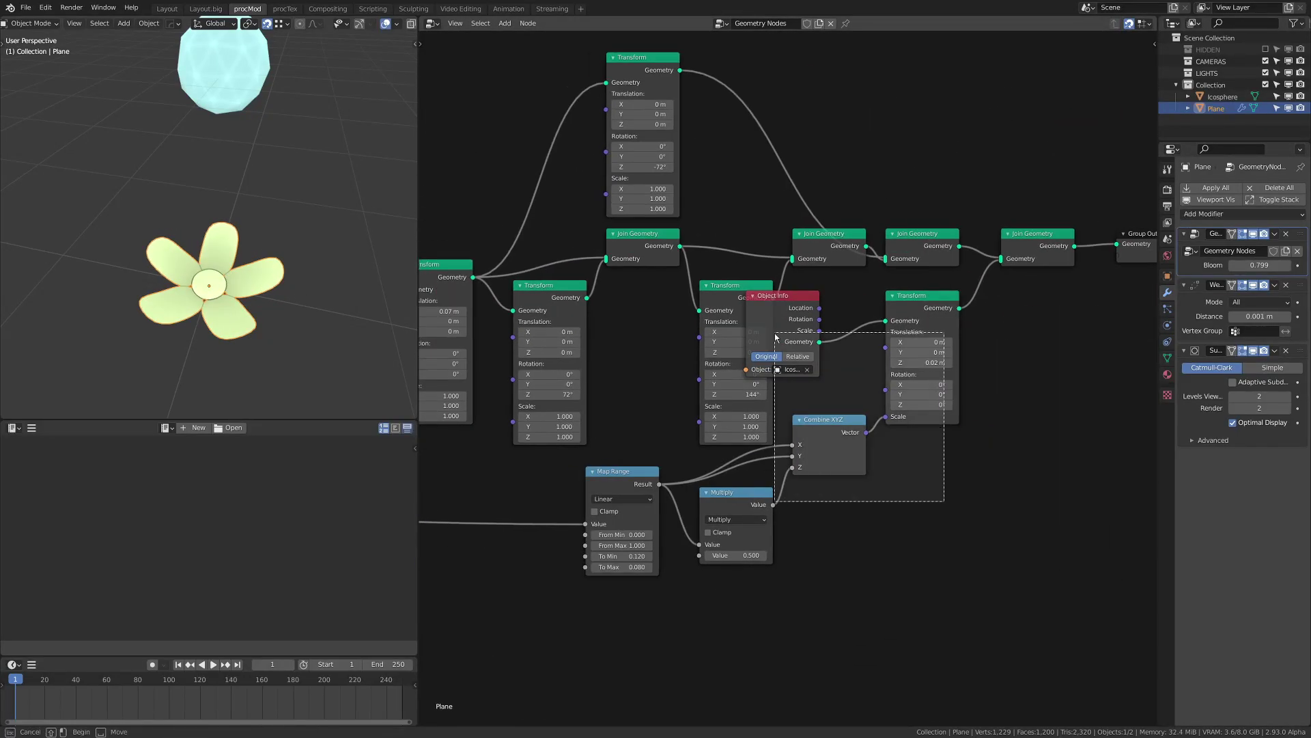
# Step: Set the flower's Bloom to 0.976 so it opens fully
pyautogui.moveTo(1263, 265)
pyautogui.mouseDown()
pyautogui.moveTo(1243, 265)
pyautogui.moveTo(1280, 265)
pyautogui.mouseUp()
pyautogui.moveTo(301, 300); pyautogui.dragTo(342, 232, button='middle')
pyautogui.scroll(2, 341, 233)
pyautogui.moveTo(1260, 265)
pyautogui.mouseDown()
pyautogui.moveTo(1229, 265)
pyautogui.moveTo(1285, 265)
pyautogui.mouseUp()
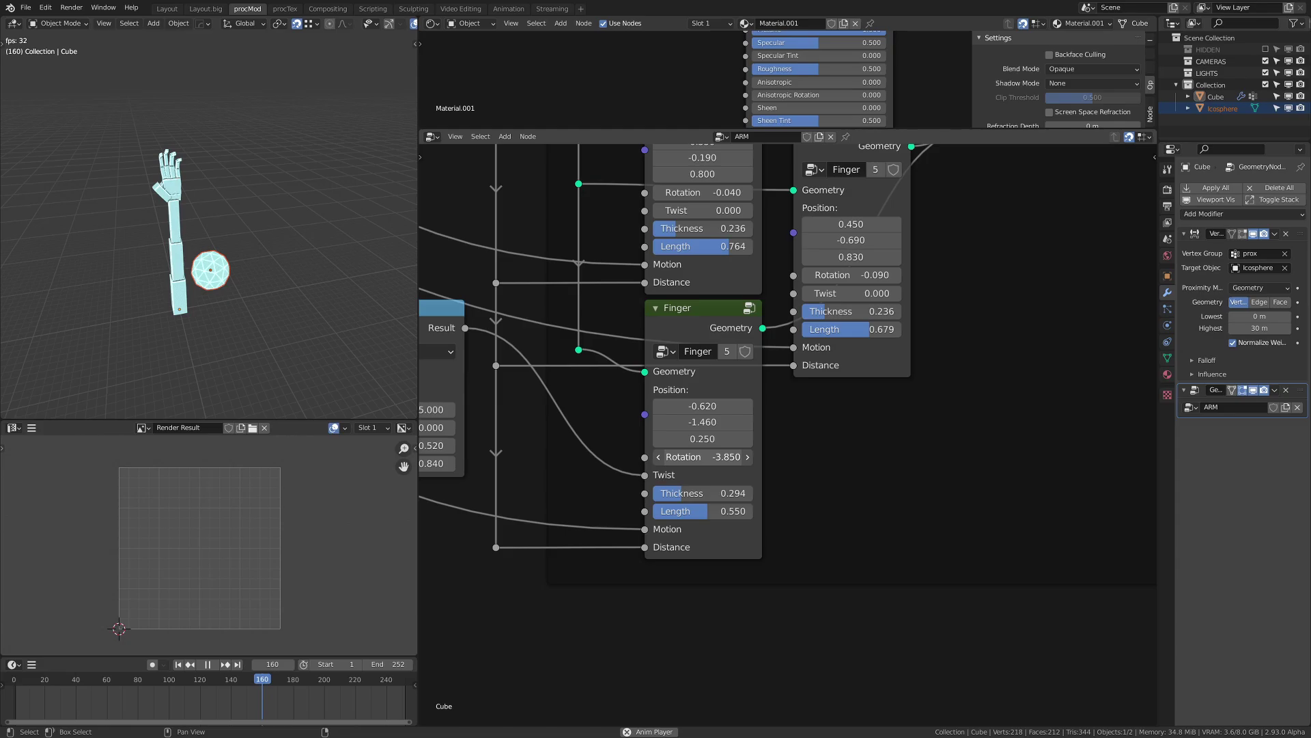
# Step: Set the finger rotation to -0.350, thickness to 0.436 and length to 0.407
pyautogui.moveTo(703, 456); pyautogui.dragTo(734, 457)
pyautogui.keyDown('shift'); pyautogui.moveTo(253, 226); pyautogui.dragTo(293, 273, button='middle'); pyautogui.keyUp('shift')
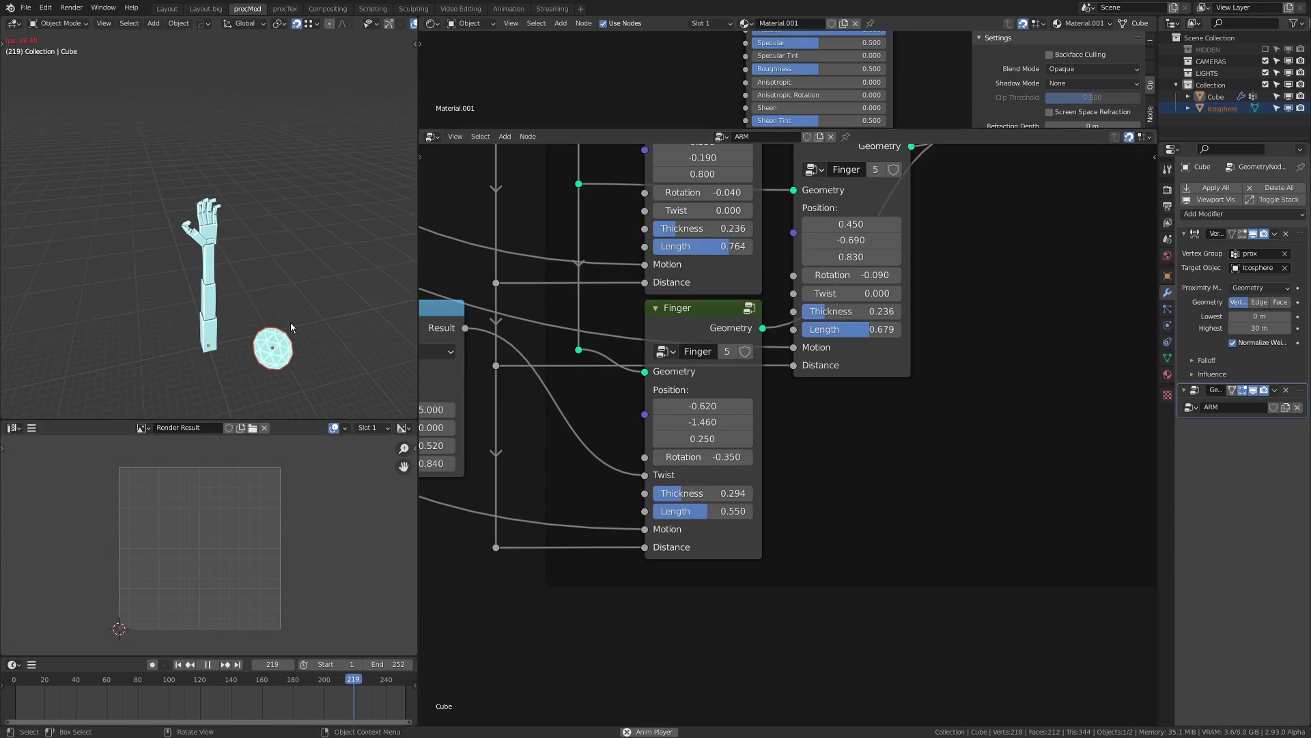
pyautogui.scroll(5, 273, 274)
pyautogui.moveTo(703, 511)
pyautogui.mouseDown()
pyautogui.moveTo(727, 511)
pyautogui.moveTo(690, 510)
pyautogui.mouseUp()
pyautogui.moveTo(697, 493)
pyautogui.mouseDown()
pyautogui.moveTo(733, 493)
pyautogui.moveTo(710, 493)
pyautogui.mouseUp()
pyautogui.moveTo(246, 273); pyautogui.dragTo(7, 227, button='middle')
# Step: Add a Remesh modifier to the arm object
pyautogui.click(123, 203)
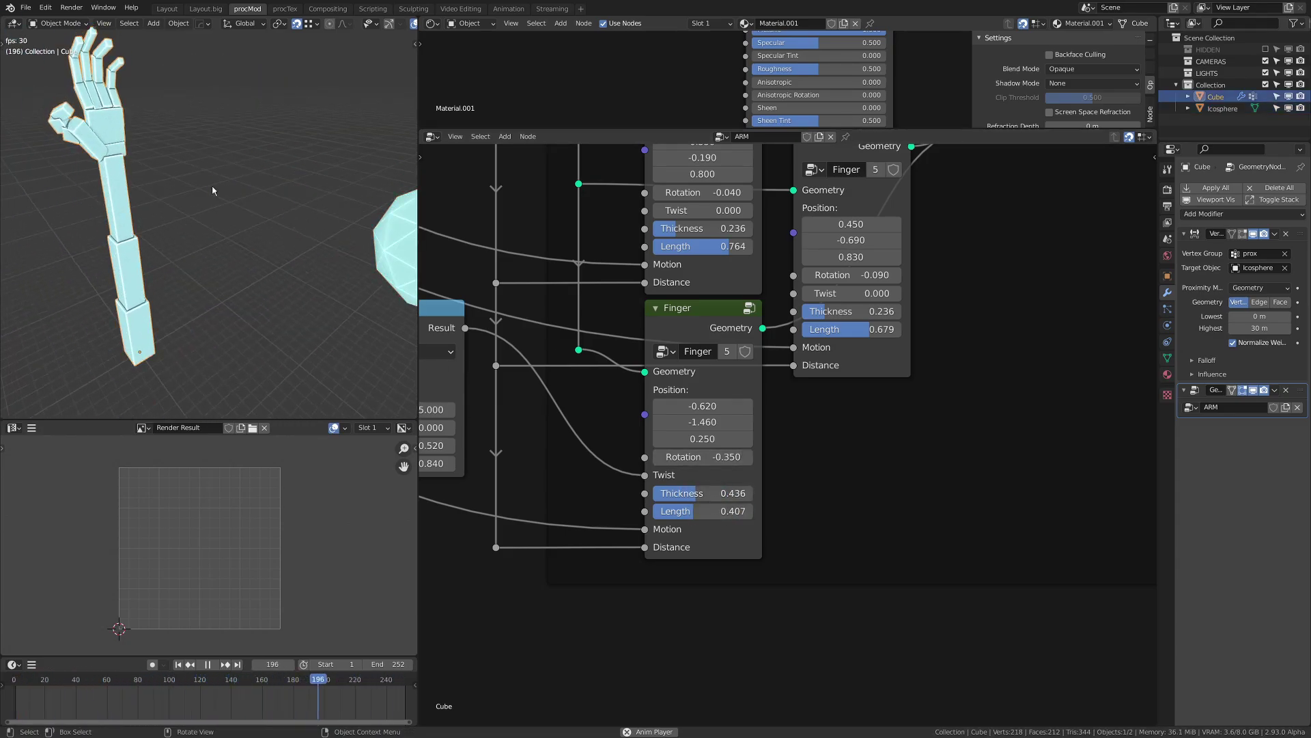
pyautogui.keyDown('shift'); pyautogui.moveTo(212, 187); pyautogui.dragTo(307, 270, button='middle'); pyautogui.keyUp('shift')
pyautogui.scroll(2, 300, 266)
pyautogui.click(1222, 213)
pyautogui.click(1081, 371)
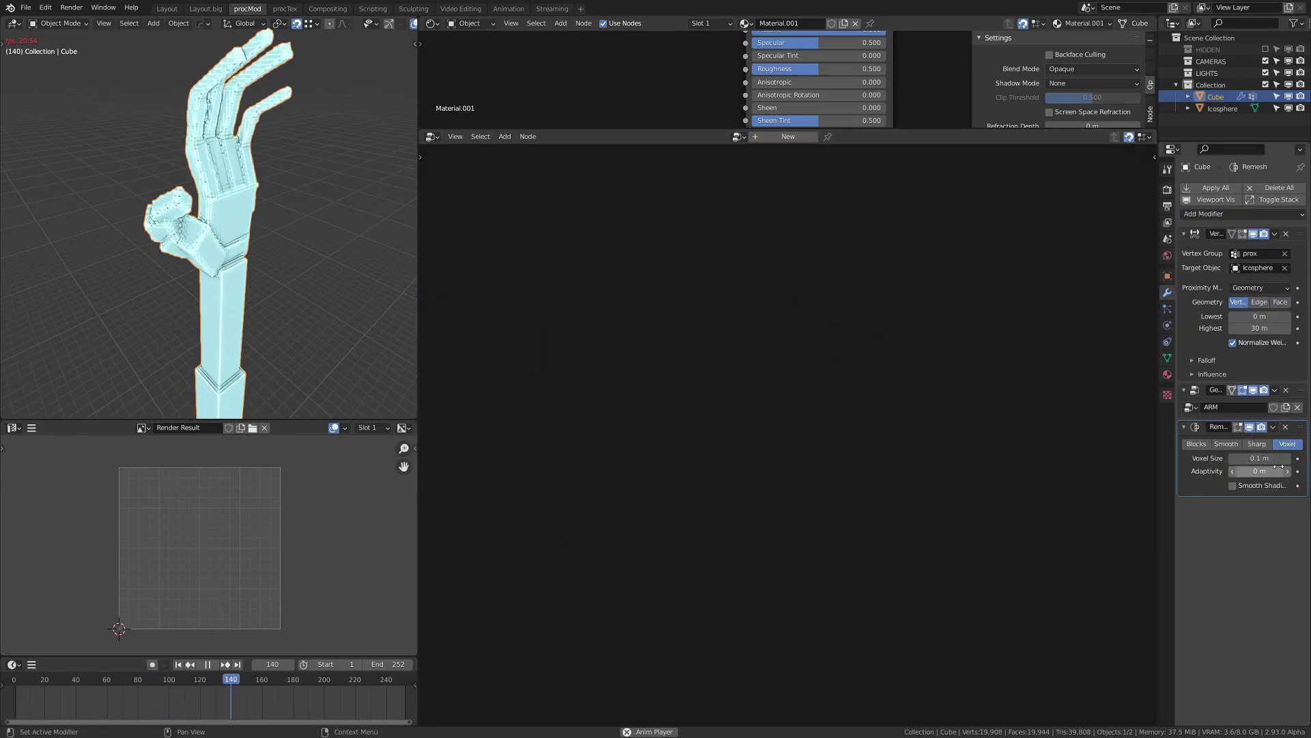
# Step: Set the Remesh voxel size to 0.15 m with Smooth Shading enabled
pyautogui.doubleClick(1259, 459)
pyautogui.write('.2')
pyautogui.press('Return')
pyautogui.moveTo(140, 179)
pyautogui.mouseDown(button='middle')
pyautogui.moveTo(202, 157)
pyautogui.moveTo(276, 179)
pyautogui.mouseUp(button='middle')
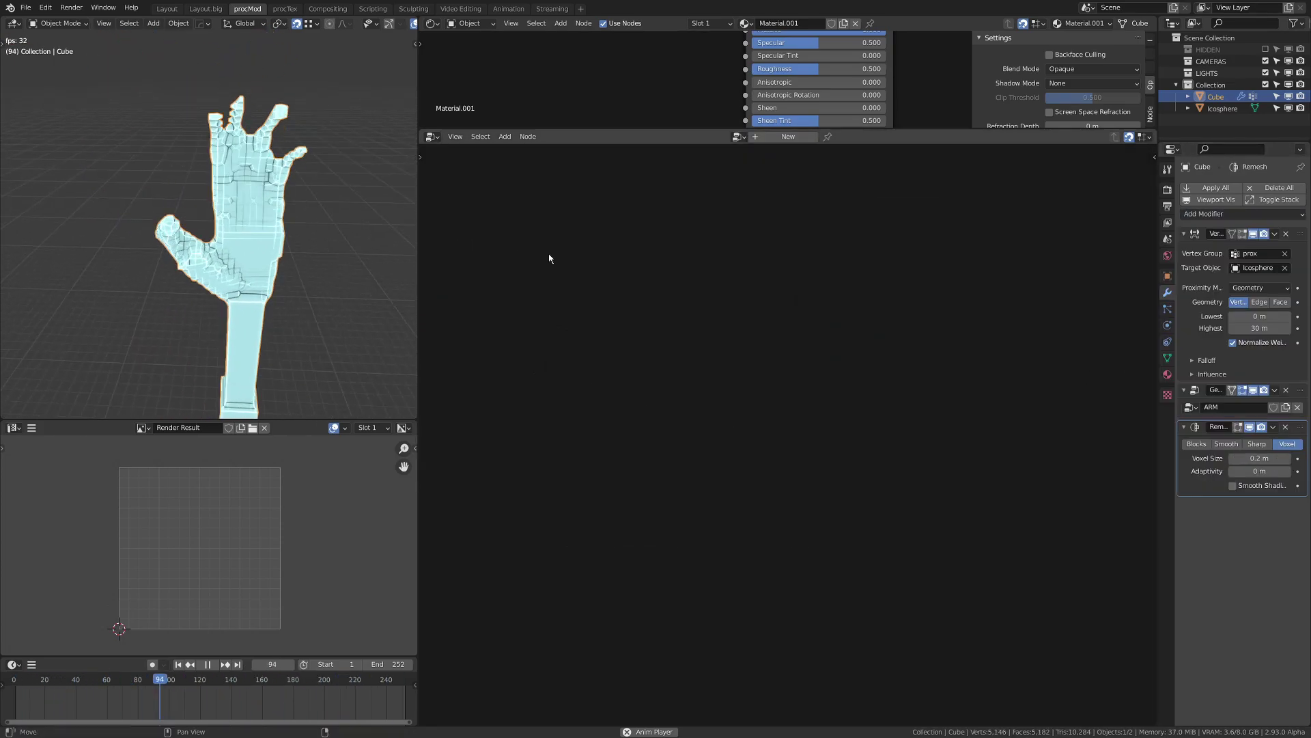
pyautogui.click(1248, 485)
pyautogui.doubleClick(1259, 459)
pyautogui.write('.15')
pyautogui.press('Return')
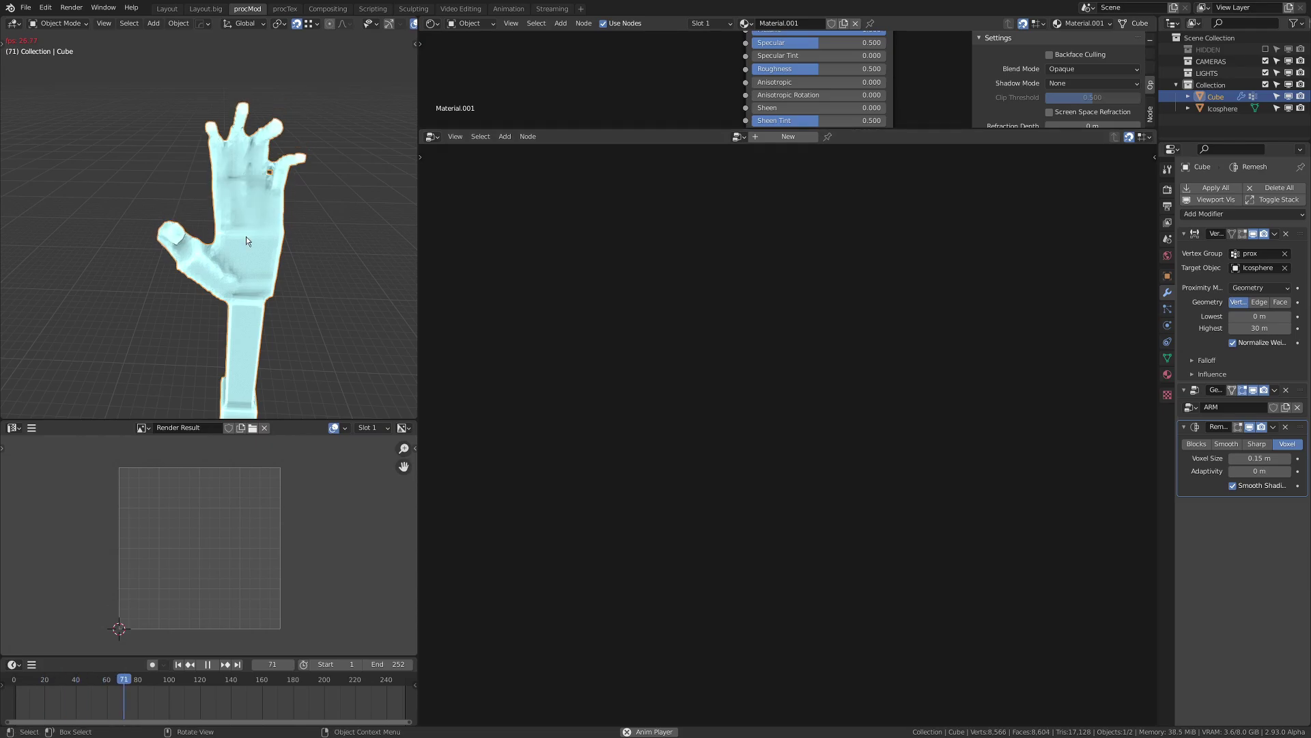
# Step: Review the ARM node tree, then start moving the icosphere toward the hand
pyautogui.click(1194, 392)
pyautogui.moveTo(1031, 397); pyautogui.dragTo(945, 439, button='middle')
pyautogui.moveTo(888, 171); pyautogui.dragTo(663, 261, button='middle')
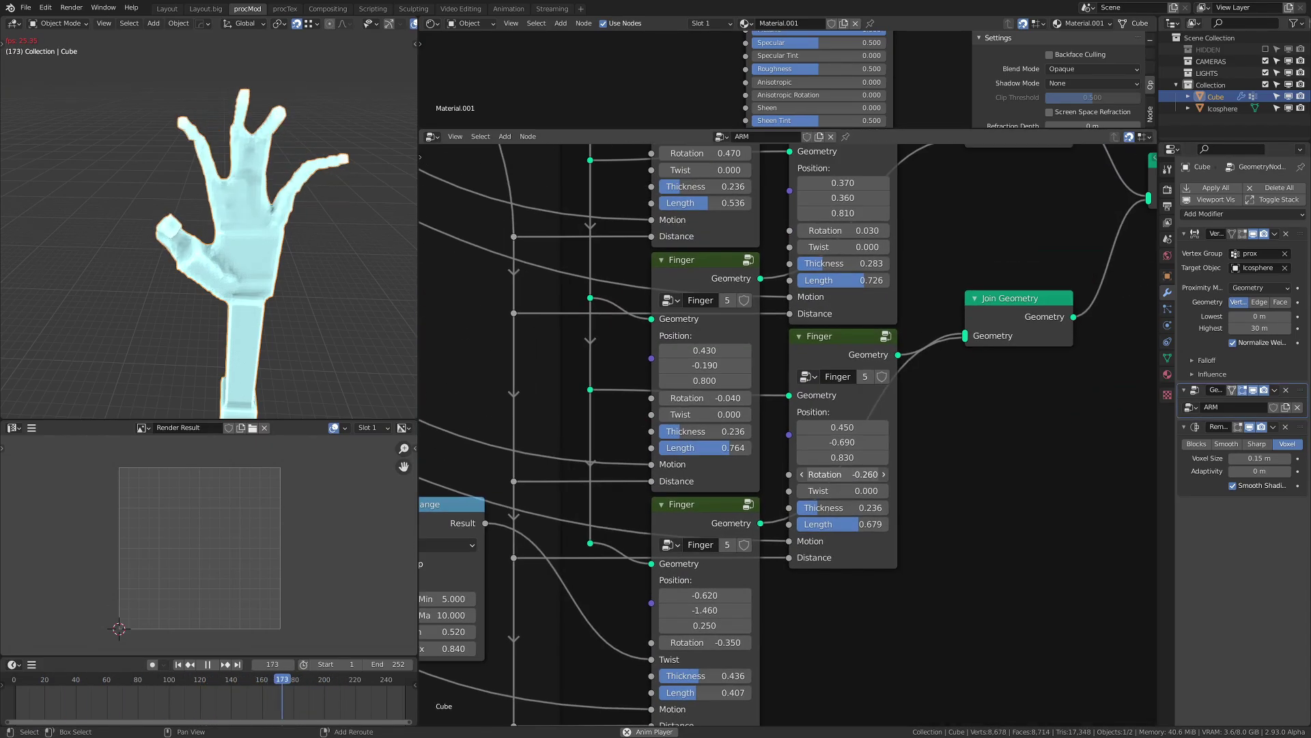
pyautogui.scroll(-3, 48, 217)
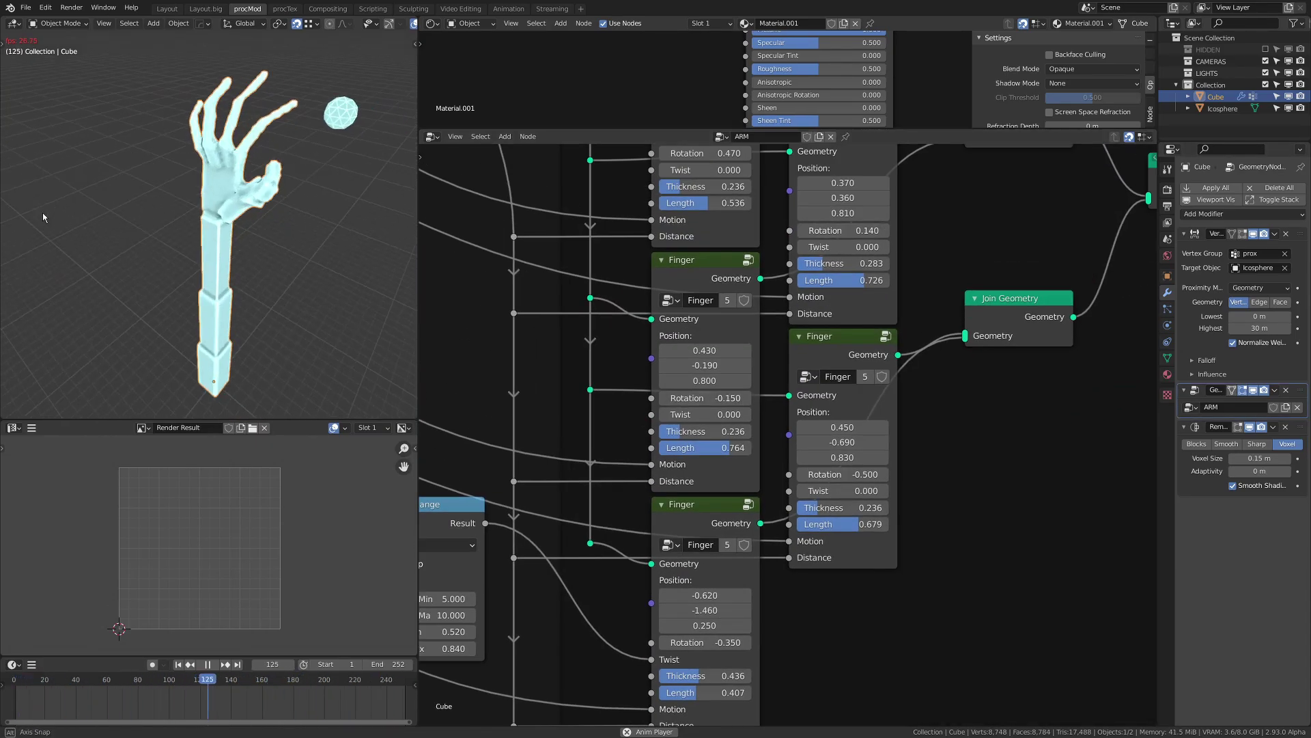
pyautogui.moveTo(44, 216); pyautogui.dragTo(126, 182, button='middle')
pyautogui.click(384, 179)
pyautogui.press('g')
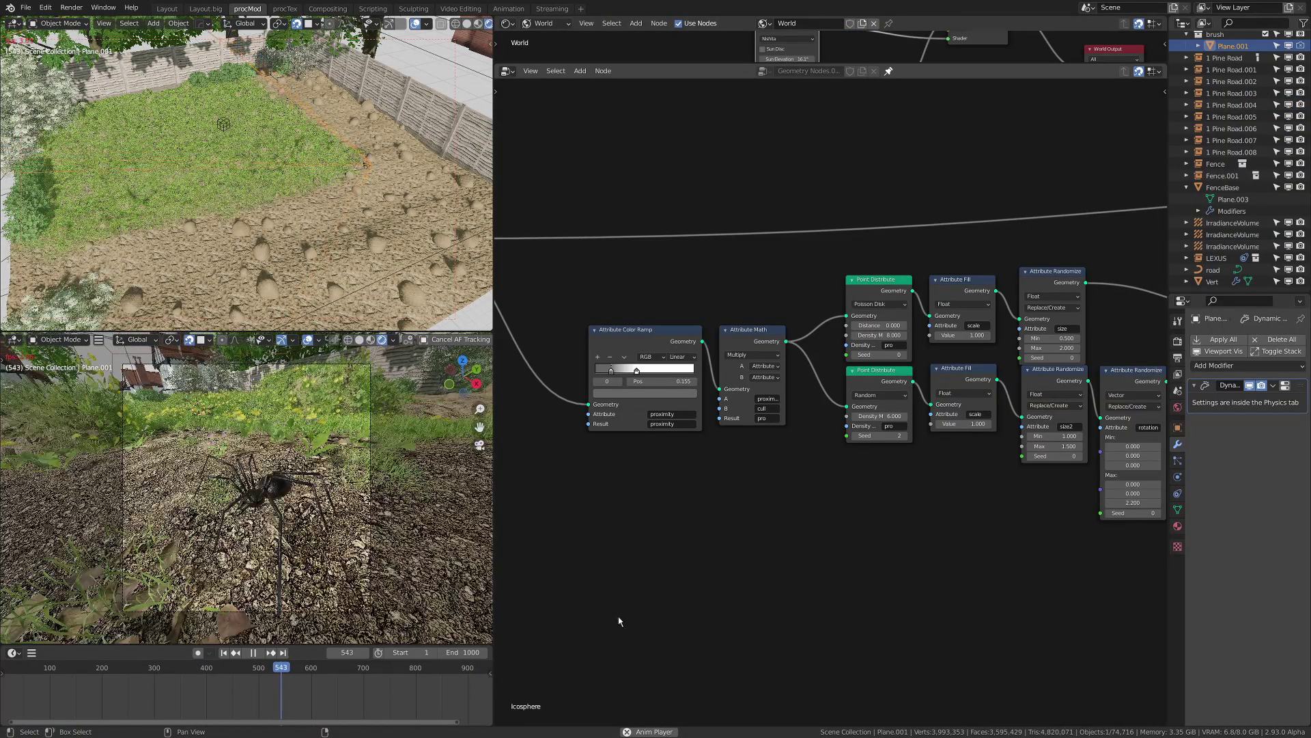
# Step: Select the spider and open its LEG node group in the unpinned node editor
pyautogui.moveTo(430, 191); pyautogui.dragTo(332, 206, button='middle')
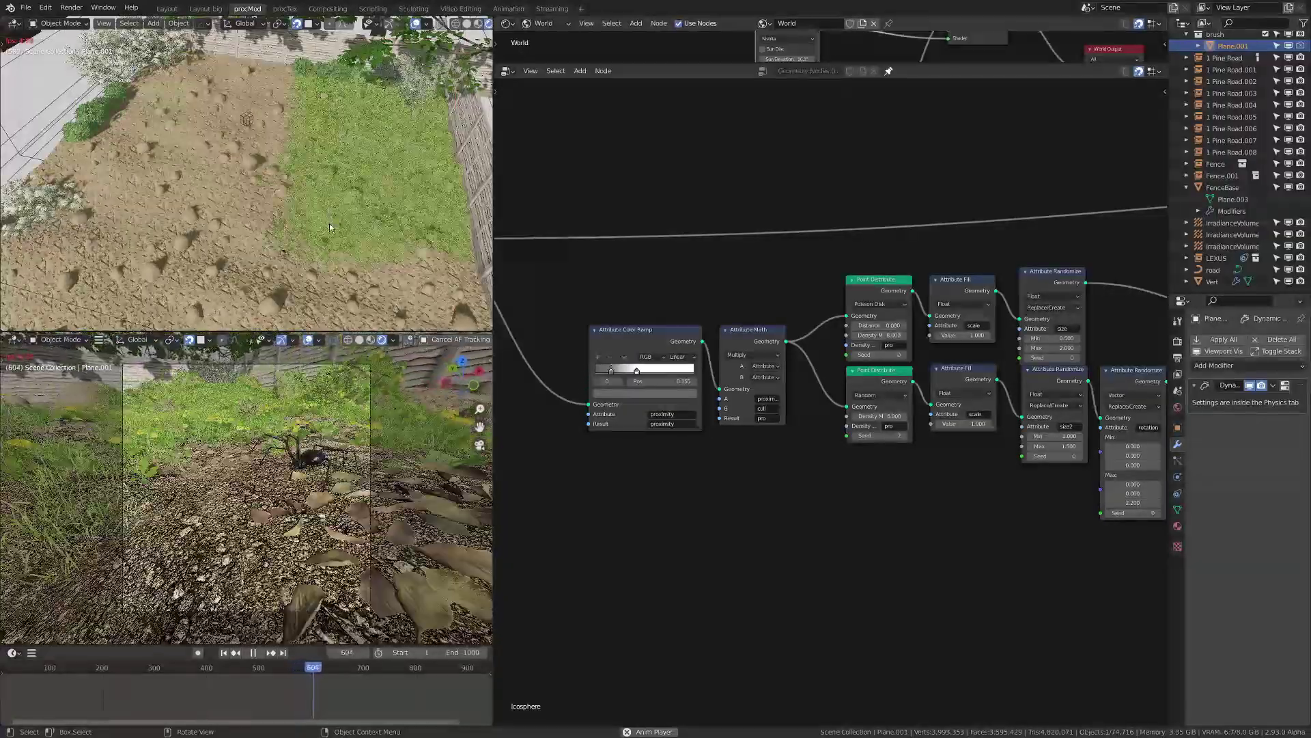
pyautogui.click(305, 447)
pyautogui.click(300, 448)
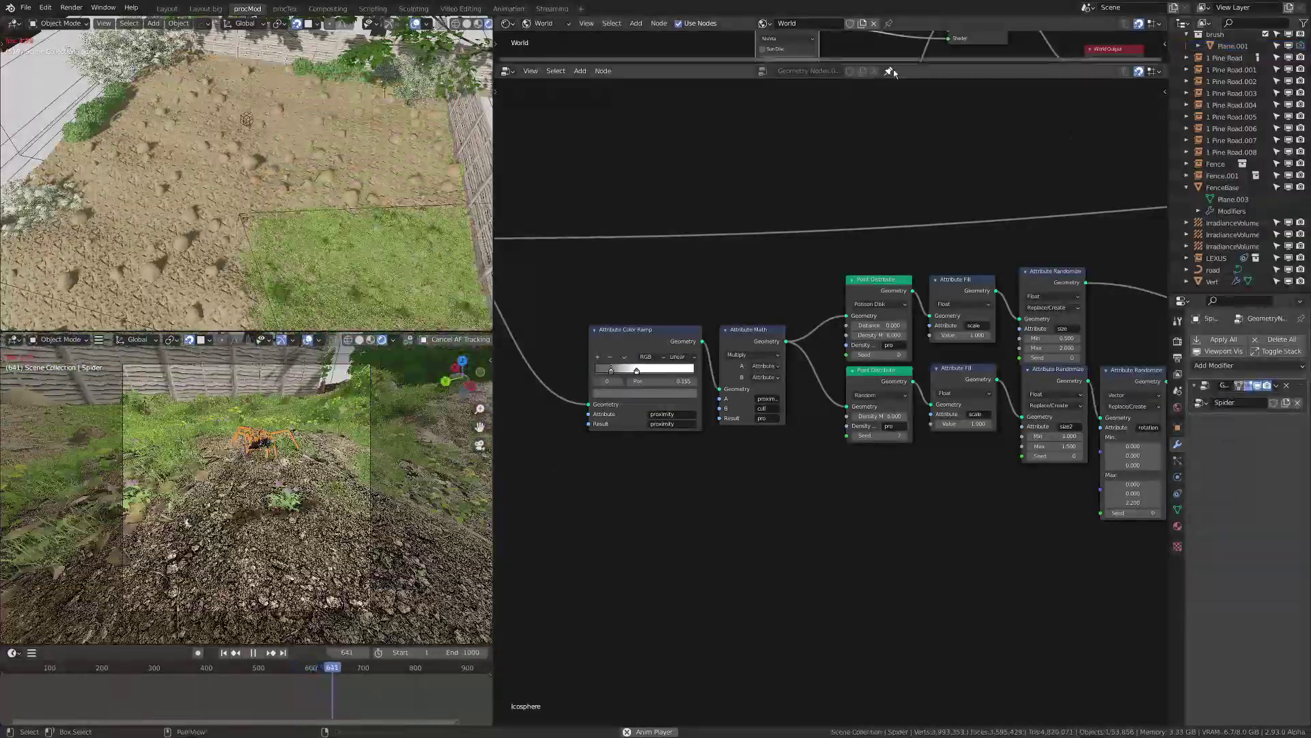
pyautogui.click(889, 71)
pyautogui.scroll(-12, 926, 242)
pyautogui.moveTo(991, 318); pyautogui.dragTo(798, 333, button='middle')
pyautogui.scroll(4, 798, 334)
pyautogui.press('Tab')
pyautogui.press('Tab')
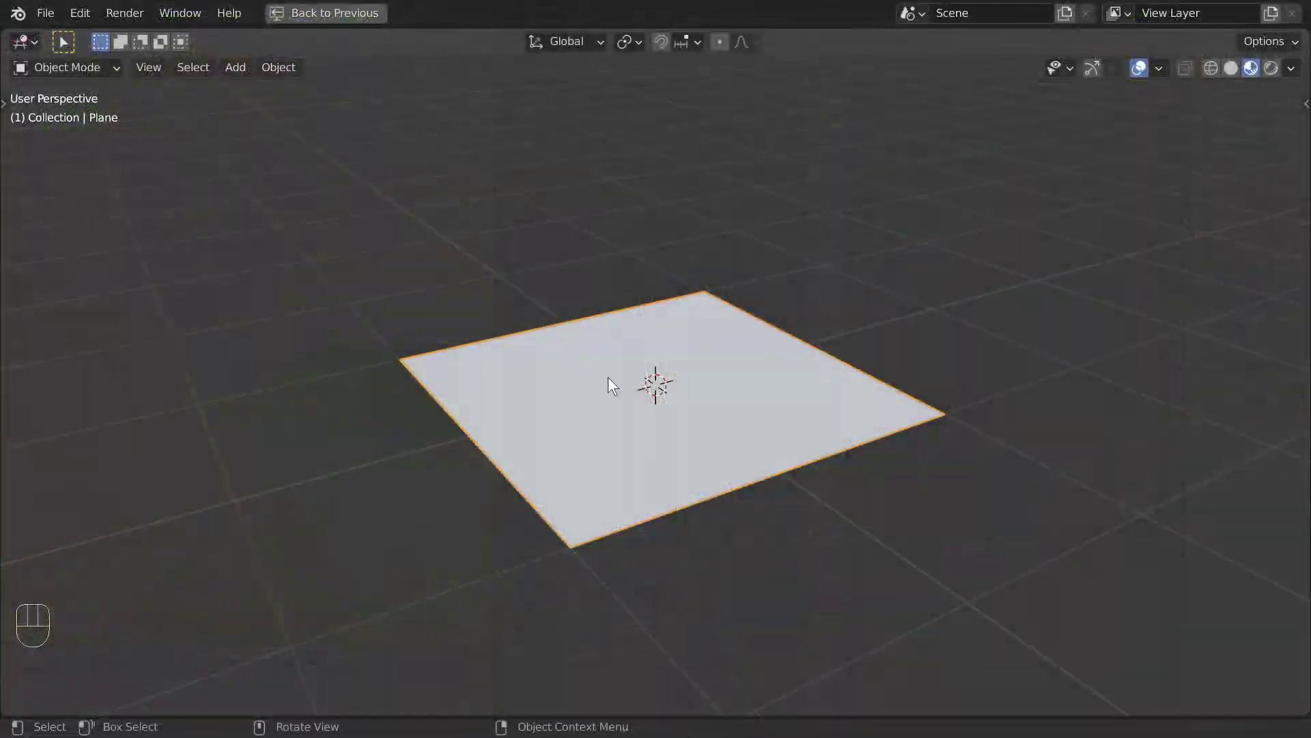
# Step: Switch to top view and annotate the plane's corner indices
pyautogui.moveTo(607, 375); pyautogui.dragTo(552, 428, button='middle')
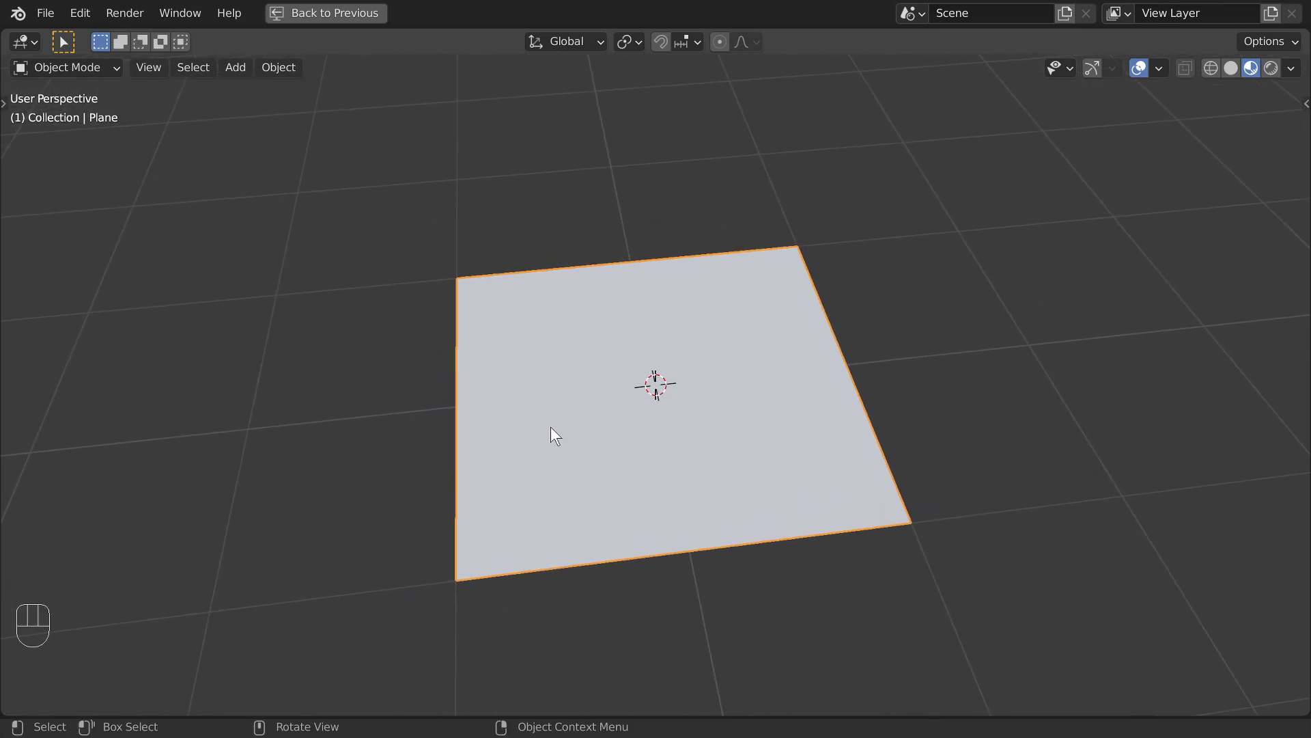
pyautogui.press('KP_7')
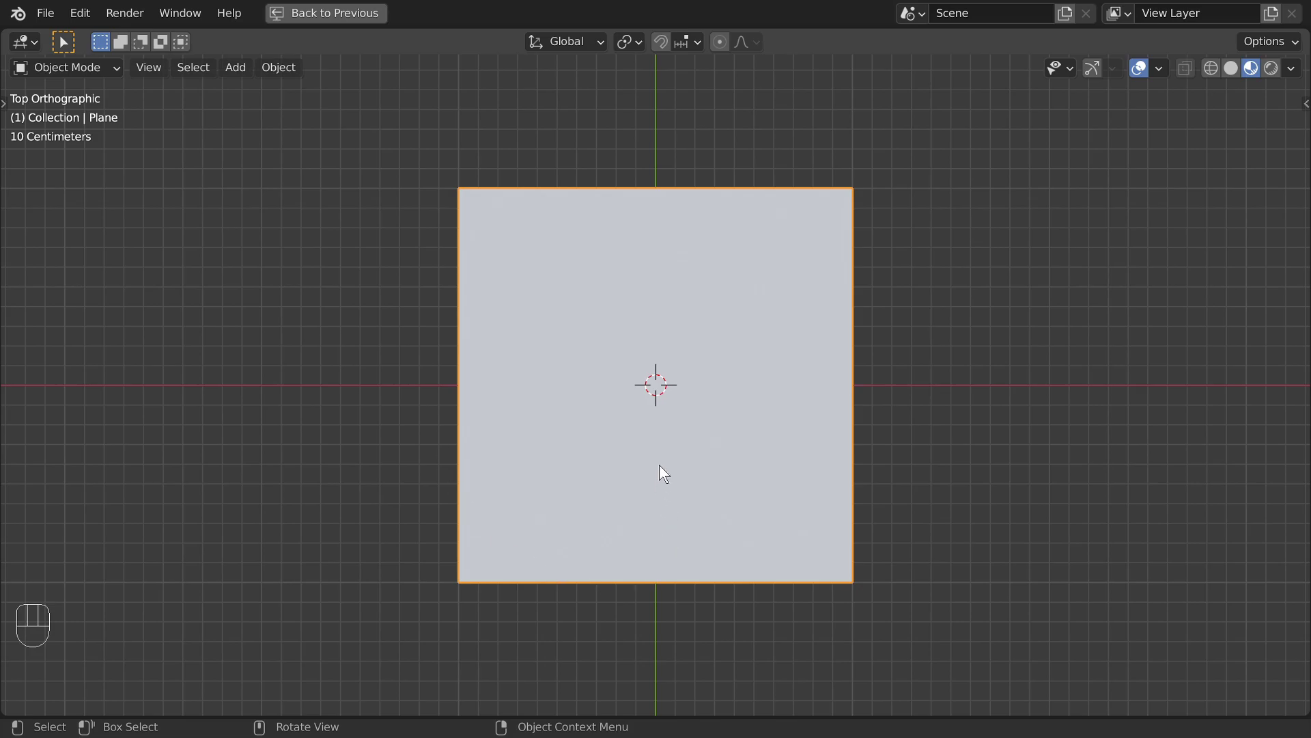
pyautogui.press('d')
pyautogui.moveTo(407, 601); pyautogui.dragTo(413, 597)
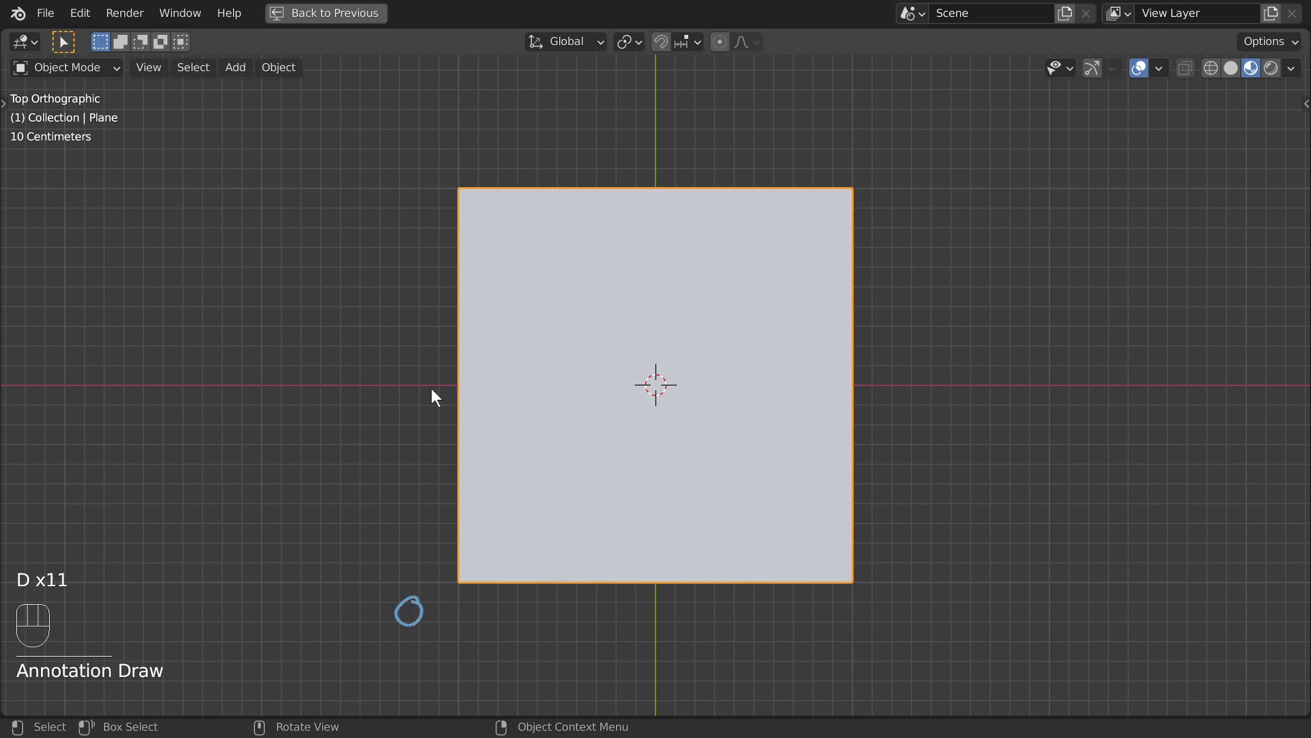
pyautogui.moveTo(876, 601); pyautogui.dragTo(903, 630)
pyautogui.moveTo(859, 166)
pyautogui.mouseDown()
pyautogui.moveTo(888, 171)
pyautogui.moveTo(862, 202)
pyautogui.mouseUp()
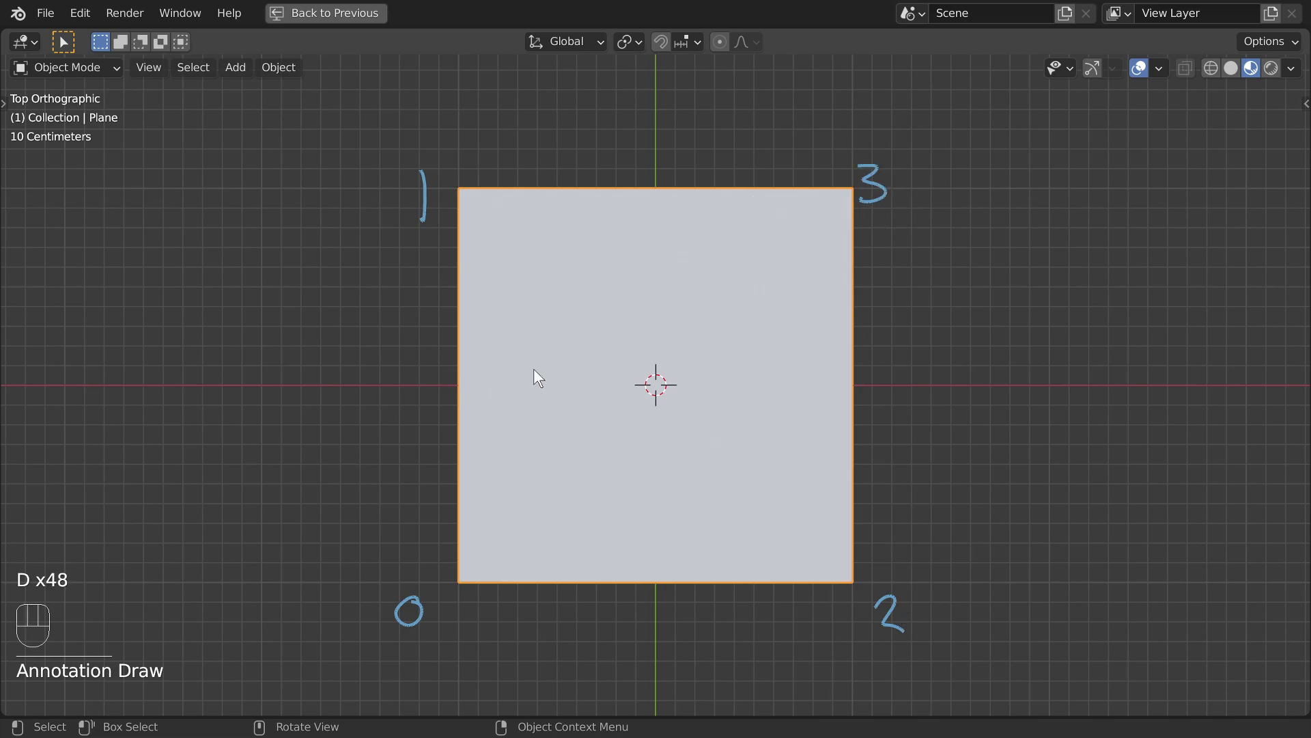
# Step: Annotate the corner coordinates (-1,-1,0), (-1,1,0), (1,-1,0) and (1,1,0)
pyautogui.press('d')
pyautogui.moveTo(377, 662)
pyautogui.mouseDown()
pyautogui.moveTo(397, 675)
pyautogui.moveTo(433, 659)
pyautogui.mouseUp()
pyautogui.moveTo(442, 653)
pyautogui.mouseDown()
pyautogui.moveTo(447, 676)
pyautogui.moveTo(487, 654)
pyautogui.mouseUp()
pyautogui.moveTo(301, 182); pyautogui.dragTo(318, 181)
pyautogui.moveTo(324, 172)
pyautogui.mouseDown()
pyautogui.moveTo(326, 186)
pyautogui.moveTo(366, 170)
pyautogui.moveTo(367, 184)
pyautogui.moveTo(385, 167)
pyautogui.mouseUp()
pyautogui.moveTo(955, 598); pyautogui.dragTo(954, 623)
pyautogui.moveTo(1030, 607); pyautogui.dragTo(1129, 597)
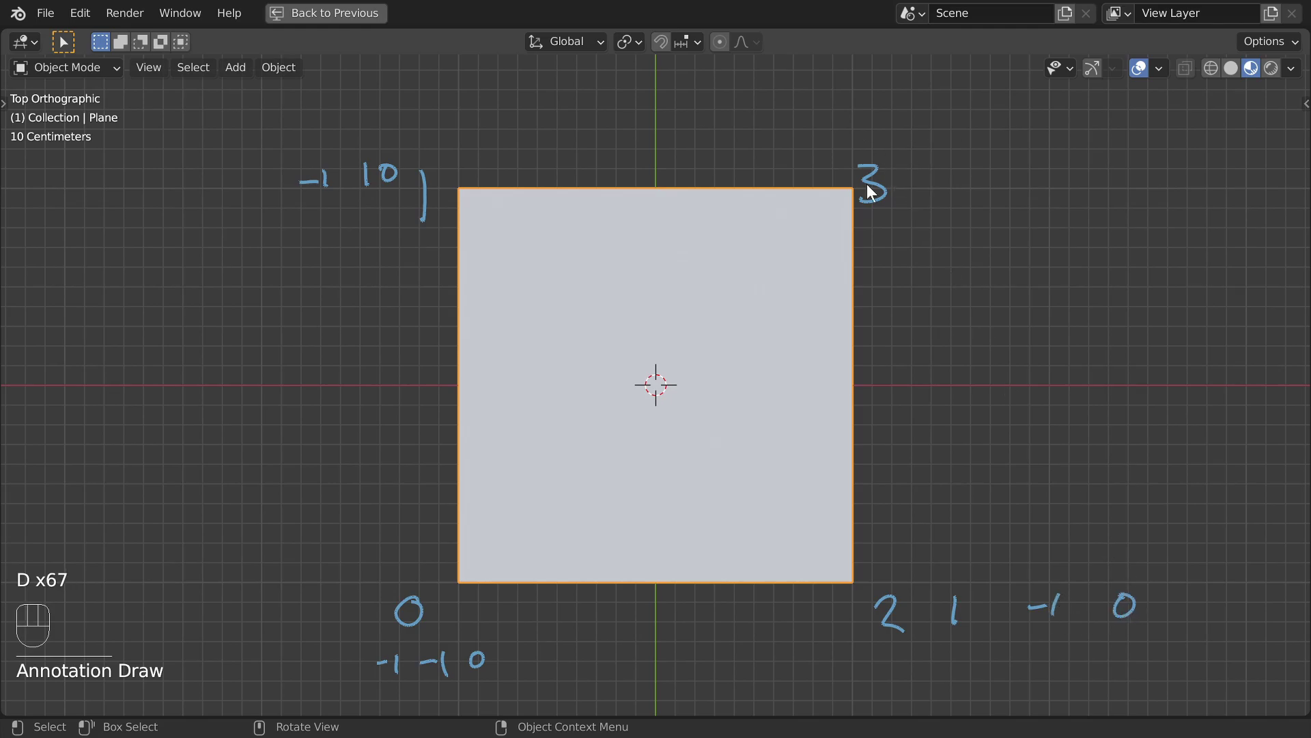
pyautogui.moveTo(989, 150); pyautogui.dragTo(989, 174)
pyautogui.moveTo(1063, 149)
pyautogui.mouseDown()
pyautogui.moveTo(1060, 170)
pyautogui.moveTo(1134, 173)
pyautogui.moveTo(1133, 156)
pyautogui.mouseUp()
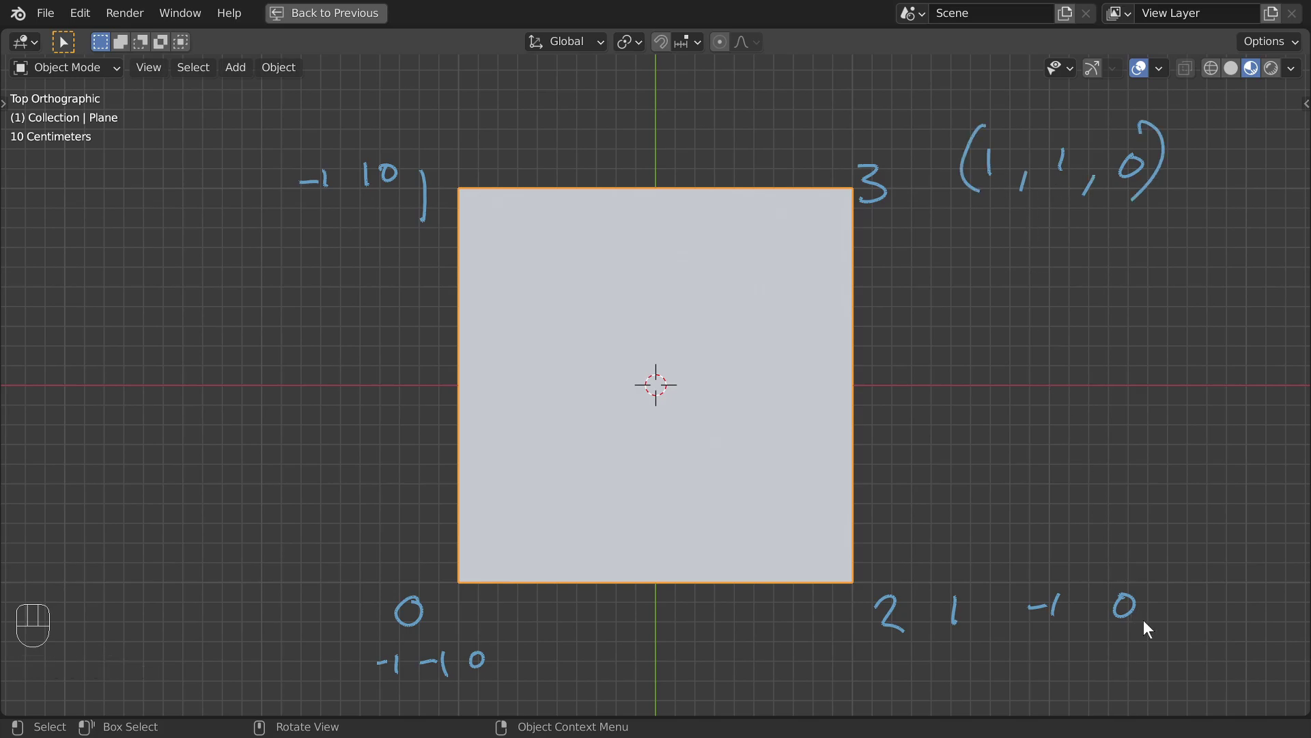
pyautogui.hotkey('alt', 'Tab')
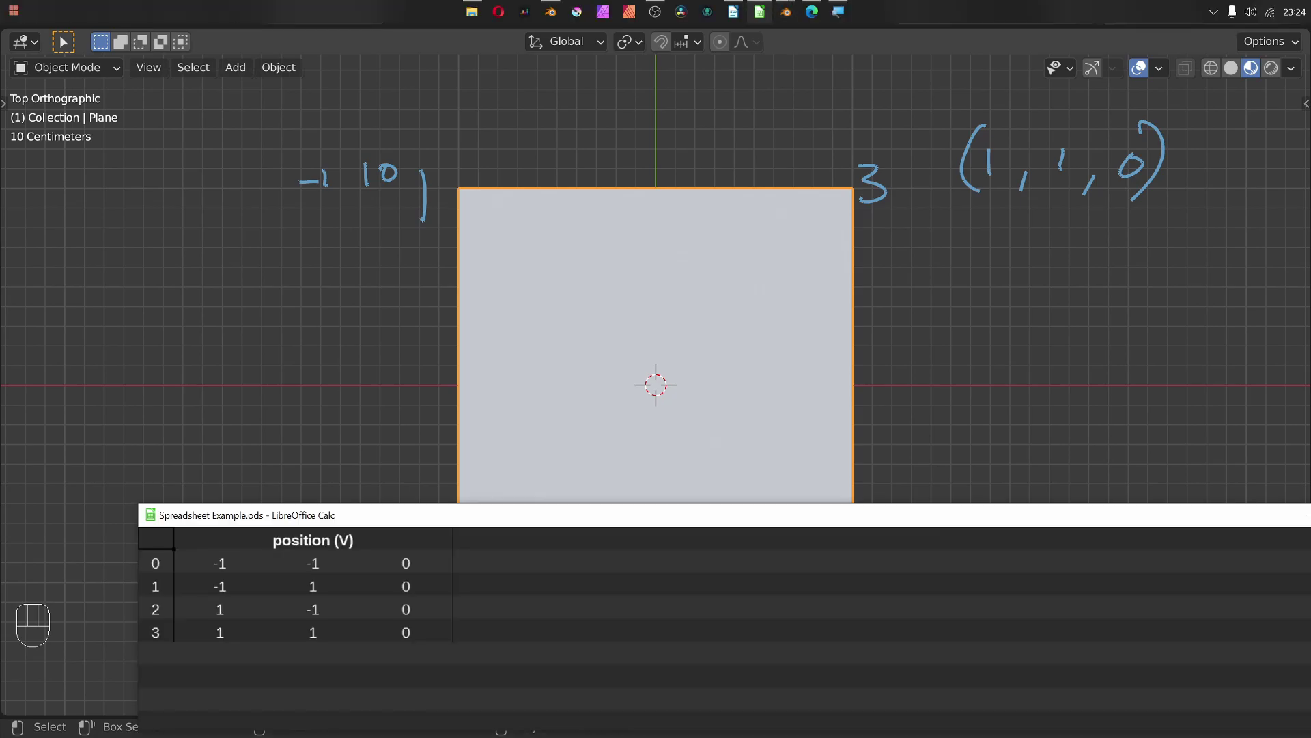
pyautogui.moveTo(959, 517); pyautogui.dragTo(854, 461)
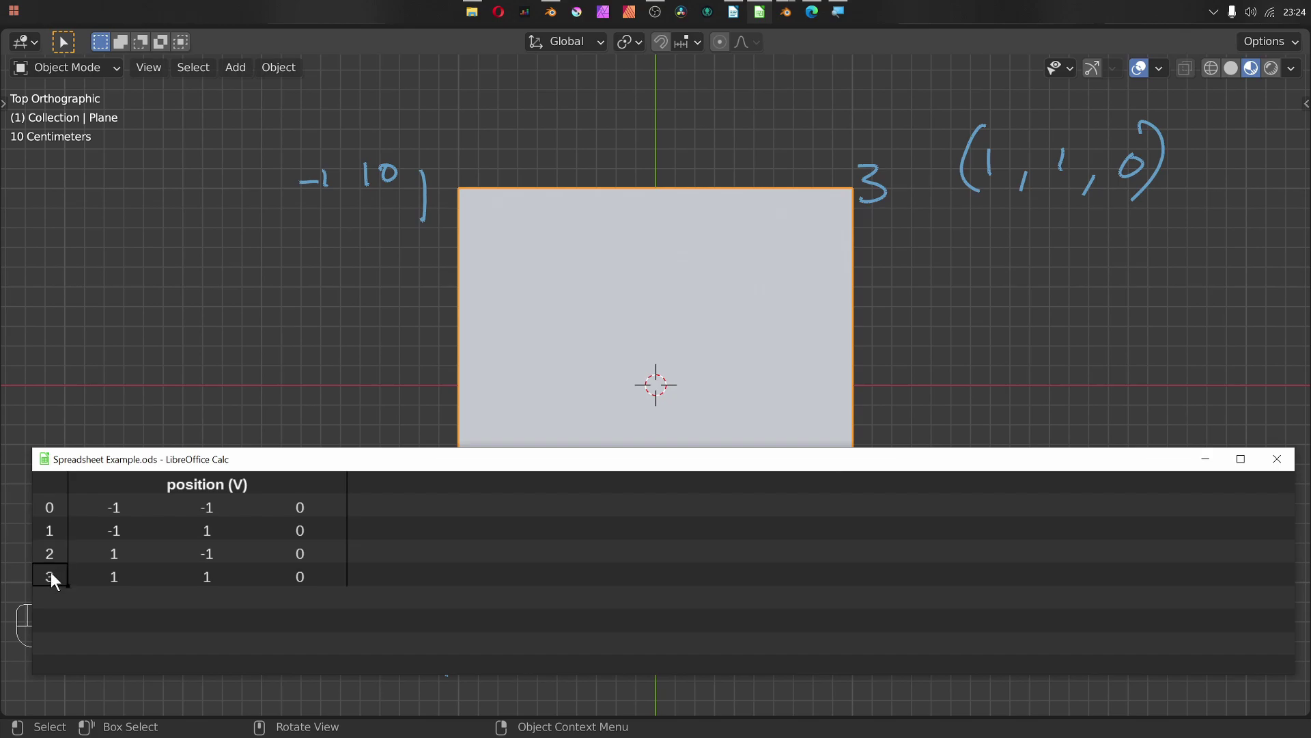
pyautogui.click(206, 490)
pyautogui.click(179, 509)
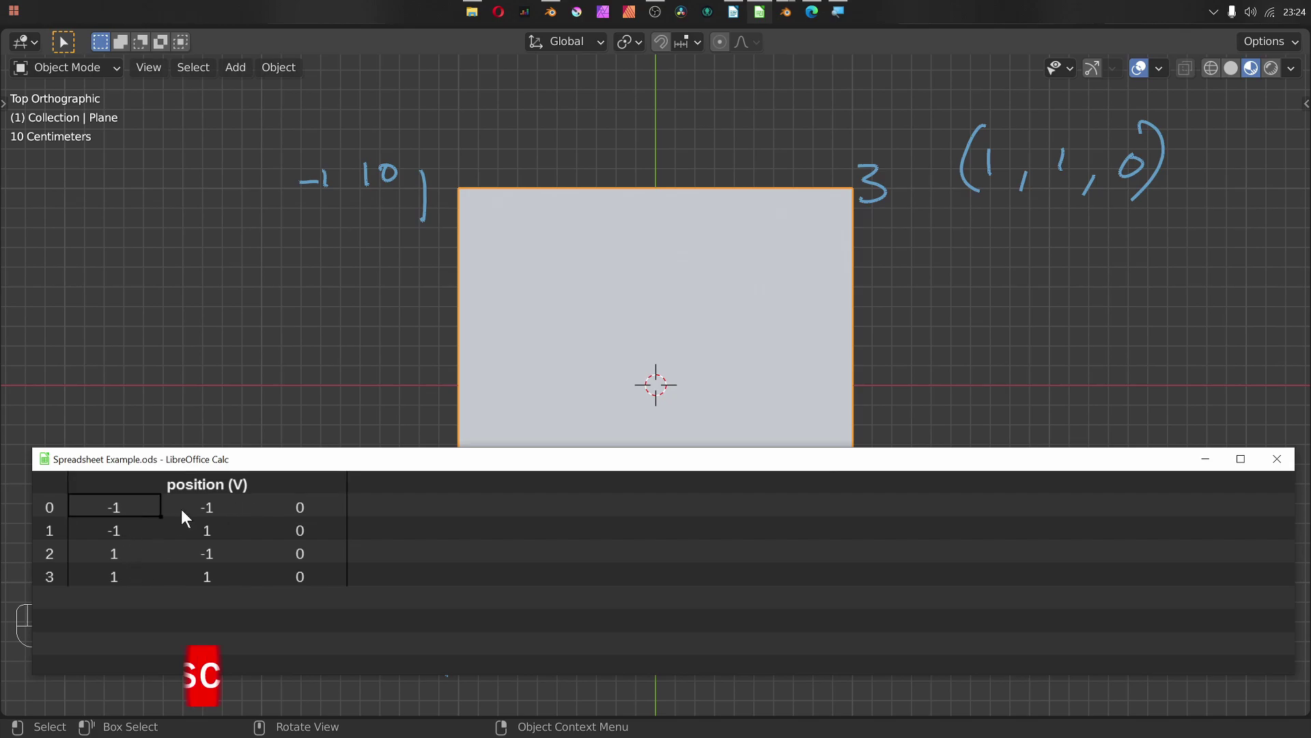
pyautogui.click(295, 509)
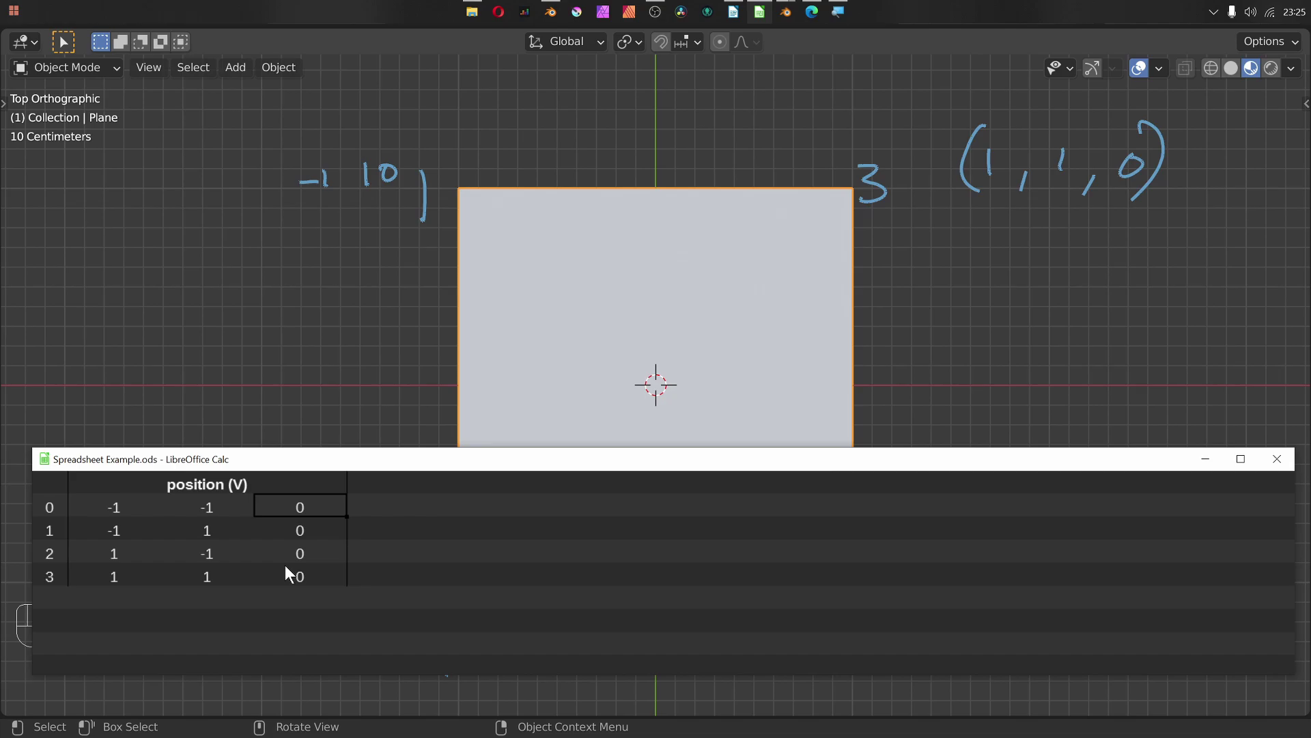
pyautogui.scroll(1, 285, 564)
pyautogui.click(317, 531)
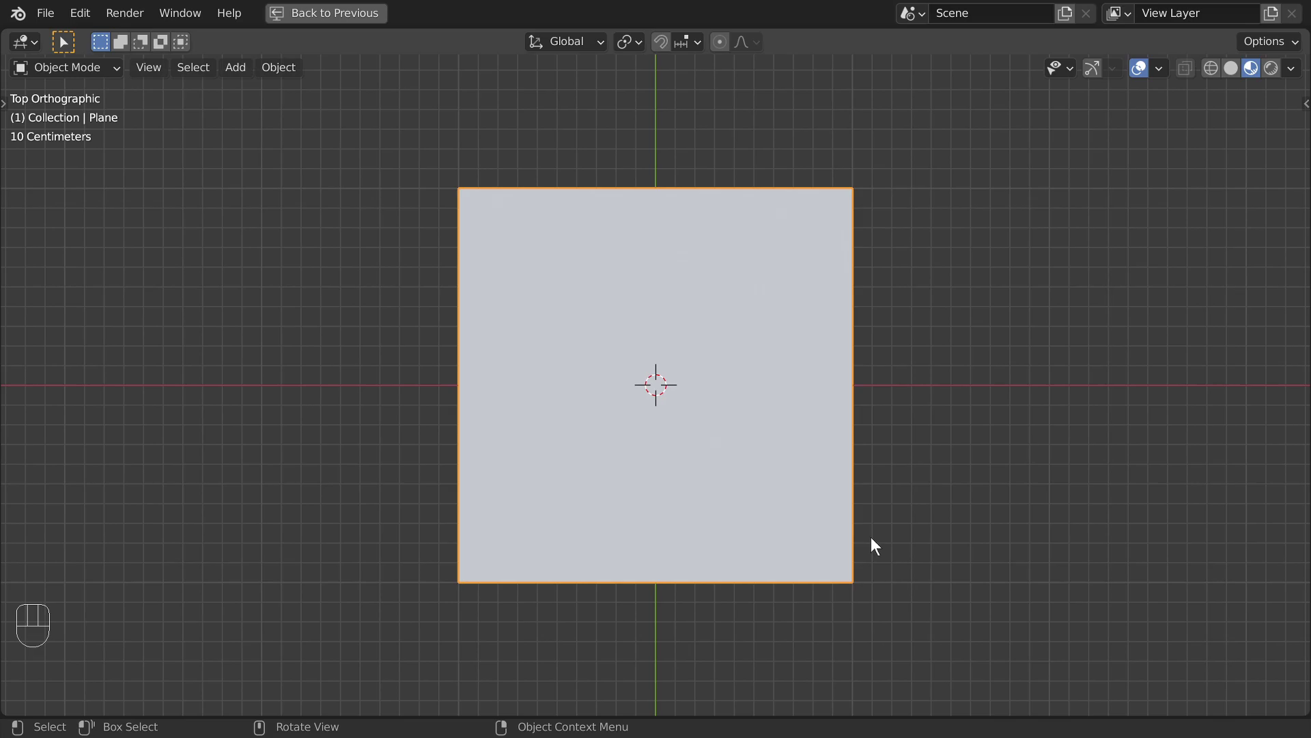
# Step: Switch back to the Blender window holding the Cone and Plane scene
pyautogui.hotkey('alt', 'Tab')
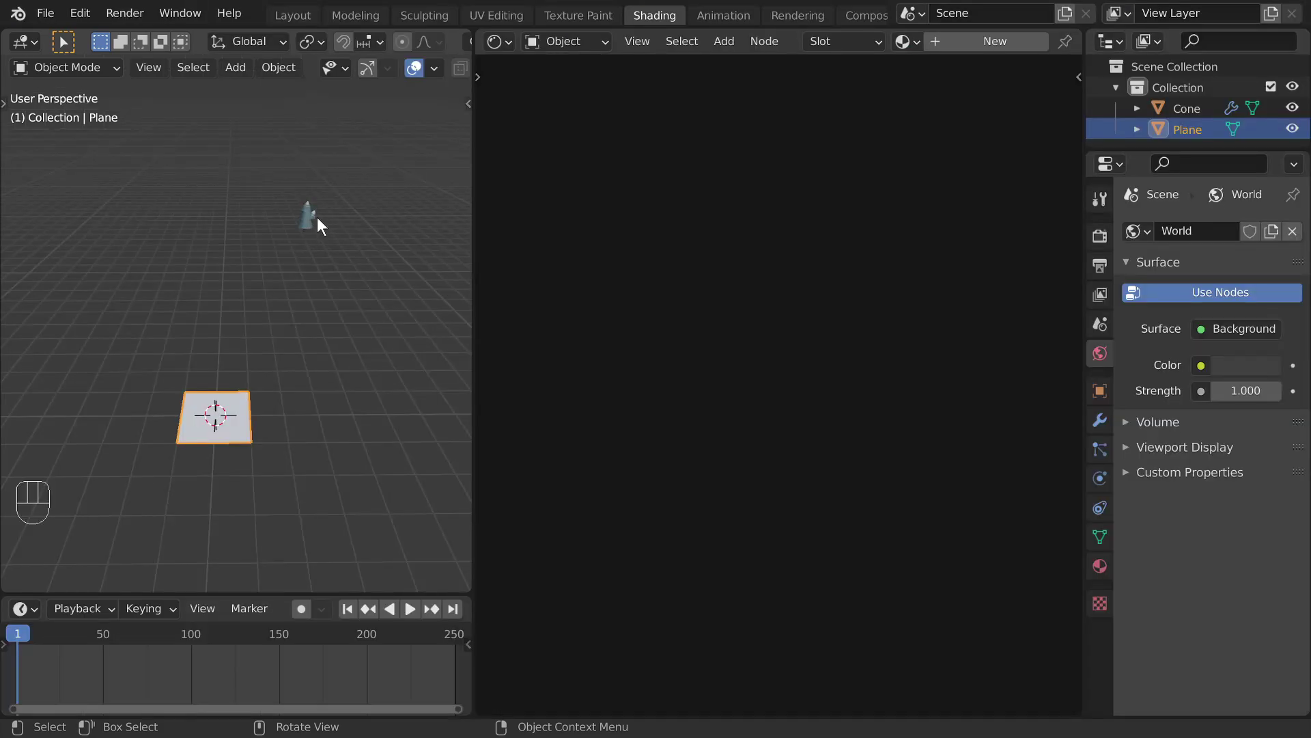
# Step: Frame the cone tree and inspect its mesh in Edit Mode
pyautogui.click(307, 220)
pyautogui.press('KP_Decimal')
pyautogui.moveTo(318, 233); pyautogui.dragTo(276, 228, button='middle')
pyautogui.press('Tab')
pyautogui.press('Tab')
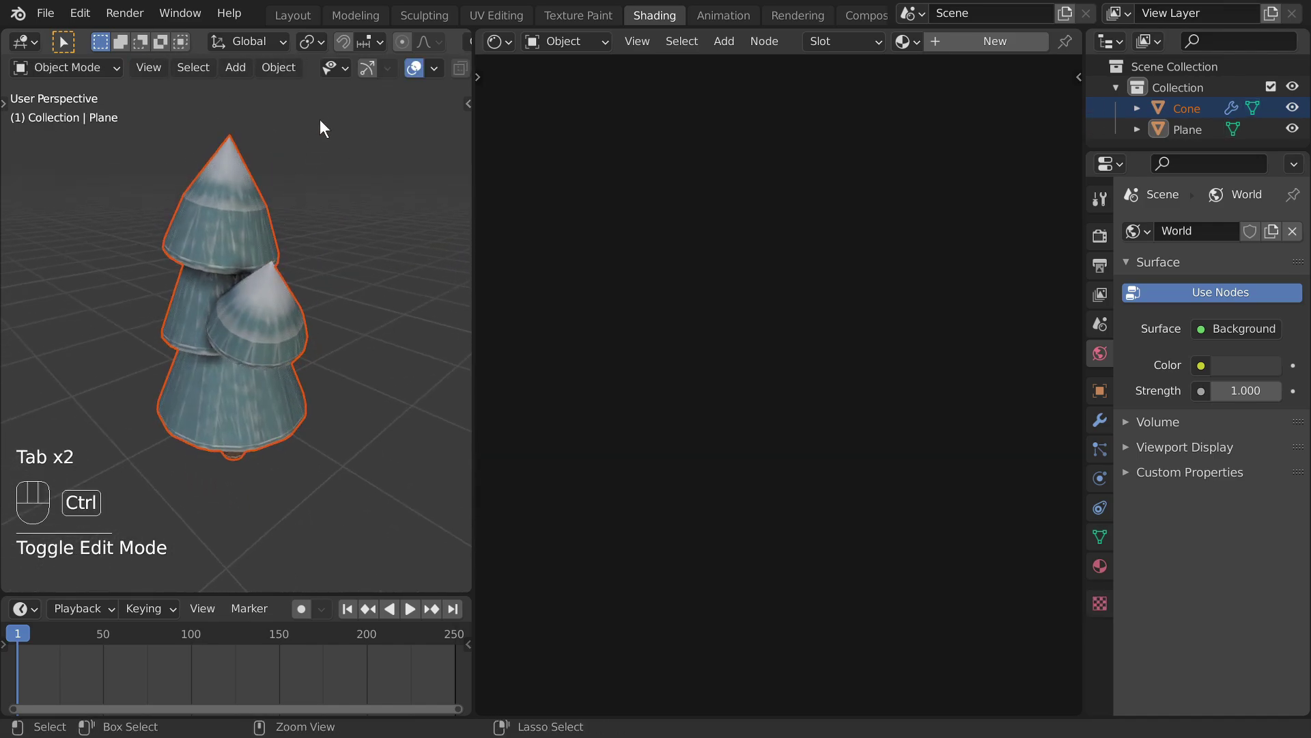
pyautogui.keyDown('ctrl'); pyautogui.moveTo(321, 123); pyautogui.dragTo(386, 369, button='middle'); pyautogui.keyUp('ctrl')
pyautogui.scroll(-5, 392, 223)
# Step: Scale the plane by 10 and apply its scale
pyautogui.click(183, 345)
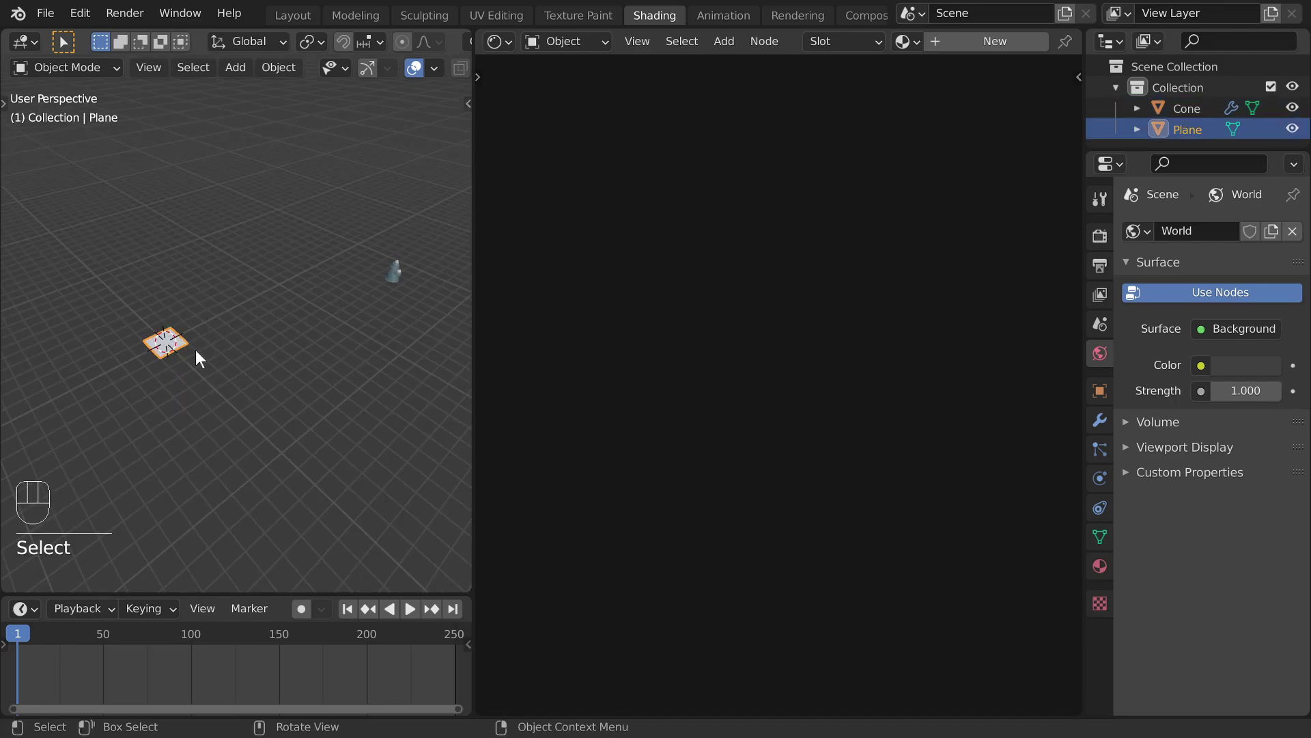
pyautogui.write('s10')
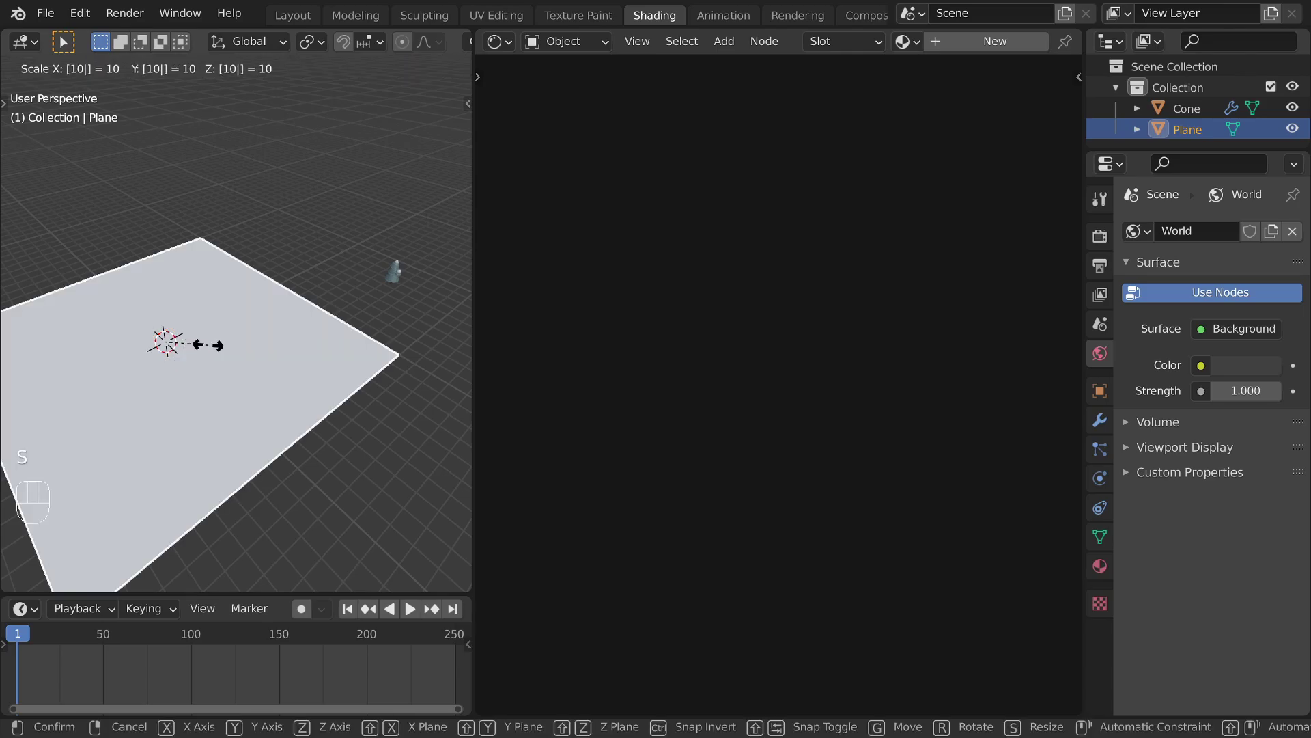
pyautogui.press('Return')
pyautogui.keyDown('shift'); pyautogui.moveTo(337, 152); pyautogui.dragTo(309, 173, button='middle'); pyautogui.keyUp('shift')
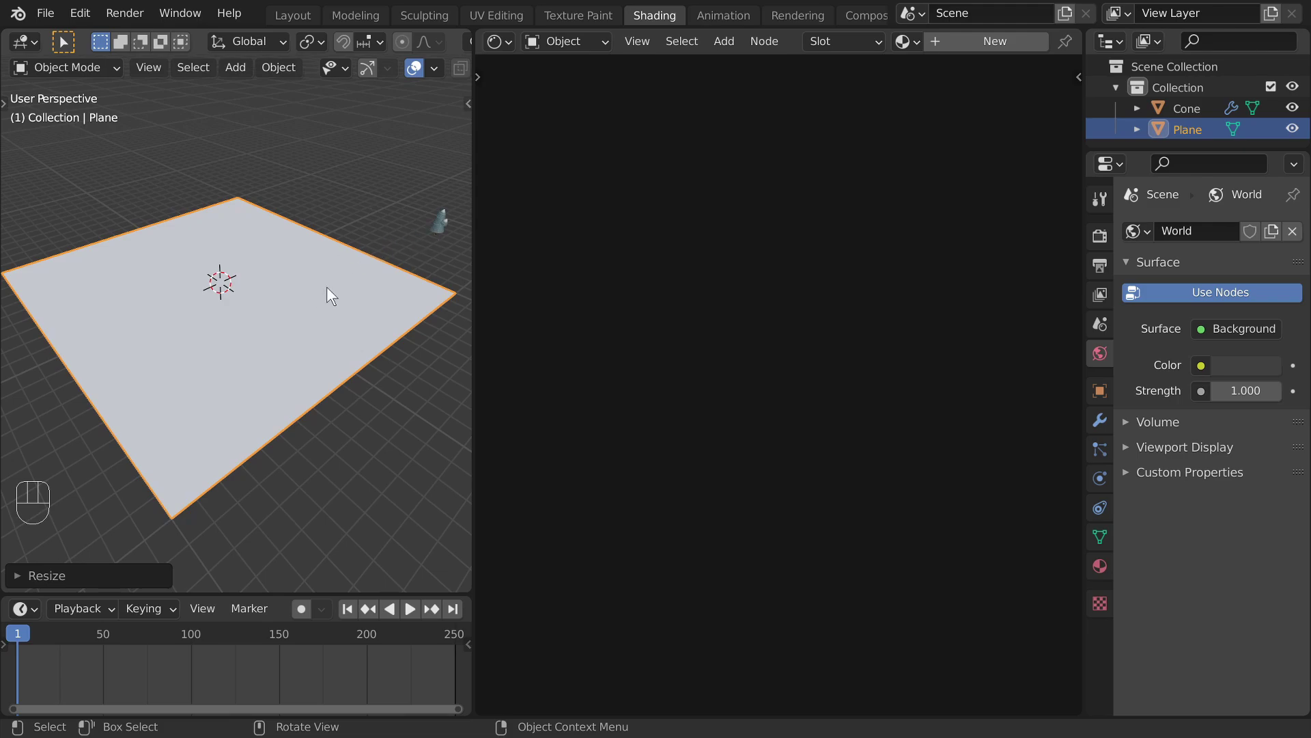
pyautogui.hotkey('ctrl', 'a')
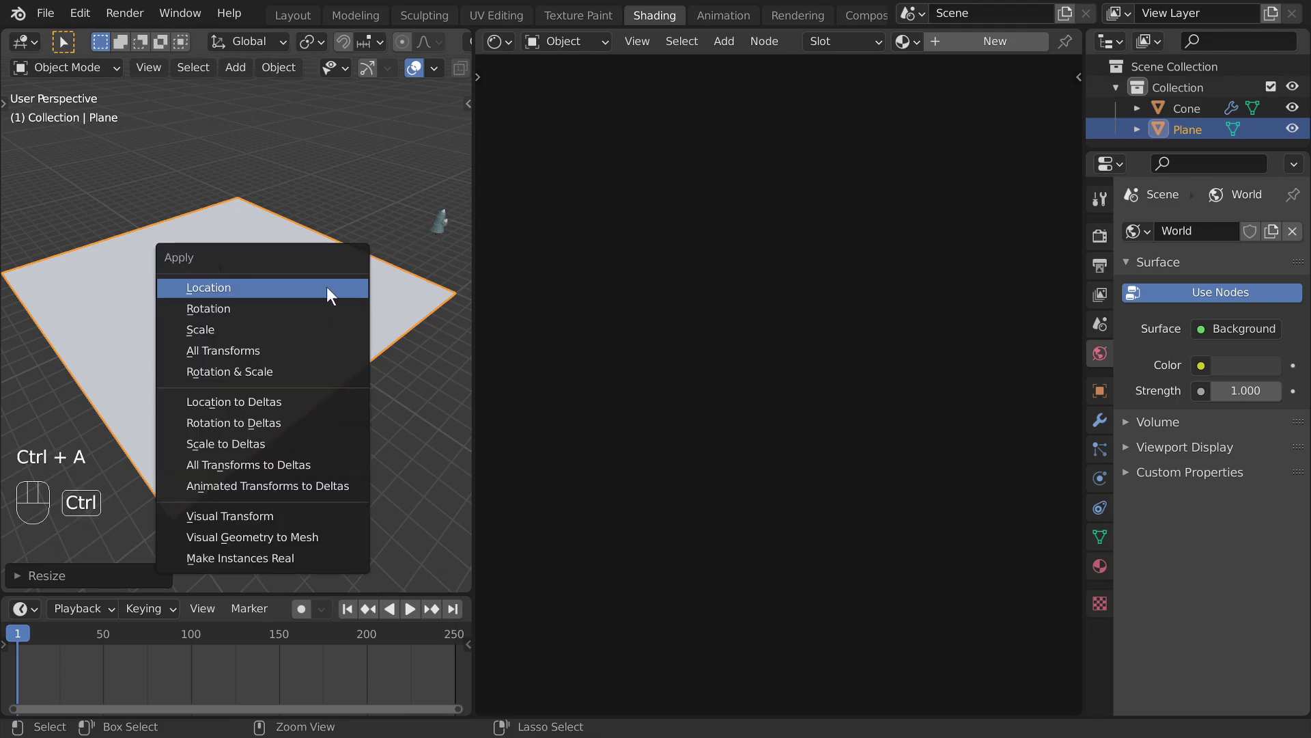
pyautogui.click(289, 331)
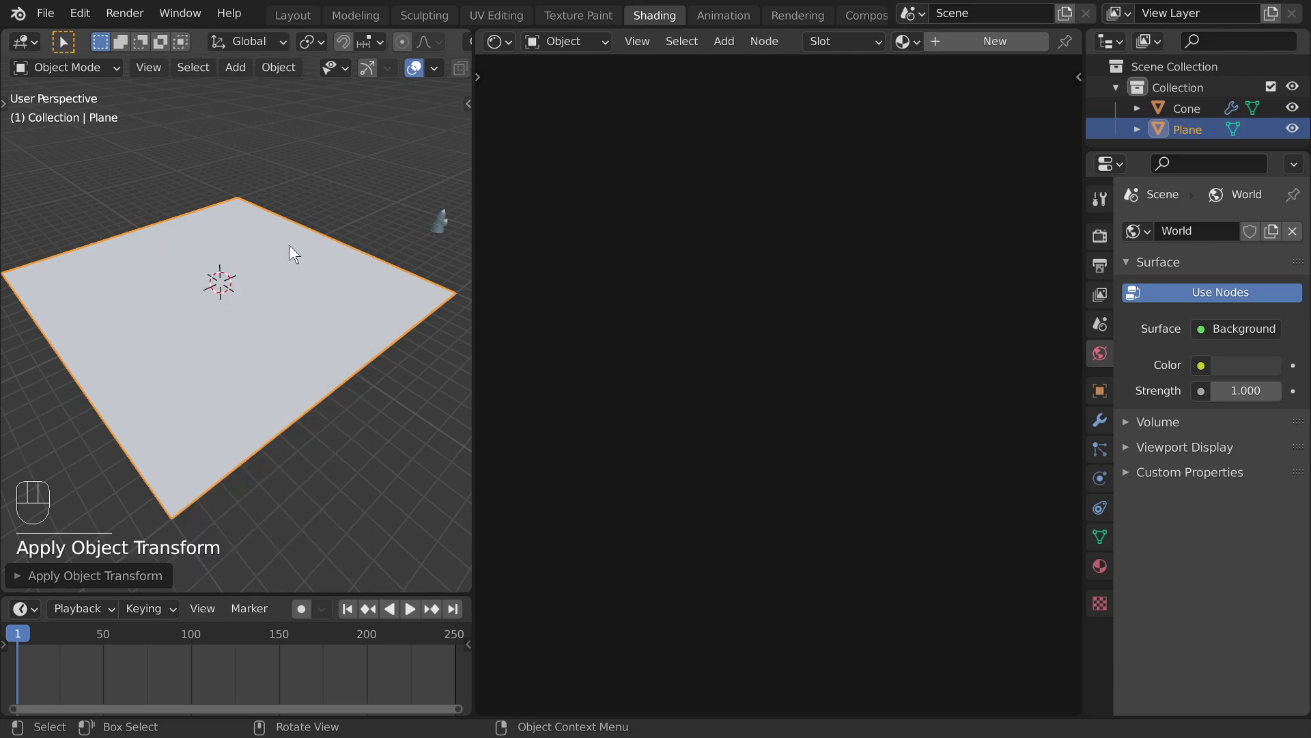
# Step: Cut the plane into a 5×5 grid with four loop cuts in each direction
pyautogui.moveTo(348, 293); pyautogui.dragTo(339, 284, button='middle')
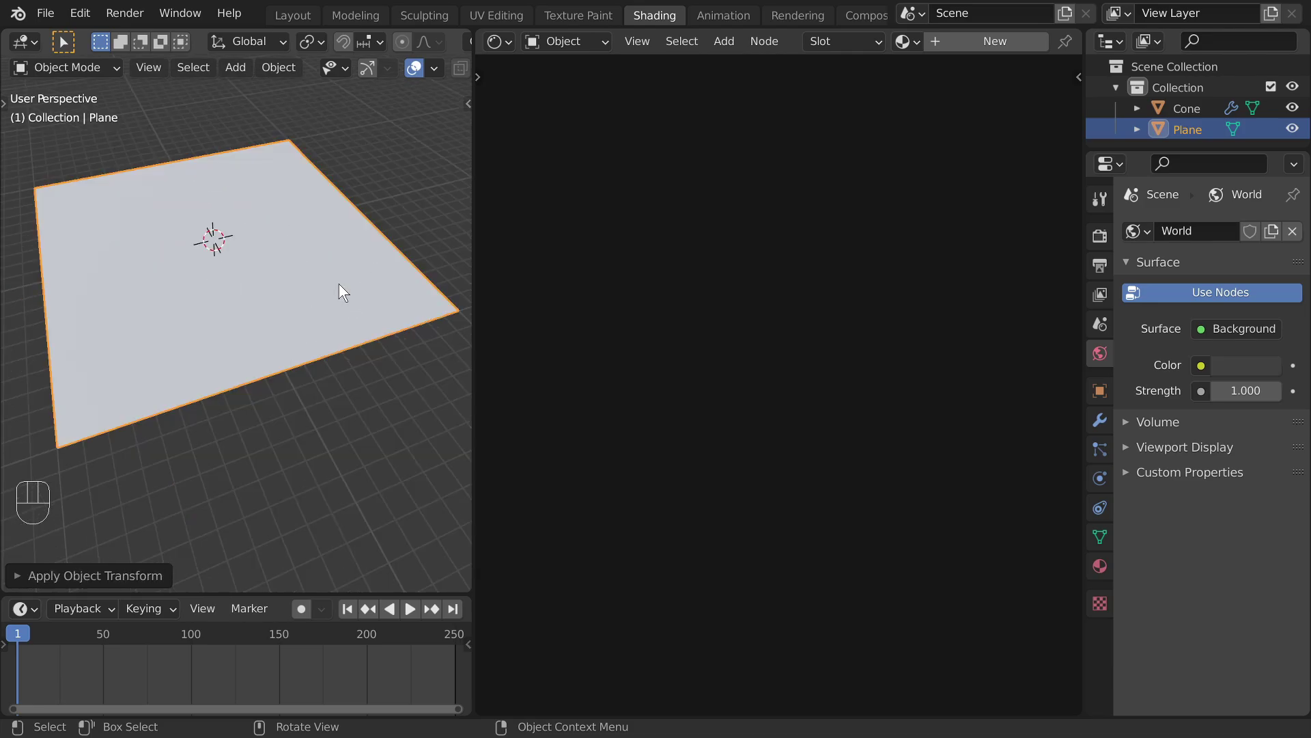
pyautogui.press('Tab')
pyautogui.hotkey('ctrl', 'r')
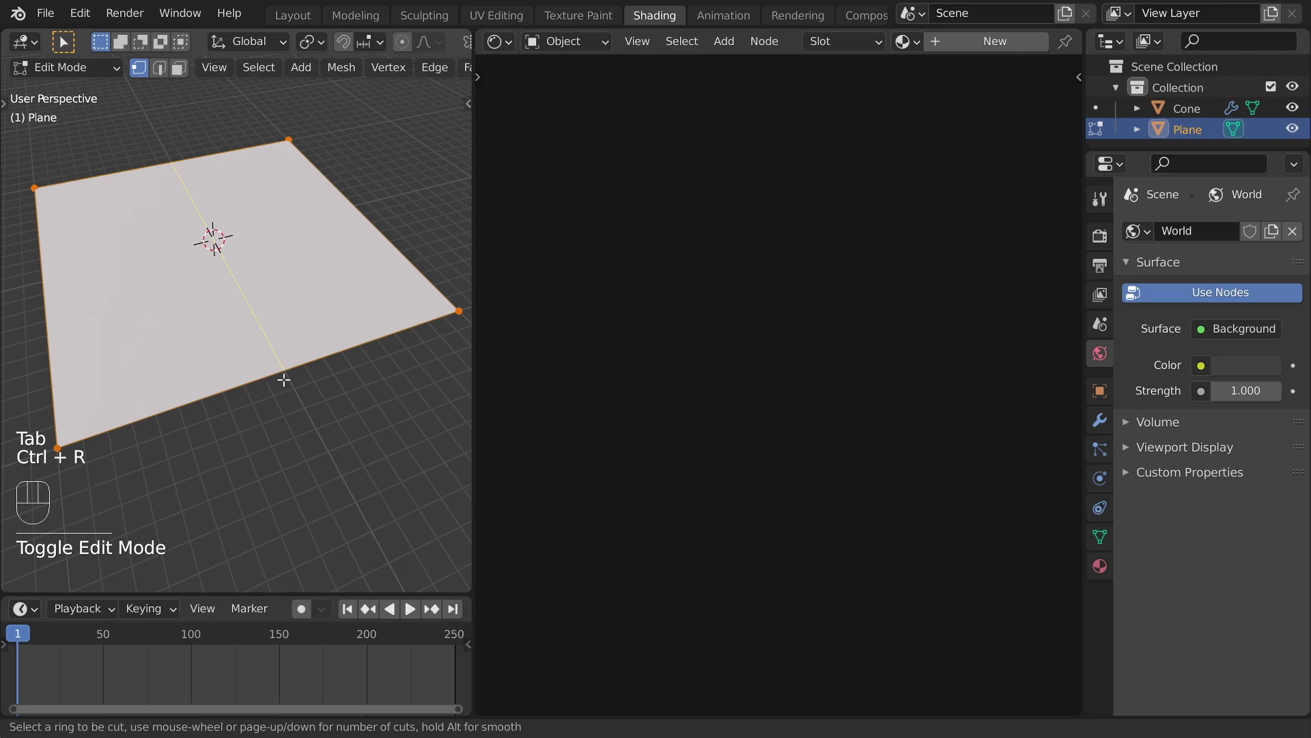
pyautogui.scroll(3, 281, 374)
pyautogui.click(285, 373)
pyautogui.rightClick(315, 343)
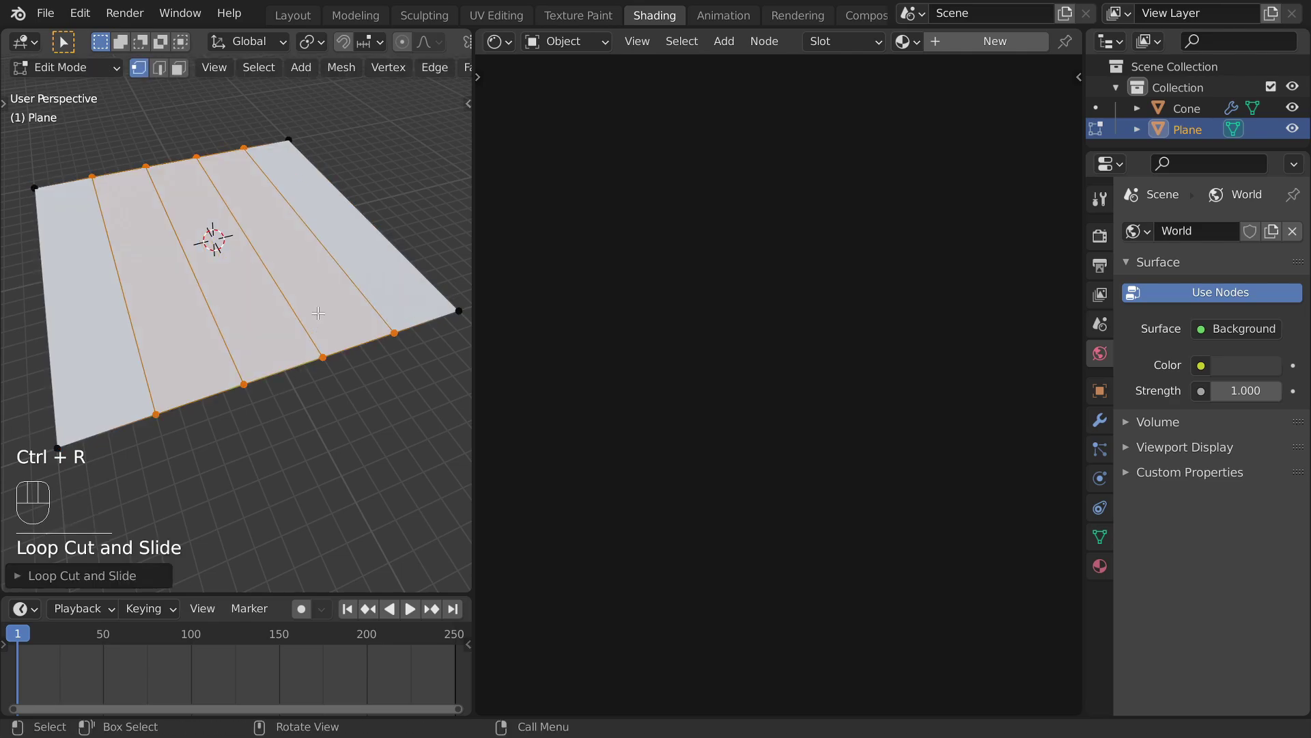
pyautogui.hotkey('ctrl', '4')
pyautogui.hotkey('ctrl', 'r')
pyautogui.click(120, 258)
pyautogui.rightClick(121, 257)
# Step: Assign the top and right vertices to a new vertex group
pyautogui.press('c')
pyautogui.moveTo(70, 154)
pyautogui.mouseDown()
pyautogui.moveTo(50, 173)
pyautogui.moveTo(43, 258)
pyautogui.moveTo(234, 305)
pyautogui.mouseUp()
pyautogui.rightClick(233, 305)
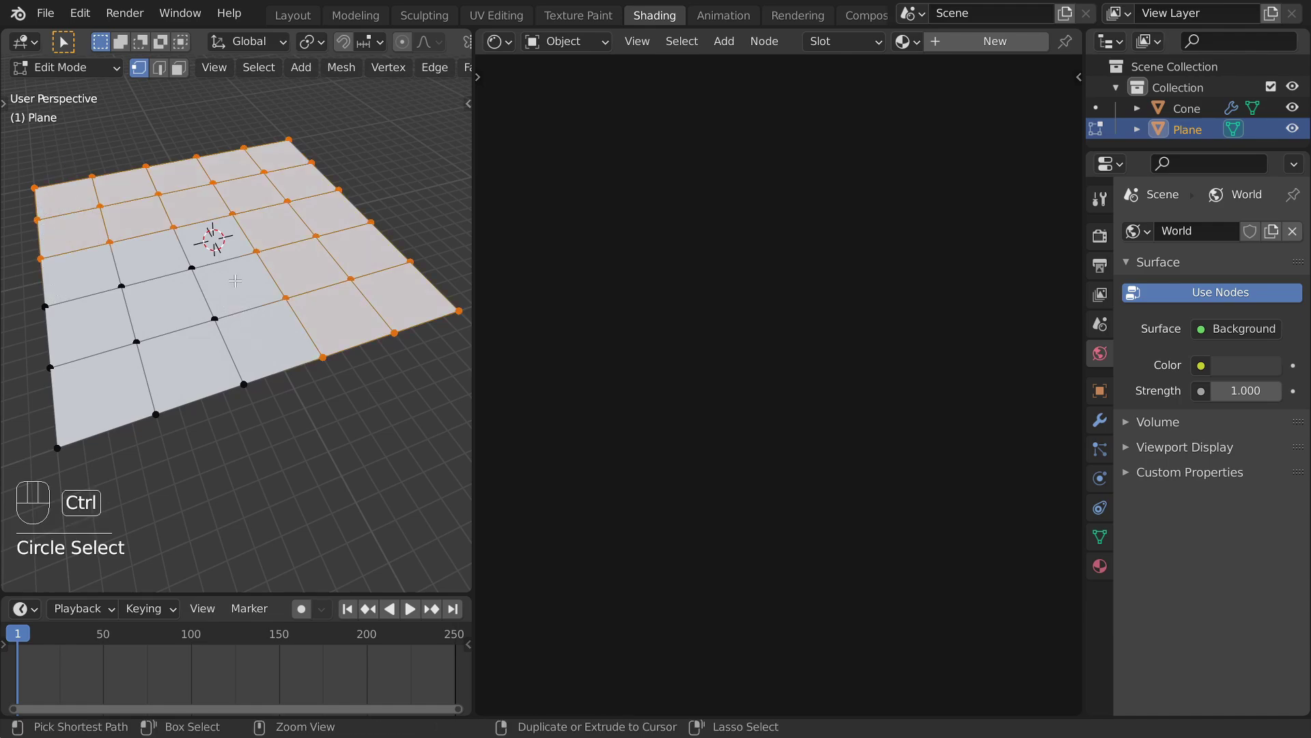
pyautogui.hotkey('ctrl', 'g')
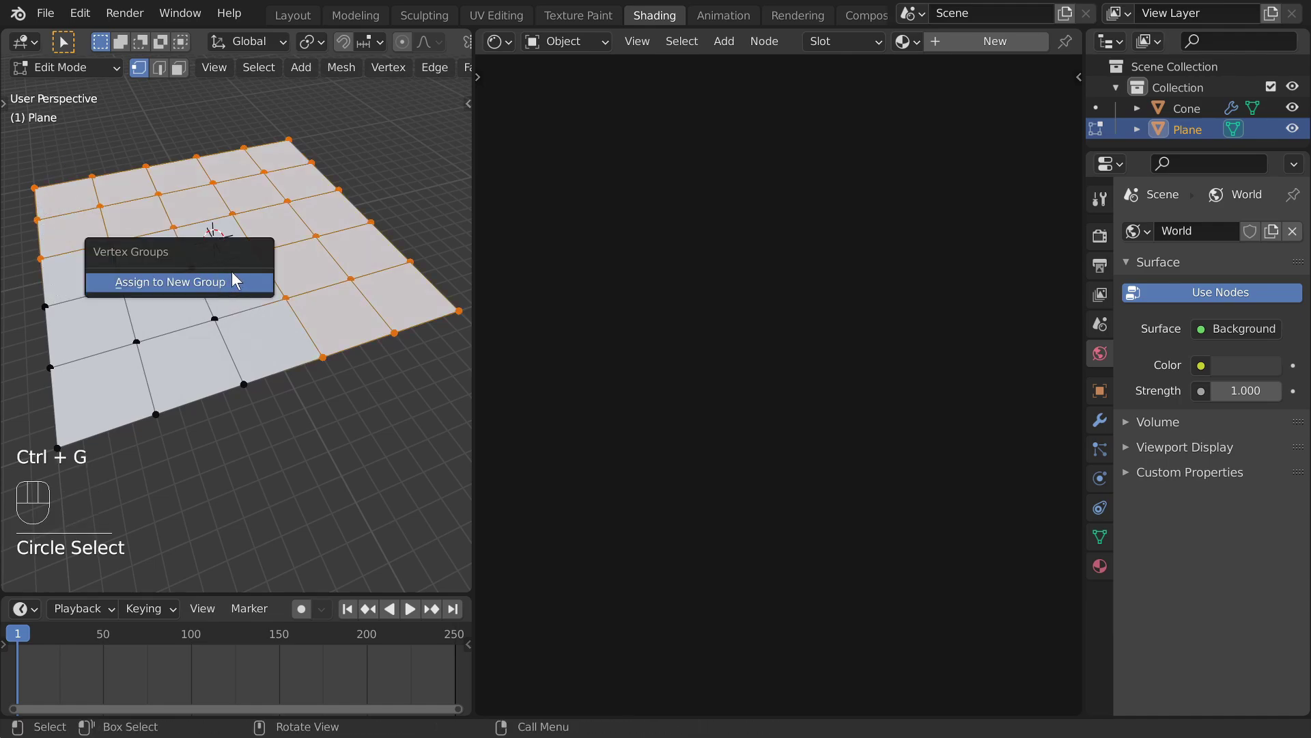
pyautogui.click(235, 280)
pyautogui.press('Tab')
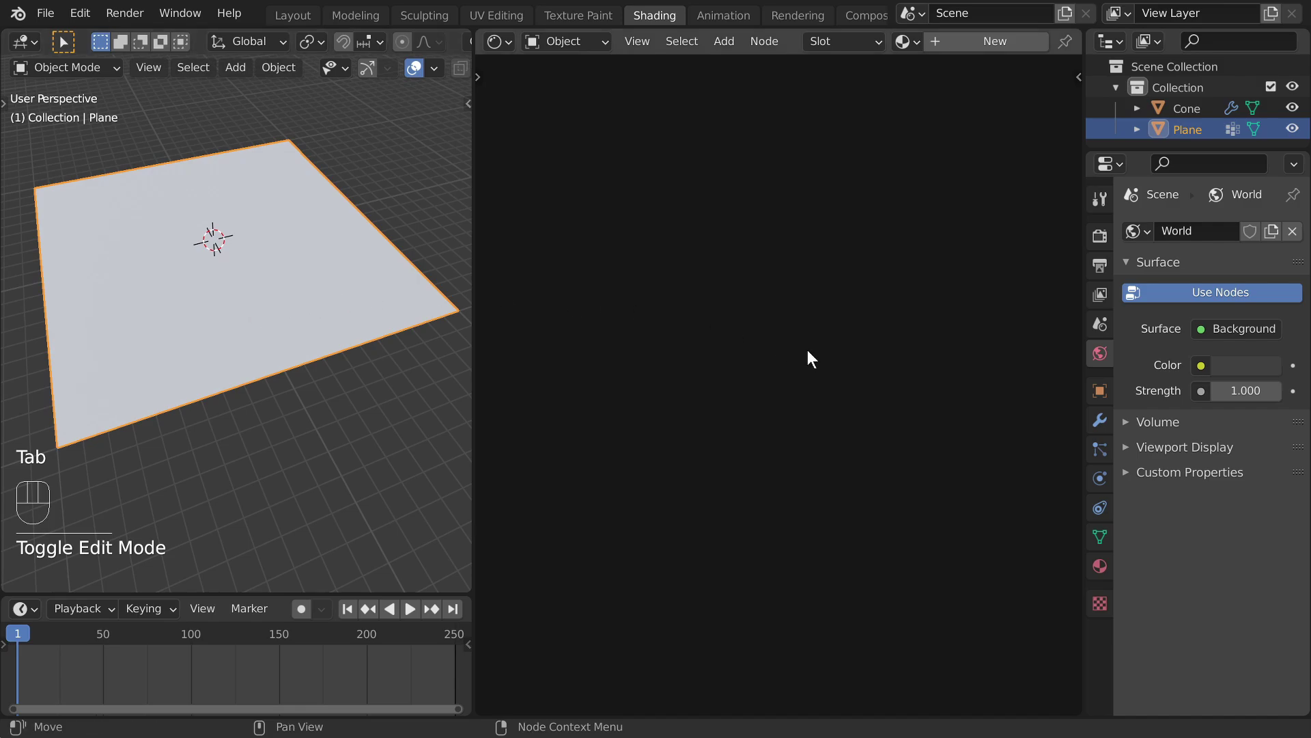
# Step: Rename the vertex group to 'trees' and make the right editor a Geometry Node Editor
pyautogui.click(1097, 537)
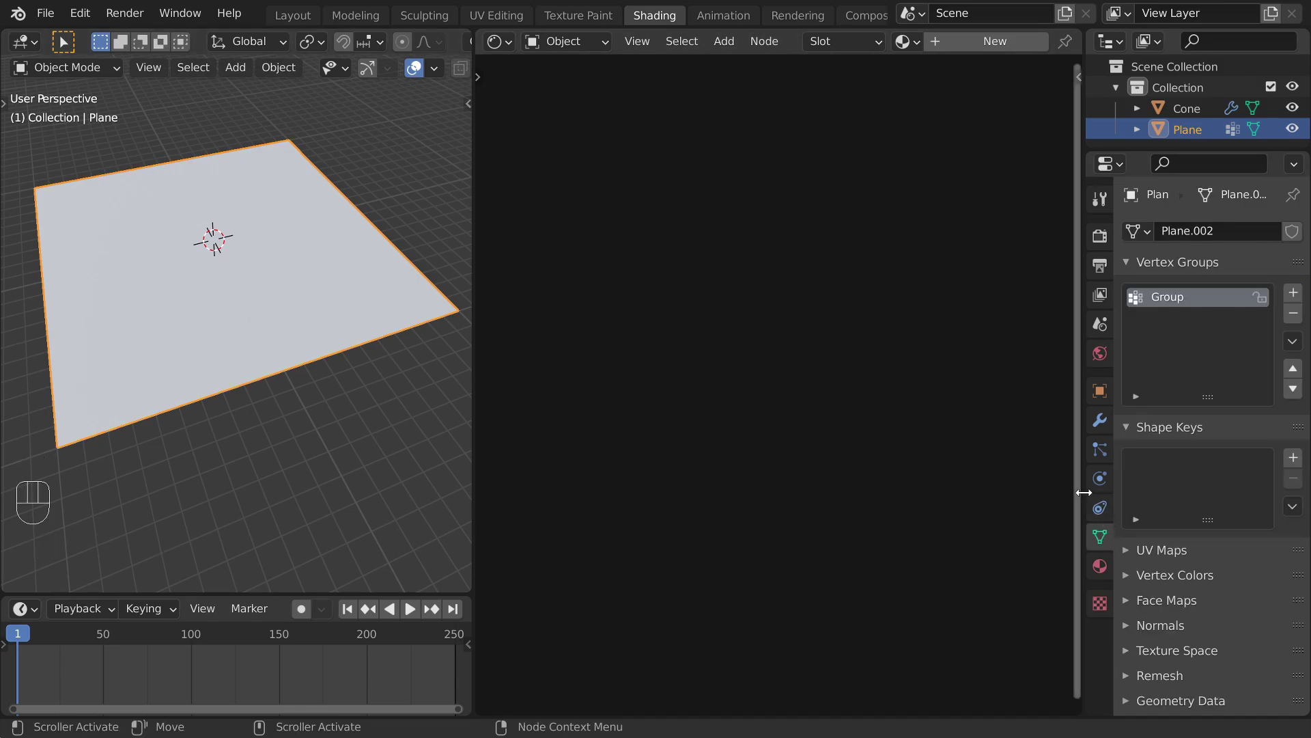
pyautogui.moveTo(1083, 495); pyautogui.dragTo(1052, 451)
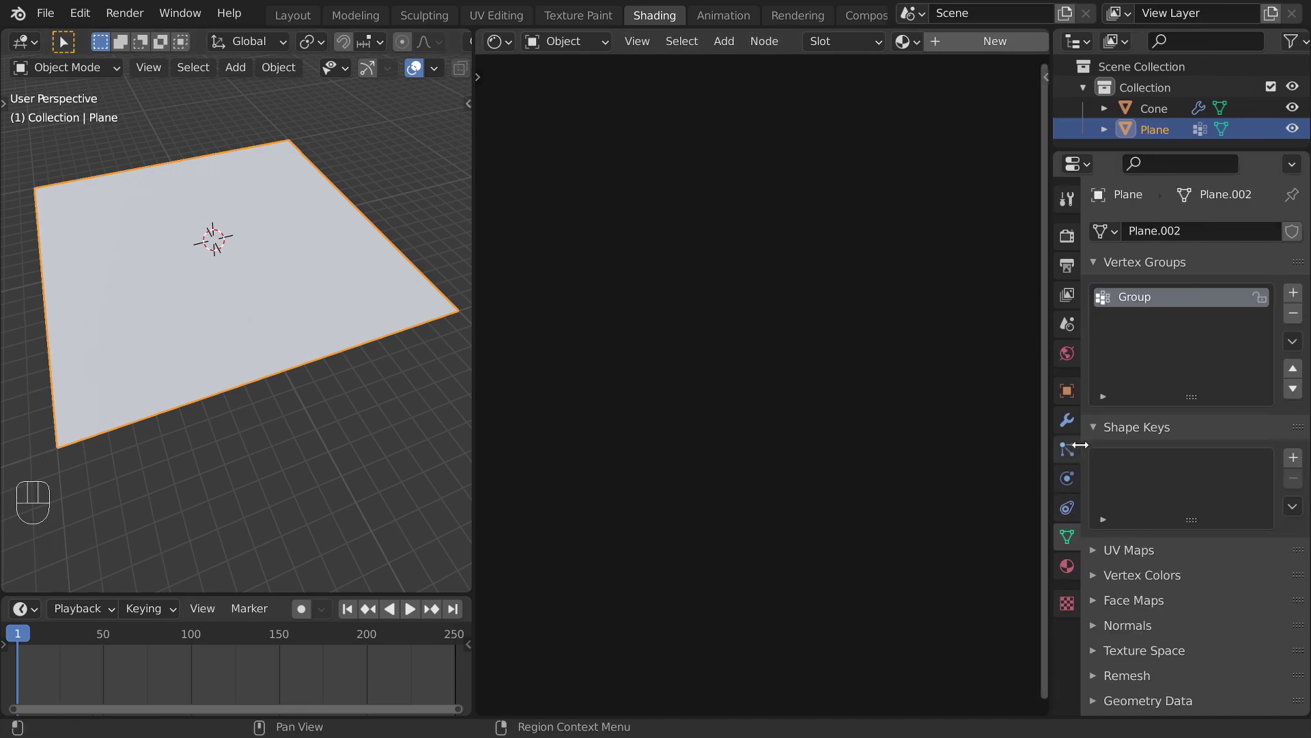
pyautogui.doubleClick(1131, 304)
pyautogui.write('tree')
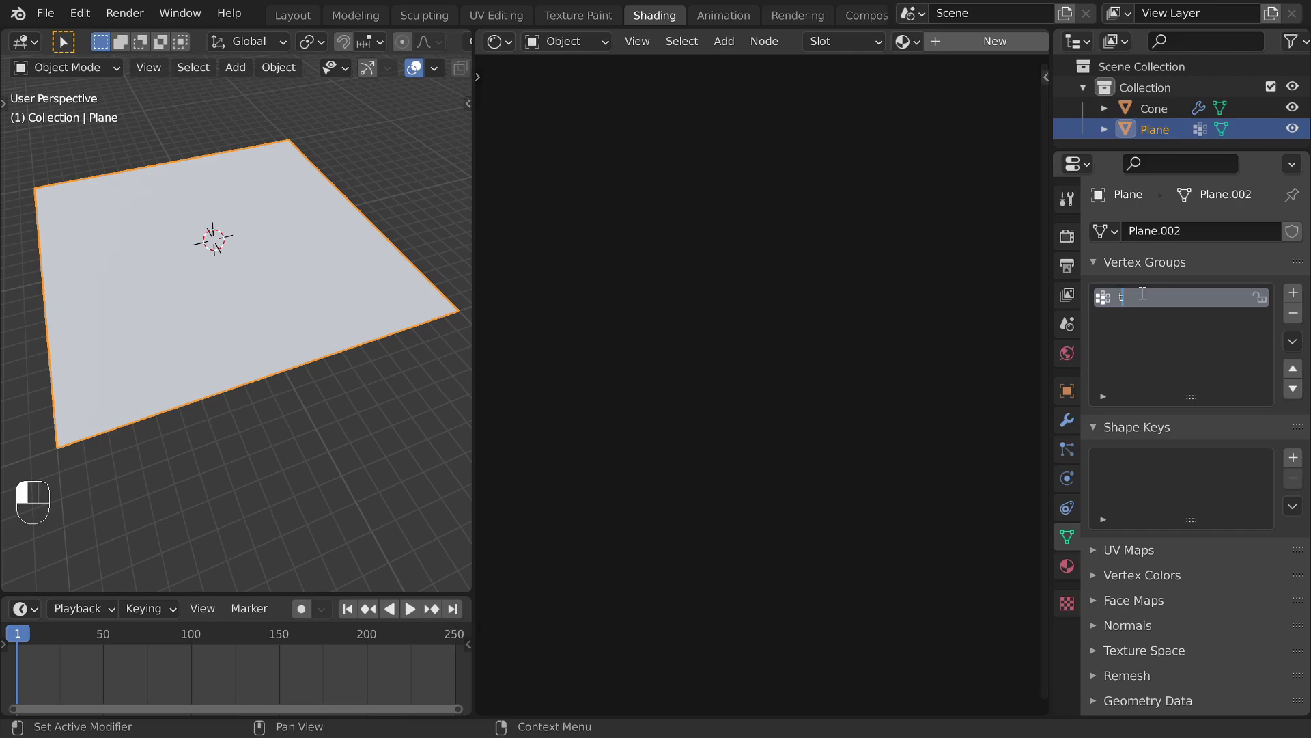
pyautogui.write('s')
pyautogui.press('Return')
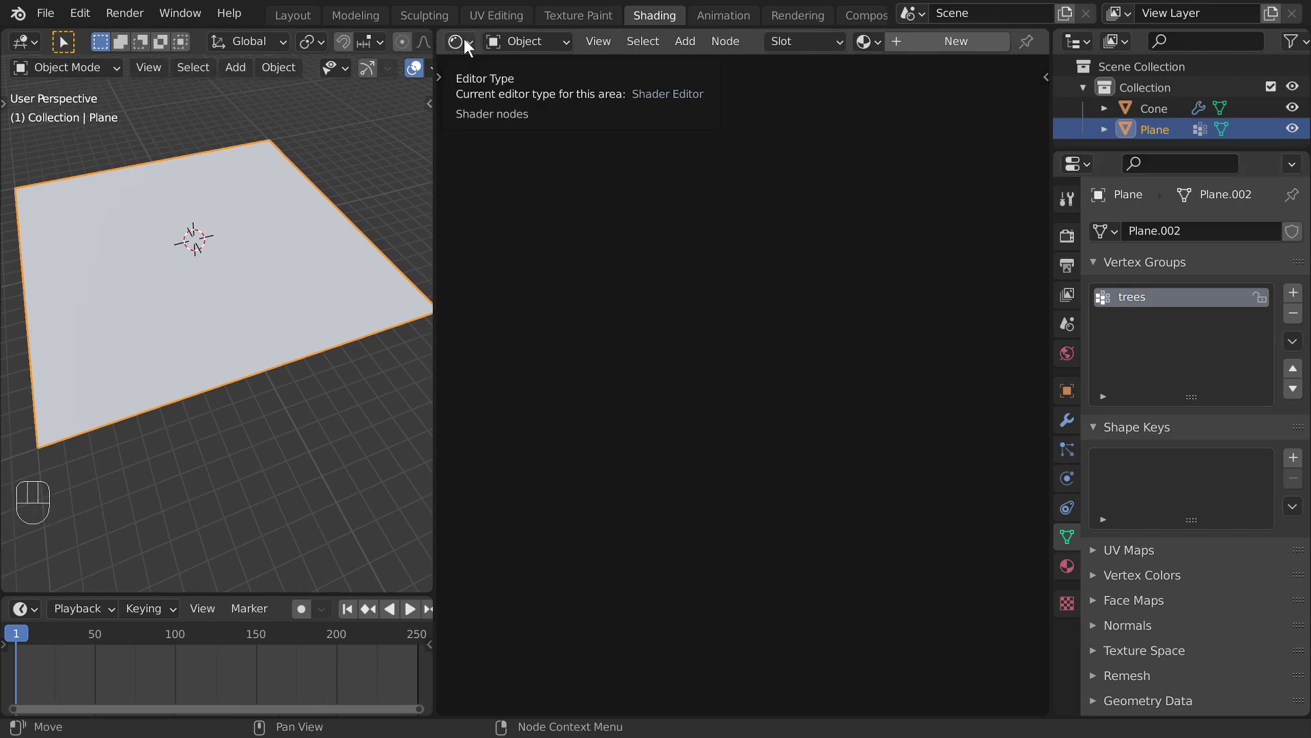
pyautogui.click(465, 40)
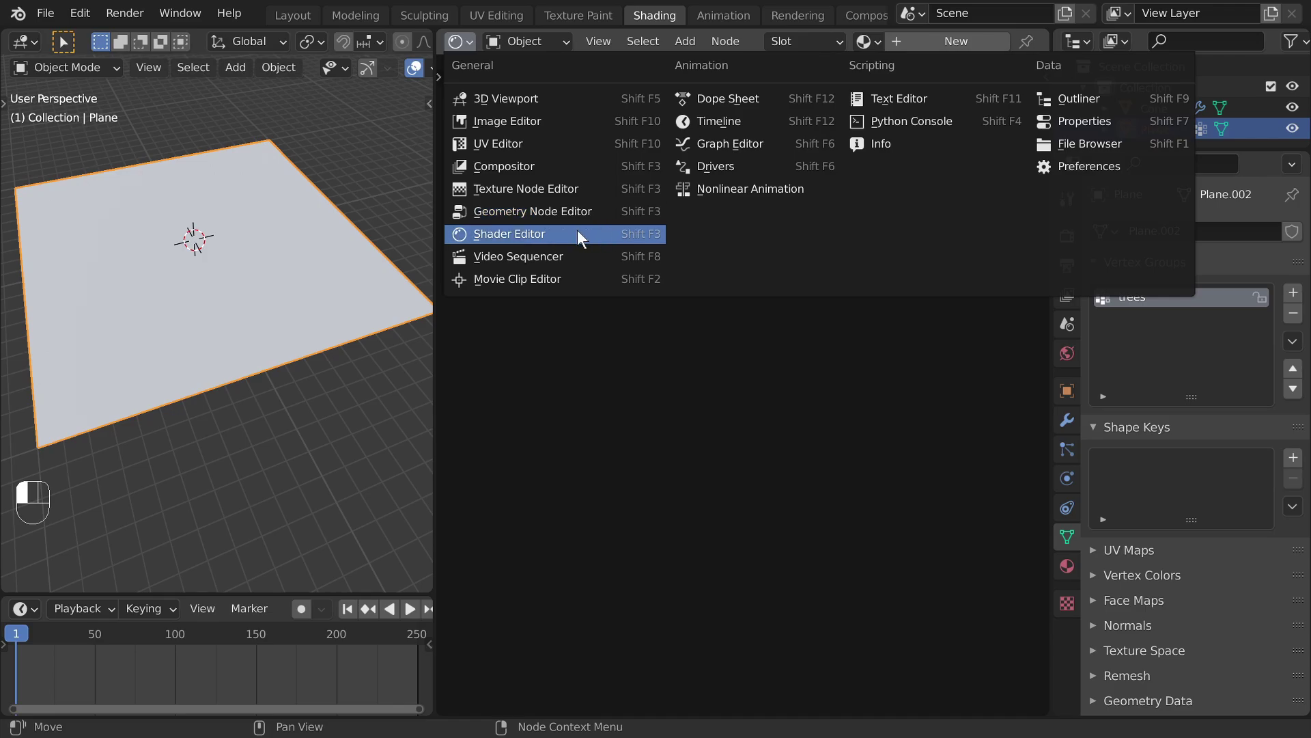
pyautogui.click(560, 211)
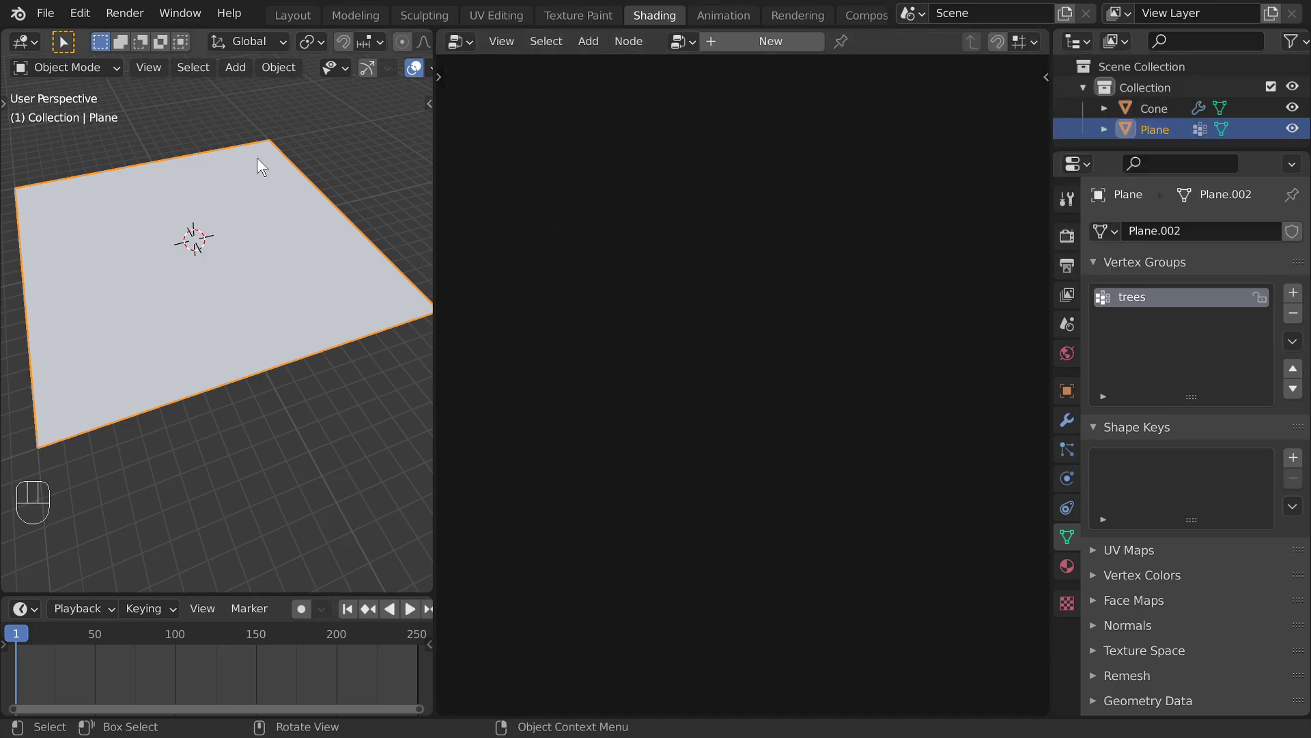
# Step: Create a new Geometry Nodes tree on the plane and display its modifier settings
pyautogui.click(760, 42)
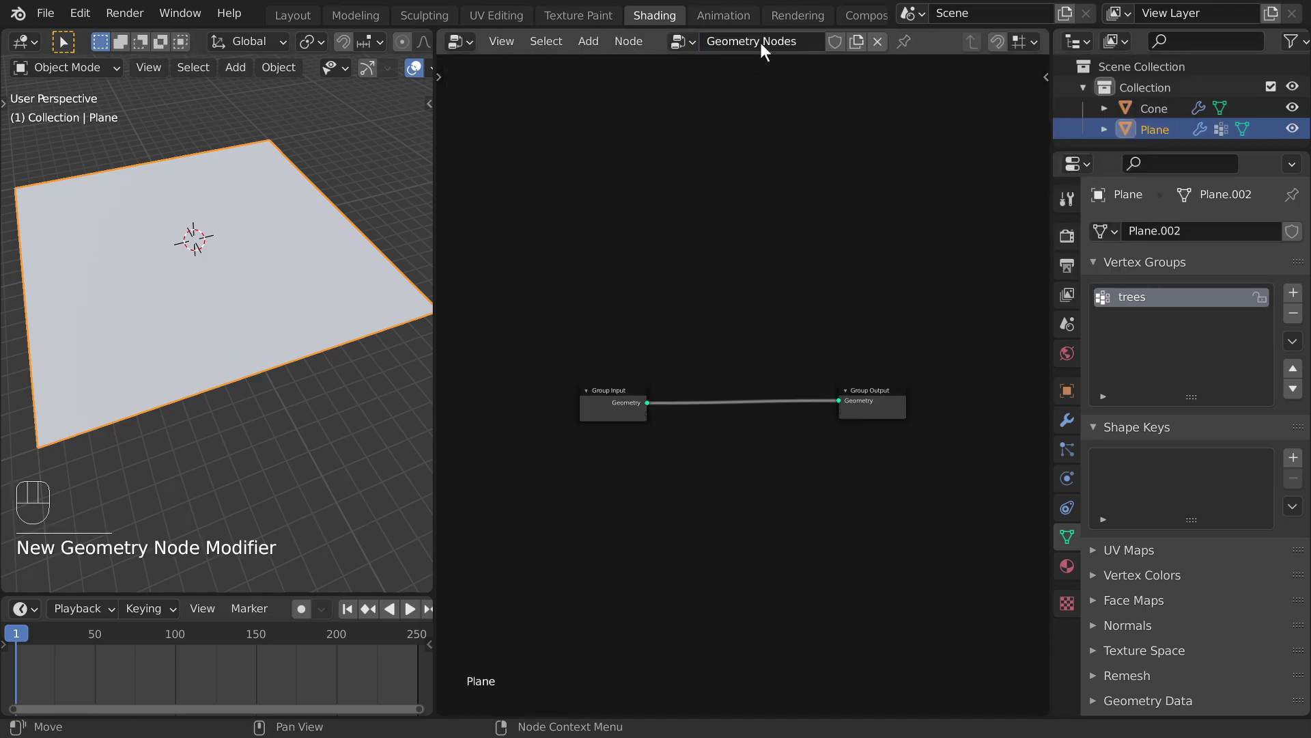
pyautogui.scroll(2, 729, 435)
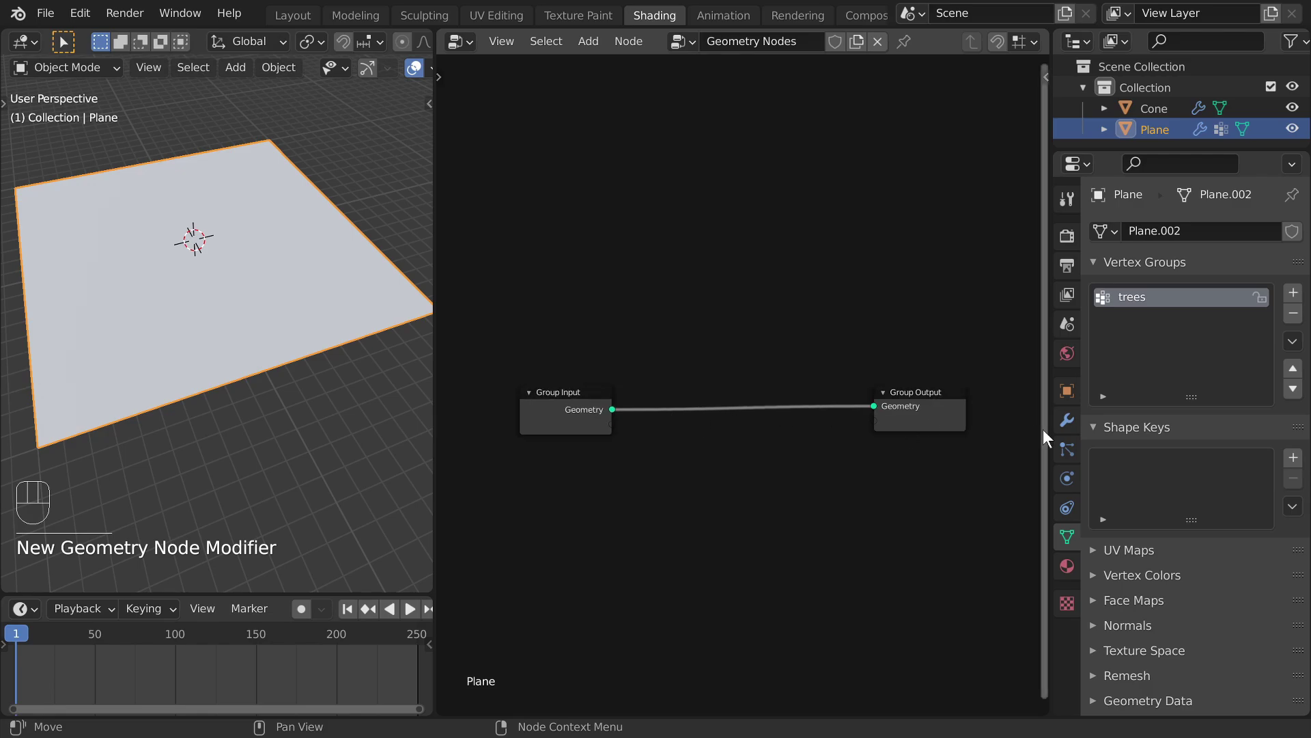
pyautogui.click(1066, 420)
pyautogui.click(1158, 318)
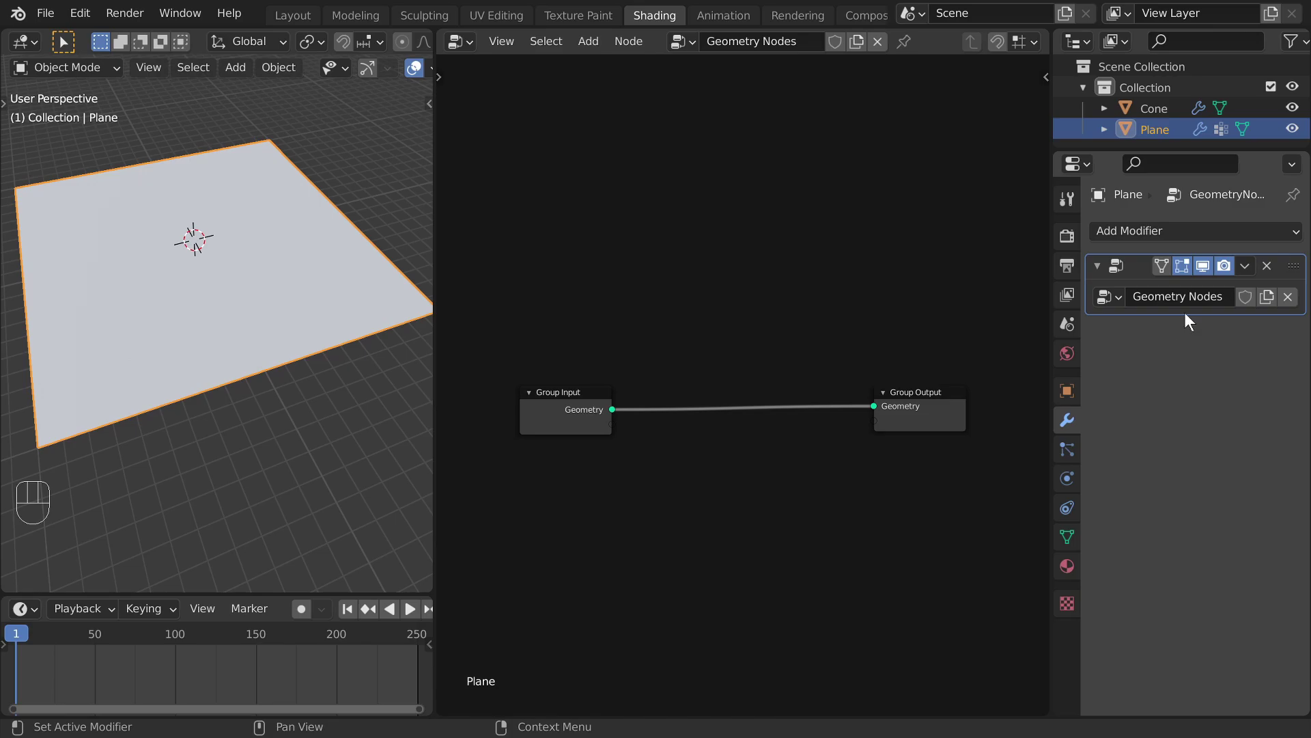
pyautogui.hotkey('ctrl', 'x')
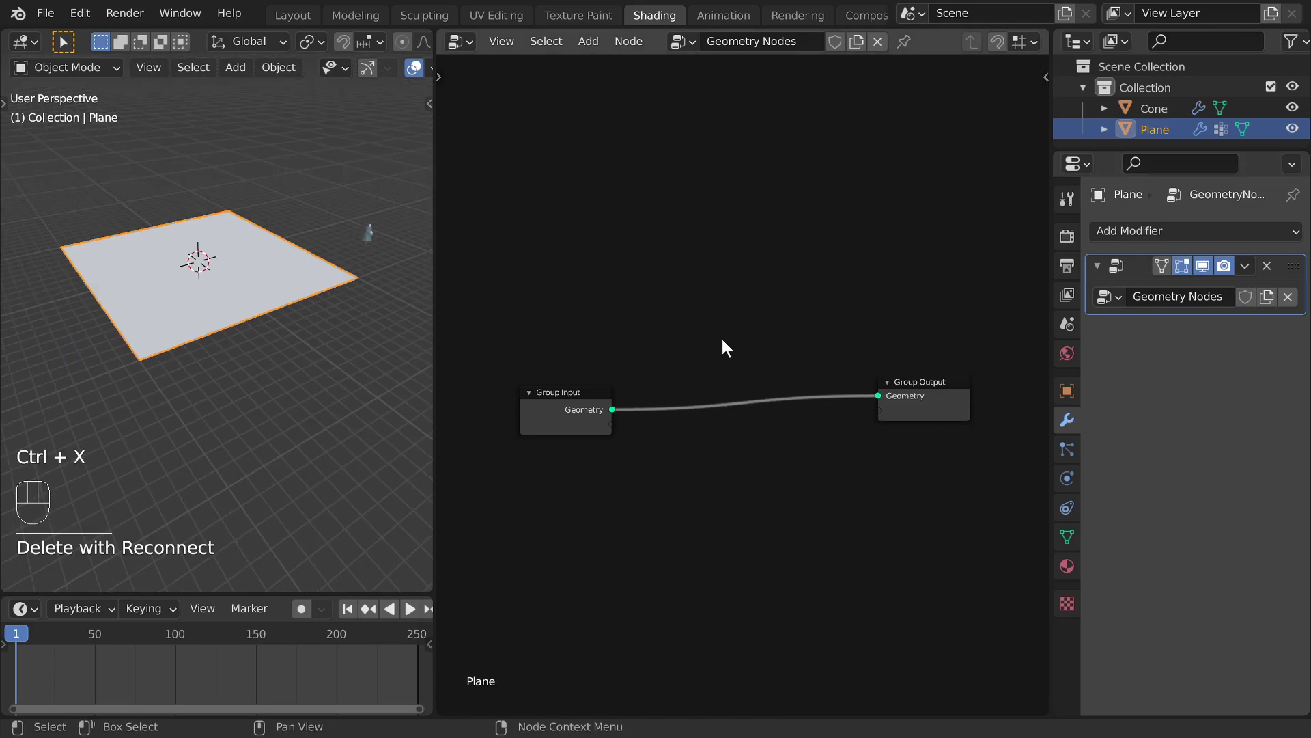
pyautogui.click(721, 347)
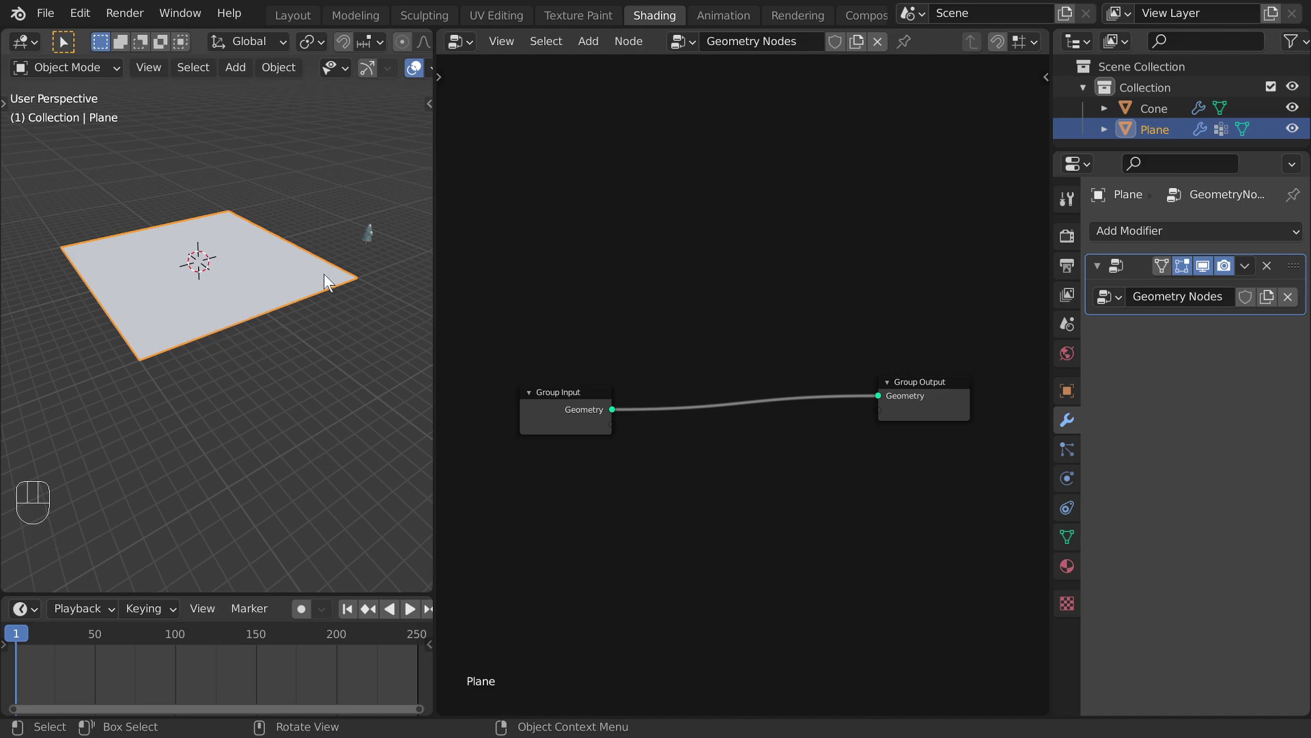
pyautogui.moveTo(198, 260); pyautogui.dragTo(388, 256, button='middle')
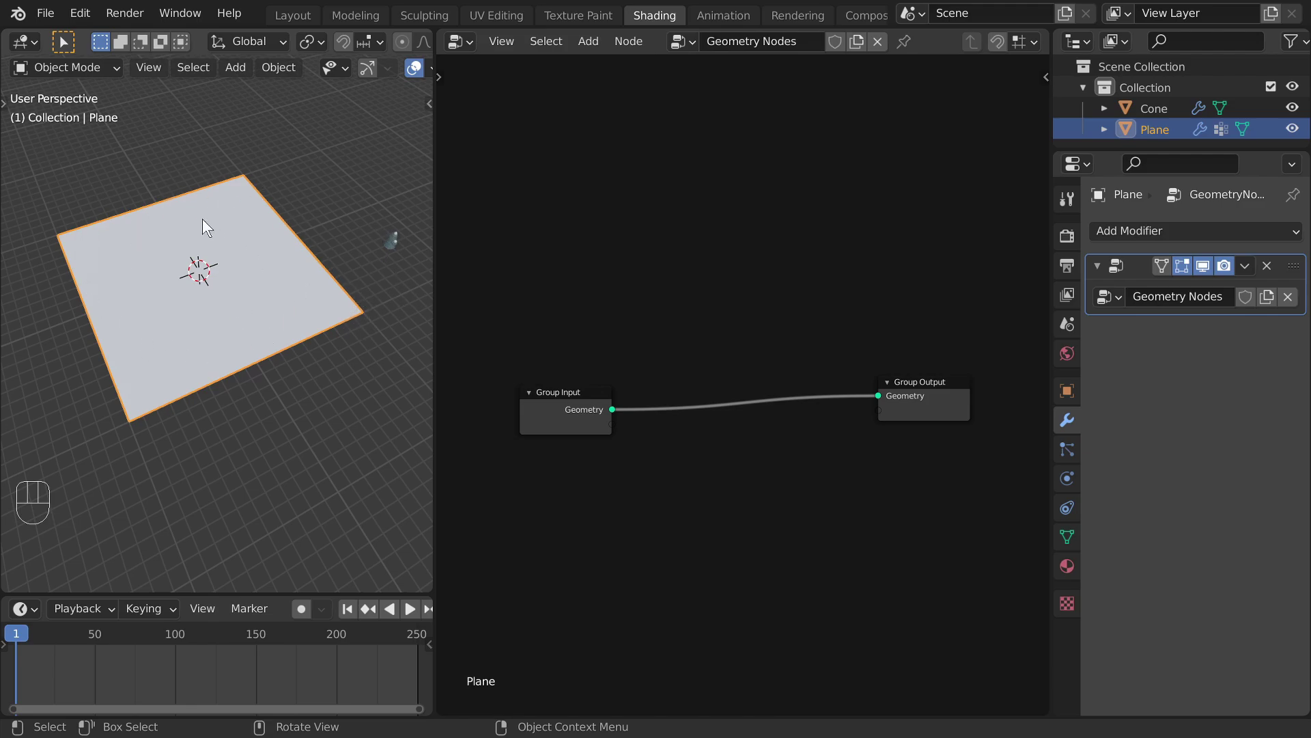
# Step: Insert a Point Instance node between group input and output, instancing the Cone
pyautogui.hotkey('shift', 'a')
pyautogui.moveTo(568, 273)
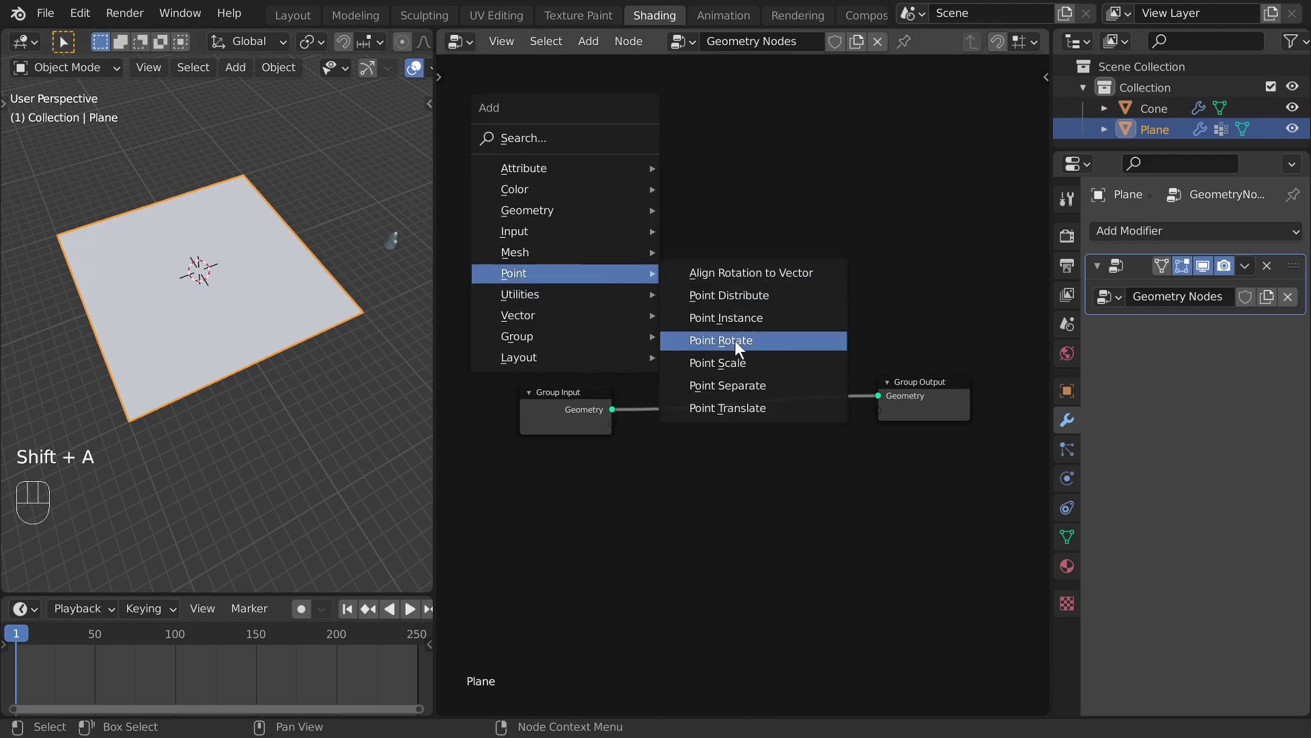
pyautogui.click(756, 319)
pyautogui.click(781, 418)
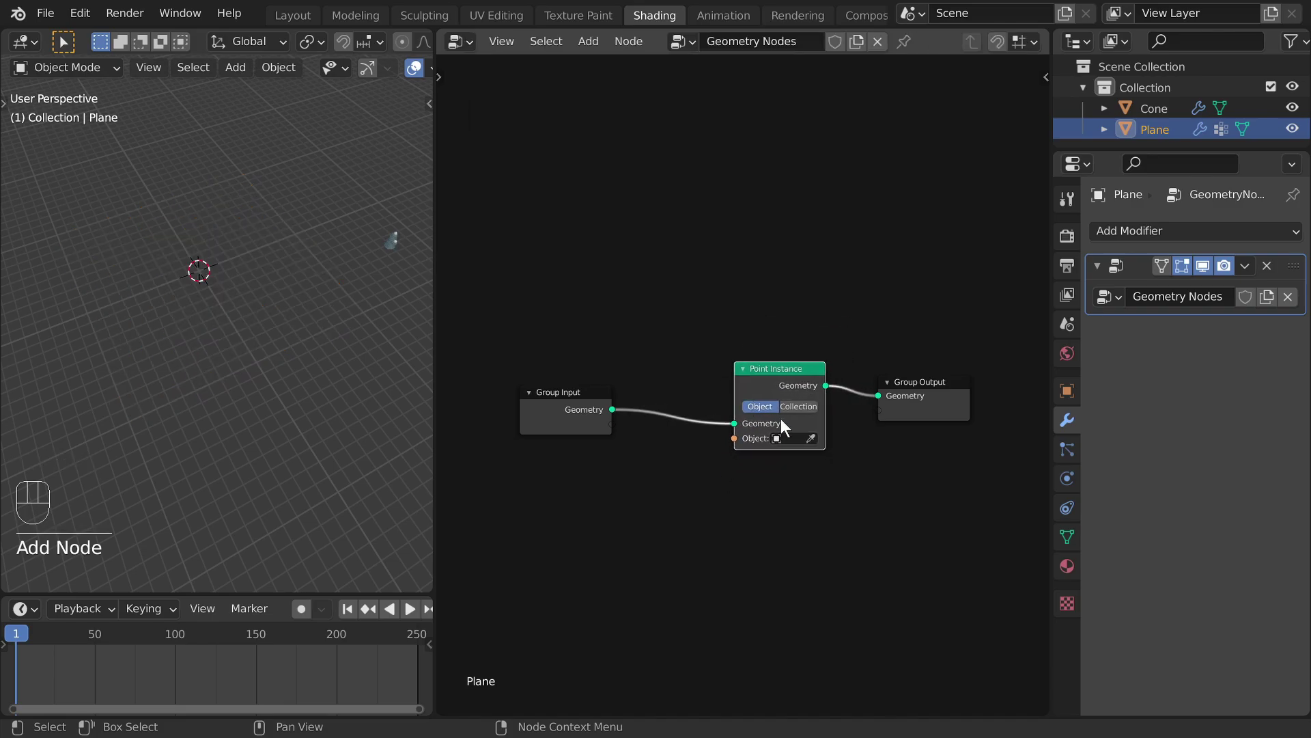
pyautogui.click(812, 438)
pyautogui.click(390, 240)
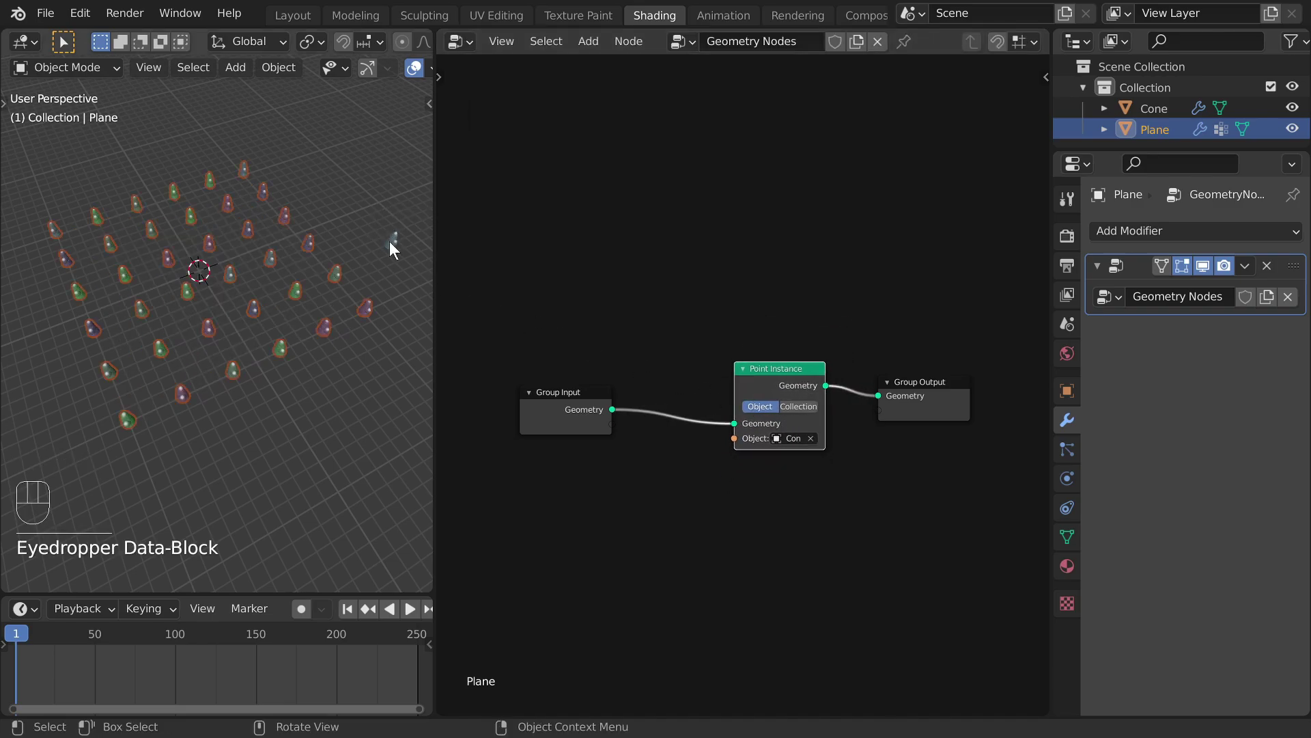
pyautogui.keyDown('shift'); pyautogui.moveTo(362, 260); pyautogui.dragTo(347, 224, button='middle'); pyautogui.keyUp('shift')
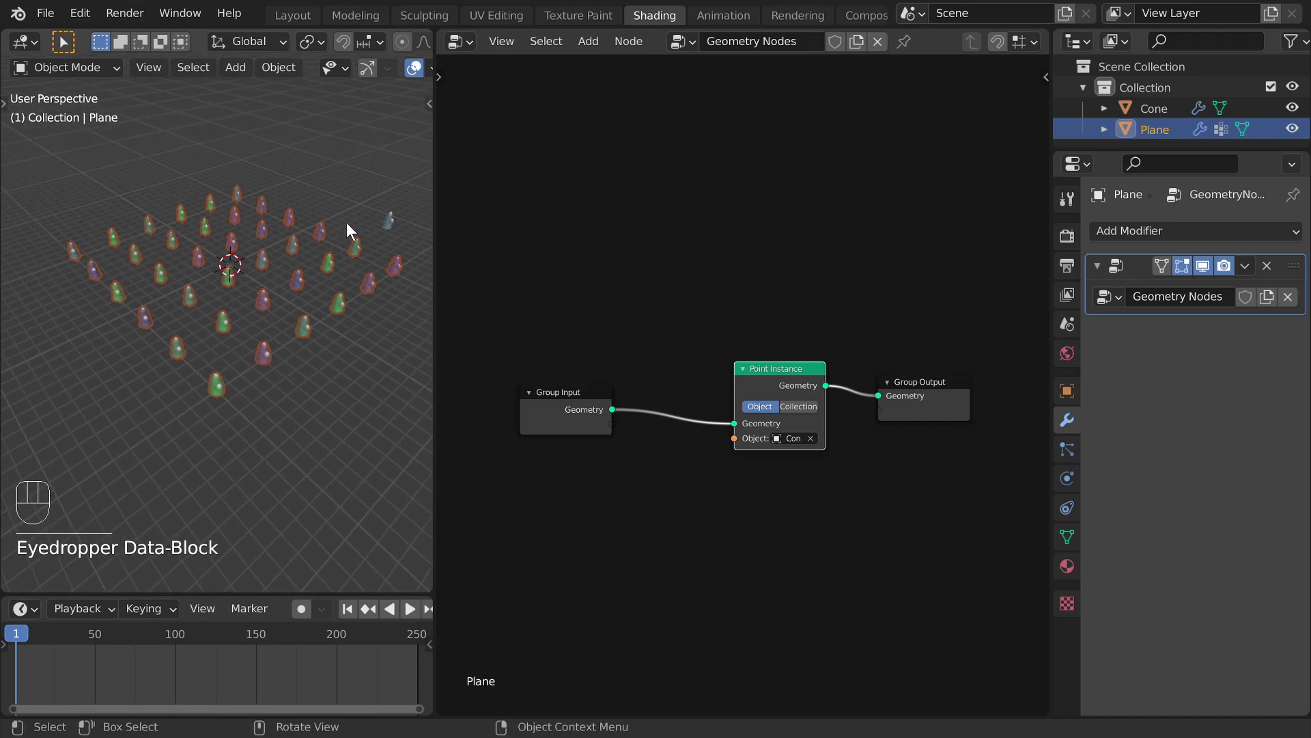
pyautogui.moveTo(243, 265); pyautogui.dragTo(212, 294, button='middle')
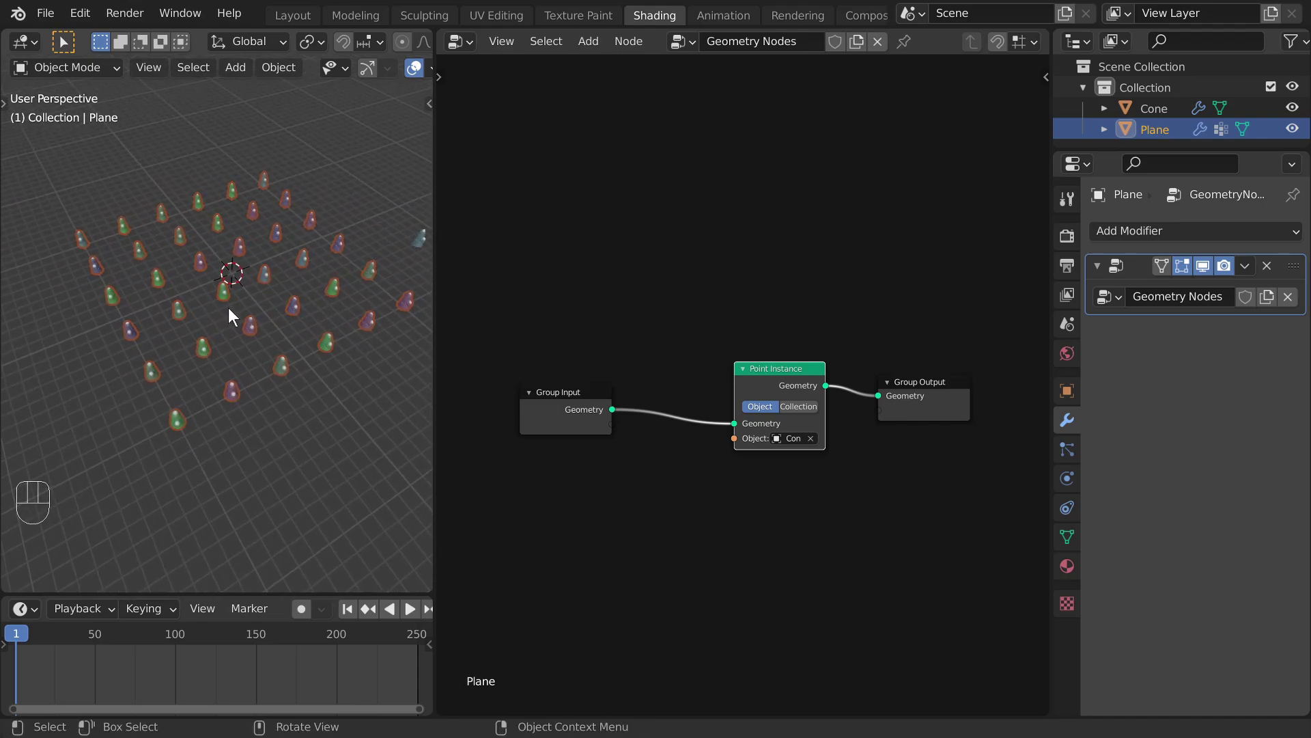
# Step: Insert a Point Distribute node before Point Instance and arrange the nodes
pyautogui.moveTo(642, 333); pyautogui.dragTo(722, 296, button='middle')
pyautogui.moveTo(668, 362); pyautogui.dragTo(571, 349)
pyautogui.hotkey('shift', 'a')
pyautogui.moveTo(667, 292)
pyautogui.click(751, 311)
pyautogui.click(694, 321)
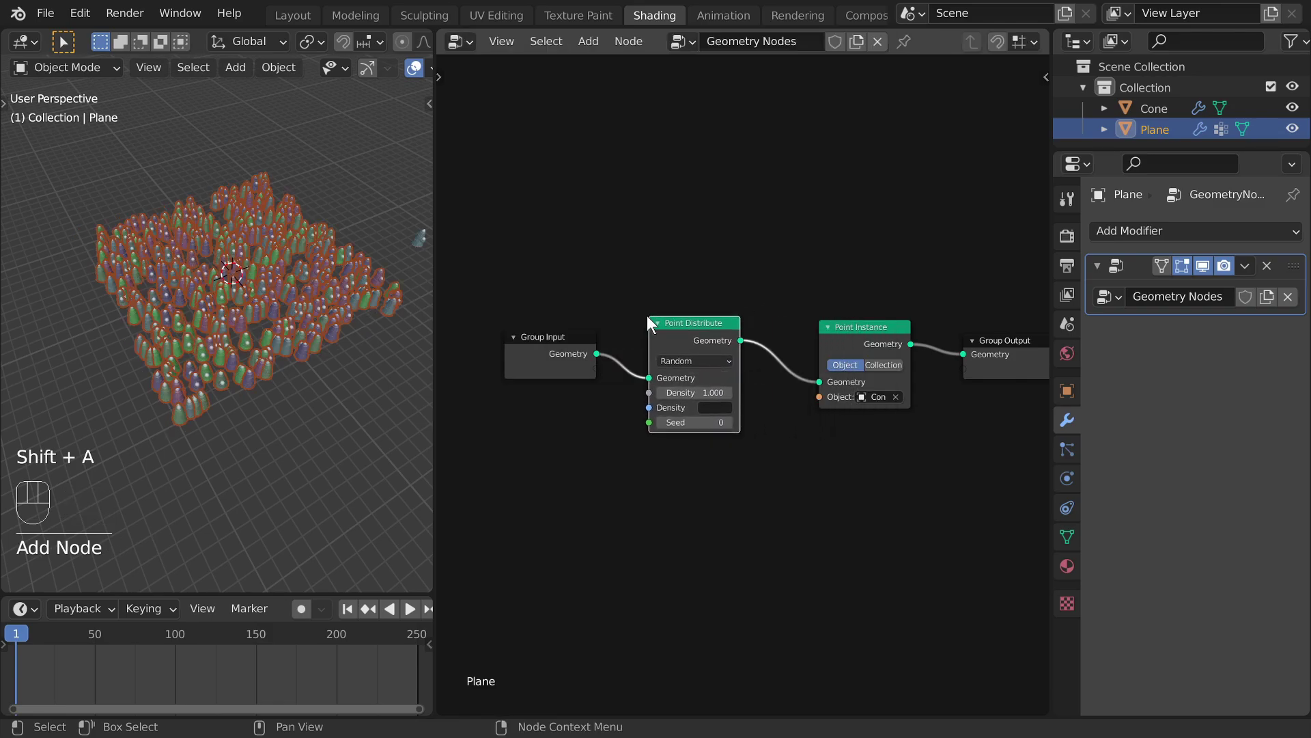
pyautogui.moveTo(694, 322); pyautogui.dragTo(680, 328)
pyautogui.moveTo(225, 127); pyautogui.dragTo(219, 173, button='middle')
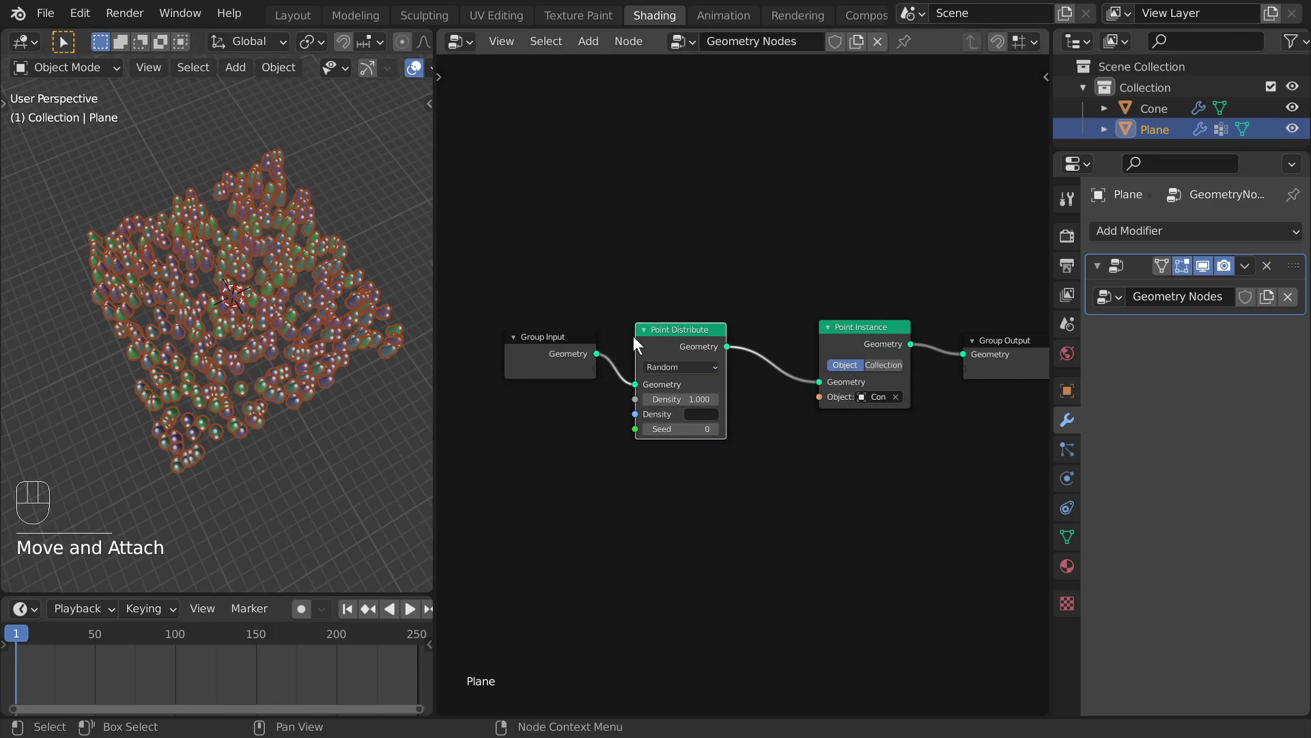
pyautogui.moveTo(727, 369); pyautogui.dragTo(743, 368)
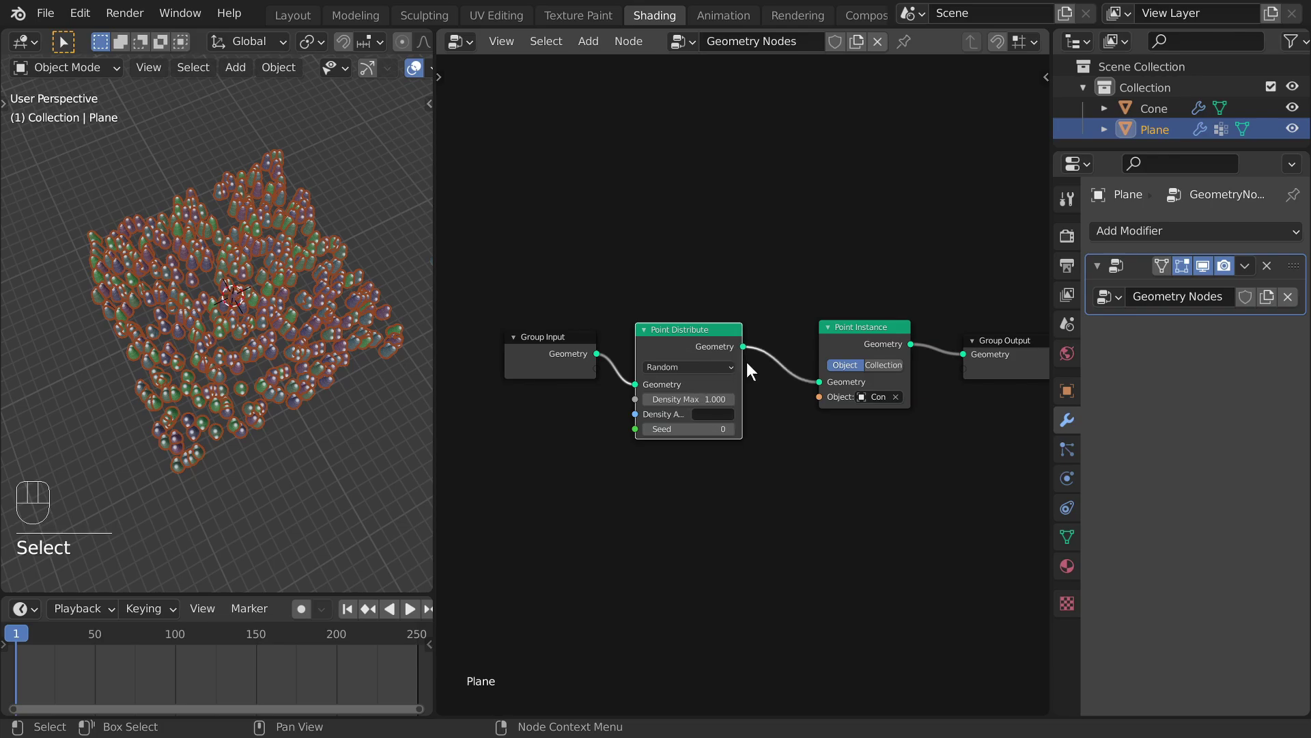
pyautogui.click(1067, 536)
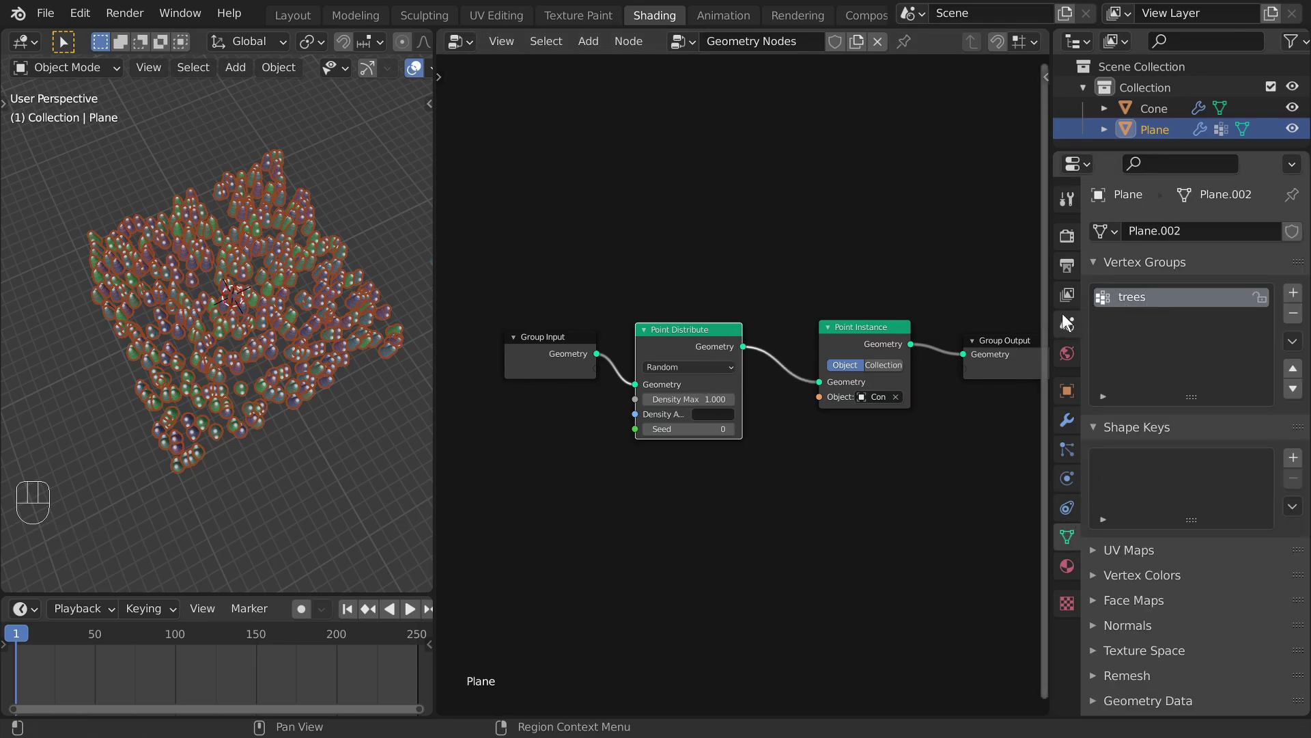
pyautogui.moveTo(615, 335); pyautogui.dragTo(631, 319, button='middle')
pyautogui.keyDown('ctrl'); pyautogui.moveTo(631, 319); pyautogui.dragTo(635, 250, button='middle'); pyautogui.keyUp('ctrl')
pyautogui.moveTo(636, 250); pyautogui.dragTo(693, 270, button='middle')
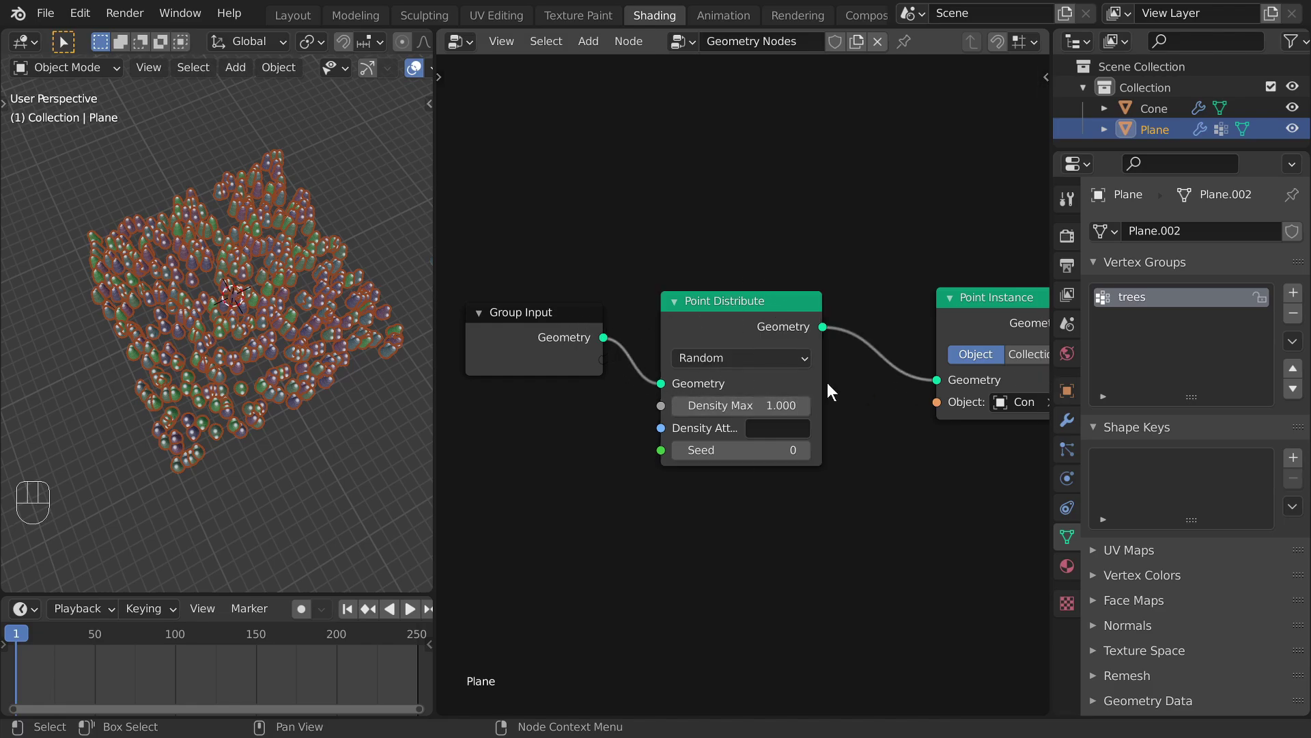
# Step: Set Point Distribute's Density Attribute to 'trees'
pyautogui.moveTo(822, 378); pyautogui.dragTo(867, 377)
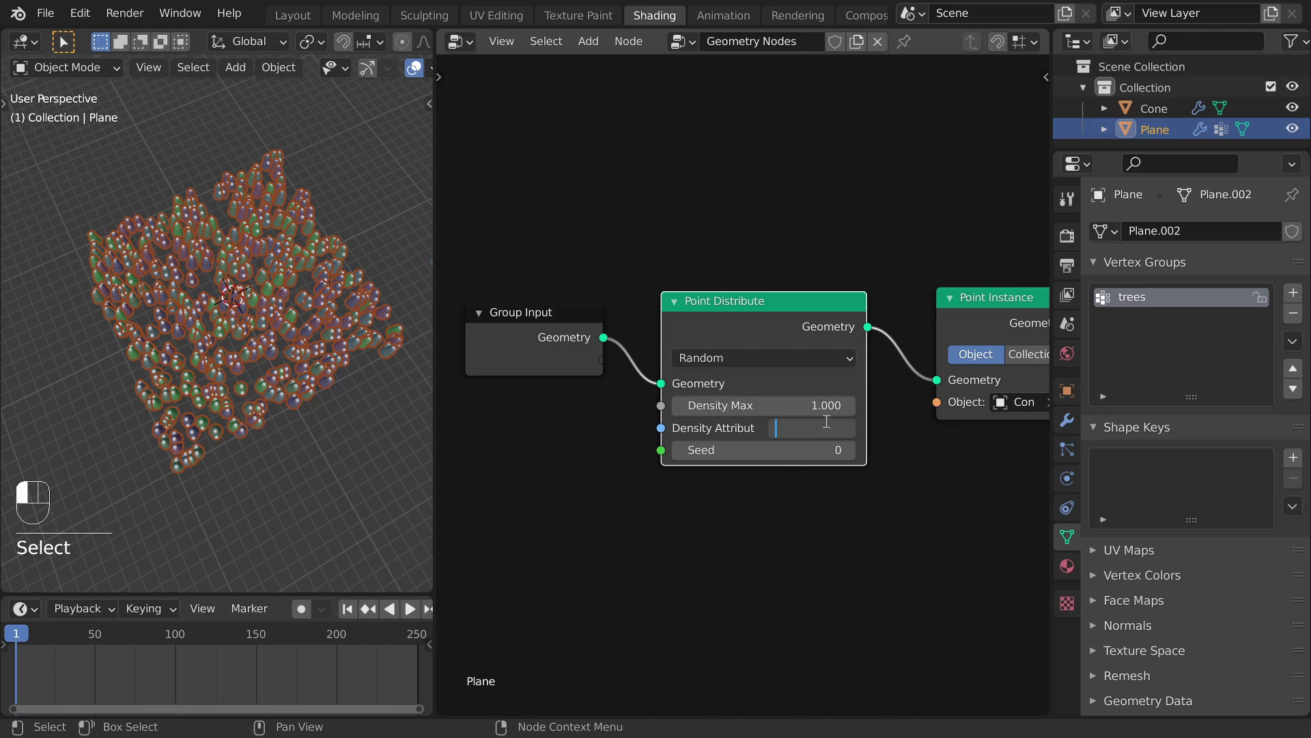
pyautogui.click(824, 419)
pyautogui.write('trees')
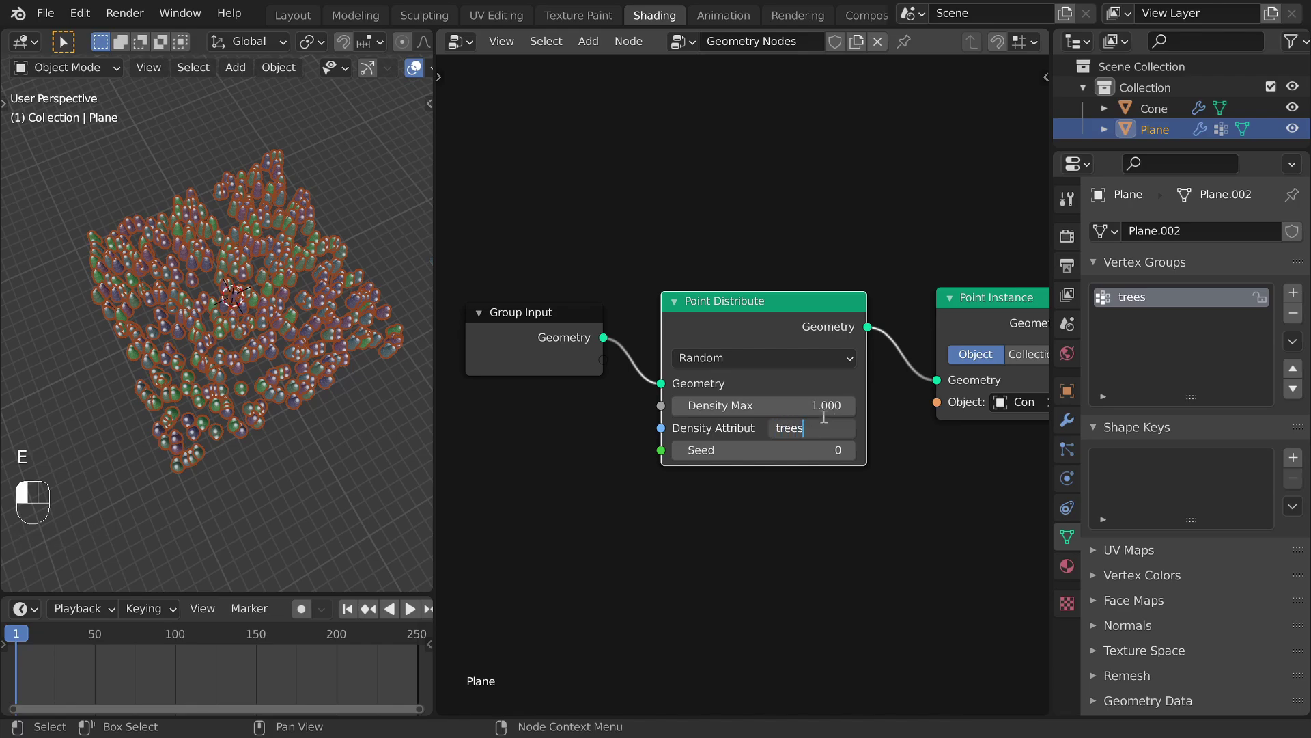
pyautogui.press('Return')
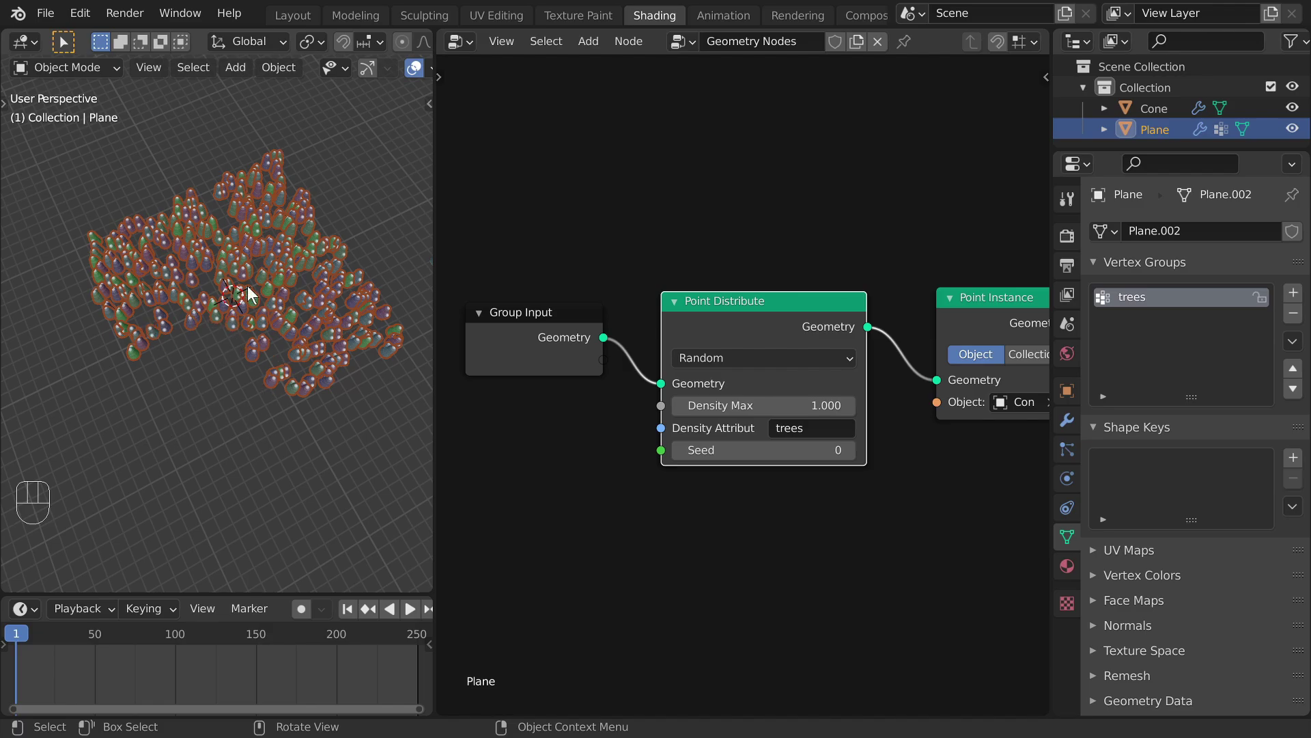
pyautogui.moveTo(208, 398)
pyautogui.mouseDown(button='middle')
pyautogui.moveTo(227, 382)
pyautogui.moveTo(210, 417)
pyautogui.mouseUp(button='middle')
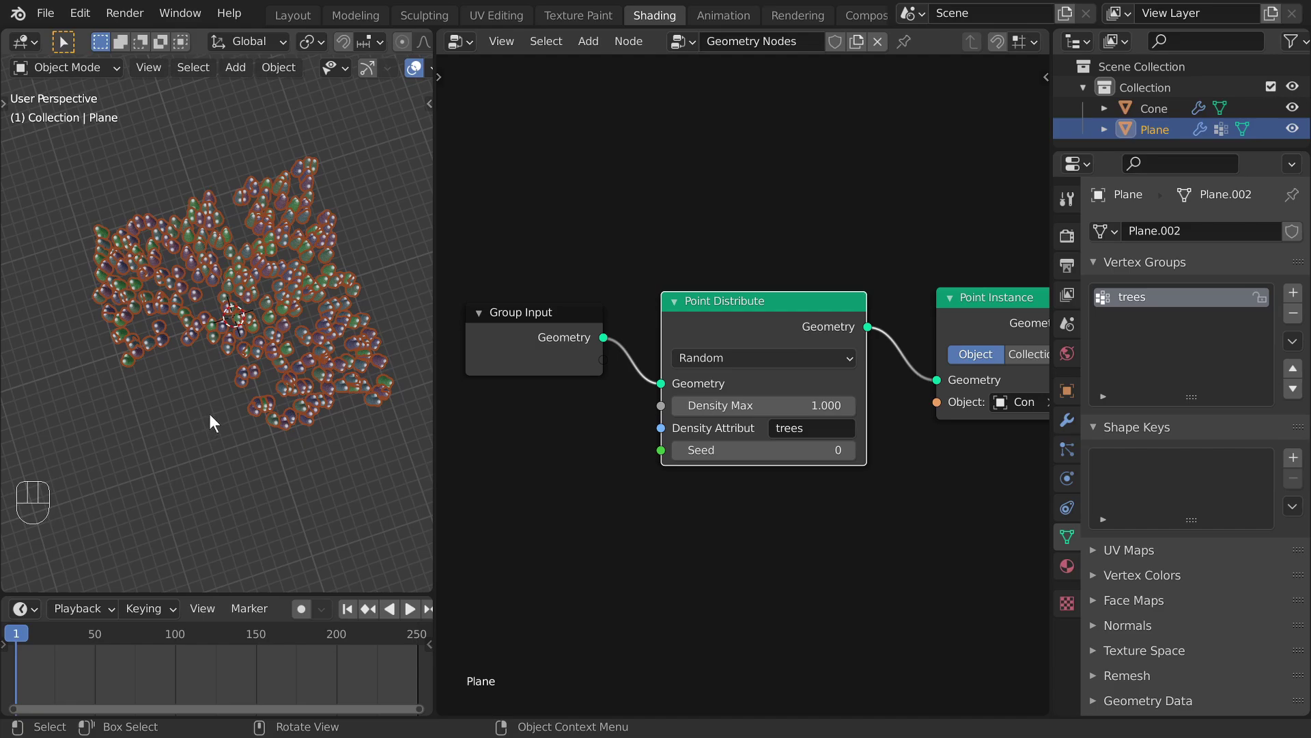
# Step: Switch distribution to Poisson Disk with Distance Min 0.940
pyautogui.click(764, 360)
pyautogui.click(748, 403)
pyautogui.keyDown('ctrl'); pyautogui.moveTo(269, 351); pyautogui.dragTo(240, 290, button='middle'); pyautogui.keyUp('ctrl')
pyautogui.scroll(5, 276, 302)
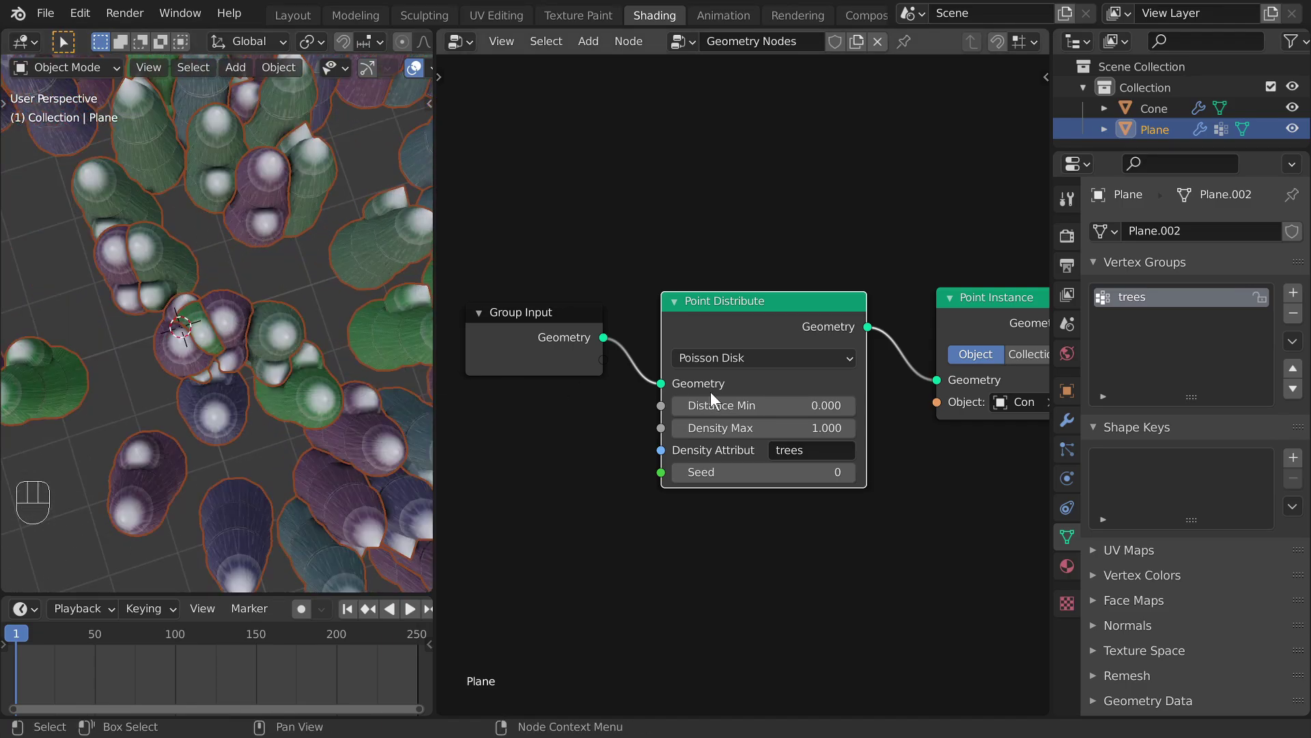
pyautogui.keyDown('shift'); pyautogui.moveTo(745, 405); pyautogui.dragTo(772, 405); pyautogui.keyUp('shift')
pyautogui.moveTo(212, 413); pyautogui.dragTo(223, 369, button='middle')
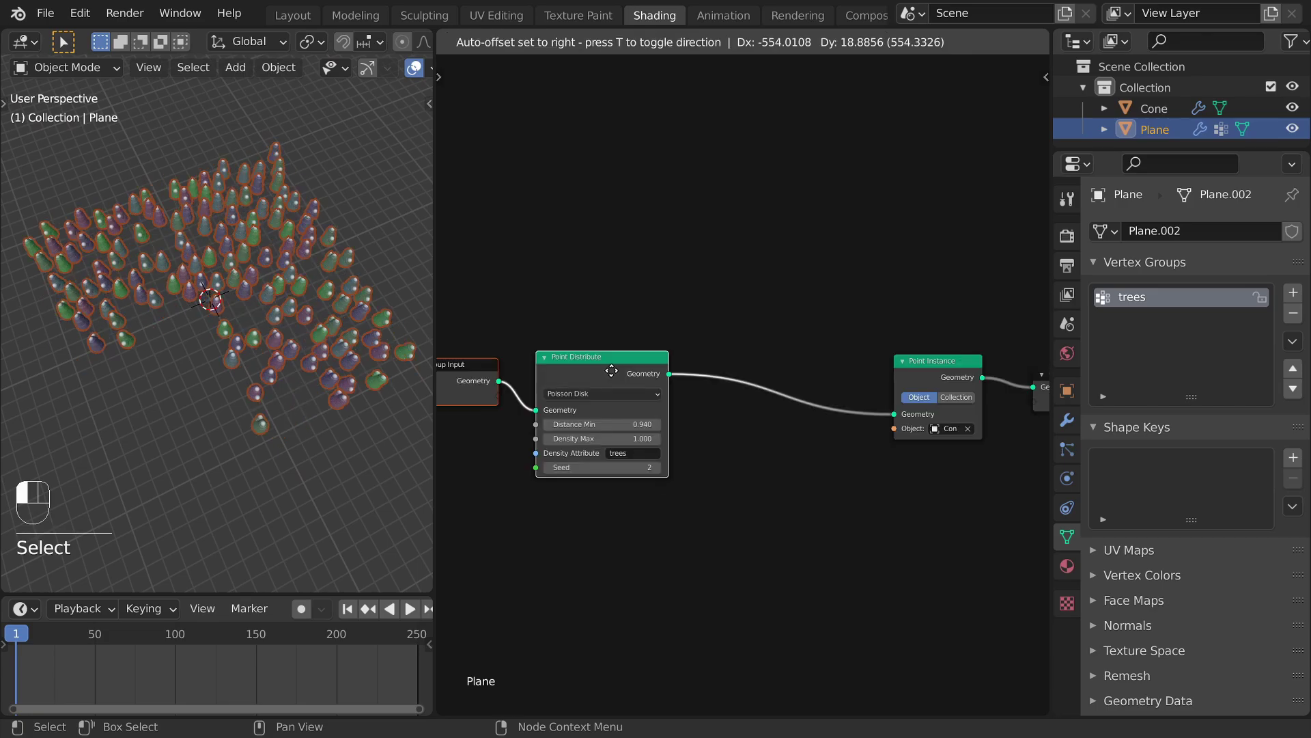
pyautogui.moveTo(619, 374); pyautogui.dragTo(617, 371)
# Step: Turn on snapping and spread the Point Distribute and Group Input nodes apart
pyautogui.hotkey('shift', 'Tab')
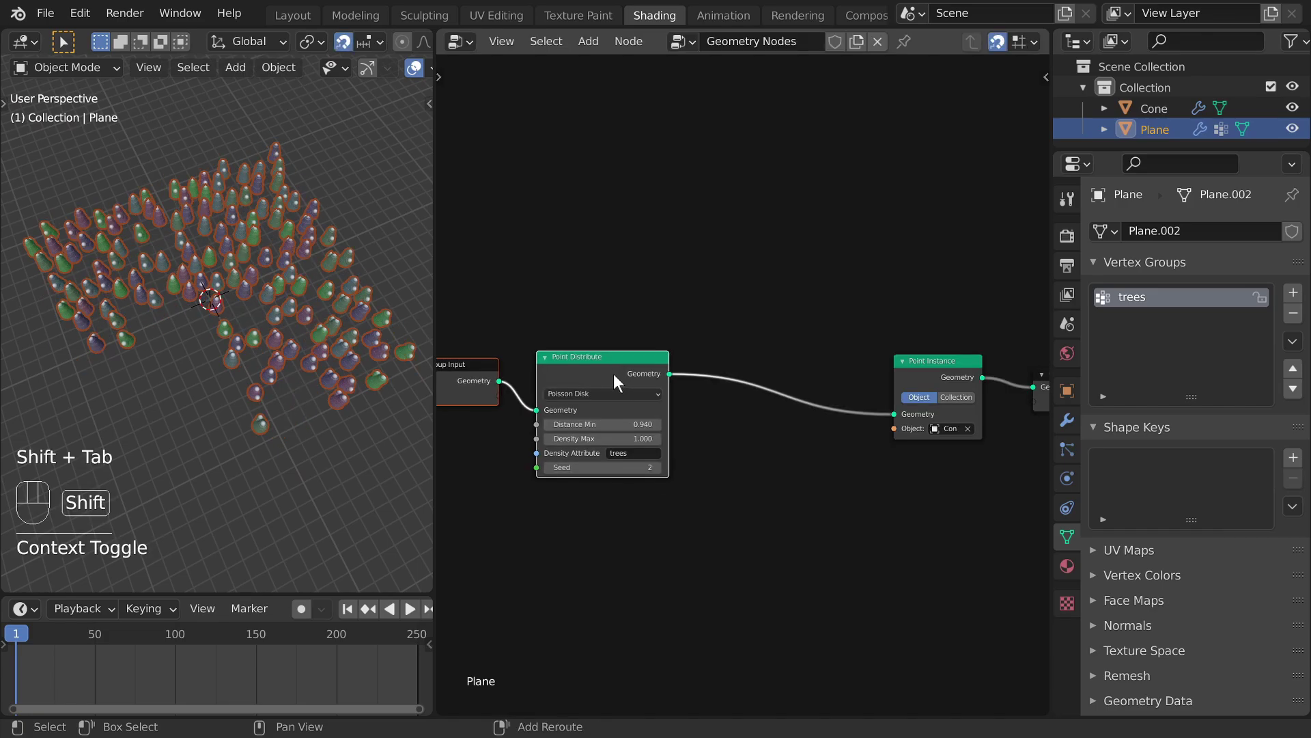
pyautogui.press('g')
pyautogui.click(622, 369)
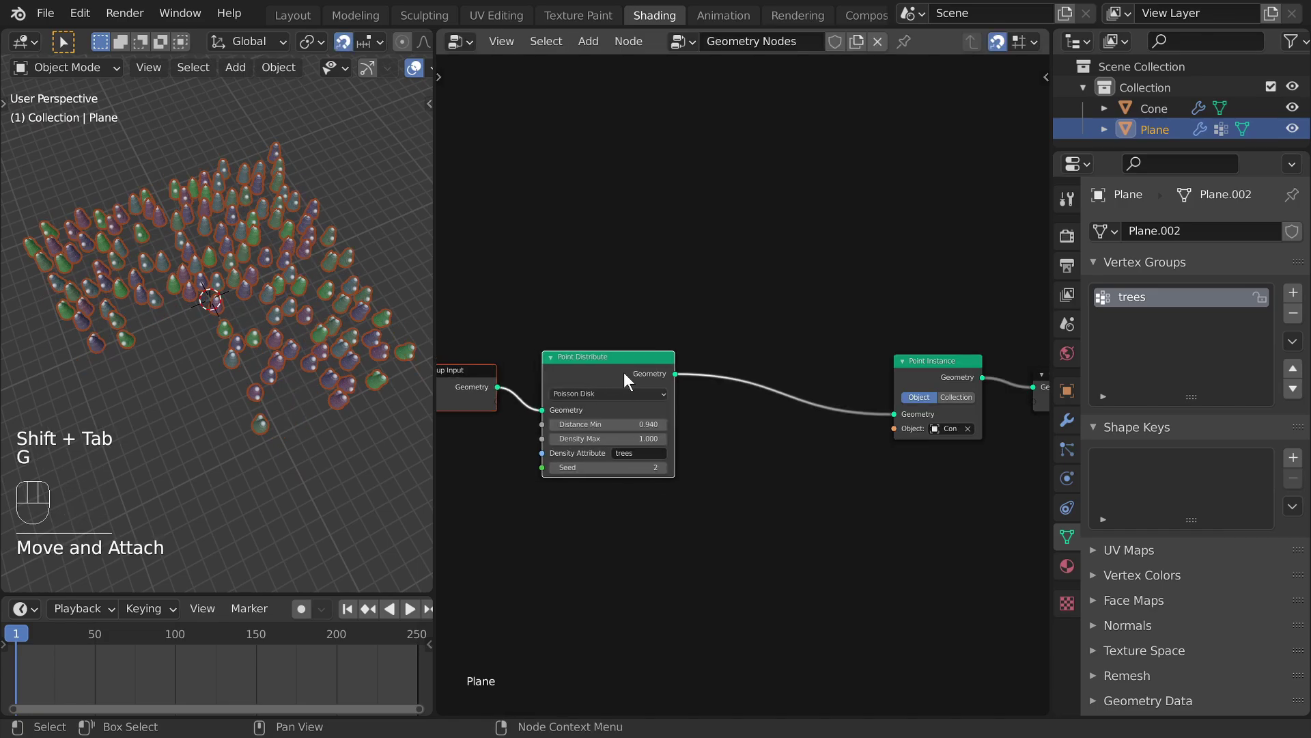
pyautogui.press('g')
pyautogui.click(481, 359)
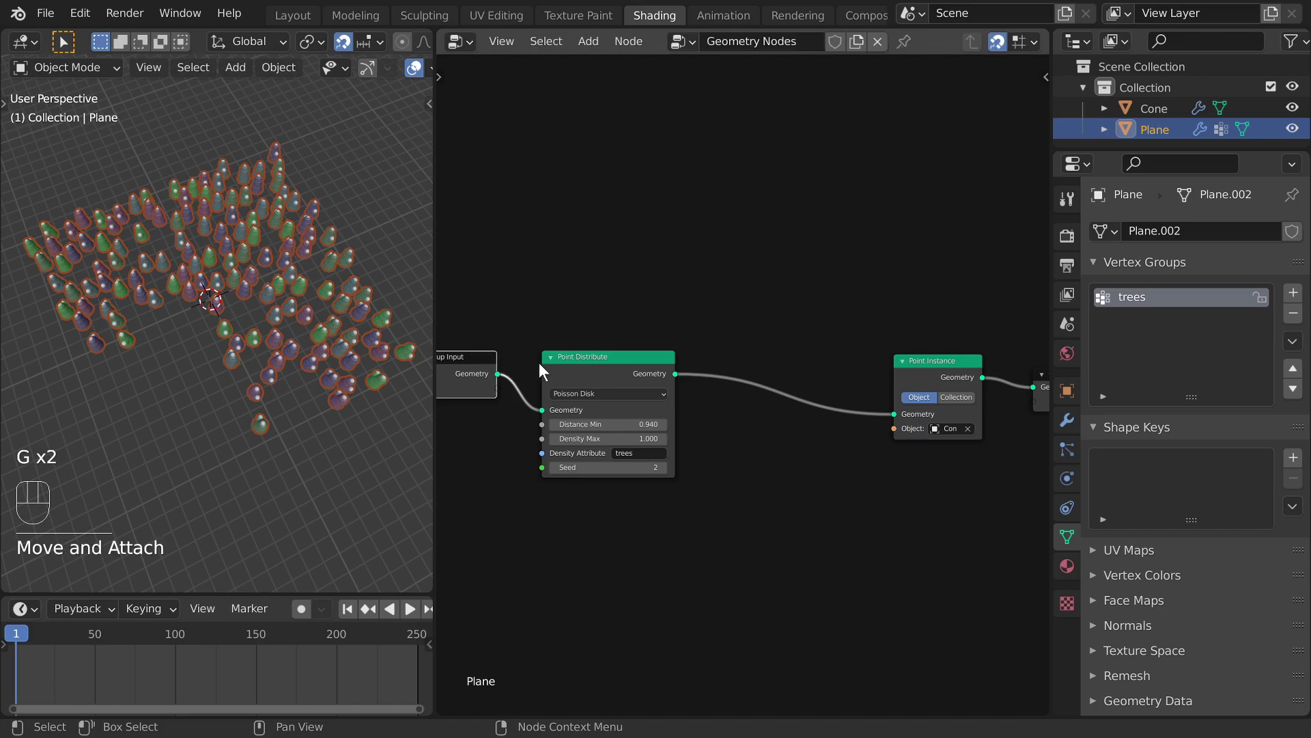
pyautogui.click(701, 286)
# Step: Drop an Attribute Randomize node onto the link before Point Instance, randomizing the 'rotation' attribute
pyautogui.hotkey('shift', 'a')
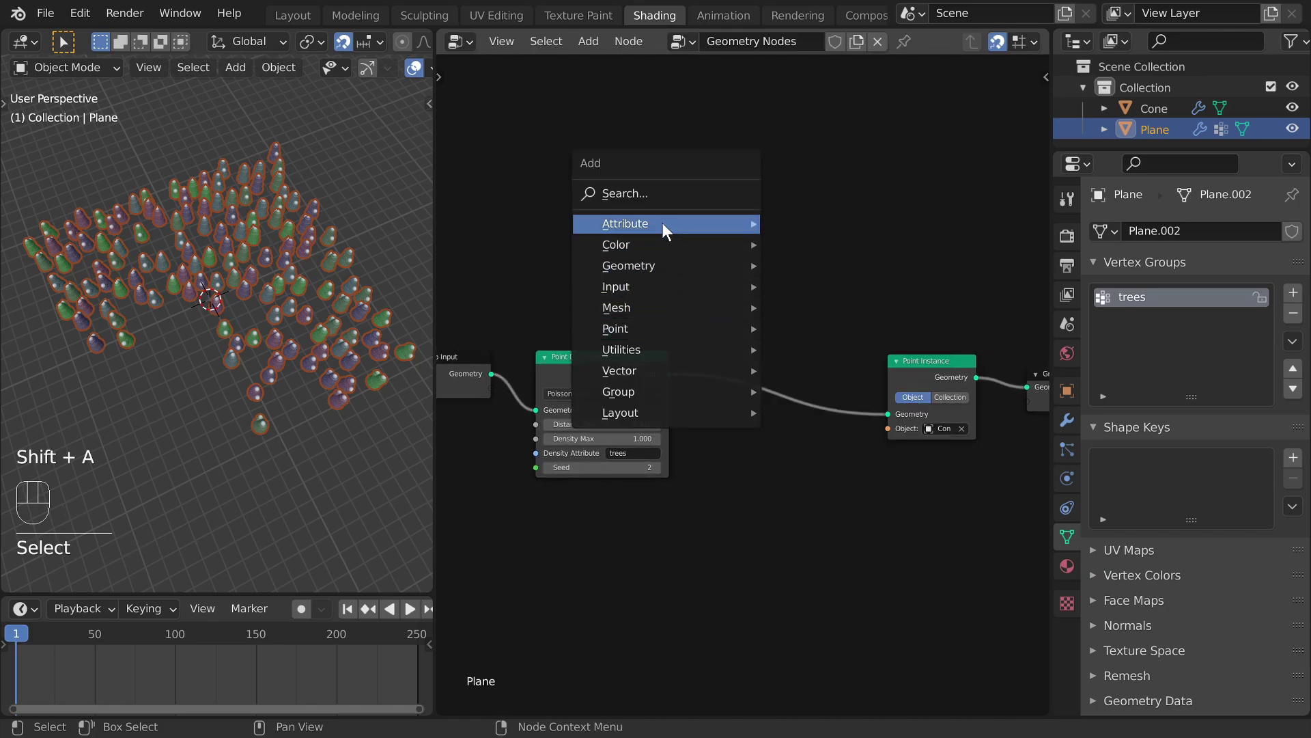
pyautogui.moveTo(688, 224)
pyautogui.click(847, 334)
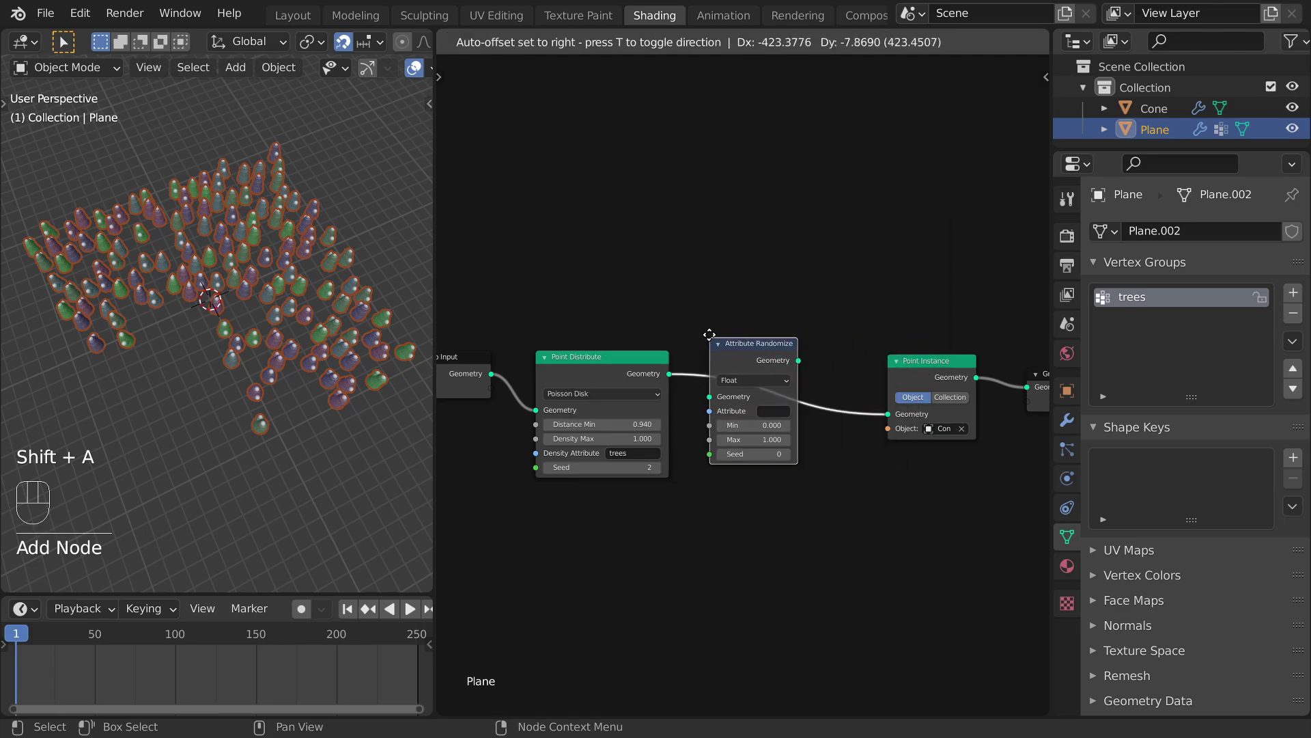
pyautogui.click(710, 334)
pyautogui.scroll(2, 749, 350)
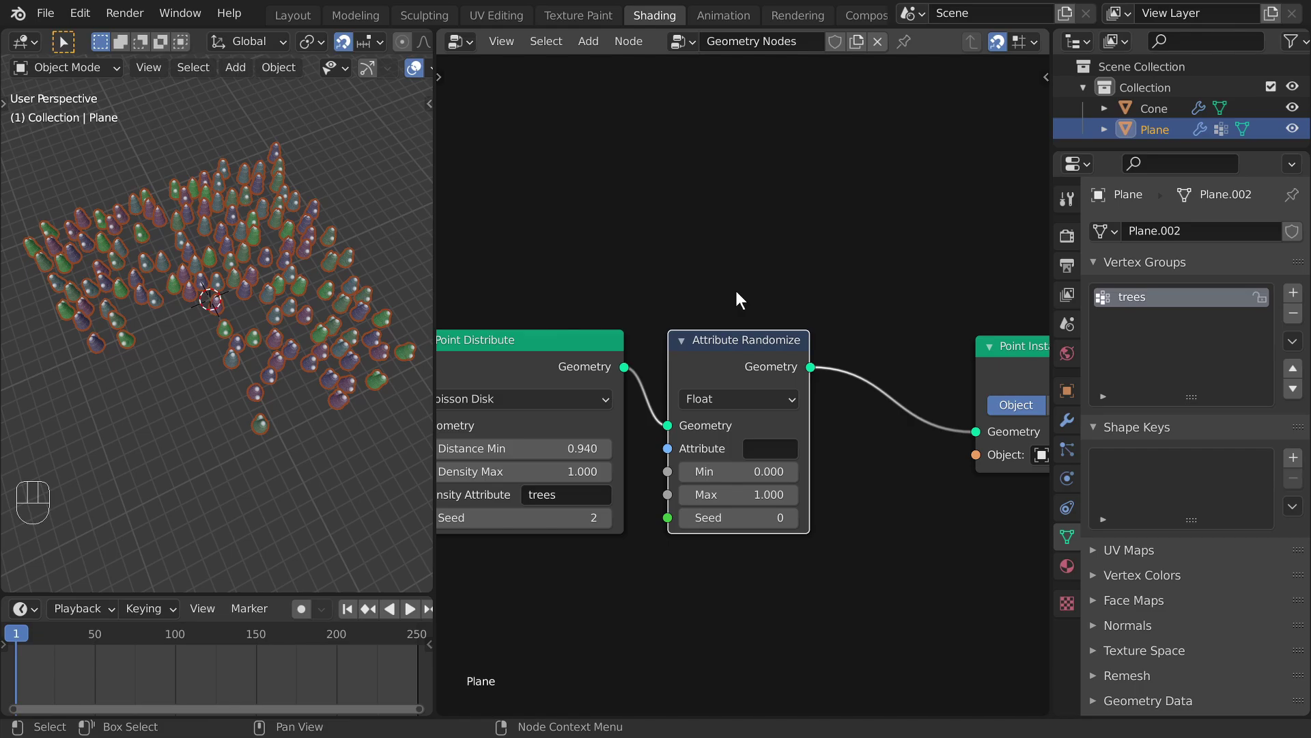
pyautogui.click(779, 451)
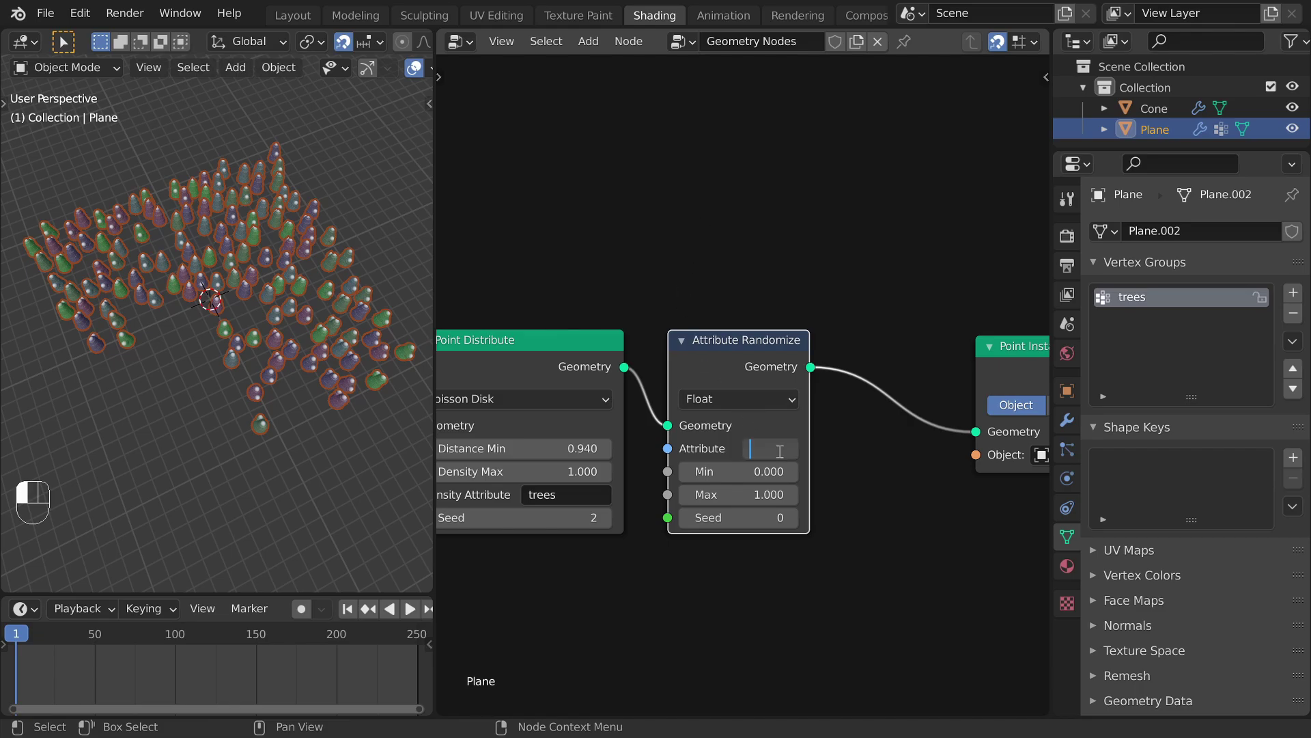
pyautogui.write('rotta')
pyautogui.press('BackSpace')
pyautogui.press('BackSpace')
pyautogui.write('ation')
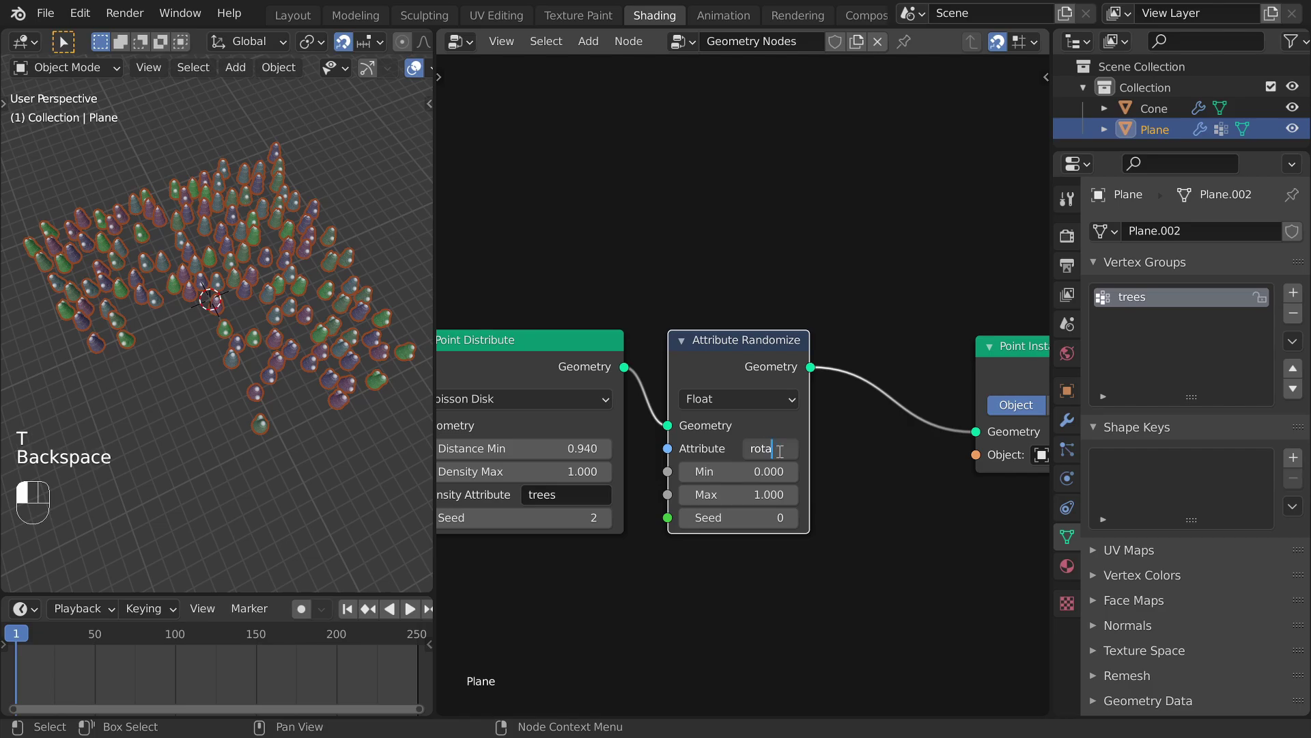
pyautogui.click(570, 286)
pyautogui.moveTo(254, 274); pyautogui.dragTo(283, 332, button='middle')
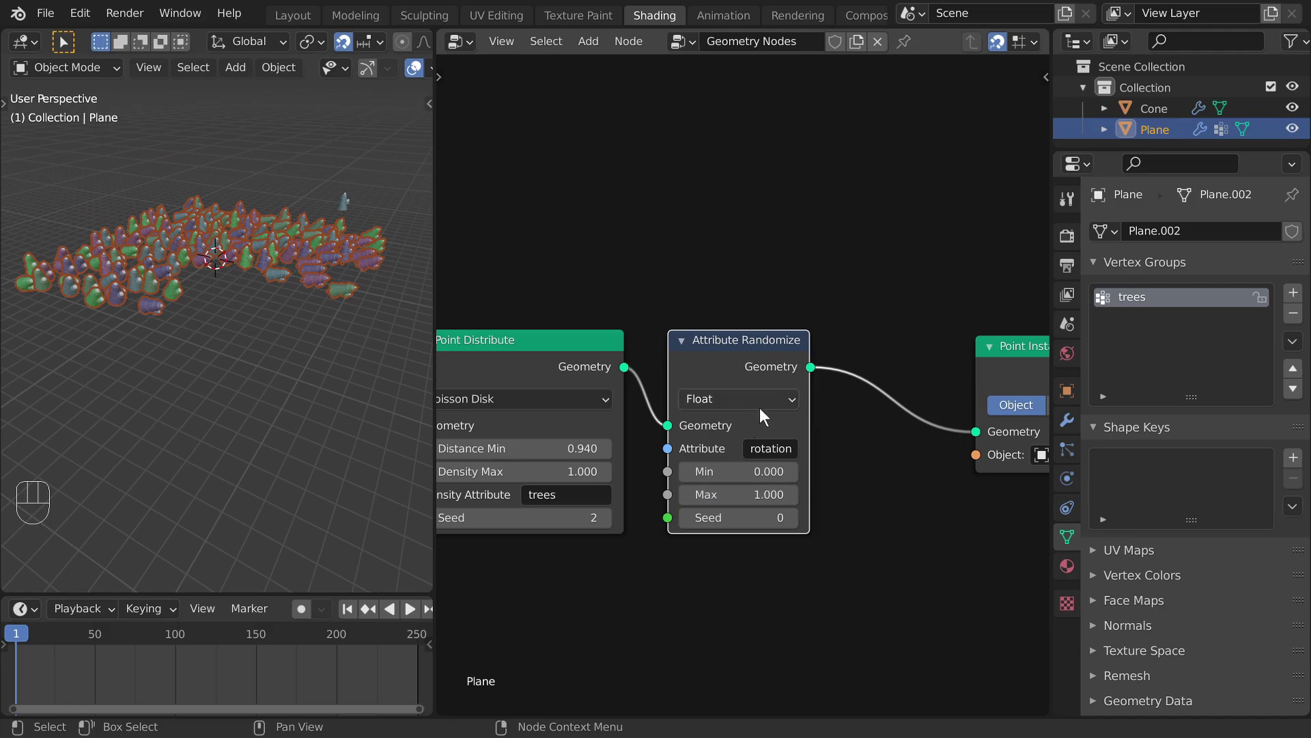
# Step: Add a Value node (0.500) in free space above the randomizer
pyautogui.moveTo(620, 165); pyautogui.dragTo(667, 324, button='middle')
pyautogui.click(645, 307)
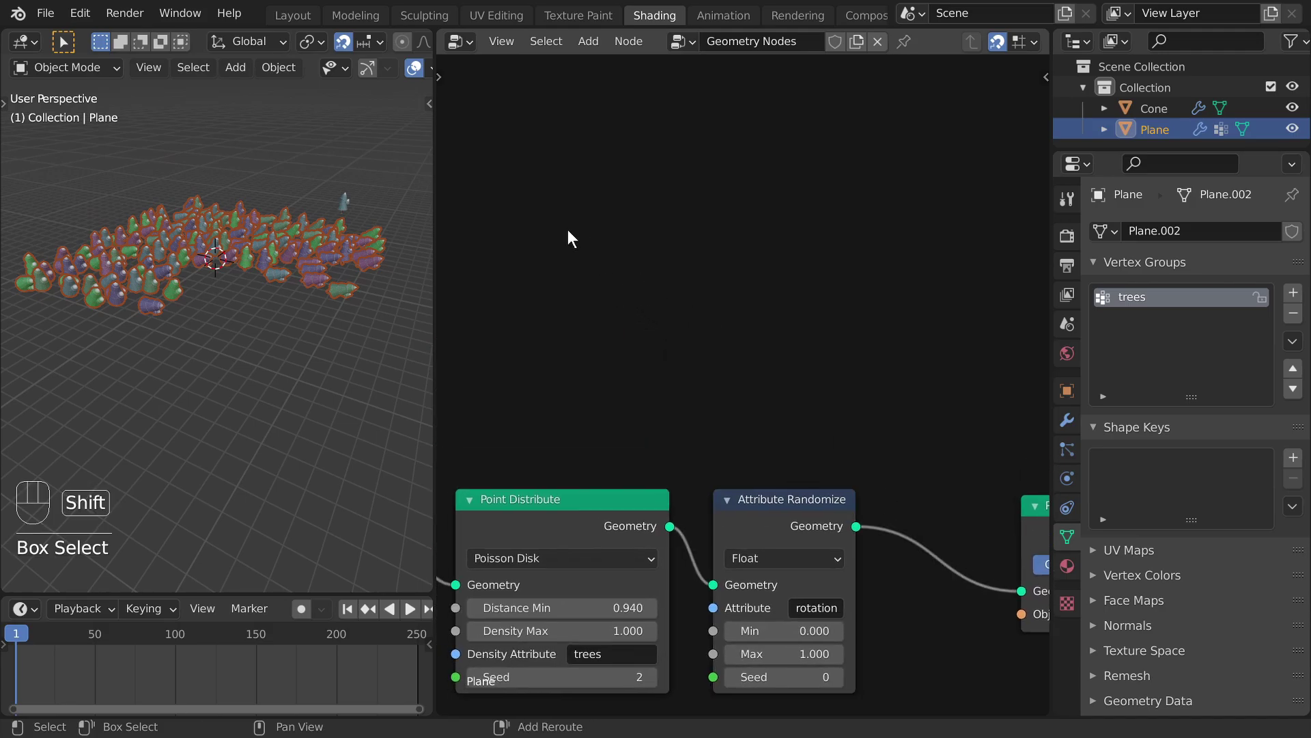
pyautogui.hotkey('shift', 'a')
pyautogui.moveTo(535, 297)
pyautogui.click(658, 342)
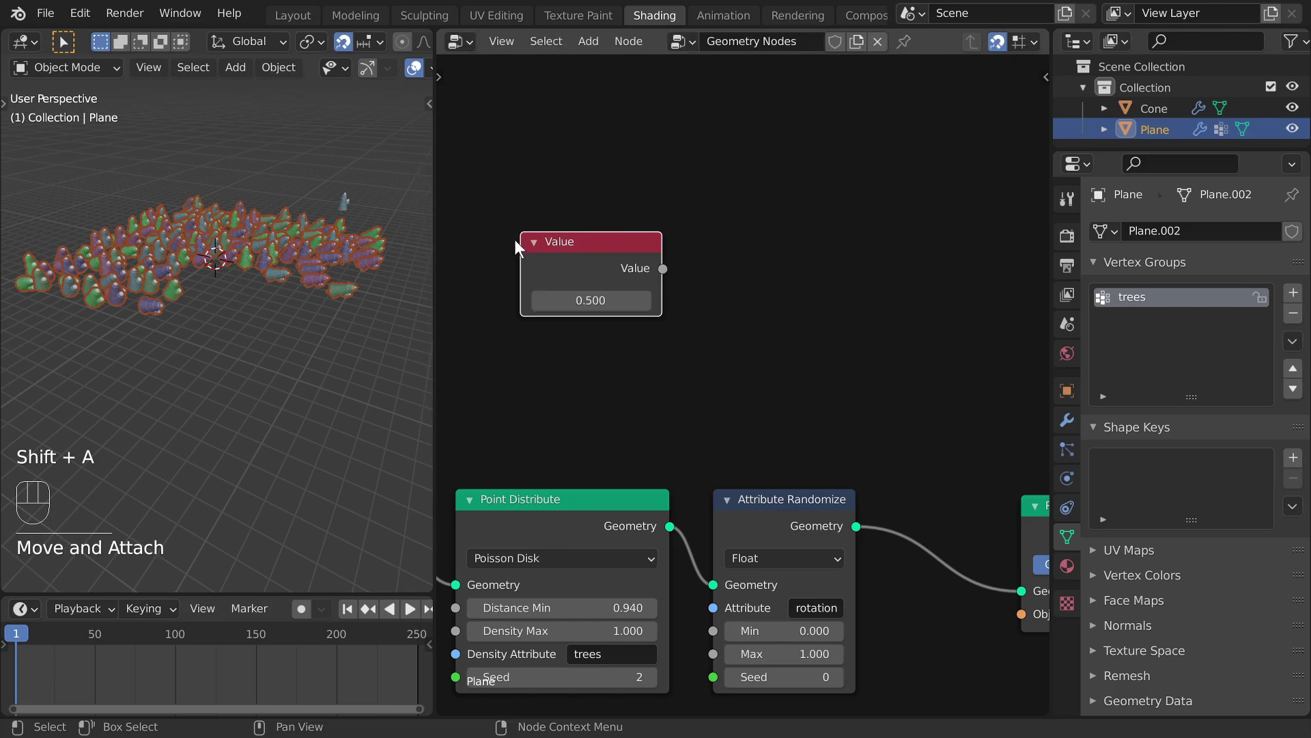
pyautogui.moveTo(663, 268); pyautogui.dragTo(720, 264)
pyautogui.moveTo(750, 211); pyautogui.dragTo(675, 225, button='middle')
# Step: Add a Combine XYZ node beside it, fed by the Value output on X, Y and Z
pyautogui.hotkey('shift', 'a')
pyautogui.moveTo(685, 229)
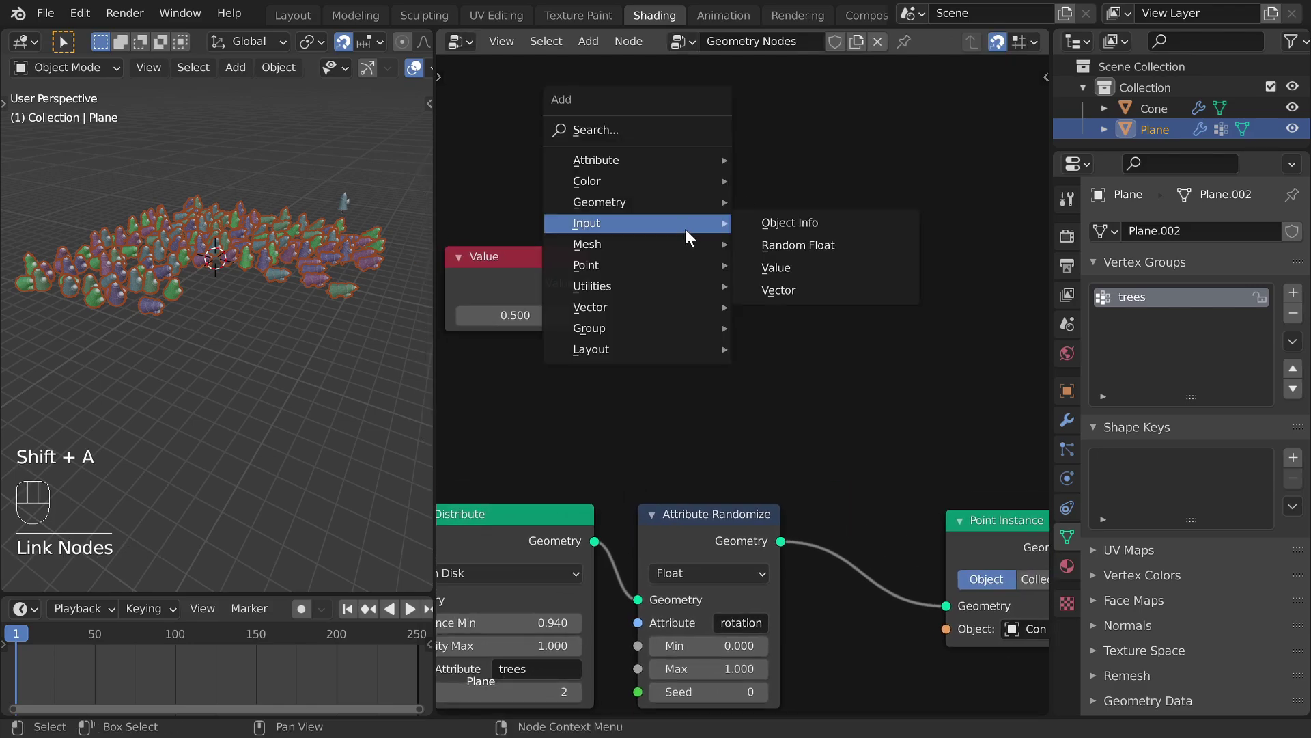
pyautogui.moveTo(657, 304)
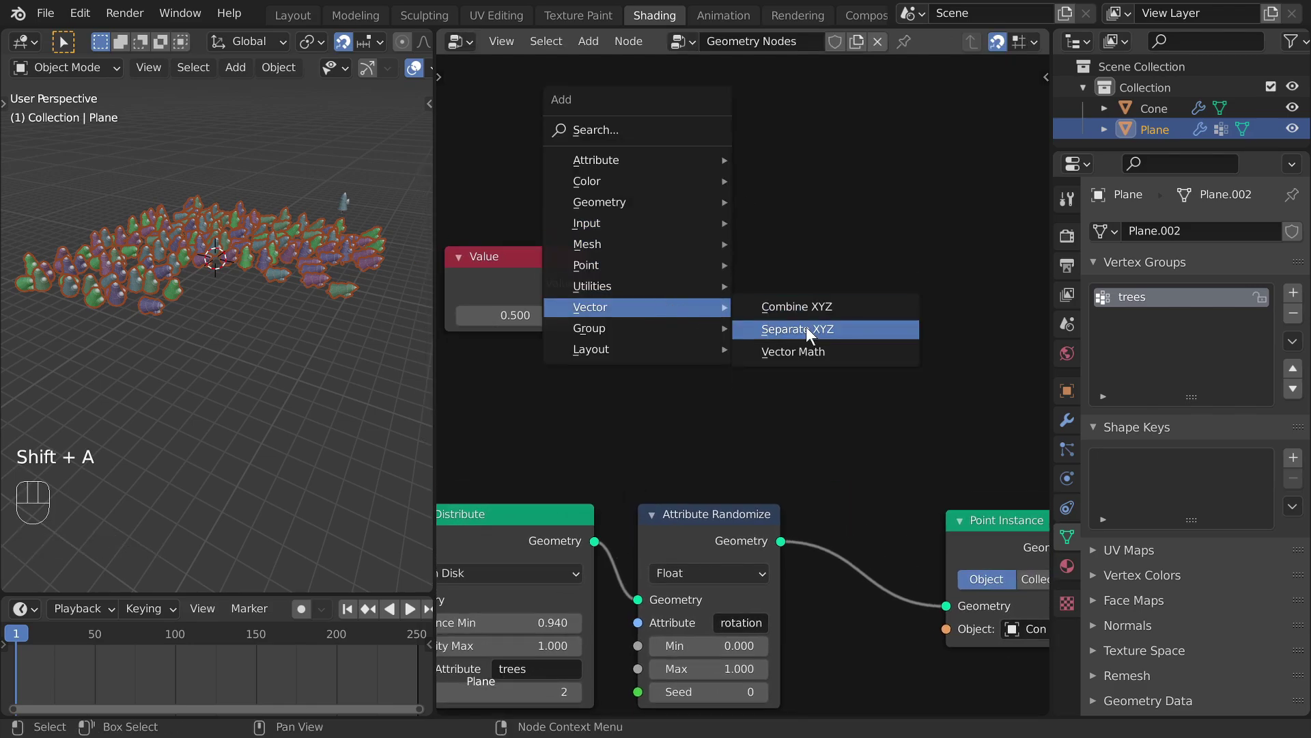
pyautogui.click(793, 307)
pyautogui.click(815, 241)
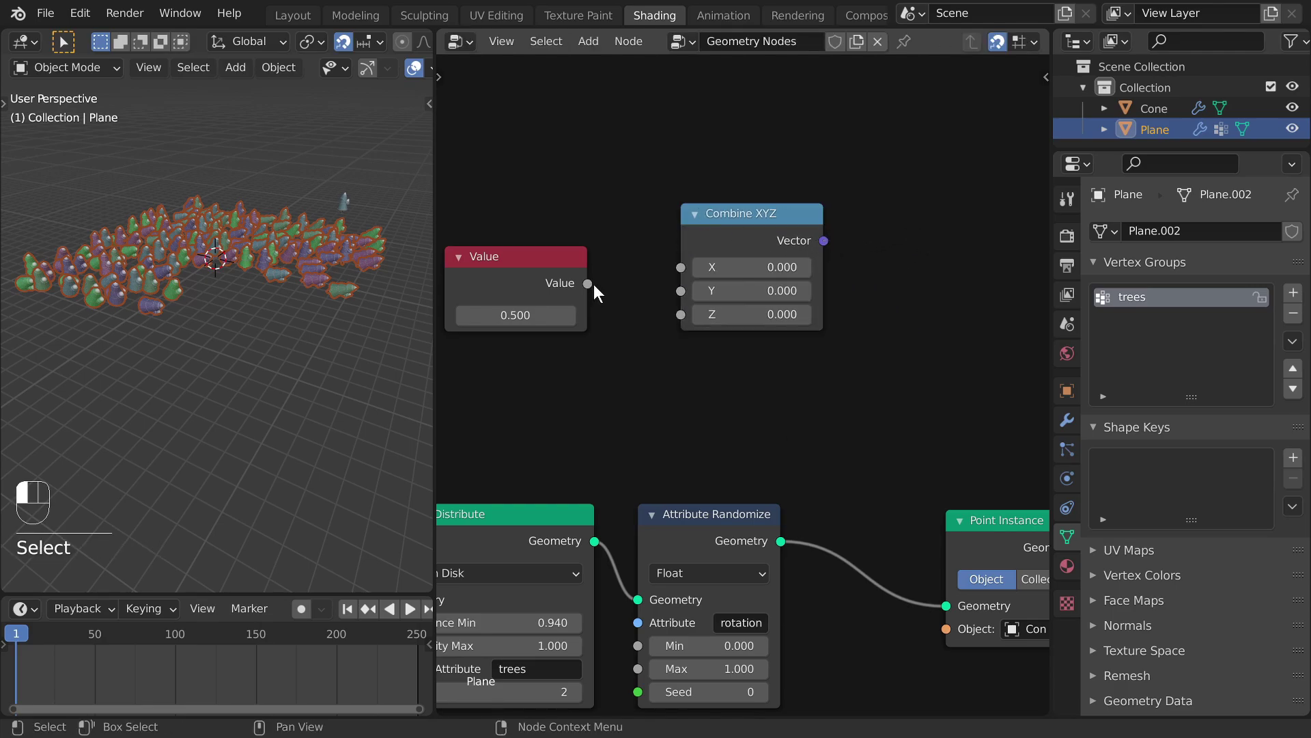
pyautogui.moveTo(588, 283); pyautogui.dragTo(681, 268)
pyautogui.moveTo(588, 282); pyautogui.dragTo(681, 314)
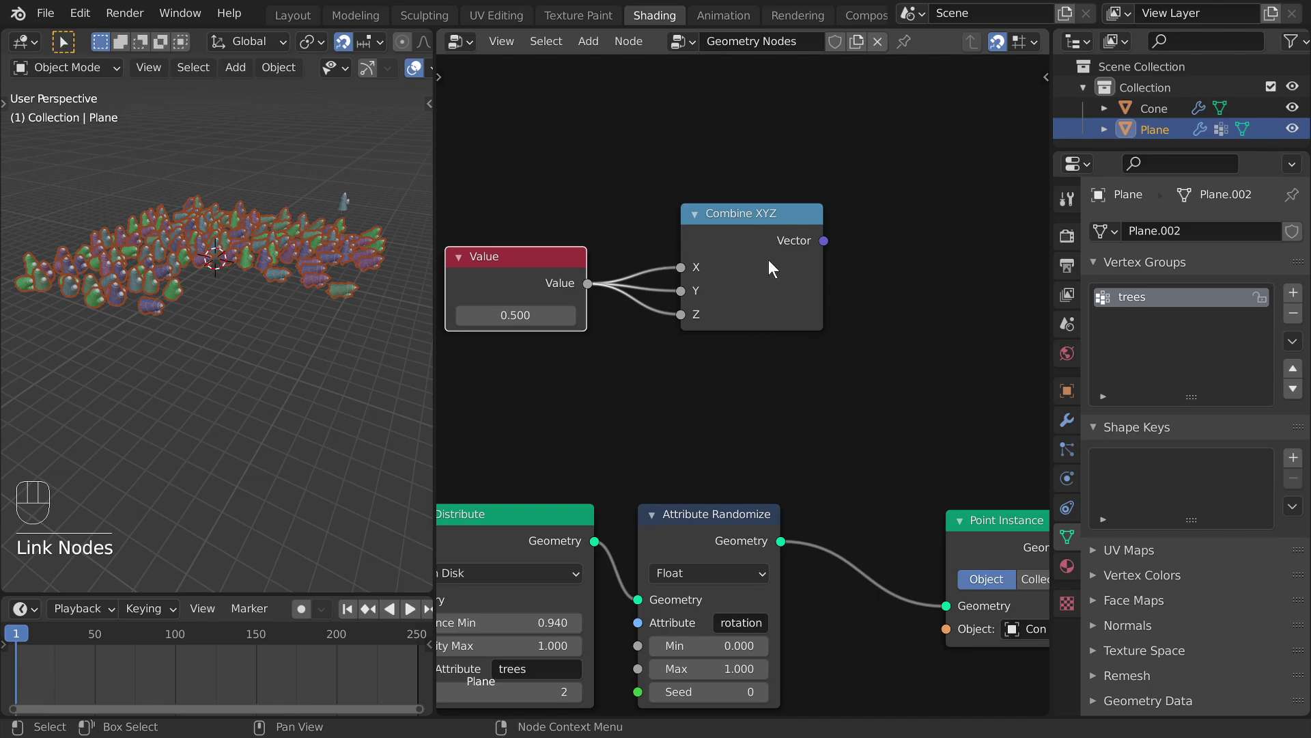
pyautogui.moveTo(743, 229); pyautogui.dragTo(782, 220, button='middle')
pyautogui.moveTo(137, 263); pyautogui.dragTo(176, 282, button='middle')
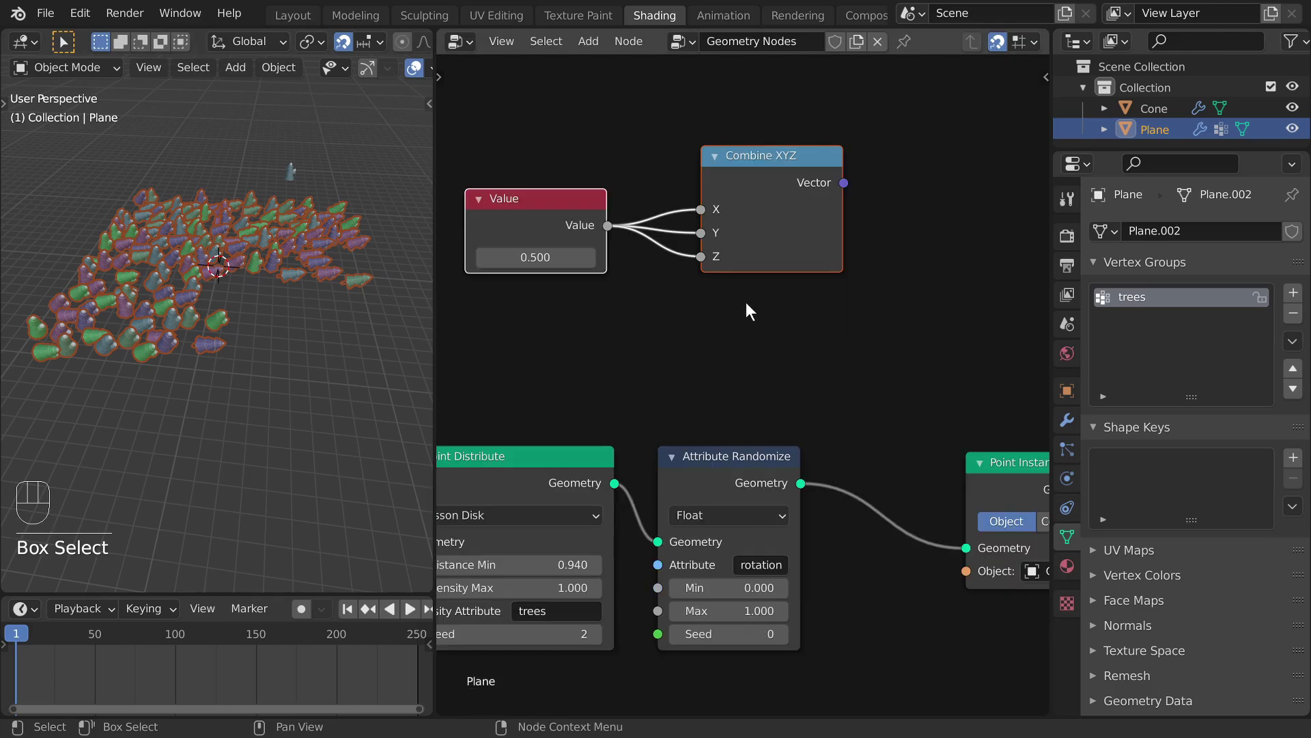
# Step: Delete the Value and Combine XYZ nodes and switch Attribute Randomize to Vector type
pyautogui.press('x')
pyautogui.moveTo(780, 515); pyautogui.dragTo(816, 358, button='middle')
pyautogui.click(793, 355)
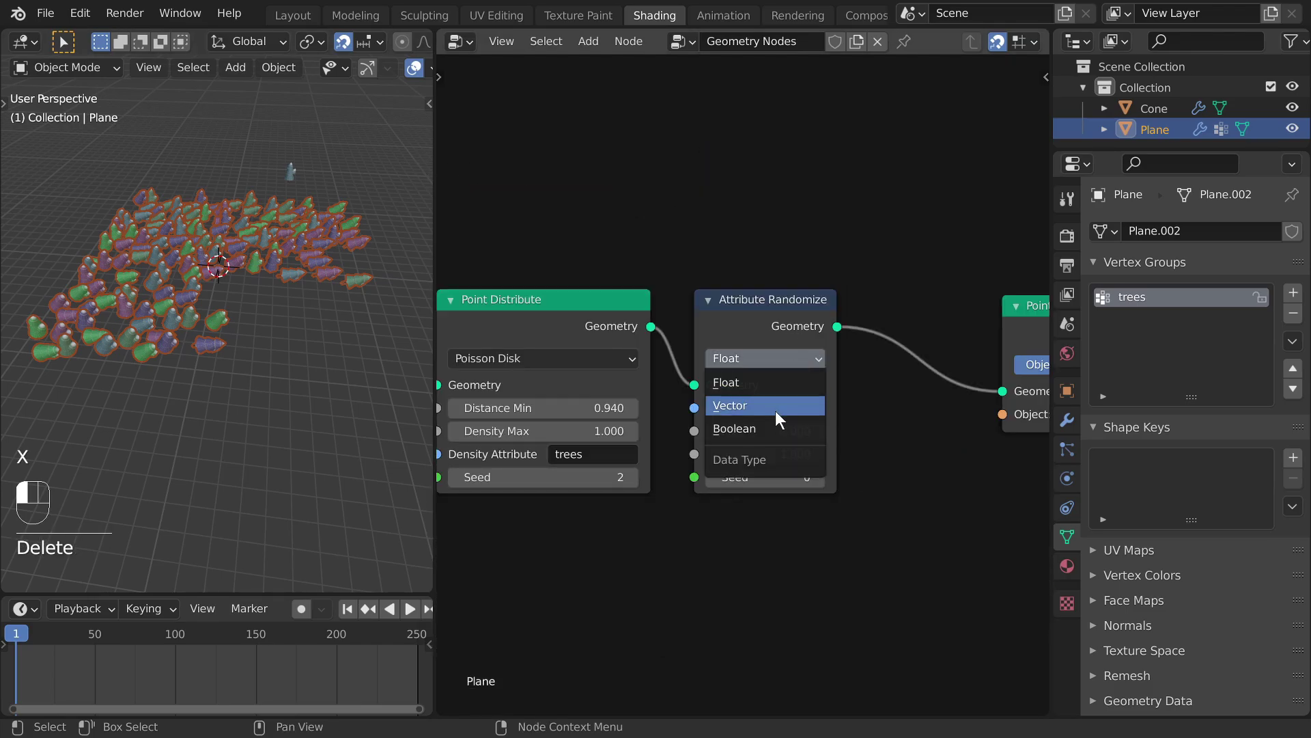
pyautogui.click(776, 407)
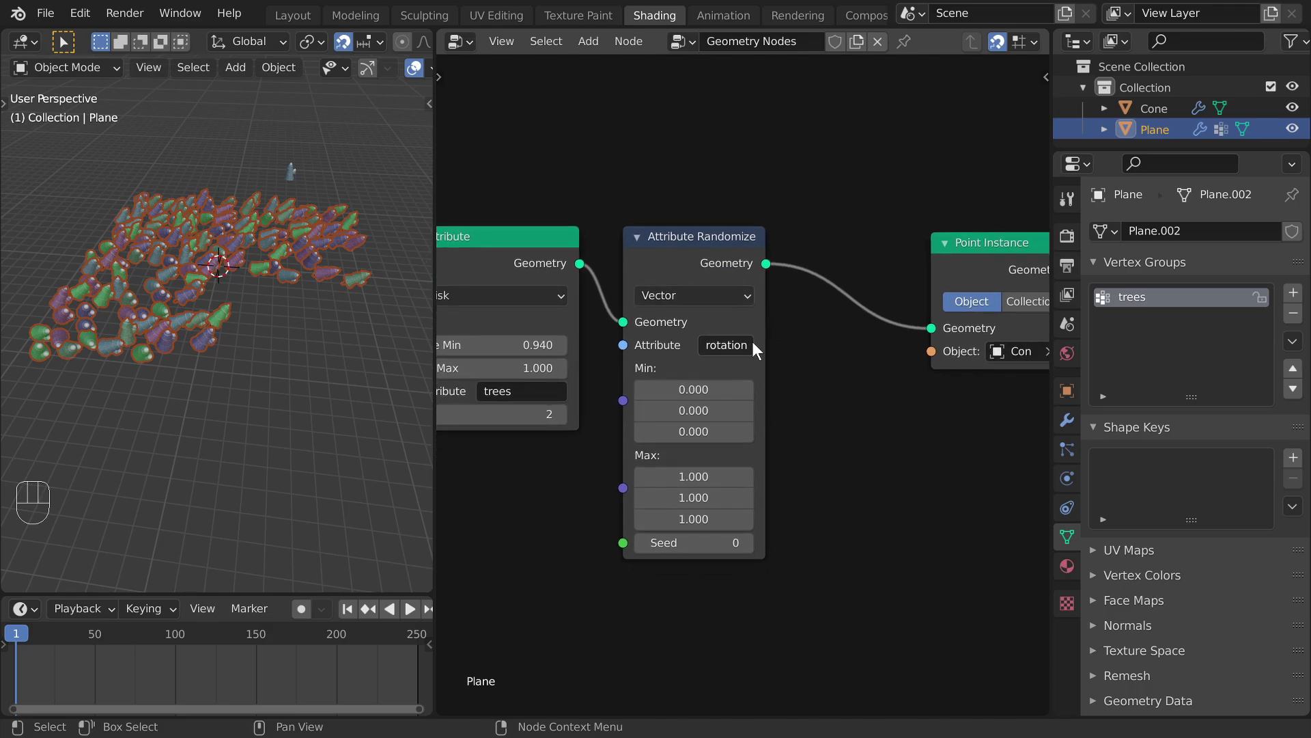
# Step: Set the rotation Max to X 0, Y 0, Z tau (6.283) so cones spin upright
pyautogui.moveTo(741, 476); pyautogui.dragTo(709, 503)
pyautogui.write('0')
pyautogui.press('Return')
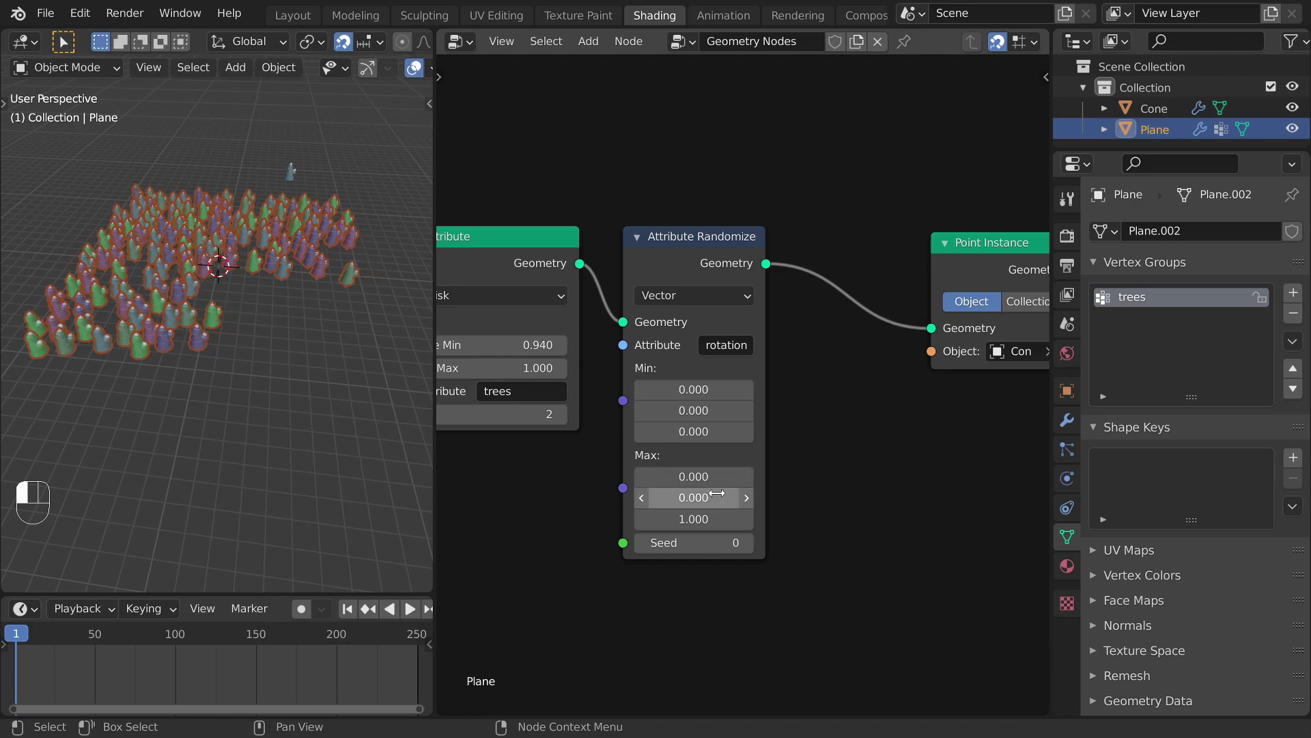
pyautogui.doubleClick(714, 517)
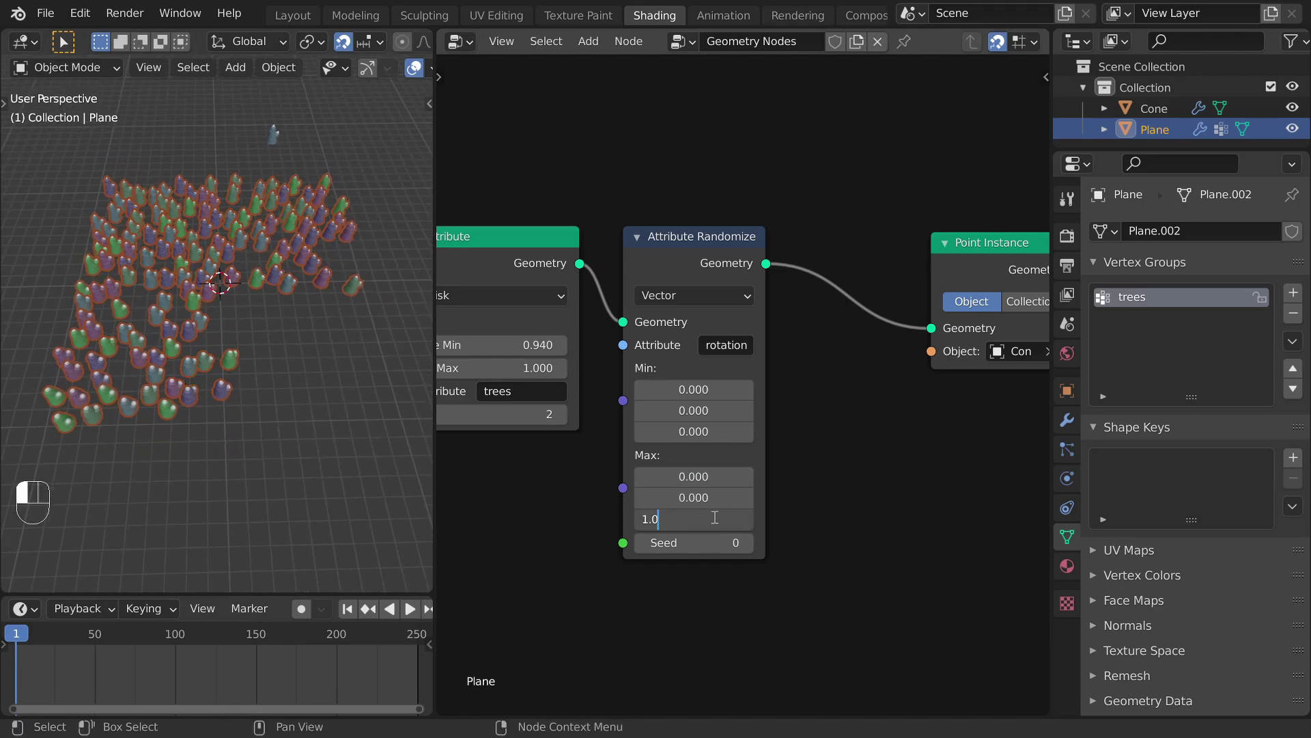
pyautogui.press('BackSpace')
pyautogui.press('BackSpace')
pyautogui.write('tau')
pyautogui.press('Return')
pyautogui.moveTo(295, 305); pyautogui.dragTo(261, 240, button='middle')
pyautogui.click(264, 349)
pyautogui.moveTo(264, 348); pyautogui.dragTo(277, 314, button='middle')
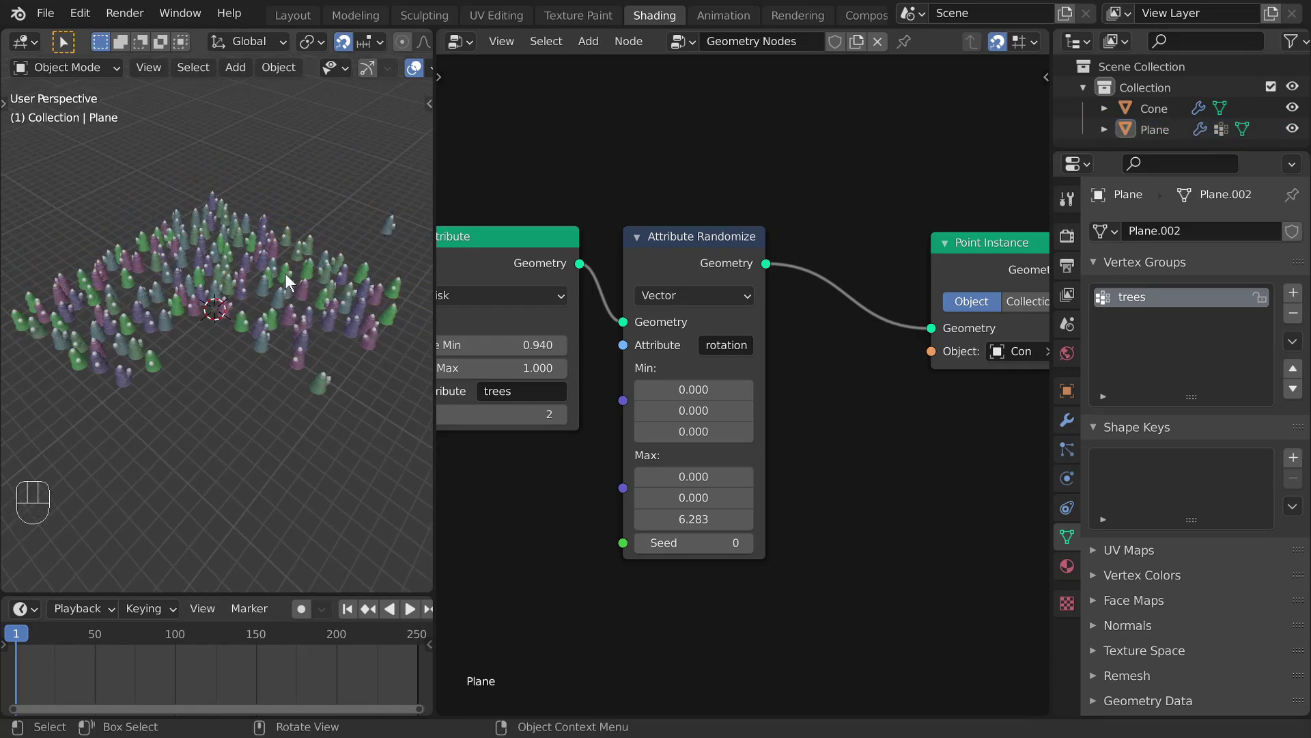
pyautogui.moveTo(236, 355); pyautogui.dragTo(218, 317, button='middle')
pyautogui.hotkey('shift', 'a')
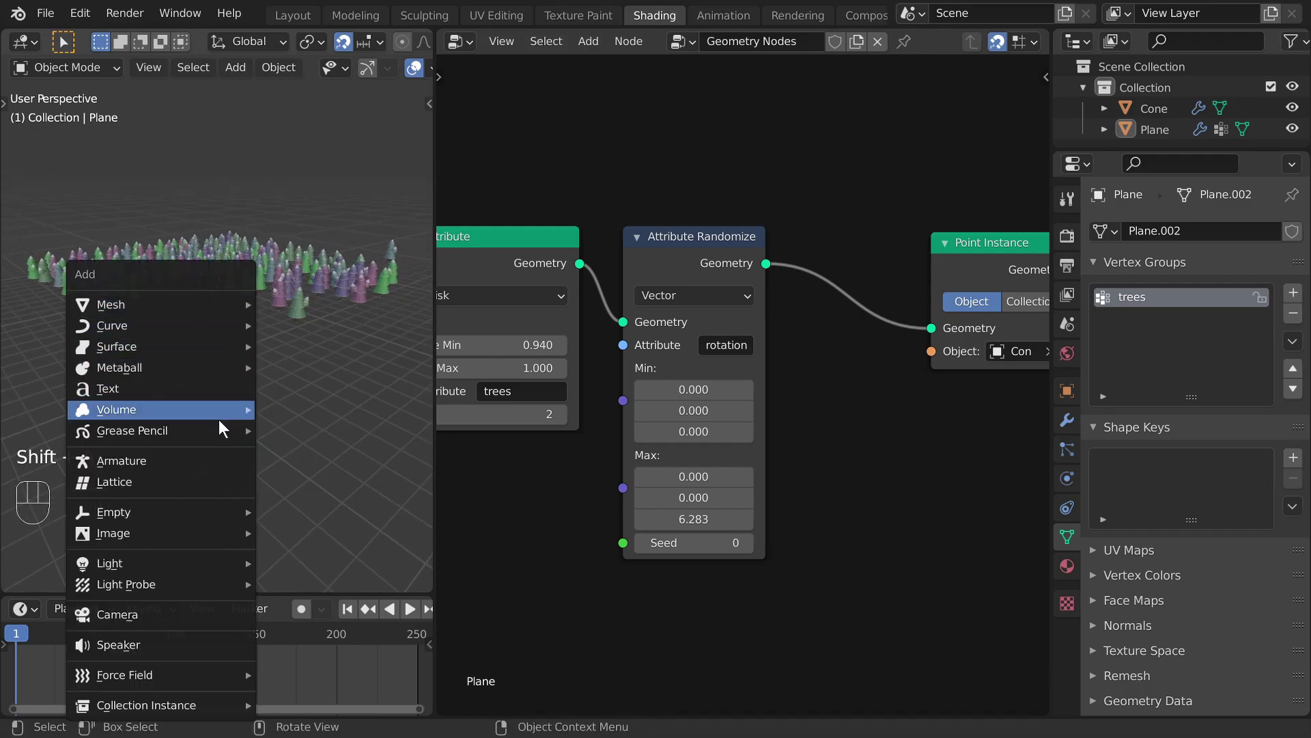
# Step: Add a sphere Empty and raise it above the cone field, with snapping off
pyautogui.moveTo(199, 514)
pyautogui.click(341, 624)
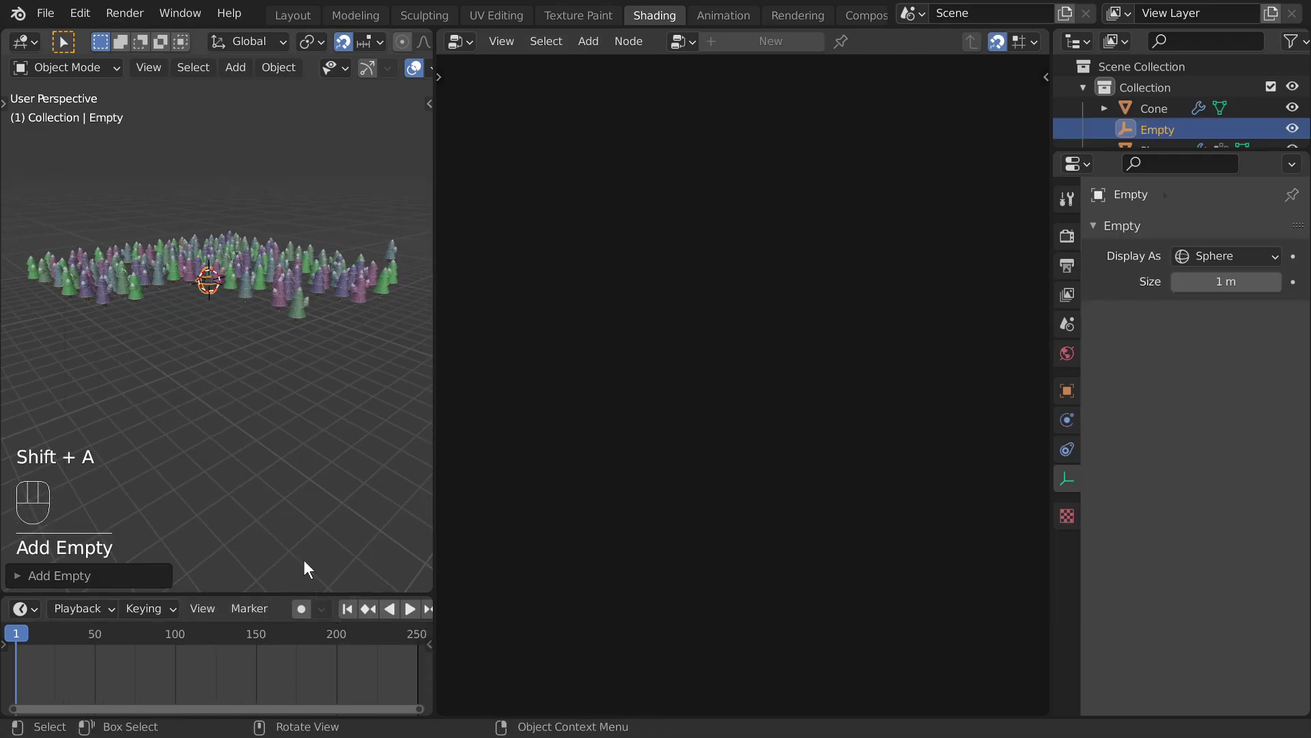
pyautogui.hotkey('shift', 'Tab')
pyautogui.press('g')
pyautogui.click(236, 248)
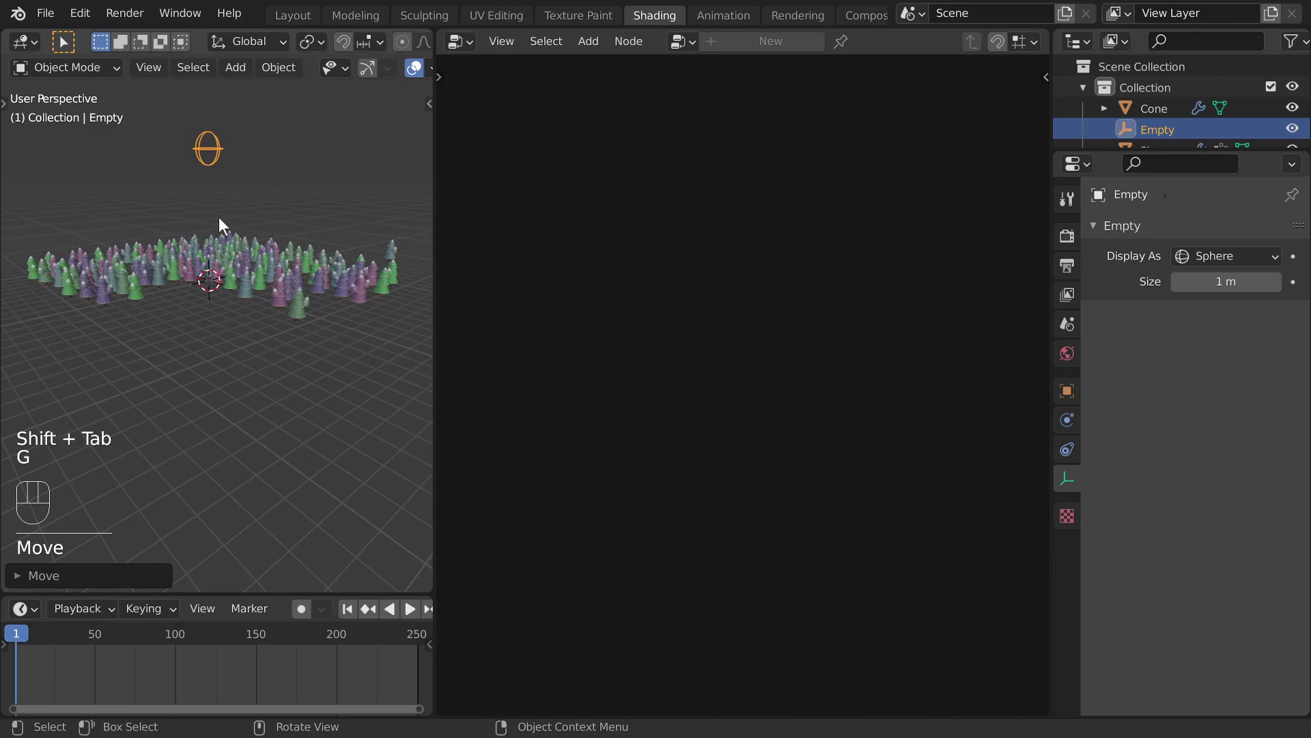
pyautogui.moveTo(218, 216)
pyautogui.mouseDown(button='middle')
pyautogui.moveTo(239, 227)
pyautogui.moveTo(231, 207)
pyautogui.mouseUp(button='middle')
# Step: Move the Plane's Point Instance and Group Output nodes right, after the rotation randomizer
pyautogui.click(248, 297)
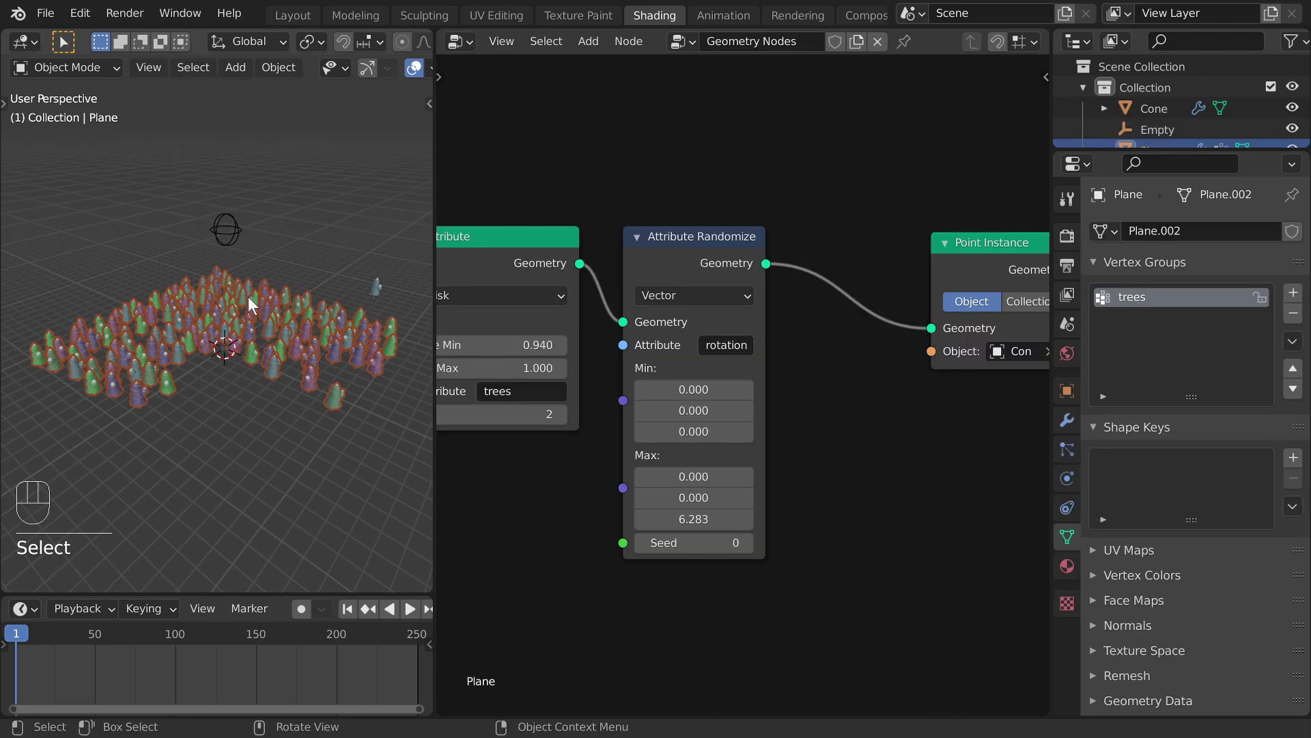
pyautogui.keyDown('ctrl'); pyautogui.moveTo(772, 287); pyautogui.dragTo(585, 347, button='middle'); pyautogui.keyUp('ctrl')
pyautogui.moveTo(646, 256); pyautogui.dragTo(873, 420)
pyautogui.moveTo(670, 314); pyautogui.dragTo(828, 310)
pyautogui.moveTo(597, 257); pyautogui.dragTo(641, 253, button='middle')
pyautogui.click(641, 253)
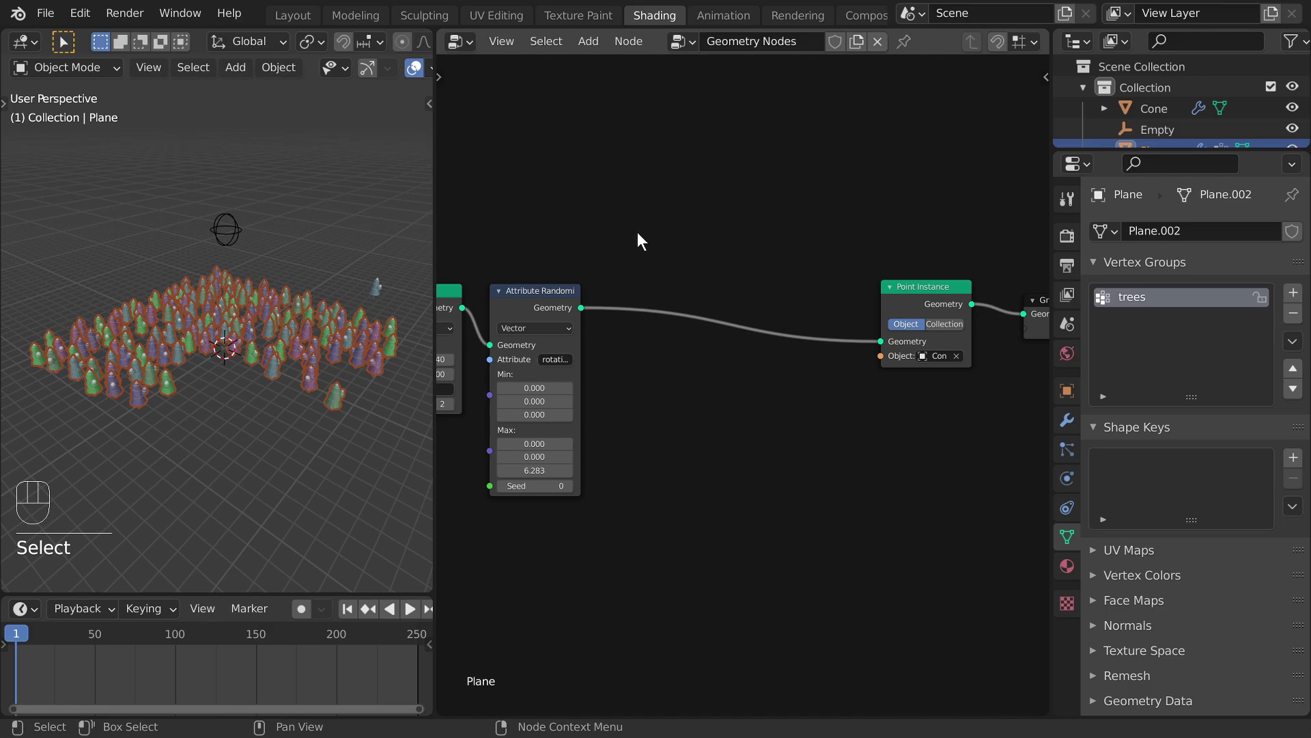
pyautogui.keyDown('ctrl'); pyautogui.moveTo(627, 277); pyautogui.dragTo(662, 235, button='middle'); pyautogui.keyUp('ctrl')
# Step: Insert a second Attribute Randomize node before Point Instance, writing the 'scale' attribute
pyautogui.hotkey('shift', 'a')
pyautogui.moveTo(656, 268)
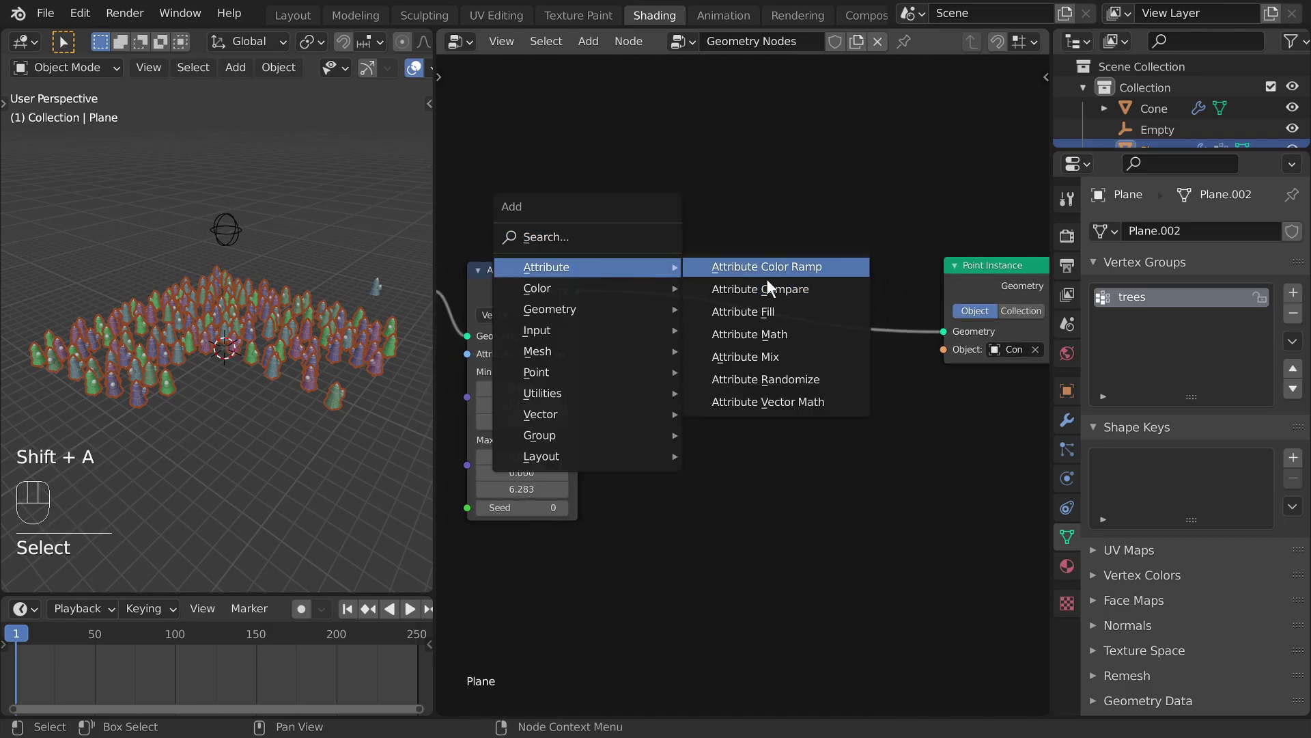
pyautogui.click(767, 375)
pyautogui.click(626, 263)
pyautogui.moveTo(678, 277); pyautogui.dragTo(675, 280)
pyautogui.click(712, 352)
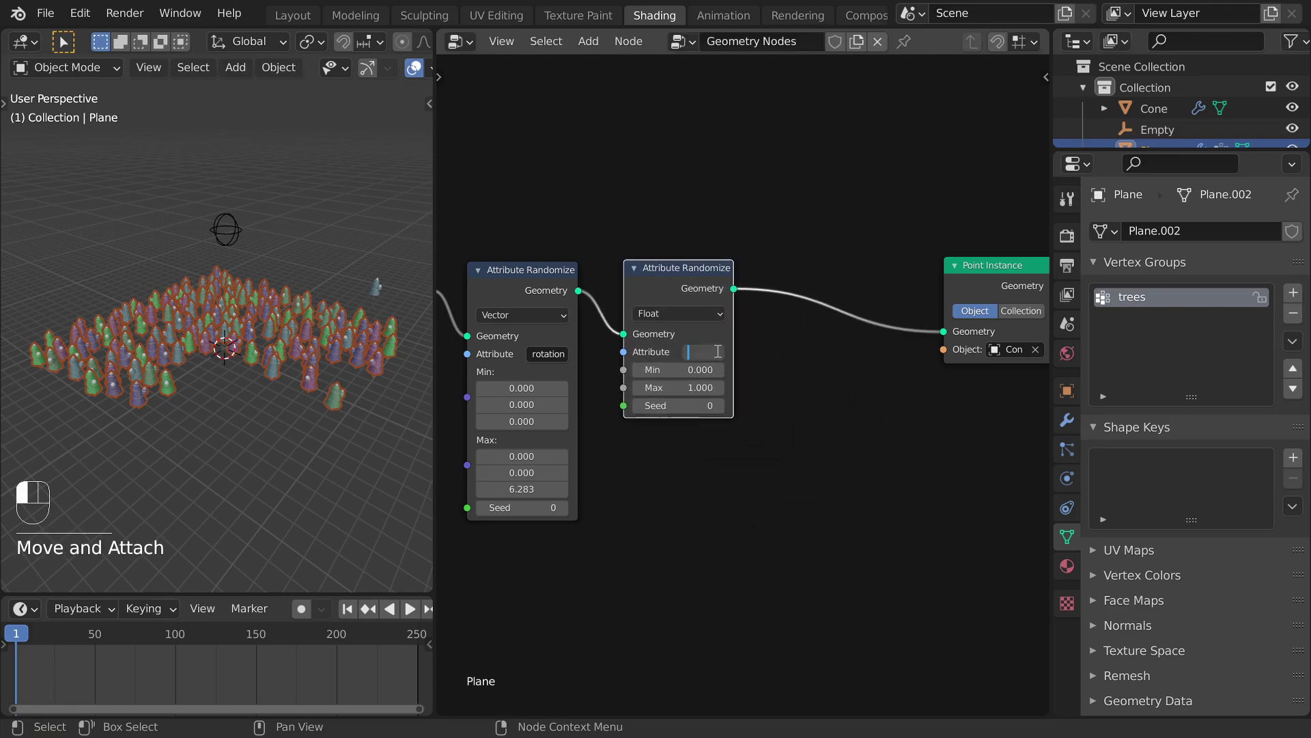
pyautogui.write('scale')
pyautogui.press('Return')
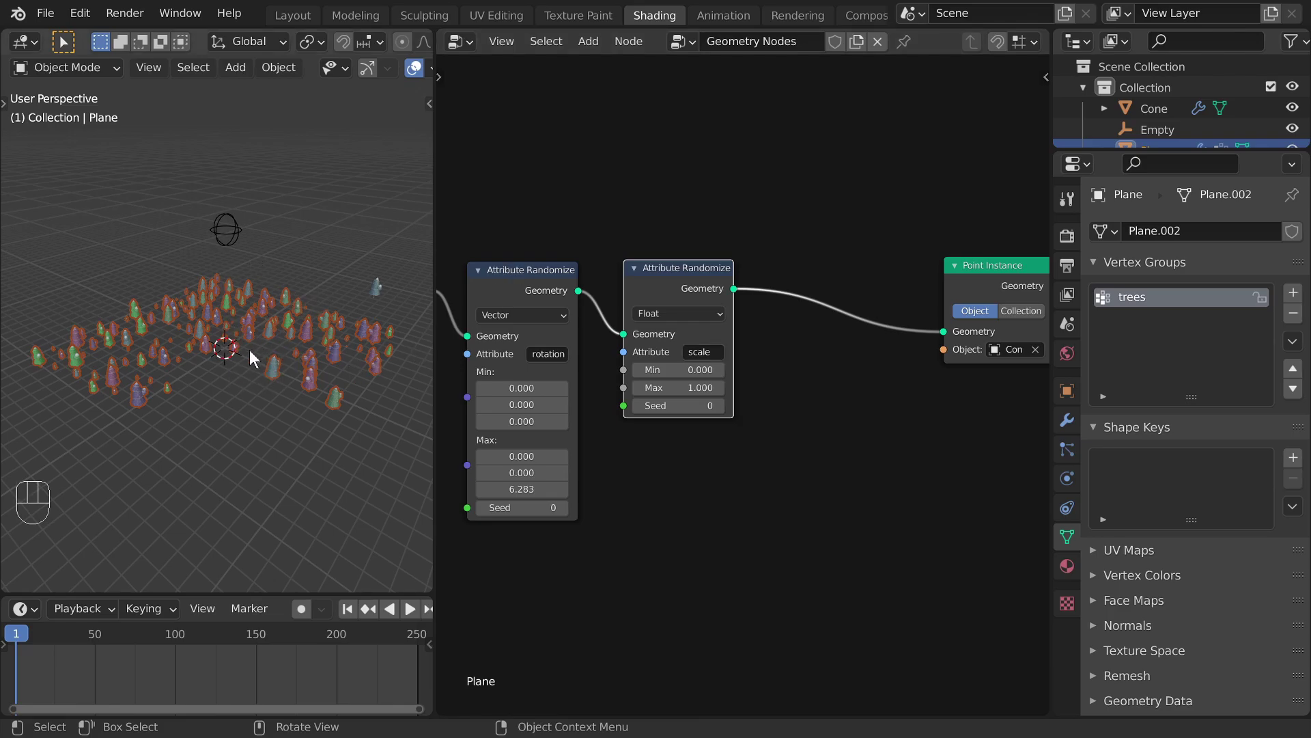
pyautogui.moveTo(219, 367); pyautogui.dragTo(254, 328, button='middle')
# Step: Set the scale randomizer range to Min 0.5 and Max 1.0
pyautogui.click(686, 370)
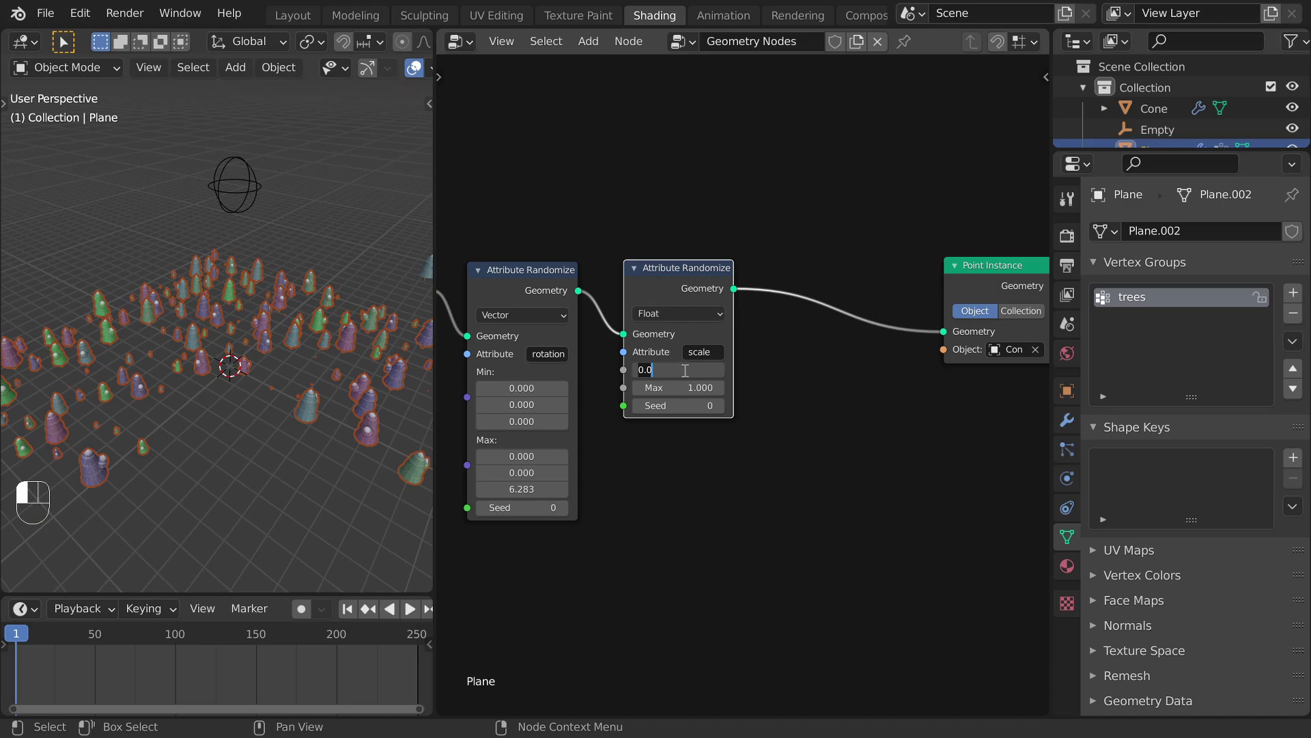
pyautogui.write('0.5')
pyautogui.press('Tab')
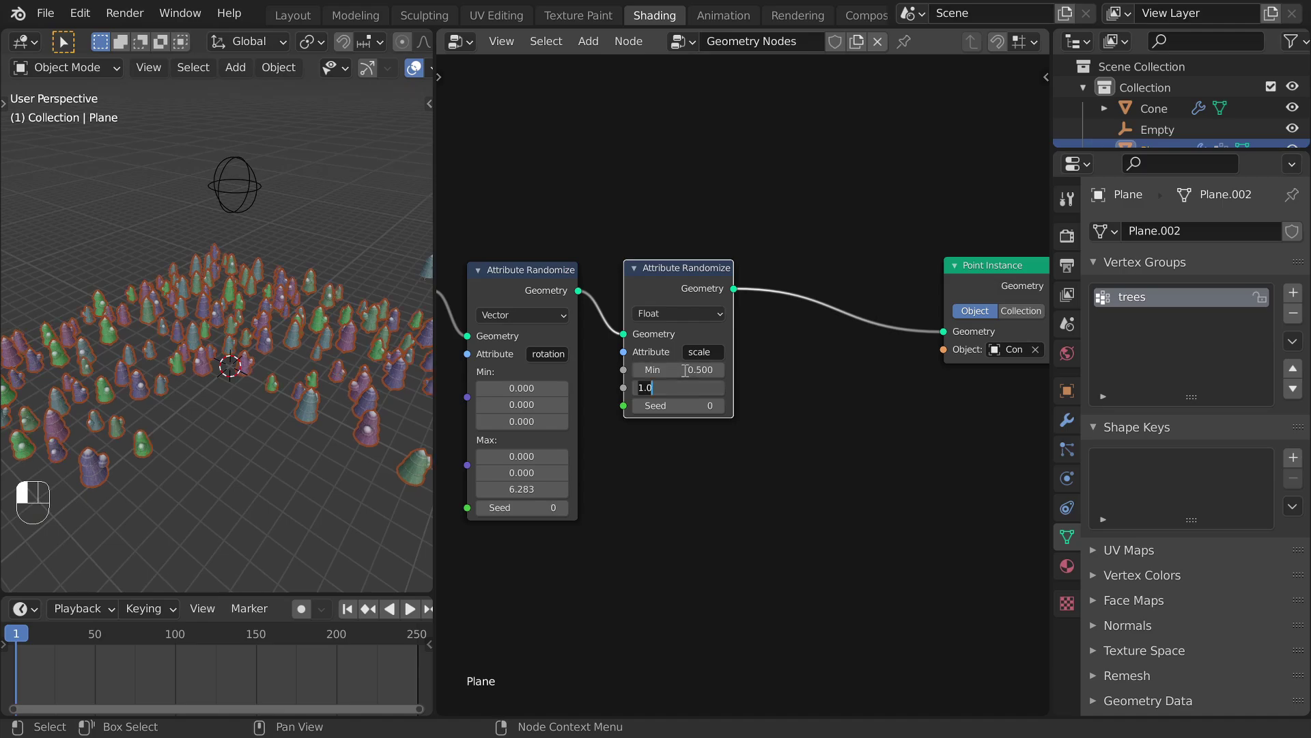
pyautogui.press('Return')
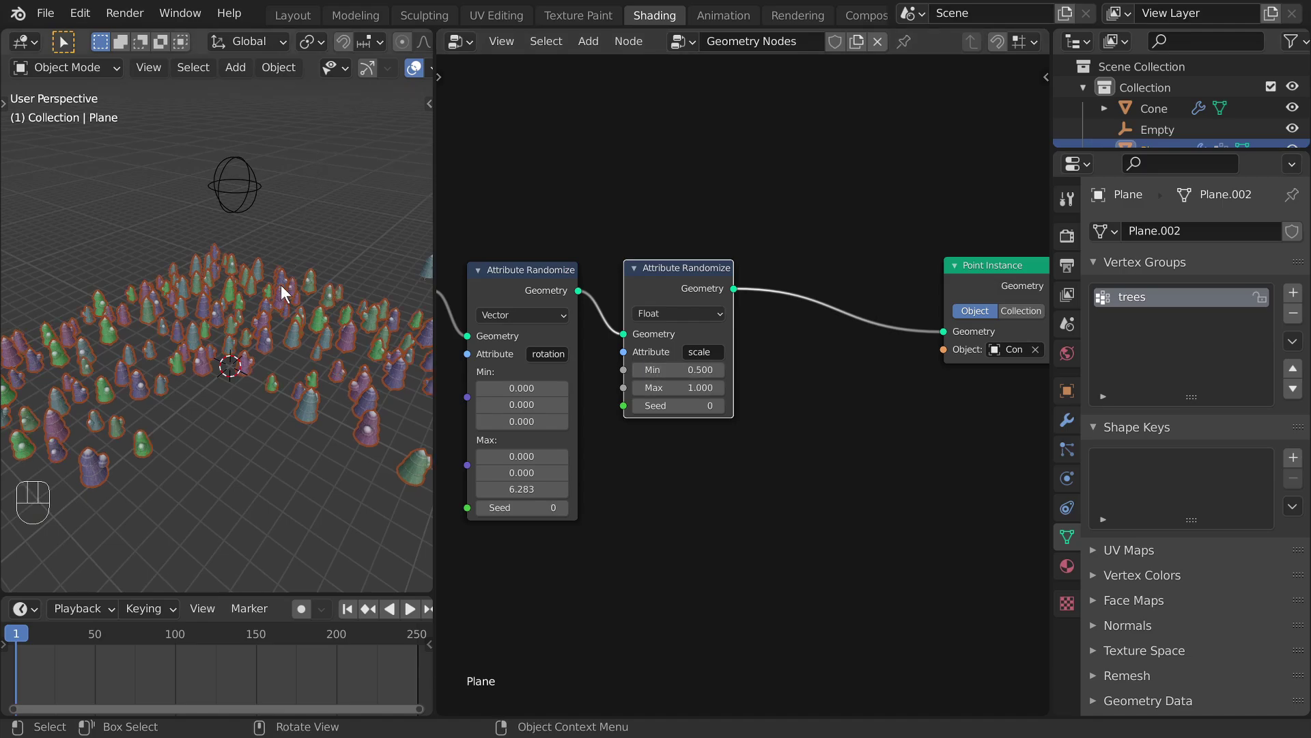
pyautogui.moveTo(281, 285); pyautogui.dragTo(336, 322, button='middle')
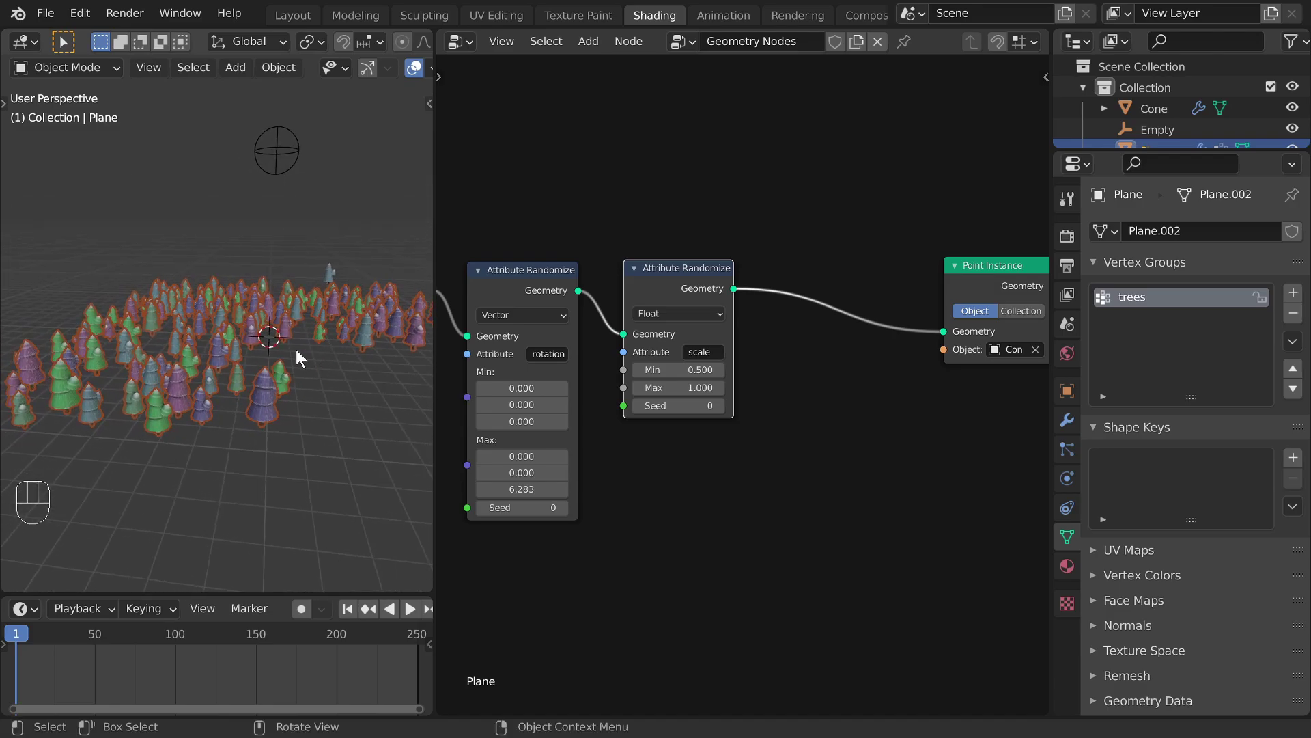
pyautogui.moveTo(277, 387); pyautogui.dragTo(258, 355, button='middle')
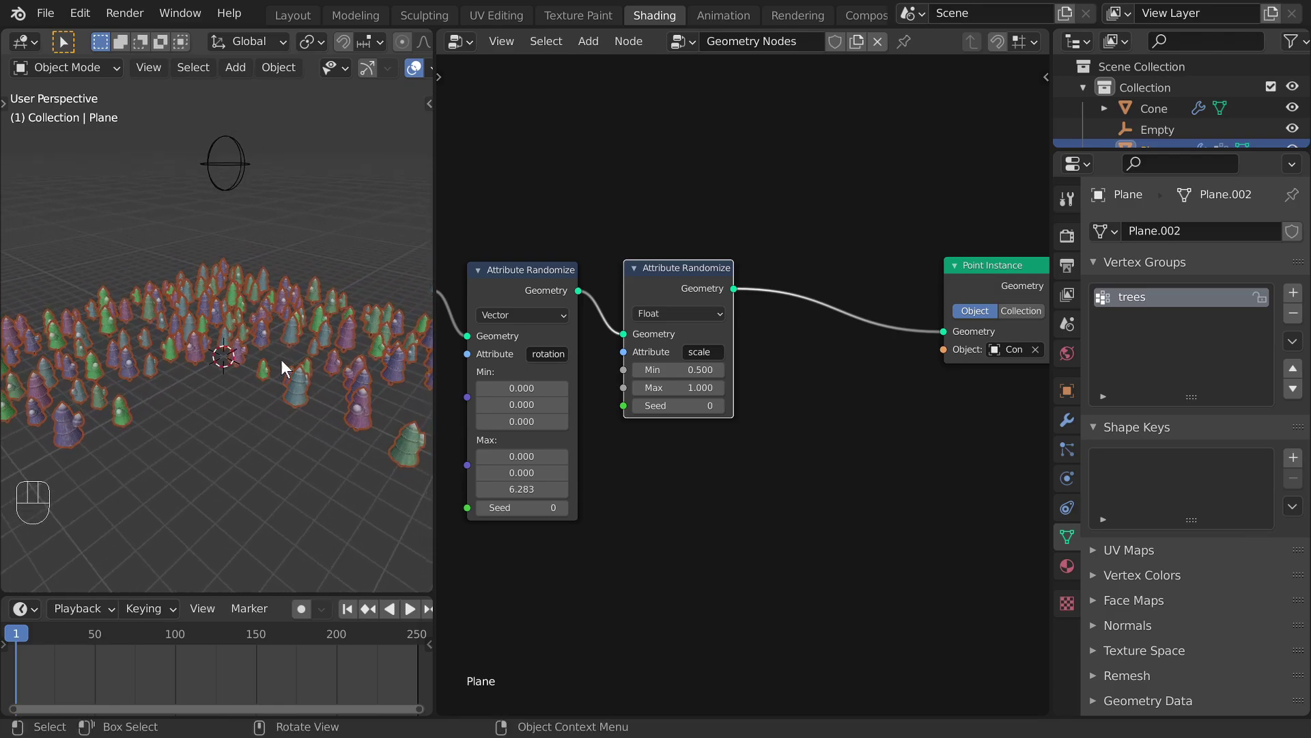
# Step: Rename the scale attribute to 'scale1' and switch to the LibreOffice Calc window
pyautogui.write('1')
pyautogui.click(715, 360)
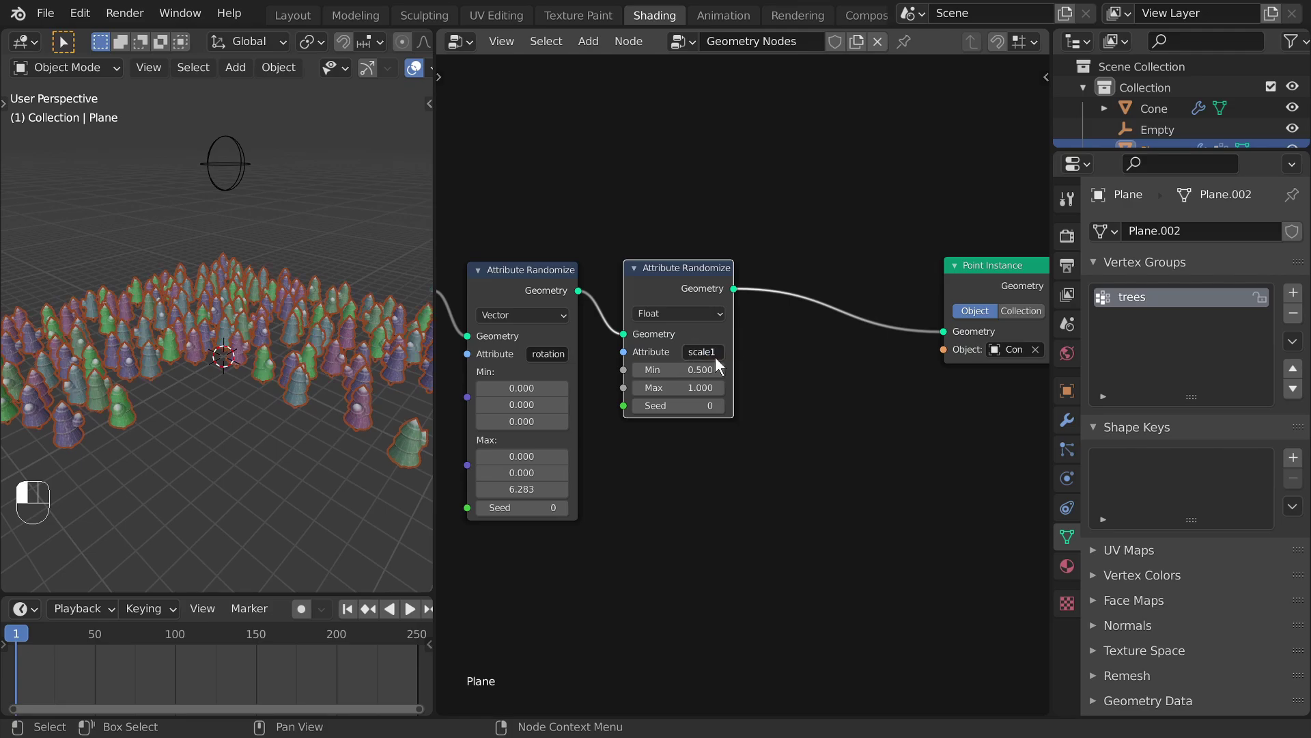
pyautogui.moveTo(273, 287); pyautogui.dragTo(241, 293, button='middle')
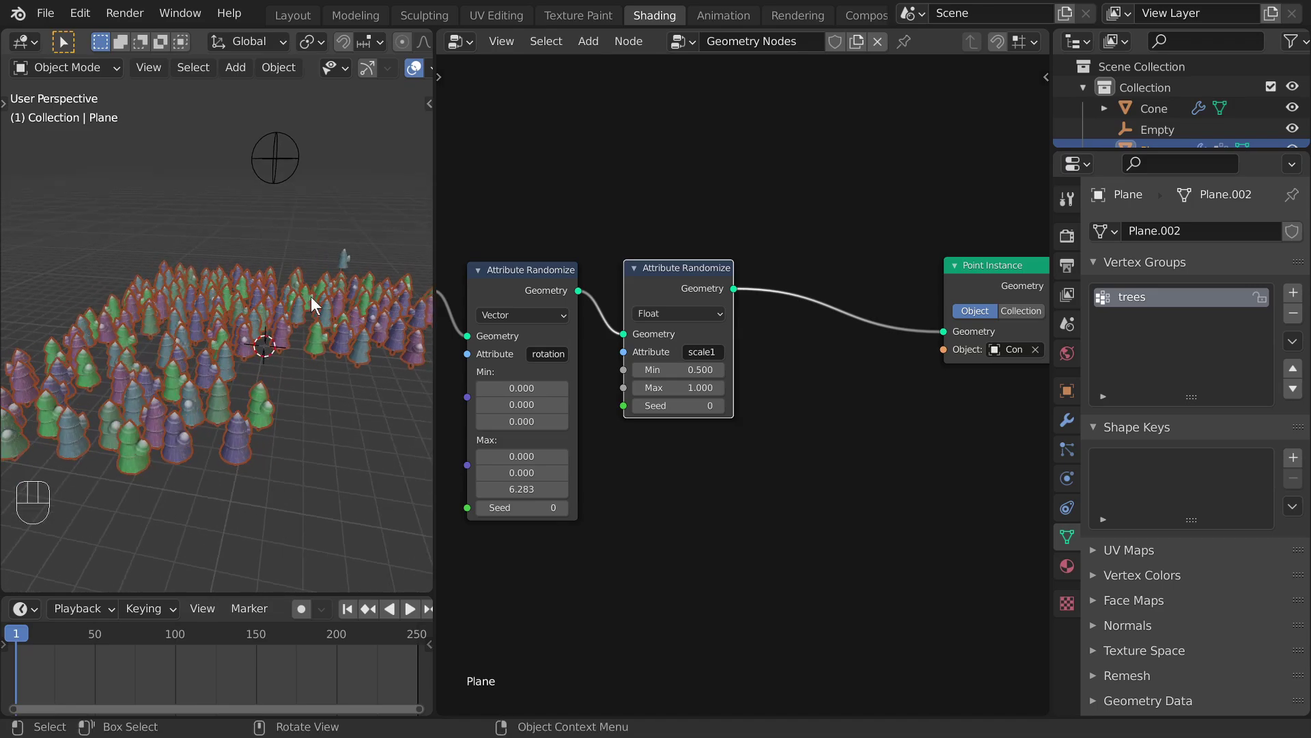
pyautogui.moveTo(601, 218); pyautogui.dragTo(768, 457)
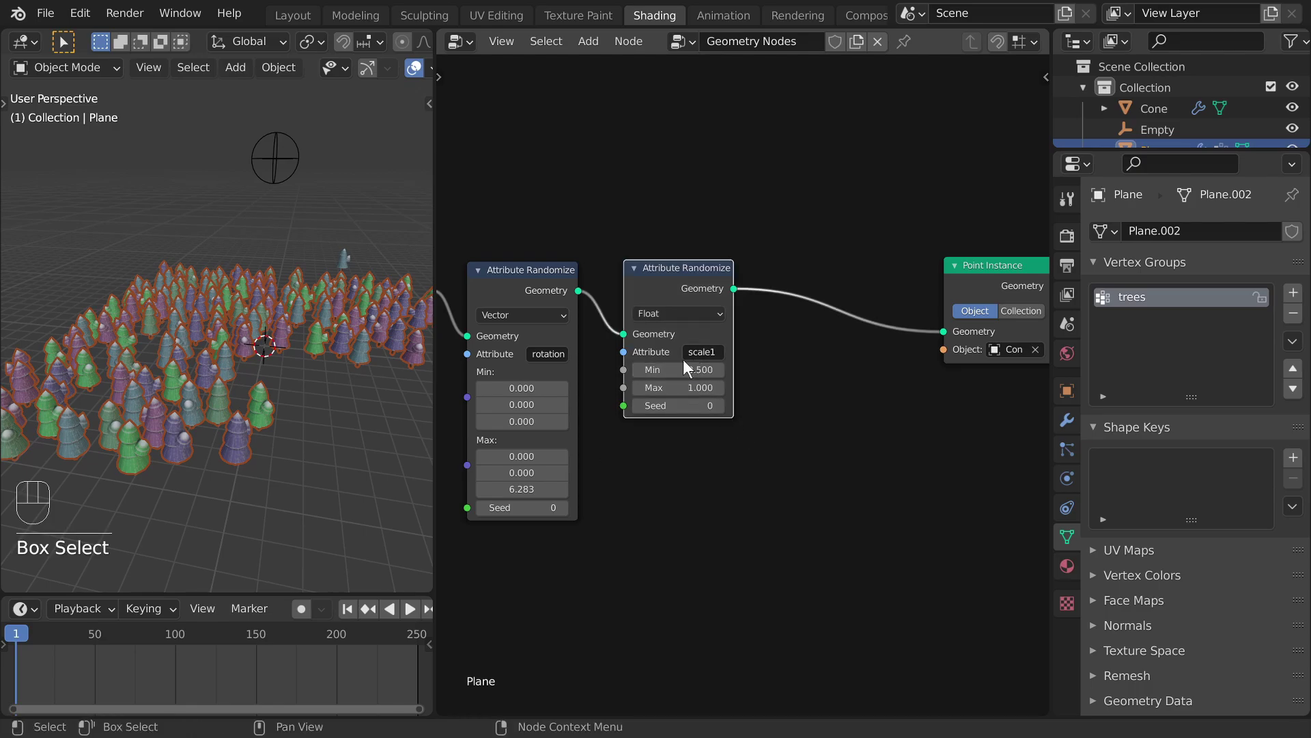
pyautogui.hotkey('alt', 'Tab')
pyautogui.hotkey('alt', 'Tab')
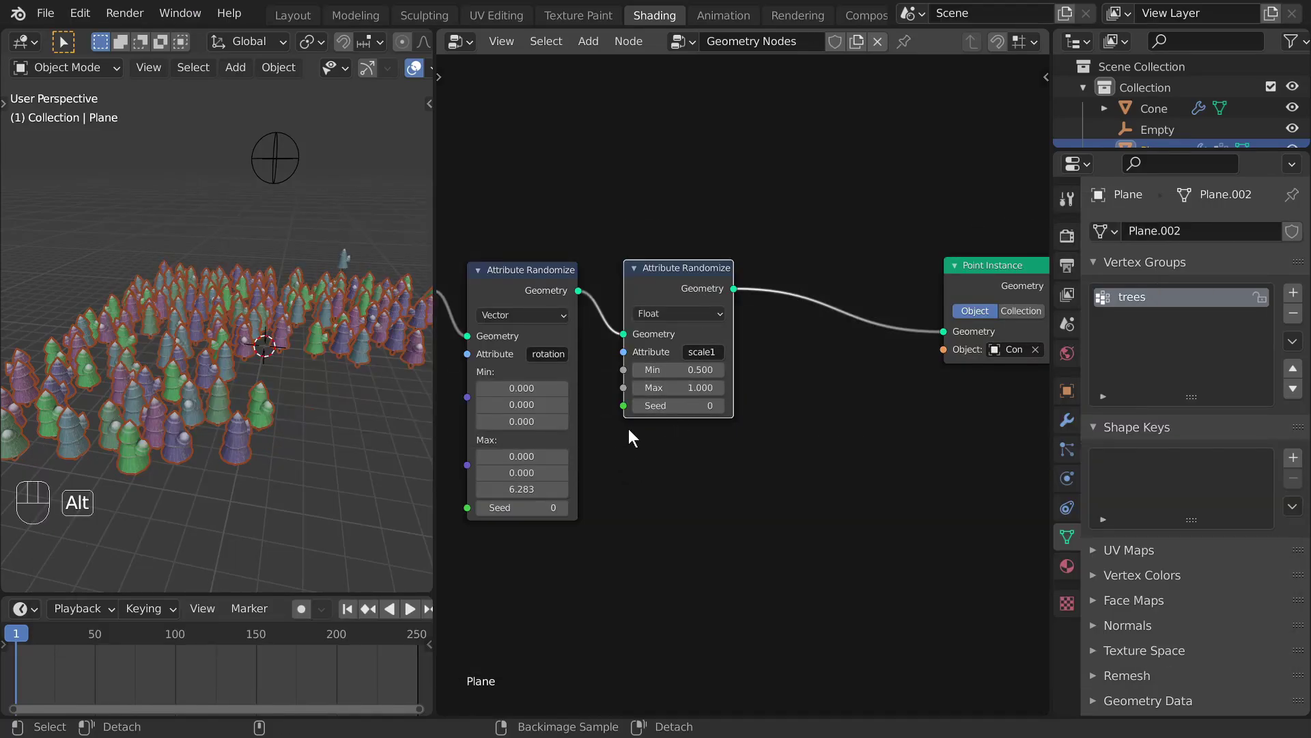
pyautogui.hotkey('alt', 'Tab')
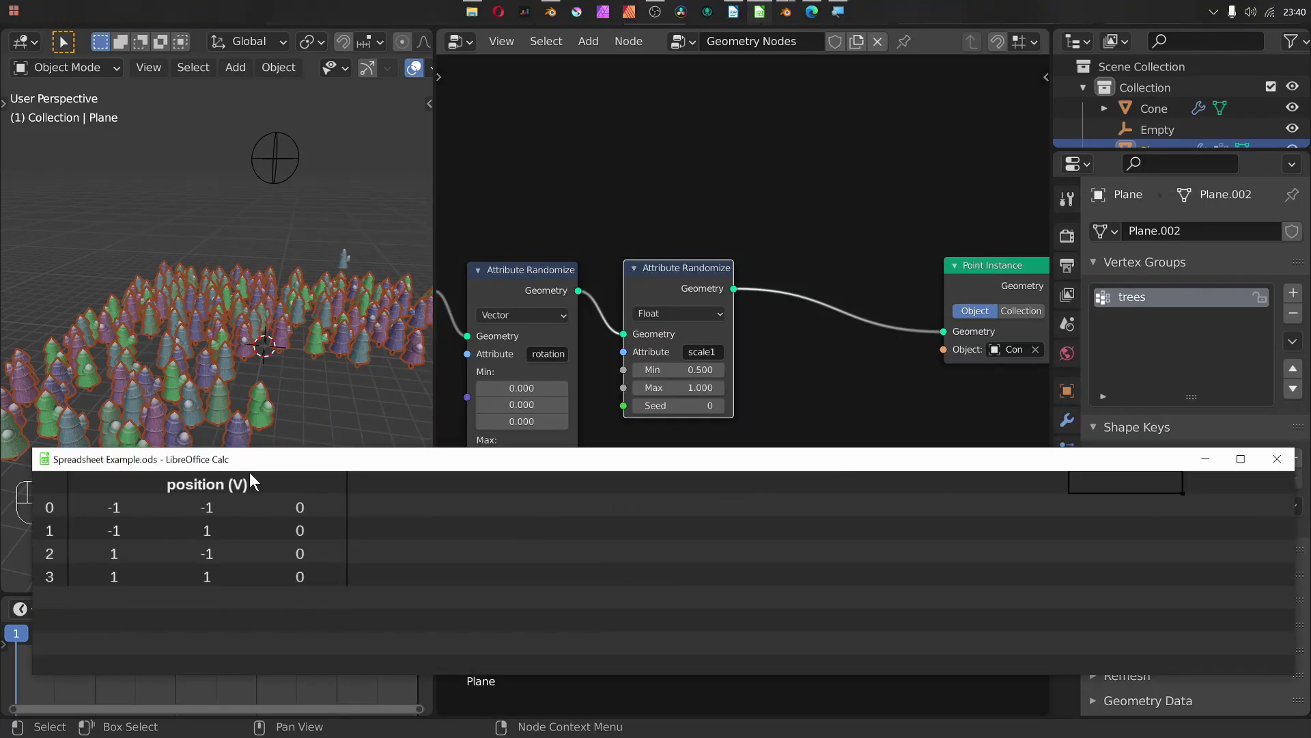
# Step: Add a 'Rotation' column header right of position with '(randomise)' below it
pyautogui.moveTo(540, 314); pyautogui.dragTo(653, 234, button='middle')
pyautogui.click(383, 486)
pyautogui.write('Rotation')
pyautogui.press('Tab')
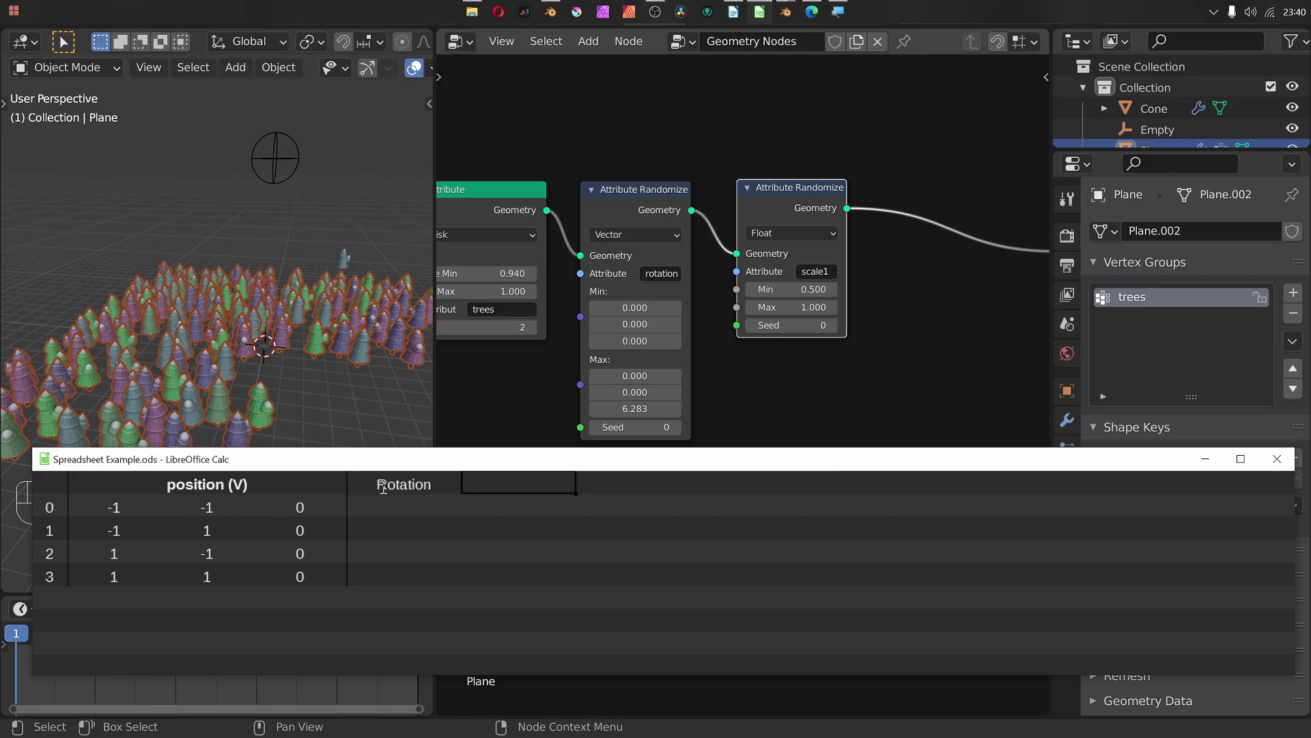
pyautogui.press('Return')
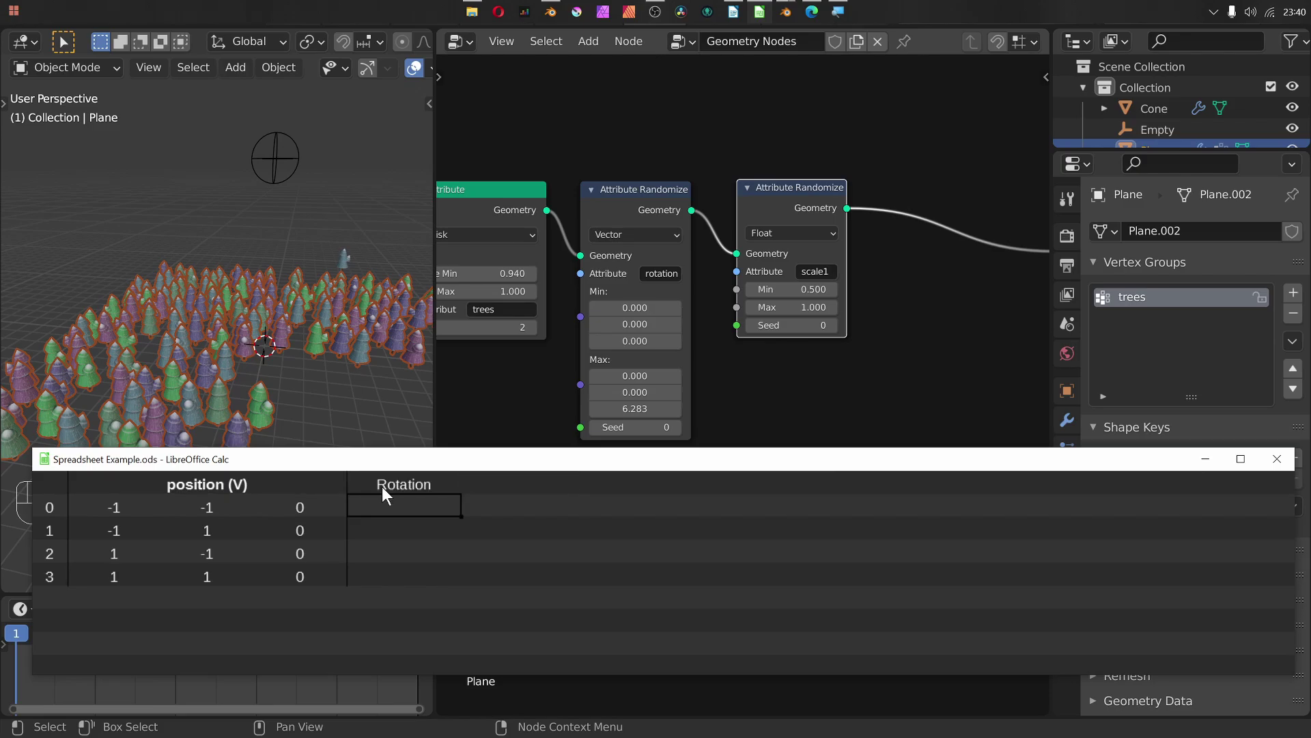
pyautogui.write('(randomise)')
pyautogui.press('Tab')
pyautogui.press('Up')
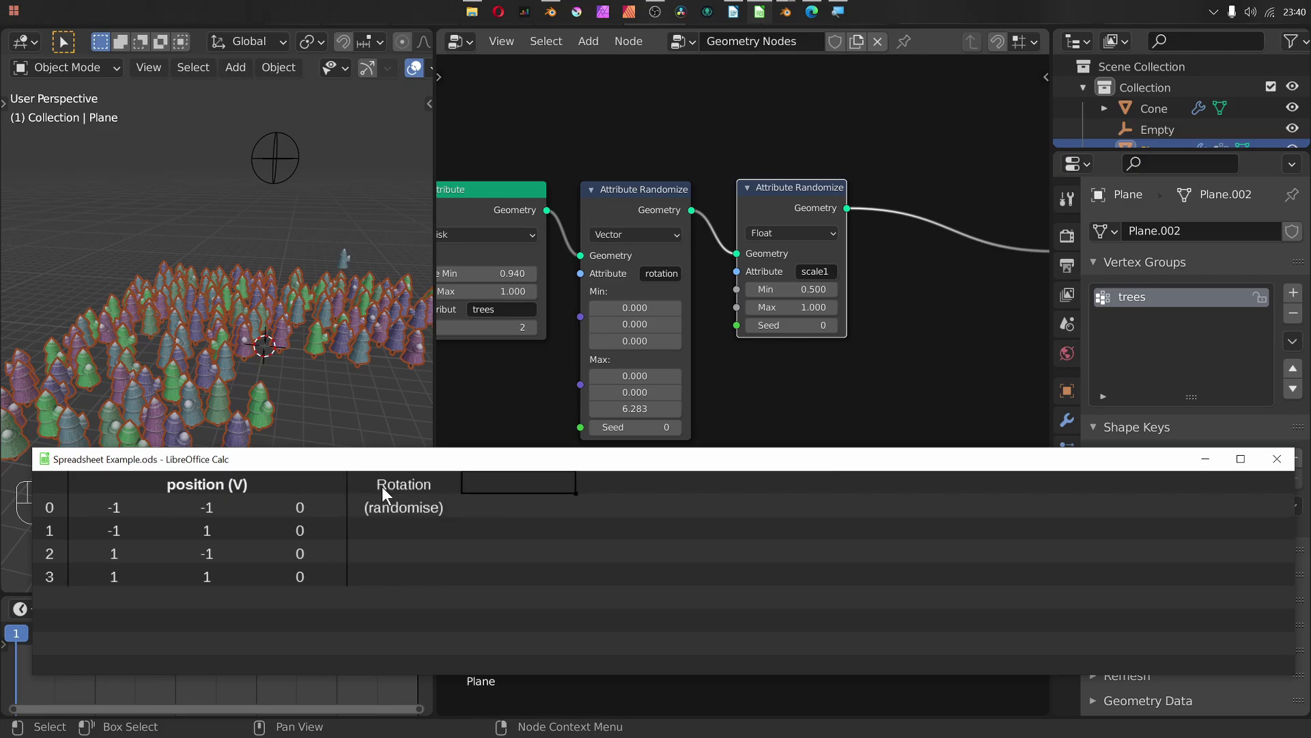
# Step: Add a 'Scale' column filled with 1 for rows 0–3
pyautogui.write('Scale')
pyautogui.press('Return')
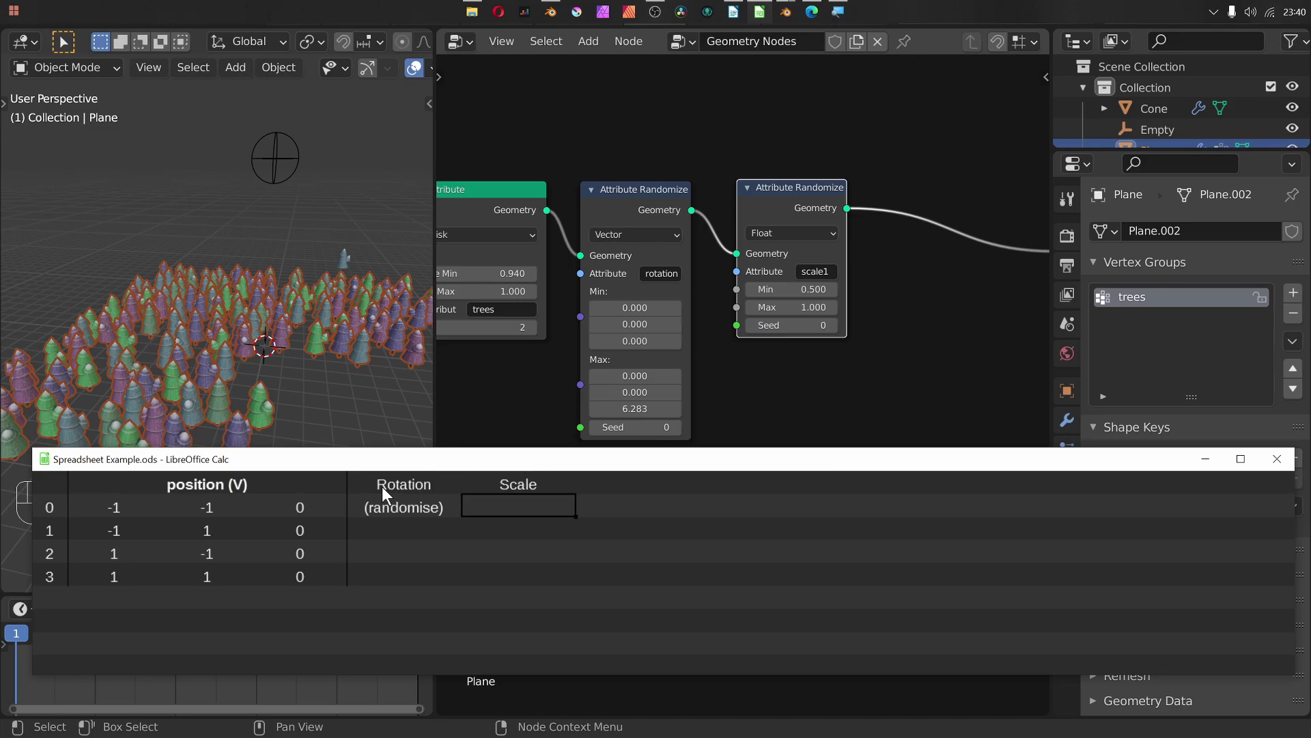
pyautogui.write('1')
pyautogui.press('Return')
pyautogui.press('Return')
pyautogui.click(538, 506)
pyautogui.click(545, 528)
pyautogui.write('1')
pyautogui.press('Return')
pyautogui.write('1')
pyautogui.press('Return')
pyautogui.write('1')
pyautogui.click(534, 520)
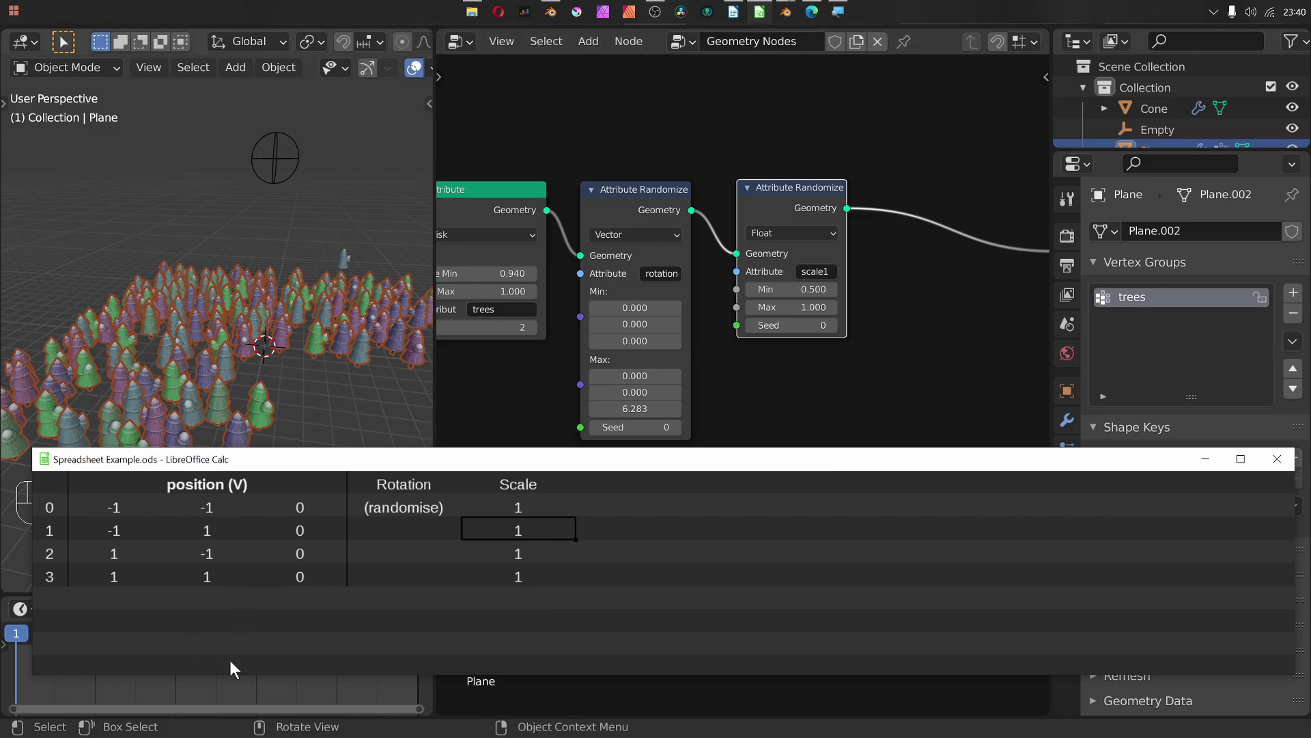
# Step: Retype the column headers in lowercase as 'scale' and 'rotation'
pyautogui.click(258, 425)
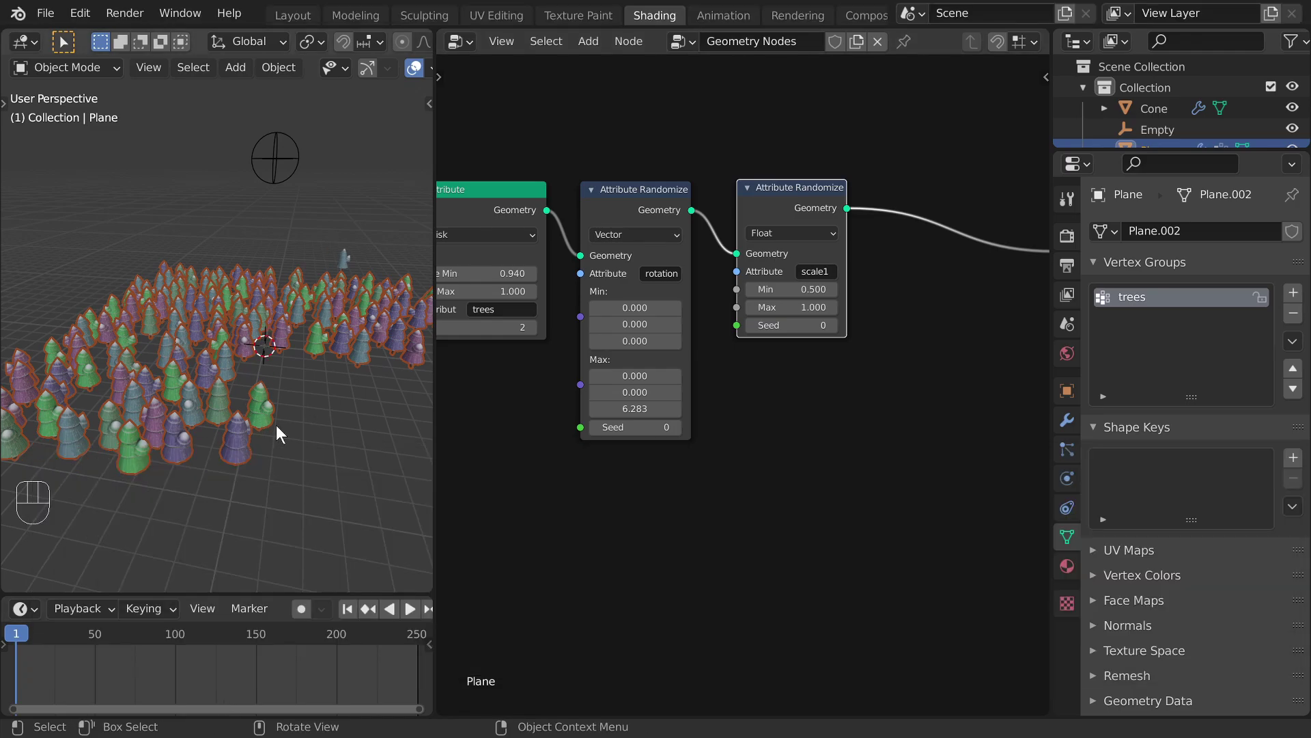
pyautogui.hotkey('alt', 'Tab')
pyautogui.hotkey('alt', 'Tab')
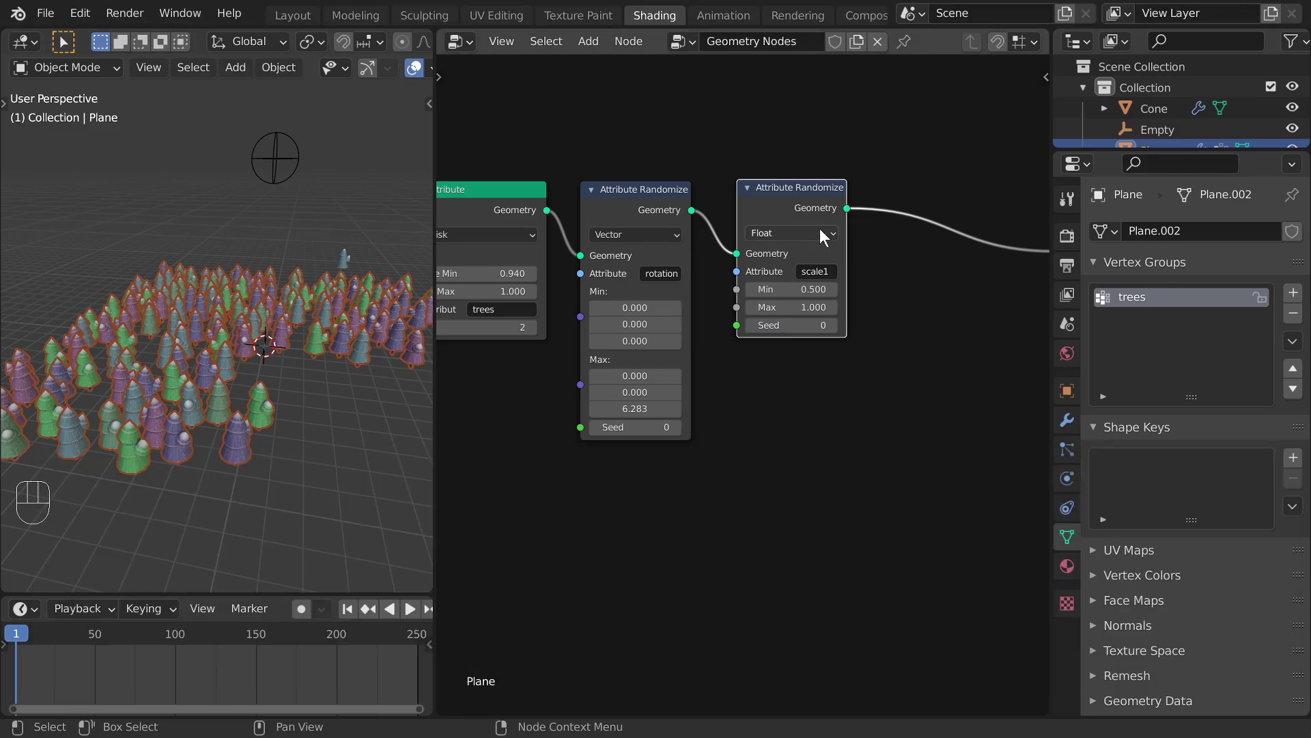
pyautogui.hotkey('alt', 'Tab')
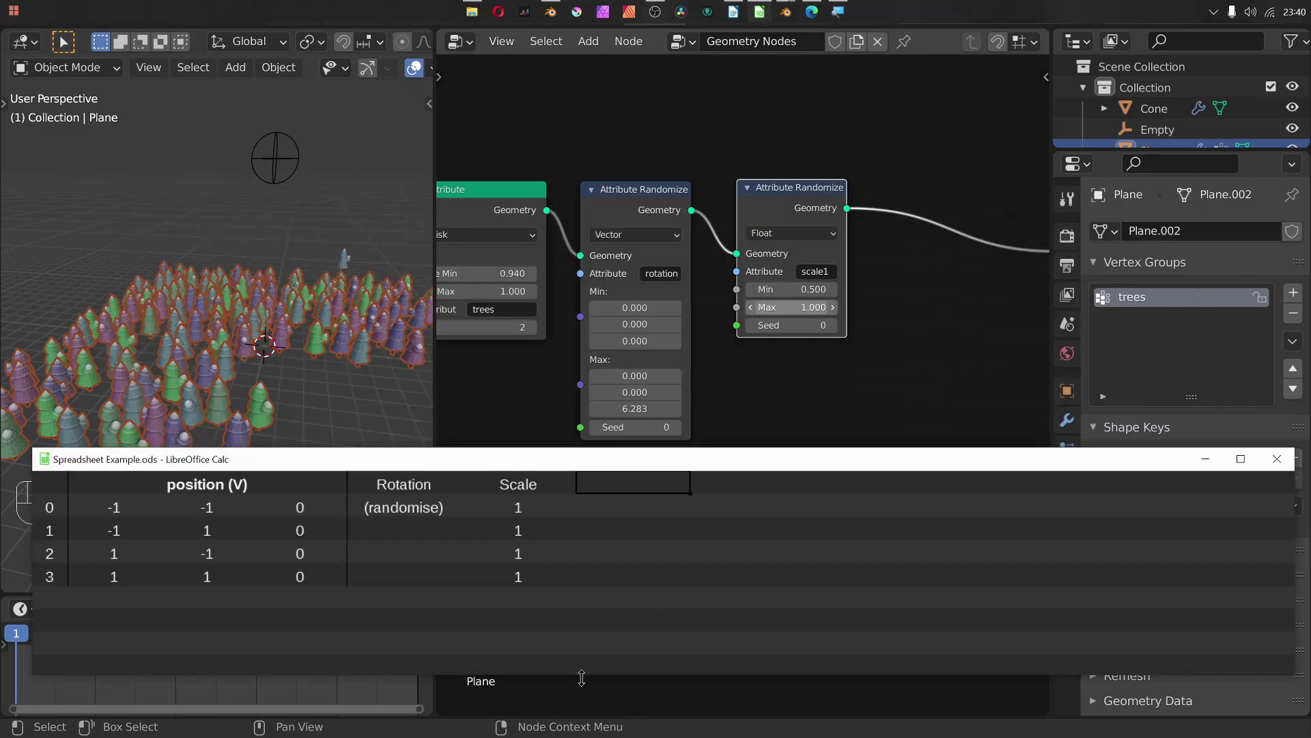
pyautogui.write('Sca')
pyautogui.press('BackSpace')
pyautogui.press('BackSpace')
pyautogui.press('BackSpace')
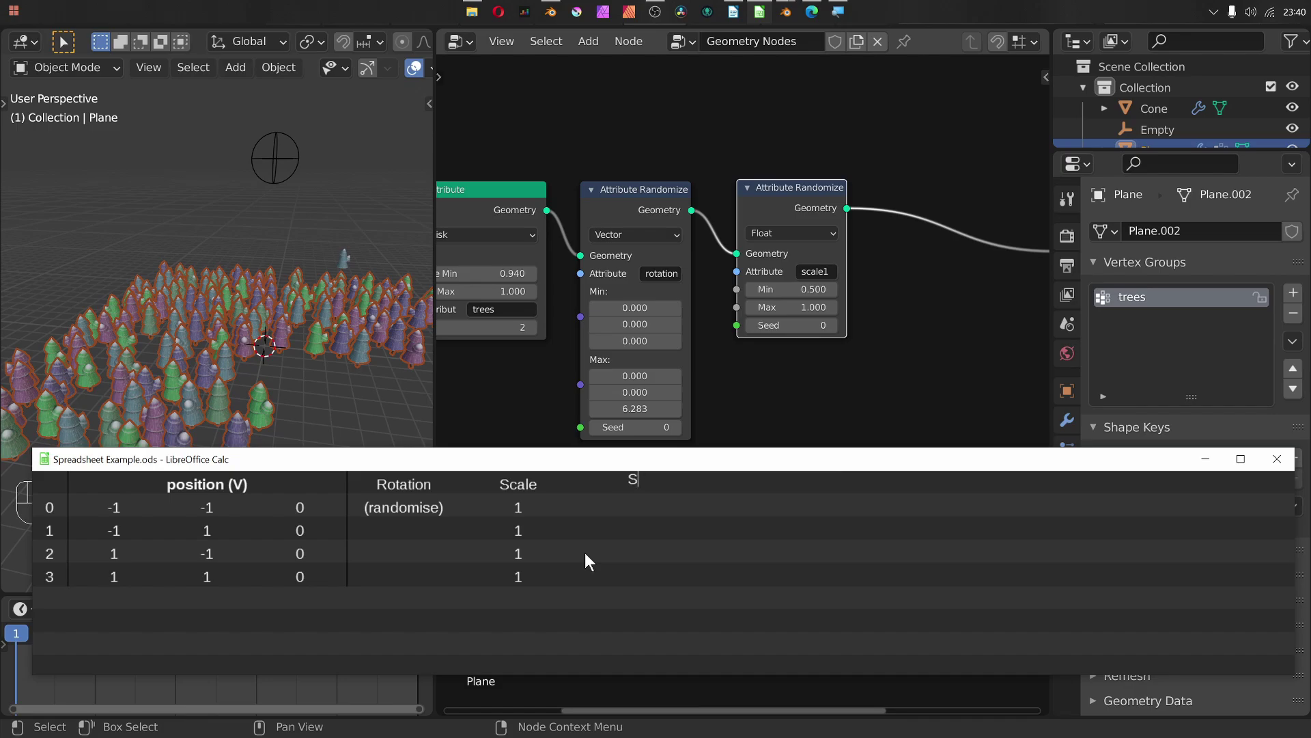
pyautogui.write('sc')
pyautogui.click(505, 485)
pyautogui.write('scale')
pyautogui.click(383, 484)
pyautogui.write('rotation')
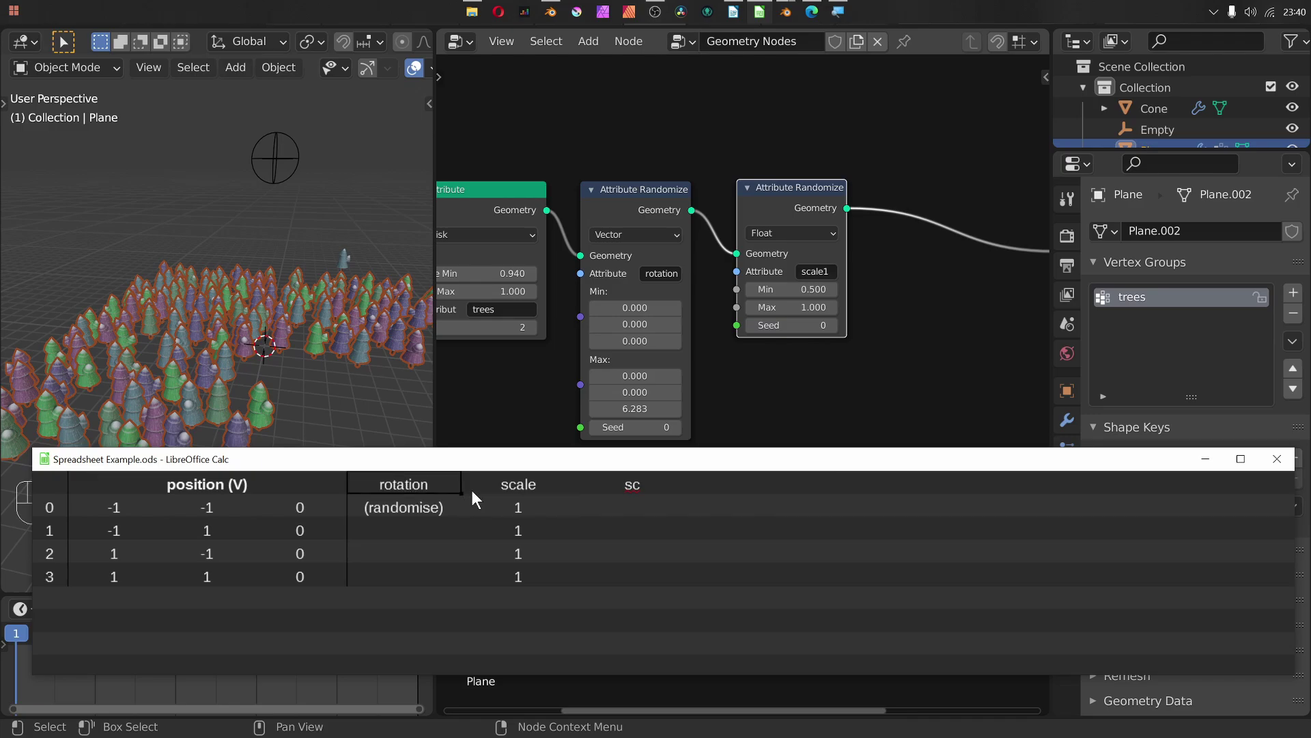
# Step: Add a 'scale1' column with 'rand' beneath it, then return to Blender
pyautogui.click(538, 488)
pyautogui.click(642, 493)
pyautogui.doubleClick(642, 482)
pyautogui.write('scale1')
pyautogui.click(667, 498)
pyautogui.write('rand')
pyautogui.click(831, 183)
pyautogui.click(797, 192)
# Step: Duplicate the scale1 randomize node and drop it before Point Instance
pyautogui.hotkey('shift', 'd')
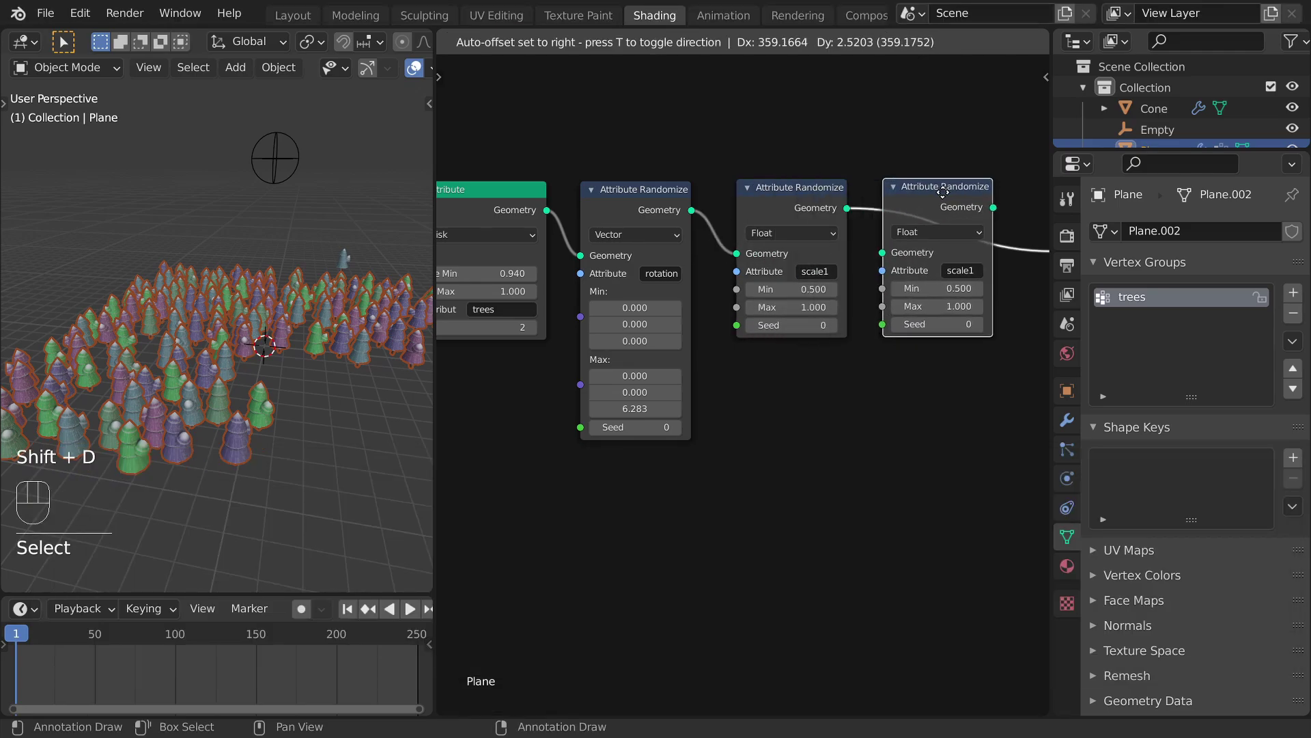
pyautogui.click(944, 192)
pyautogui.moveTo(980, 200); pyautogui.dragTo(784, 173, button='middle')
pyautogui.doubleClick(810, 246)
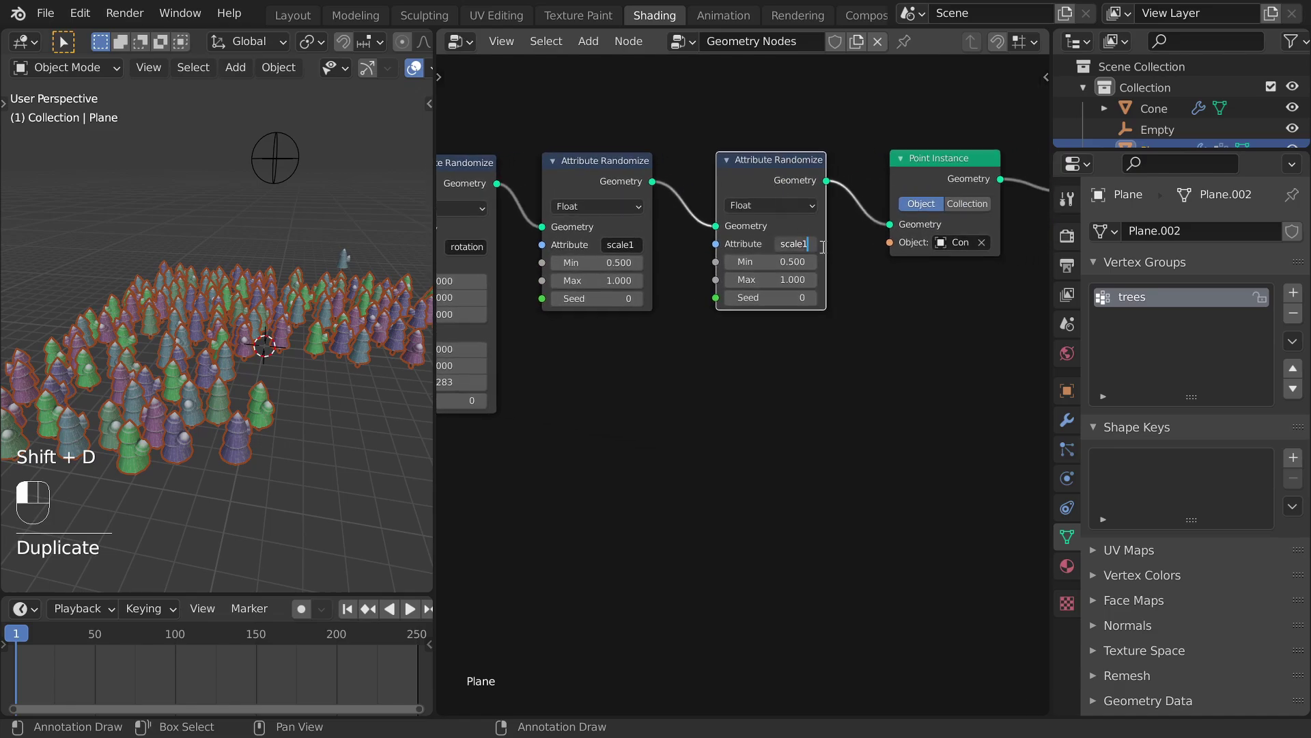
pyautogui.press('Return')
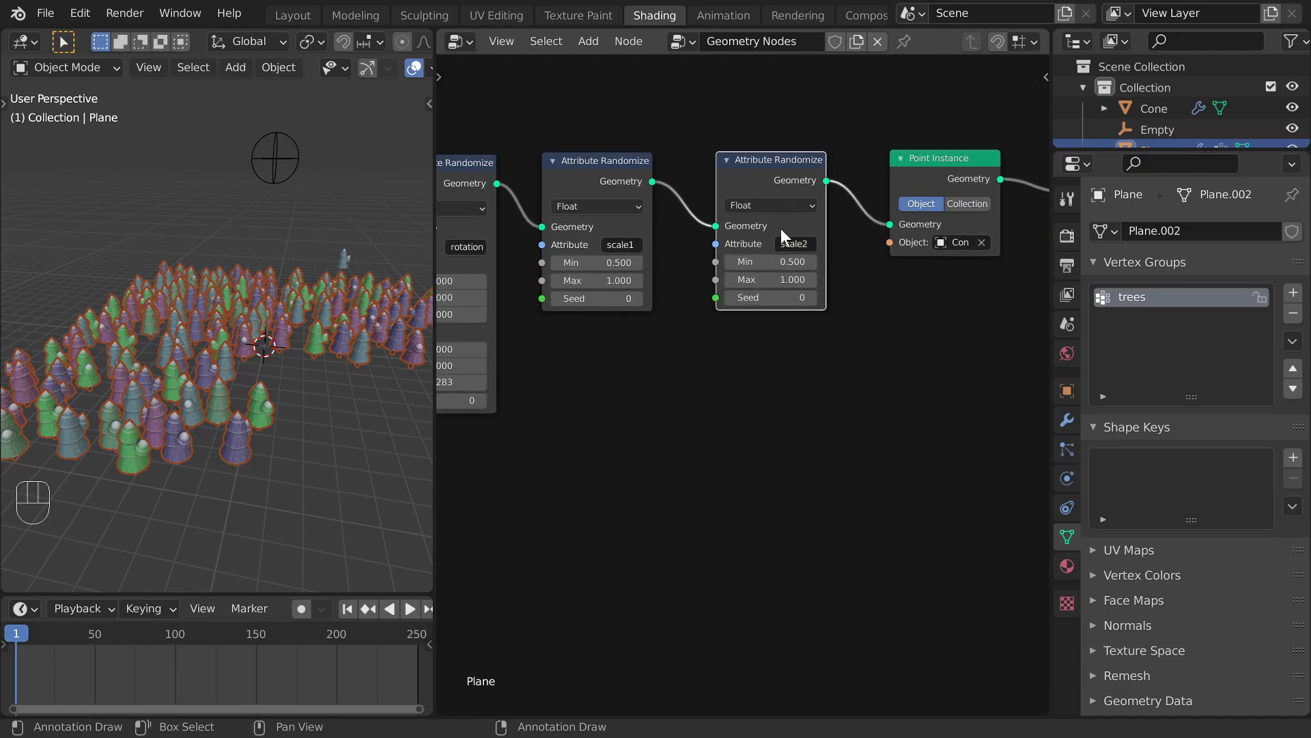
pyautogui.click(799, 243)
pyautogui.moveTo(799, 243); pyautogui.dragTo(808, 245)
pyautogui.press('BackSpace')
pyautogui.press('Return')
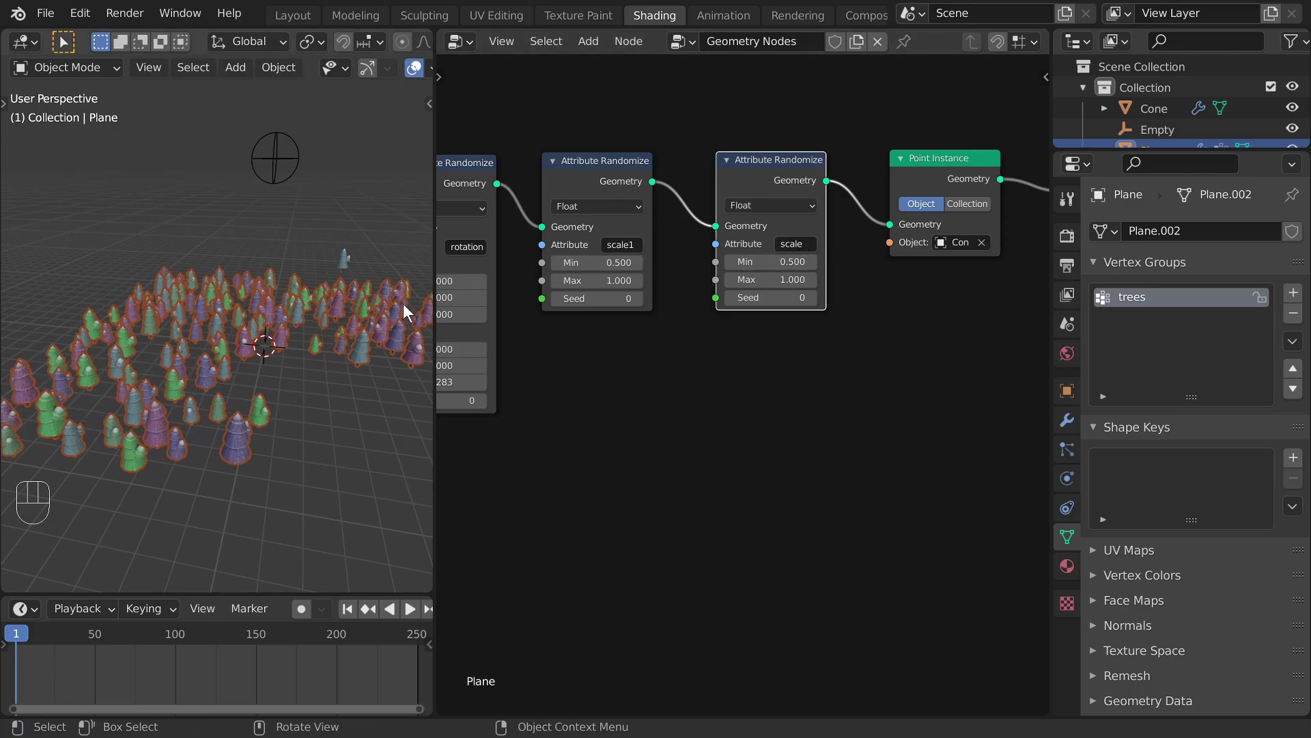
# Step: Set the duplicate to write 'scale2' with Min 1.5 and Max 5
pyautogui.click(783, 263)
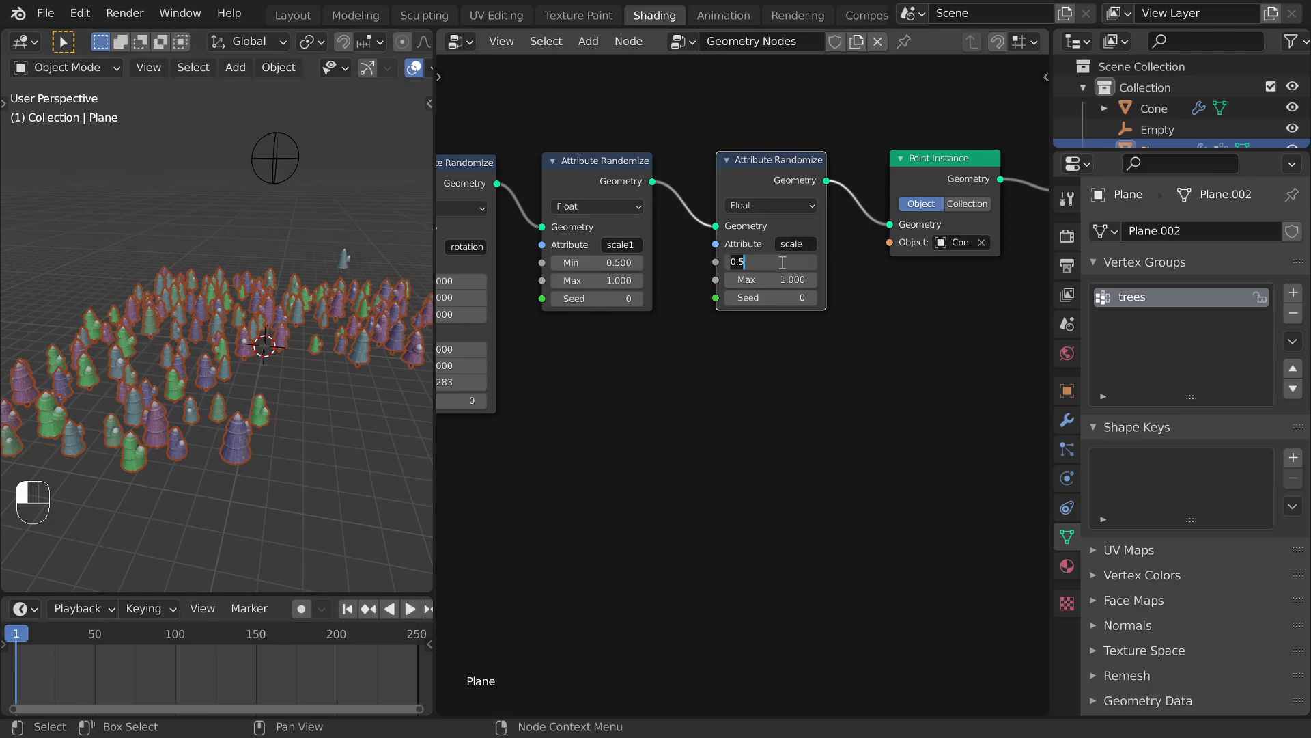
pyautogui.write('1.5')
pyautogui.press('Tab')
pyautogui.write('5')
pyautogui.press('Return')
pyautogui.scroll(-5, 235, 313)
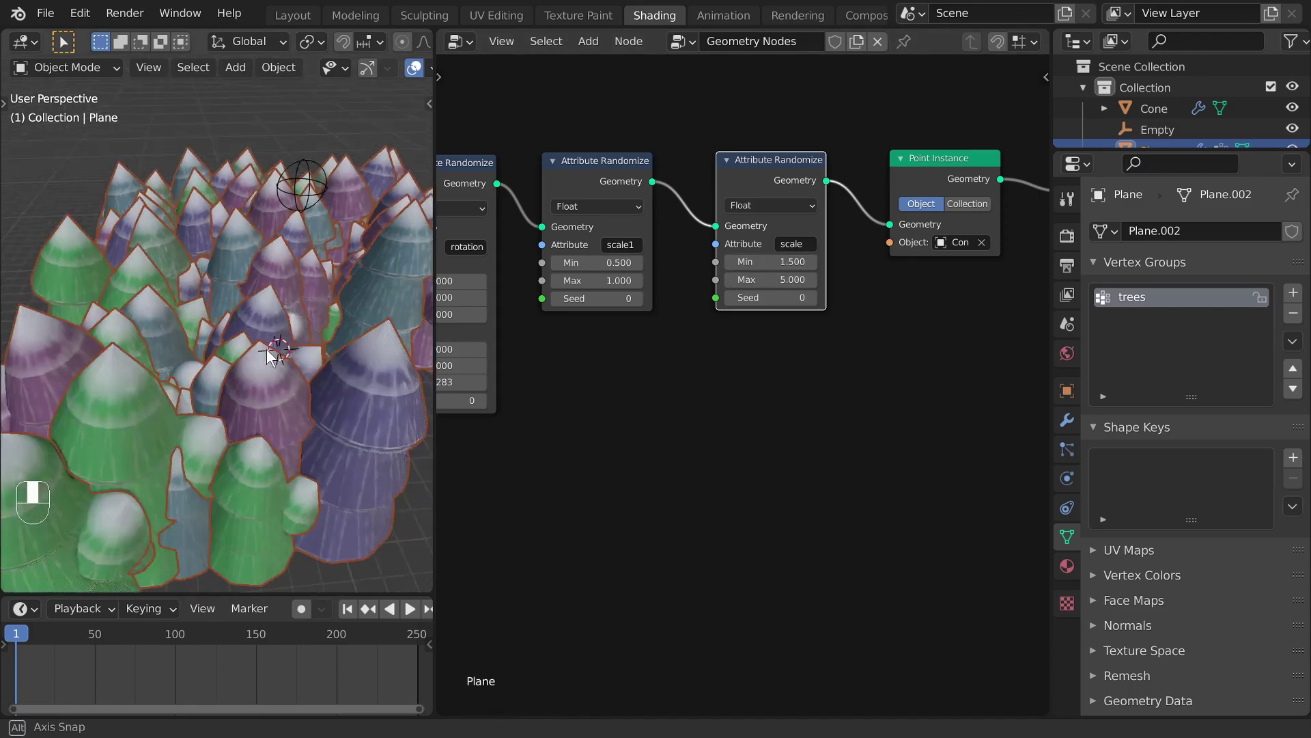
pyautogui.click(796, 246)
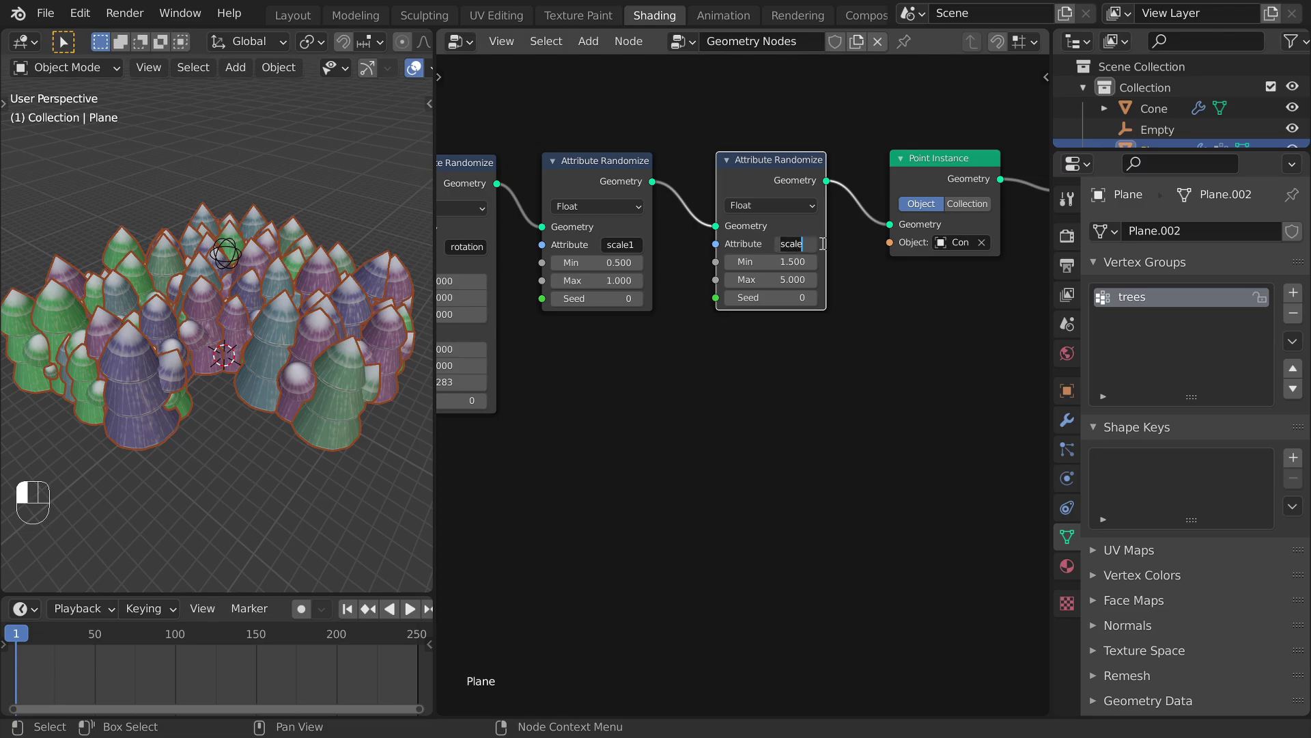
pyautogui.write('2')
pyautogui.press('Return')
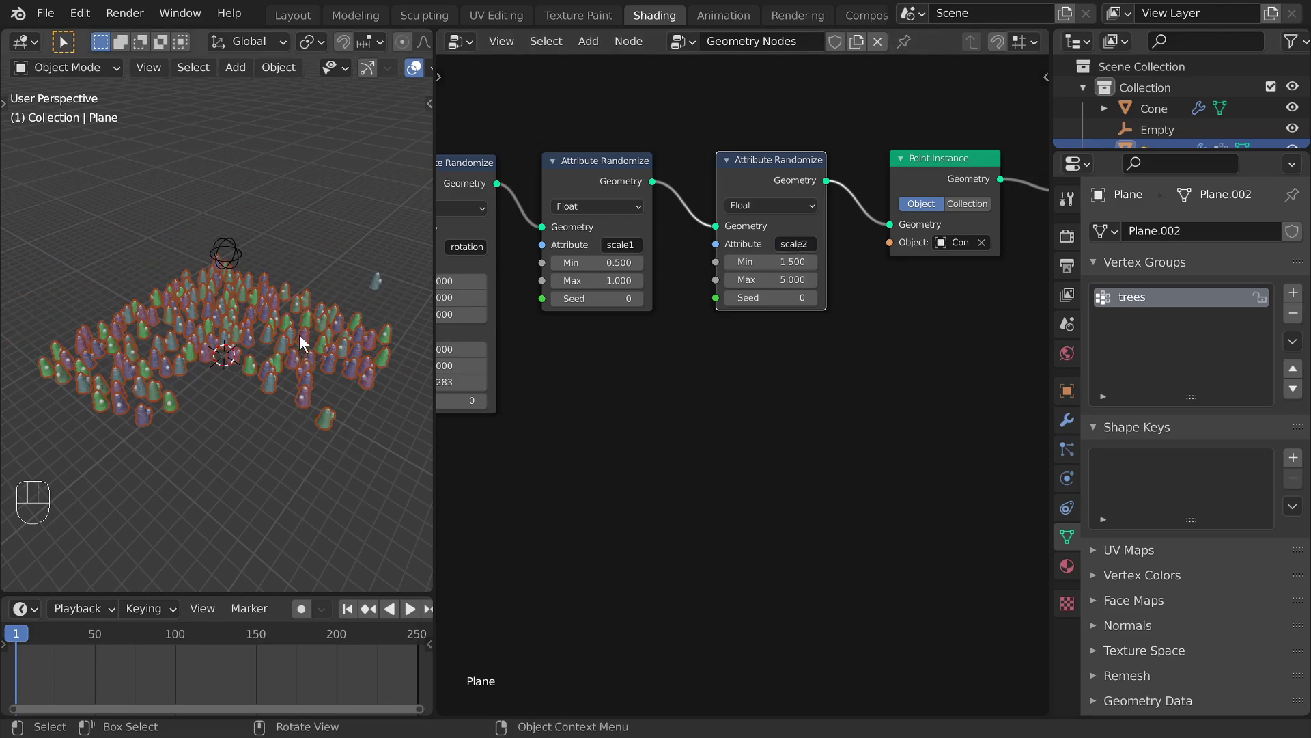
pyautogui.moveTo(749, 147); pyautogui.dragTo(711, 170)
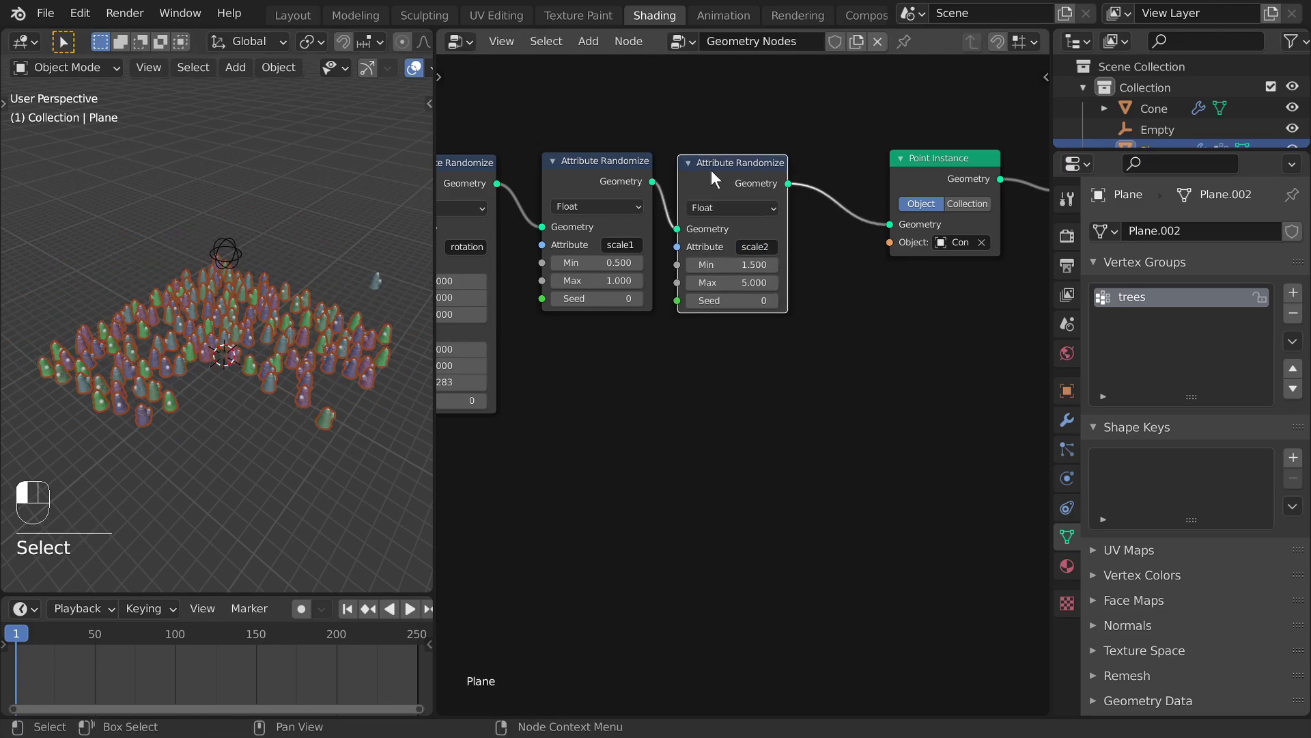
# Step: In the spreadsheet, add a 'scale2' header right of scale1
pyautogui.hotkey('alt', 'Tab')
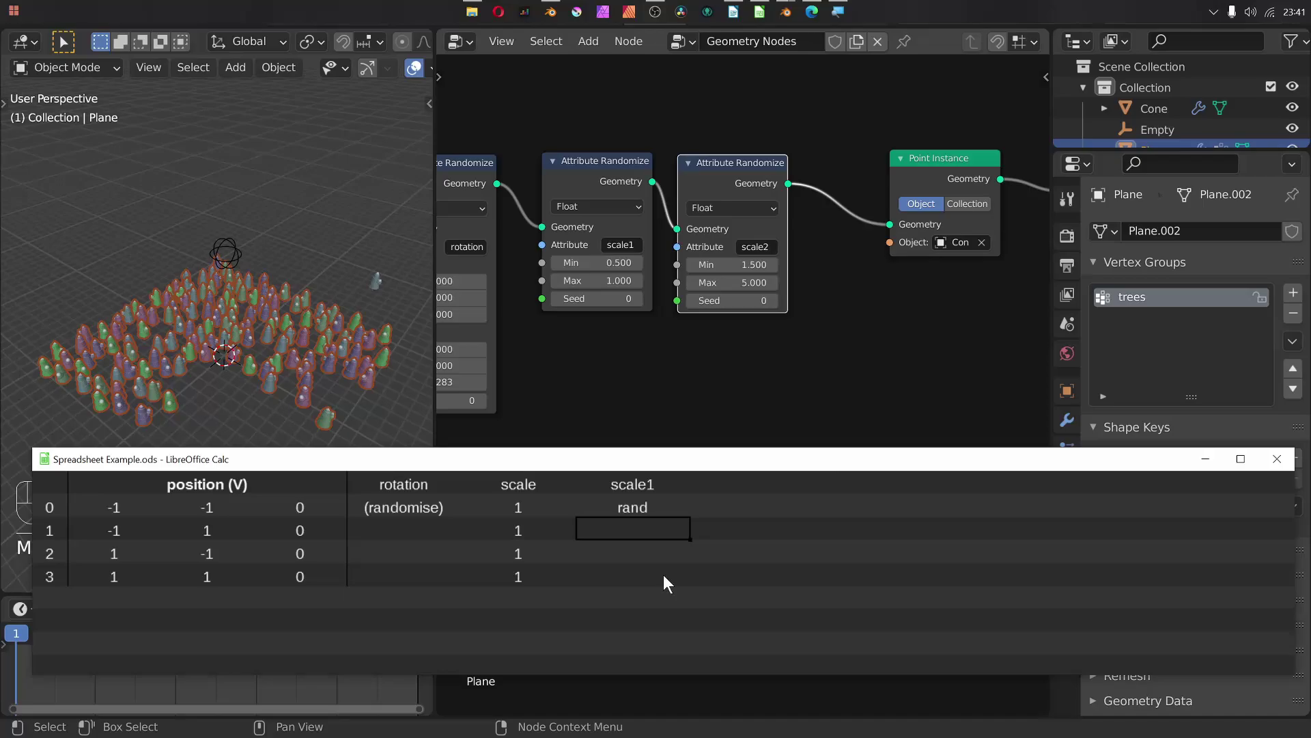
pyautogui.click(744, 485)
pyautogui.write('scale2')
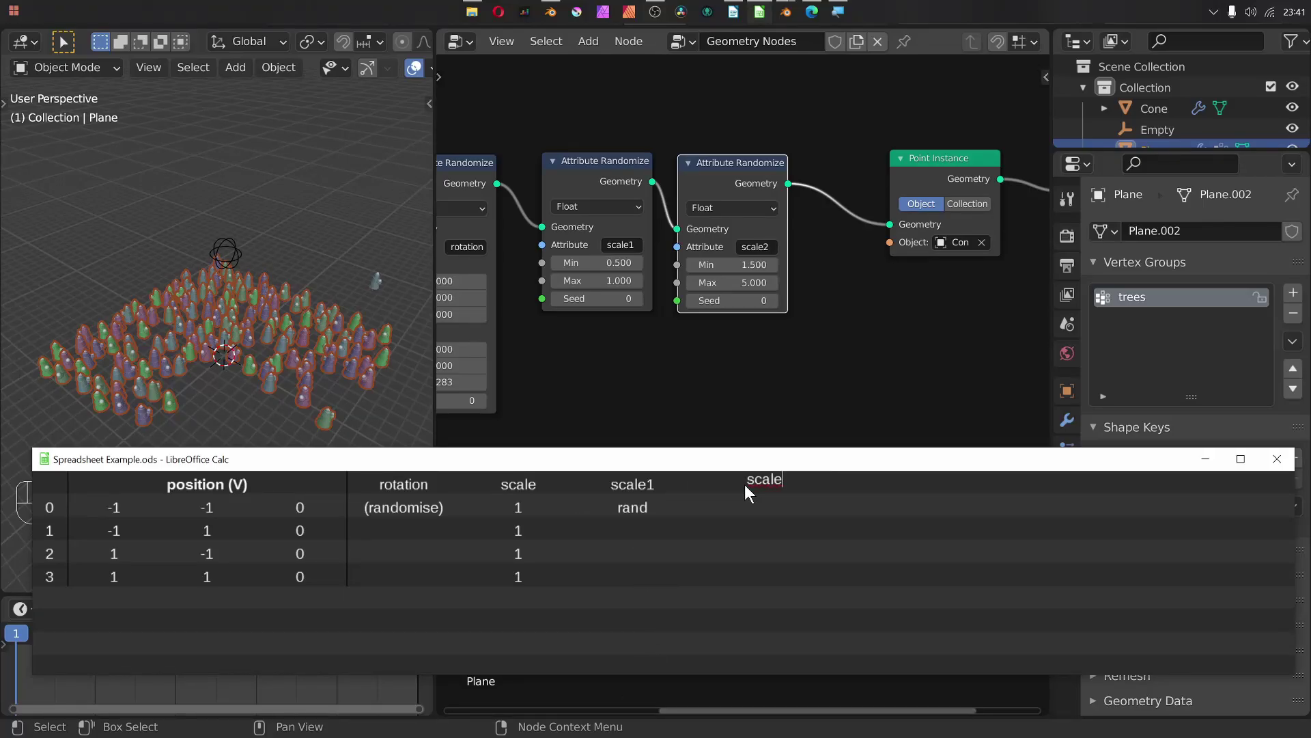
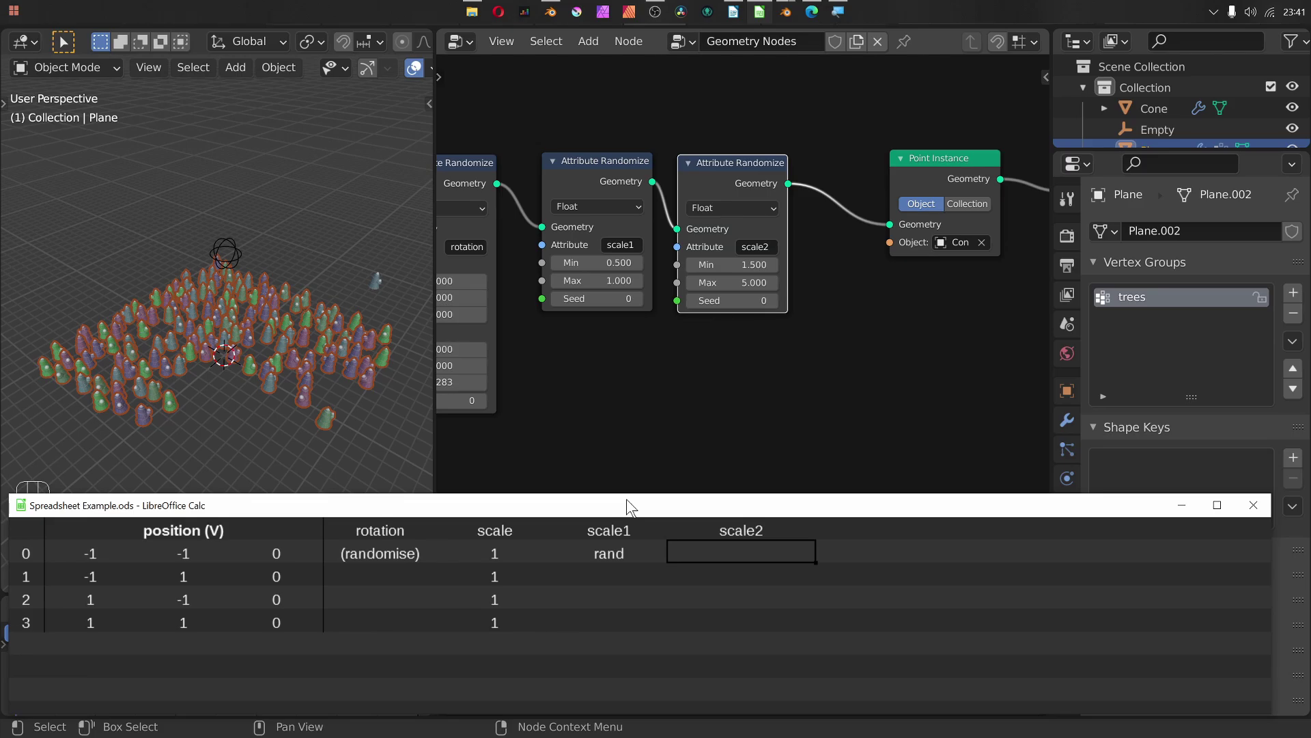
# Step: Return to Blender and view the Attribute Randomize nodes feeding Point Instance
pyautogui.click(850, 197)
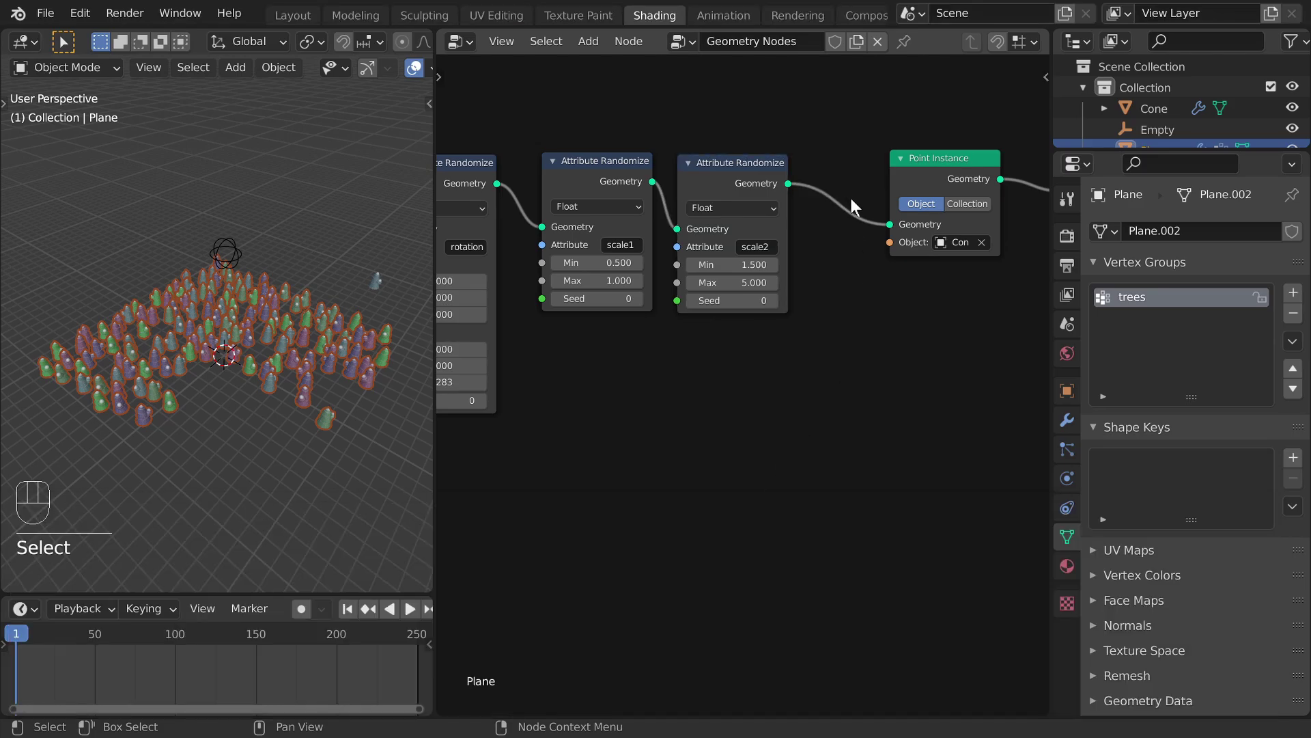
pyautogui.scroll(-3, 851, 198)
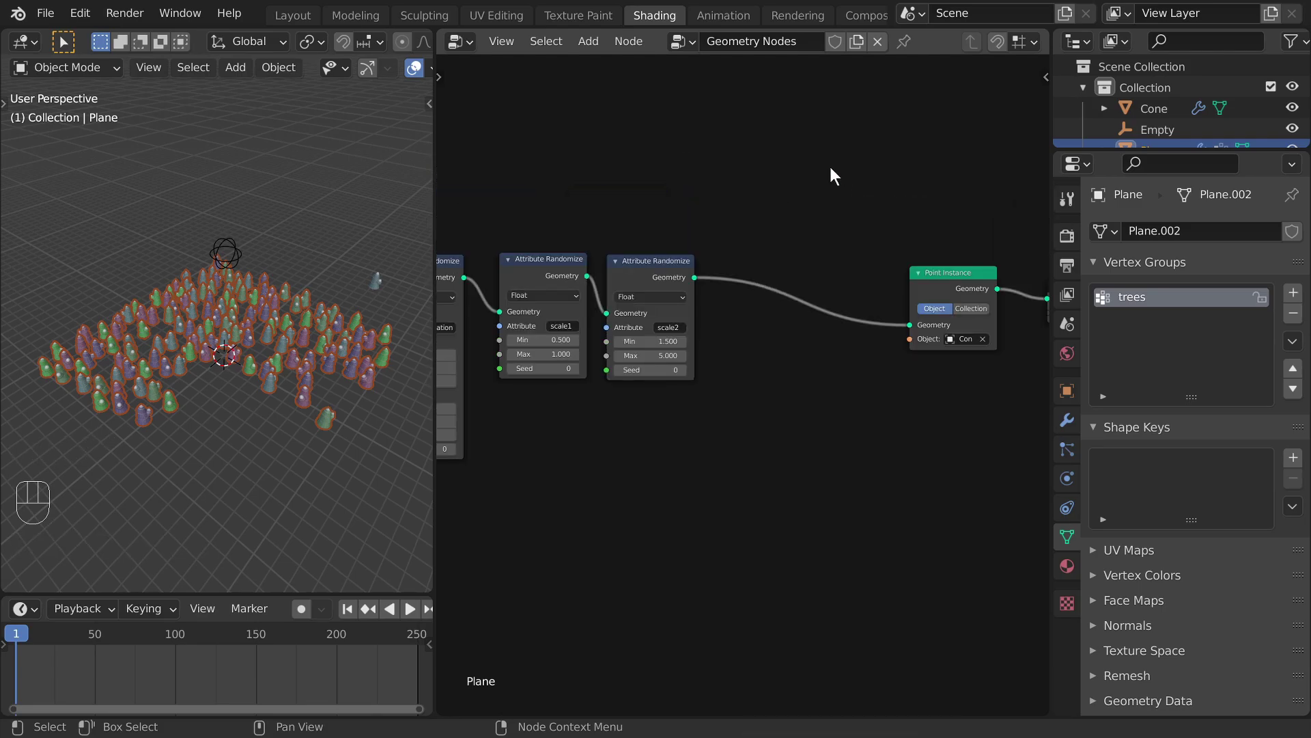
# Step: Add an Attribute Mix node onto the link before Point Instance
pyautogui.hotkey('shift', 'a')
pyautogui.moveTo(691, 184)
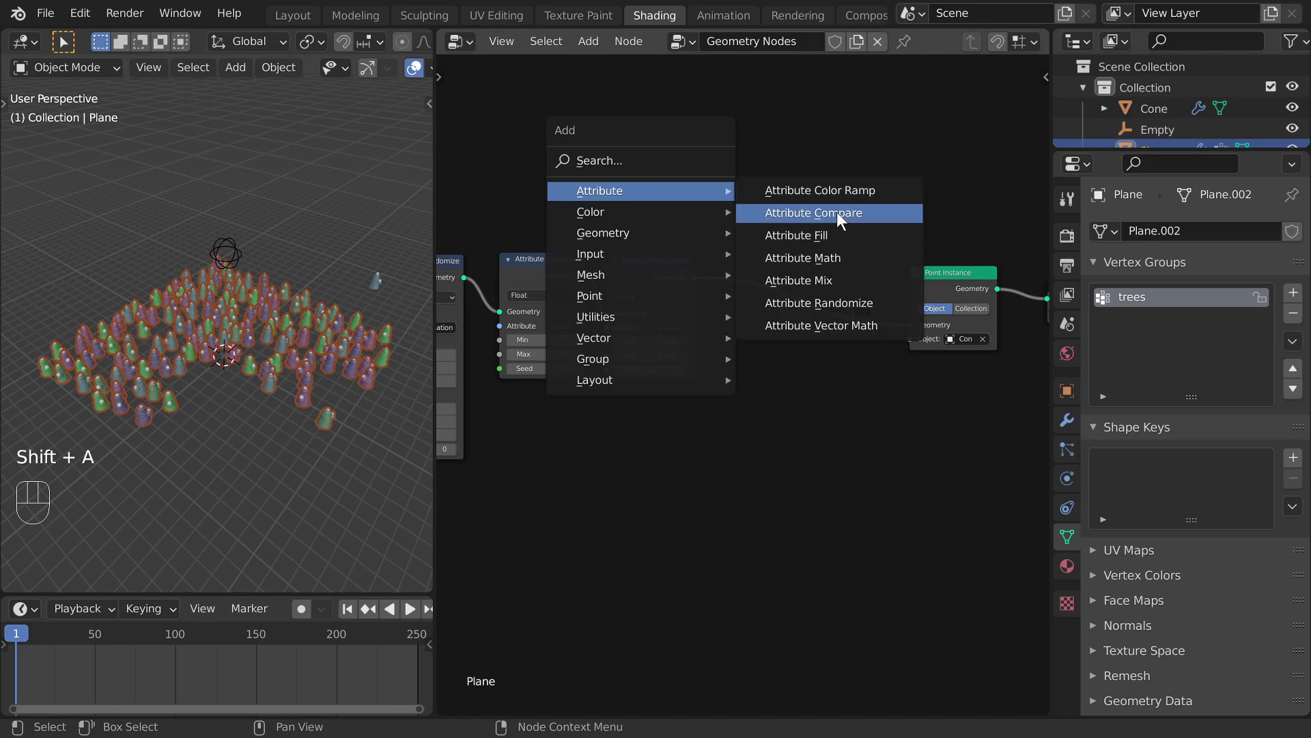
pyautogui.click(828, 281)
pyautogui.click(734, 252)
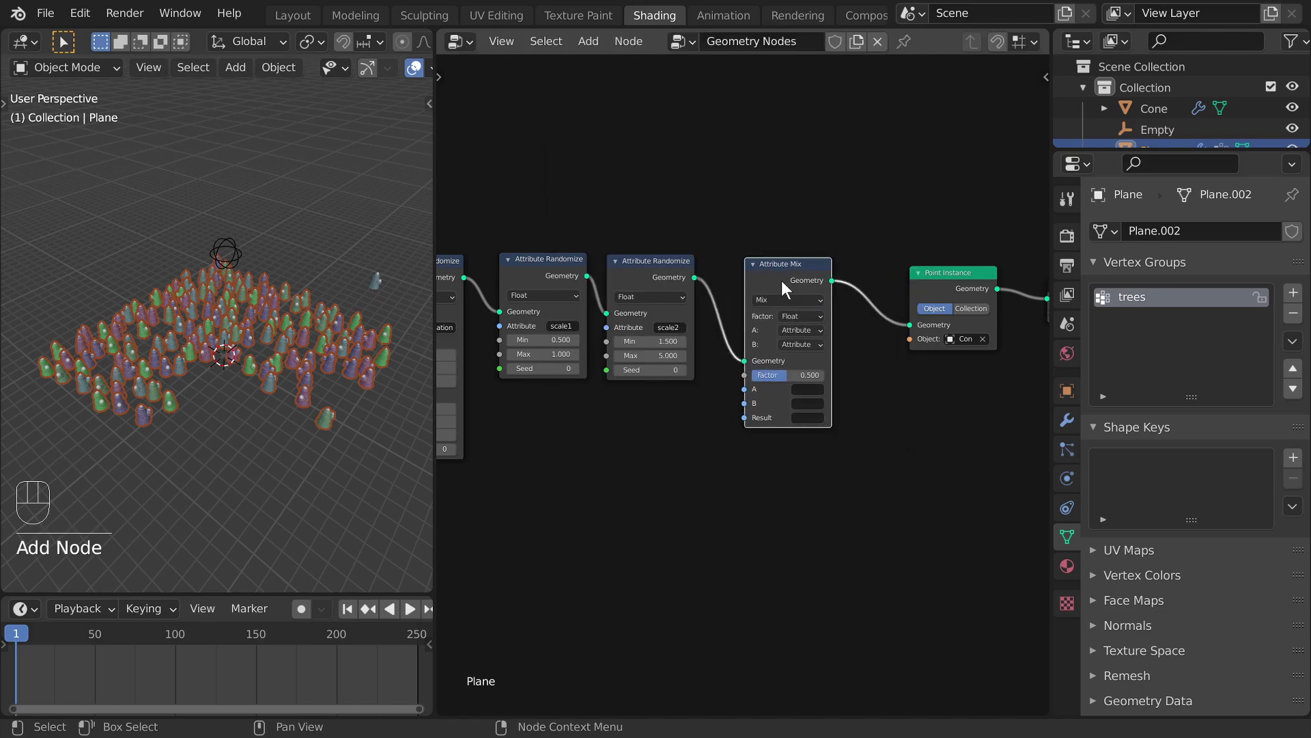
pyautogui.moveTo(791, 269); pyautogui.dragTo(775, 269)
pyautogui.keyDown('ctrl'); pyautogui.moveTo(756, 306); pyautogui.dragTo(908, 227, button='middle'); pyautogui.keyUp('ctrl')
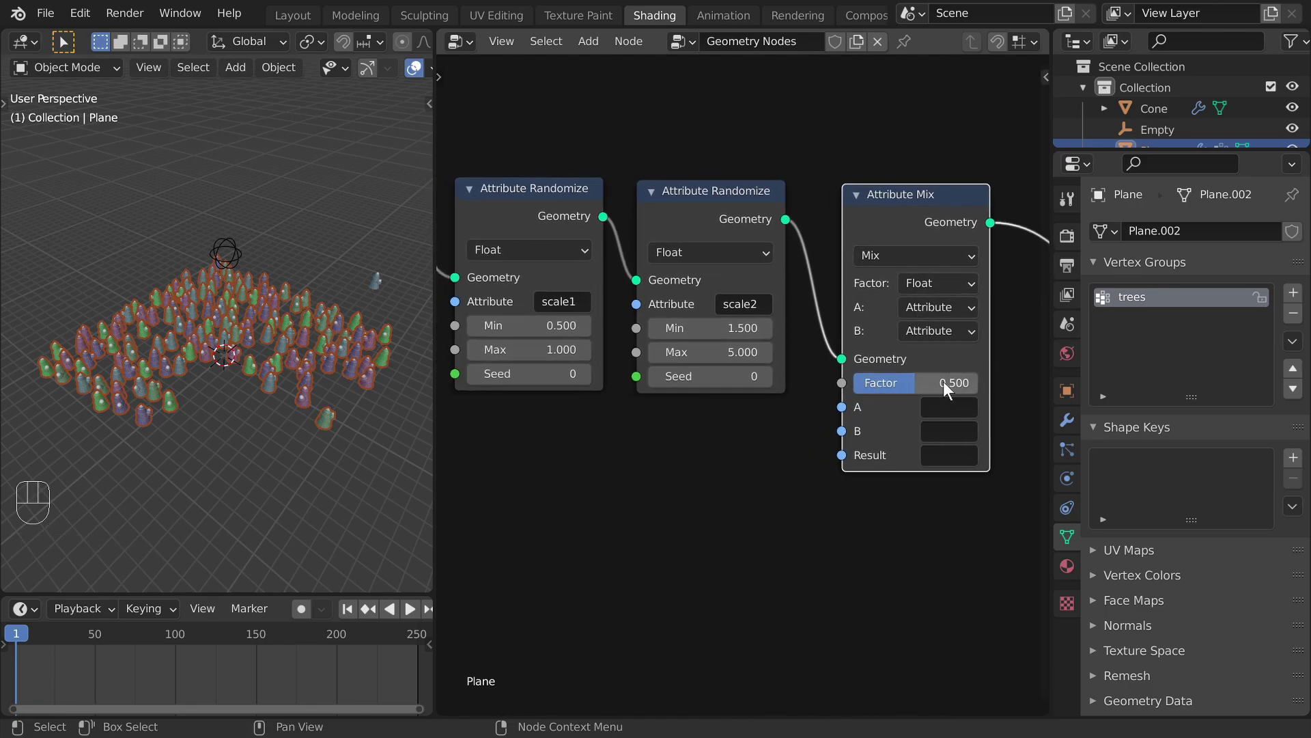
# Step: Set the Attribute Mix inputs to scale2 for A and scale1 for B
pyautogui.click(944, 429)
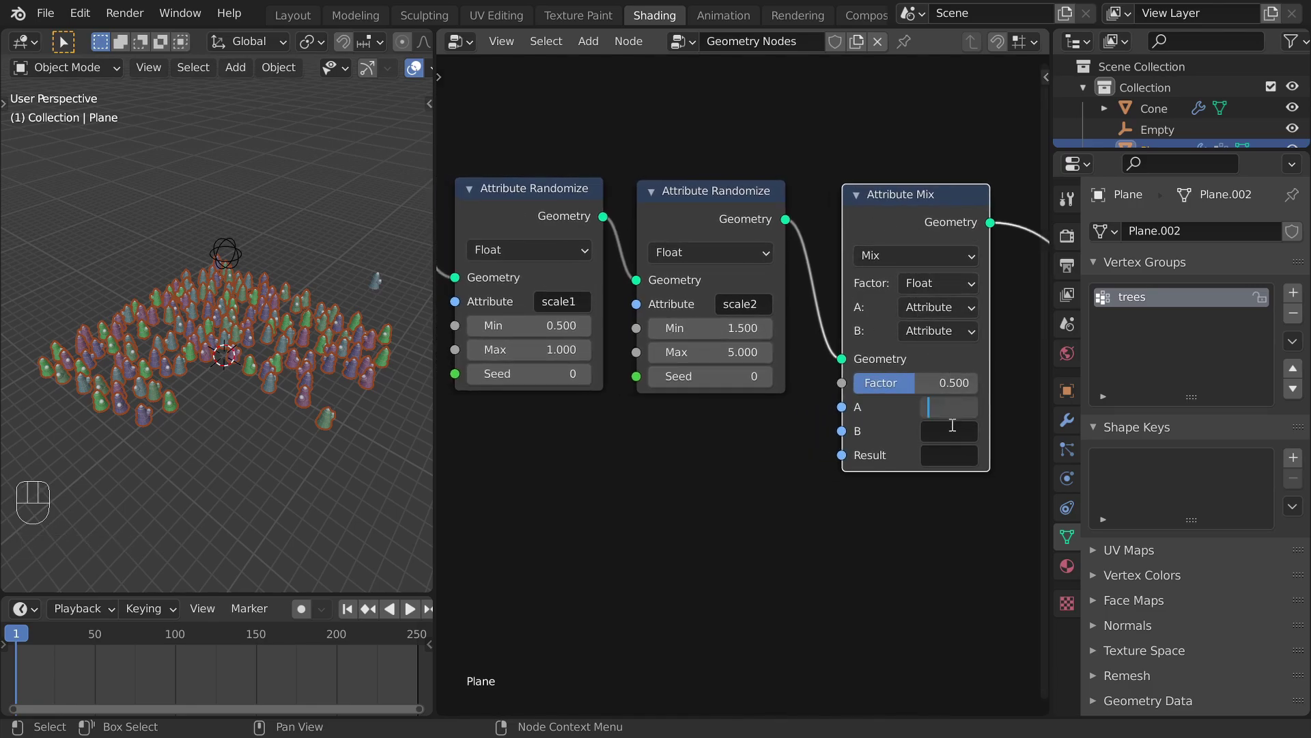
pyautogui.click(948, 457)
pyautogui.click(944, 457)
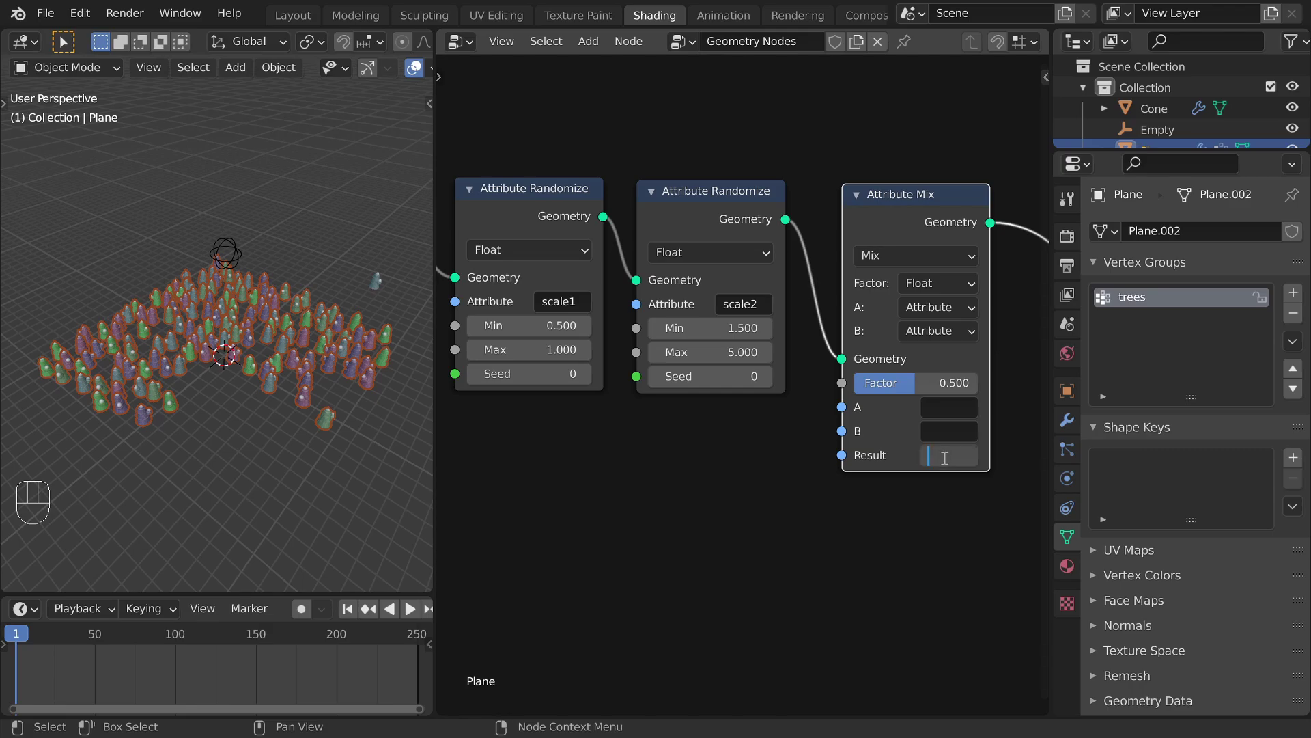
pyautogui.click(936, 411)
pyautogui.press('ctrl')
pyautogui.hotkey('ctrl', 'c')
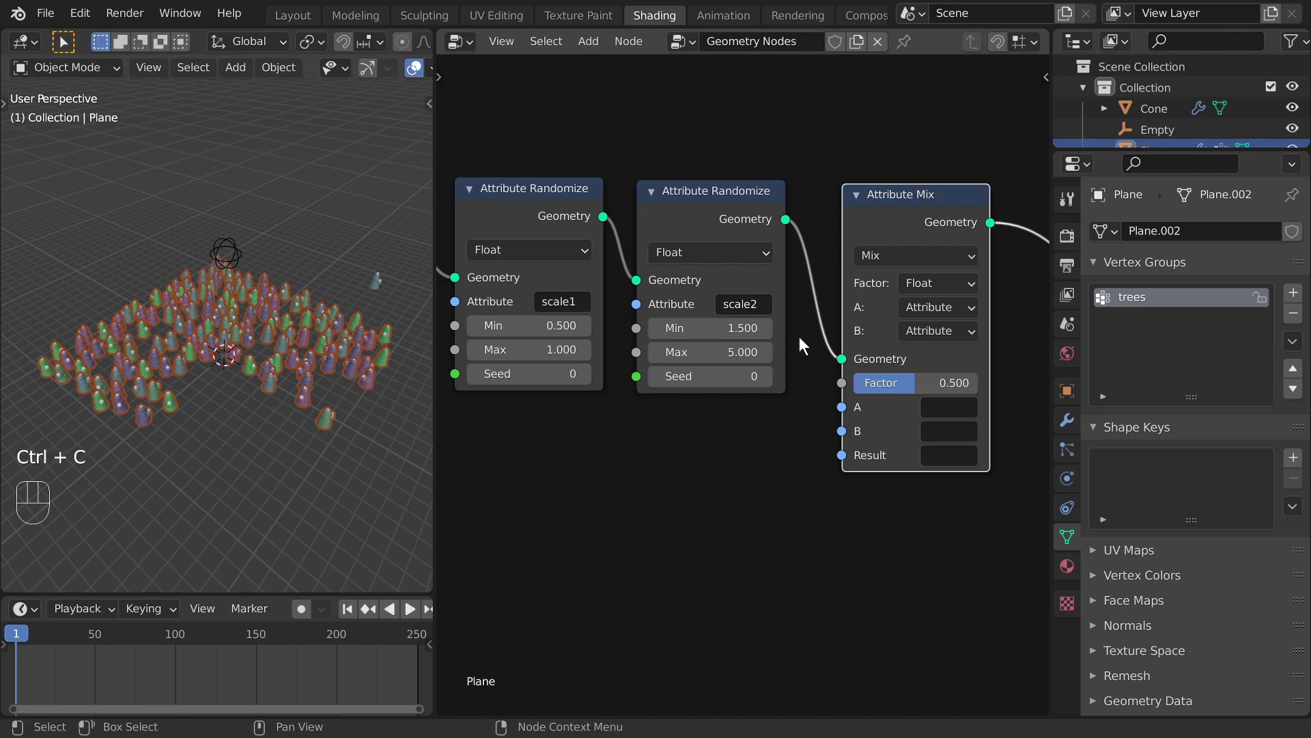
pyautogui.hotkey('ctrl', 'v')
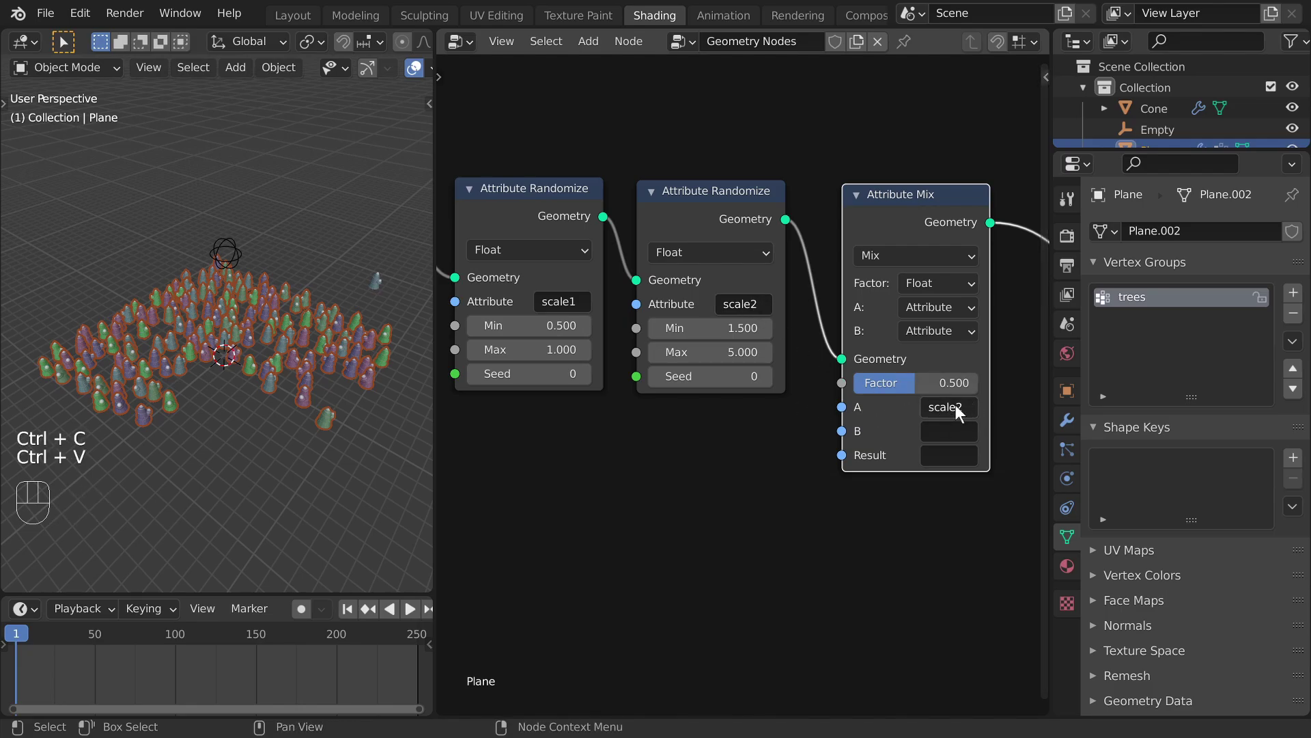
pyautogui.hotkey('ctrl', 'c')
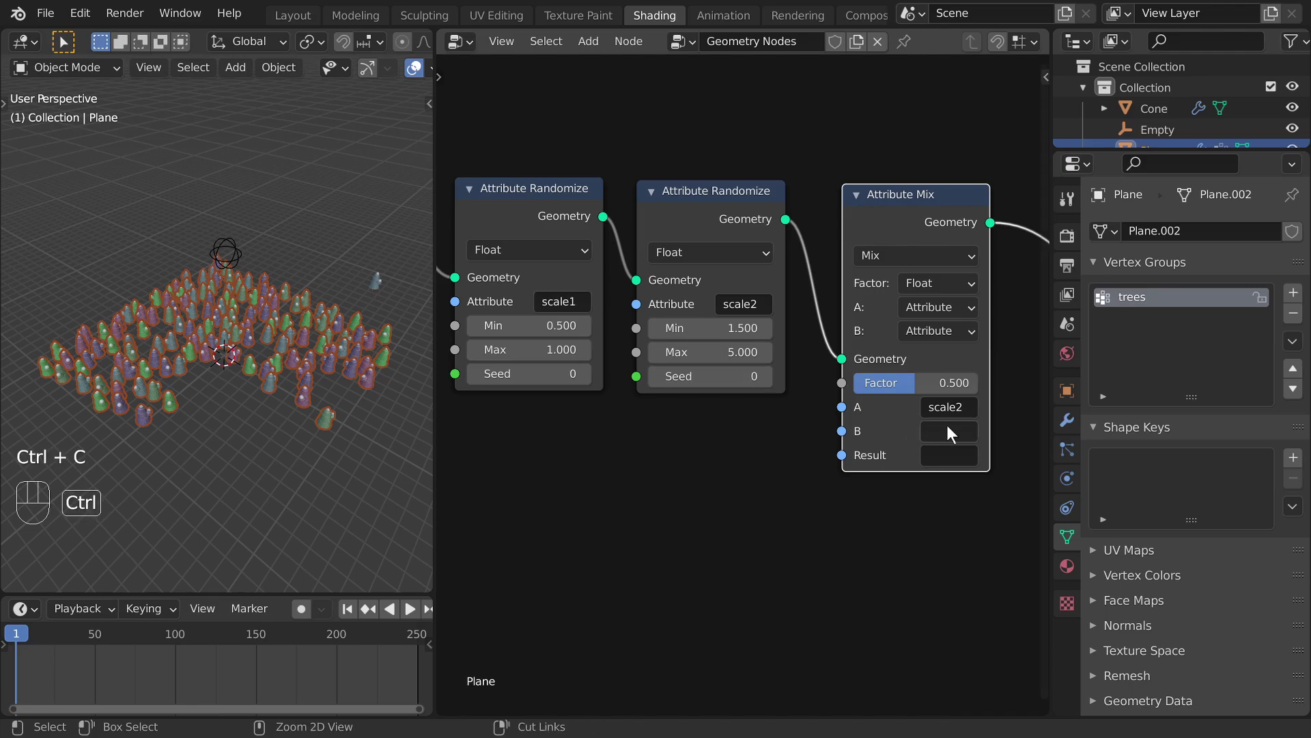
pyautogui.hotkey('ctrl', 'v')
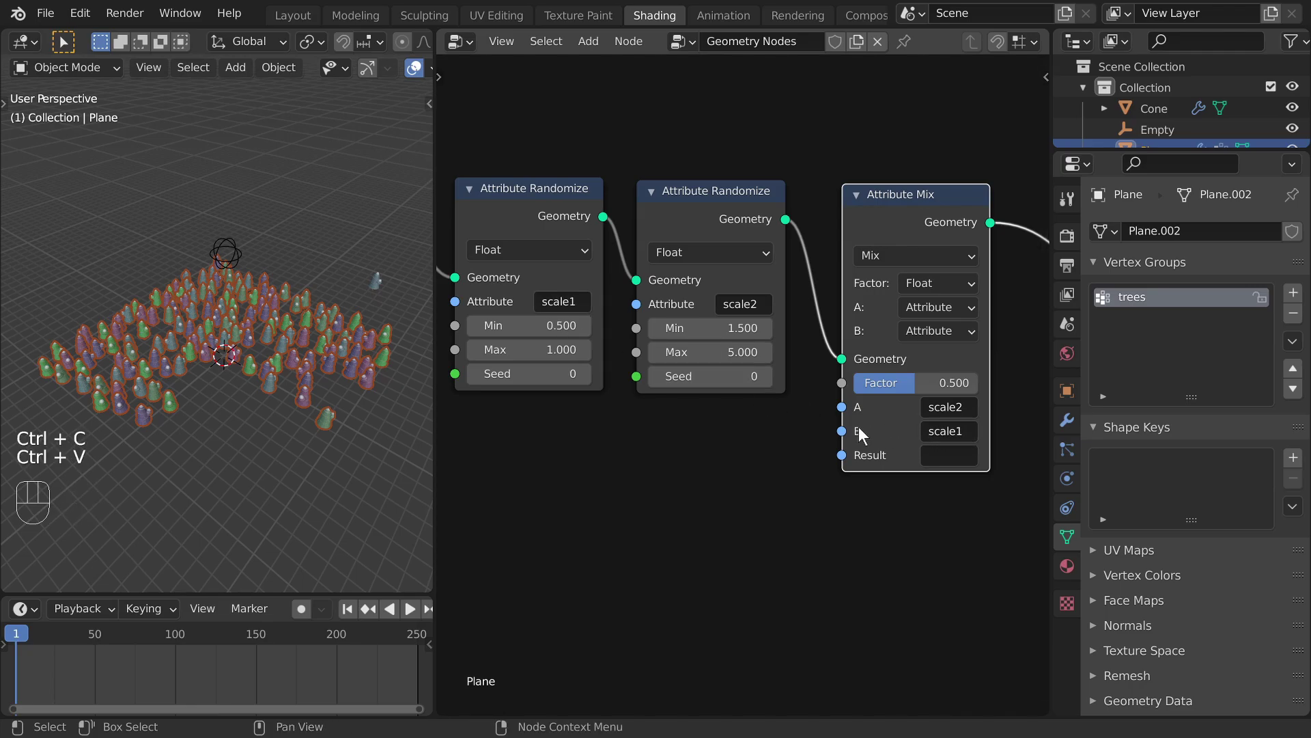
# Step: Name the mix result 'scale' and raise the factor to 0.677
pyautogui.click(944, 462)
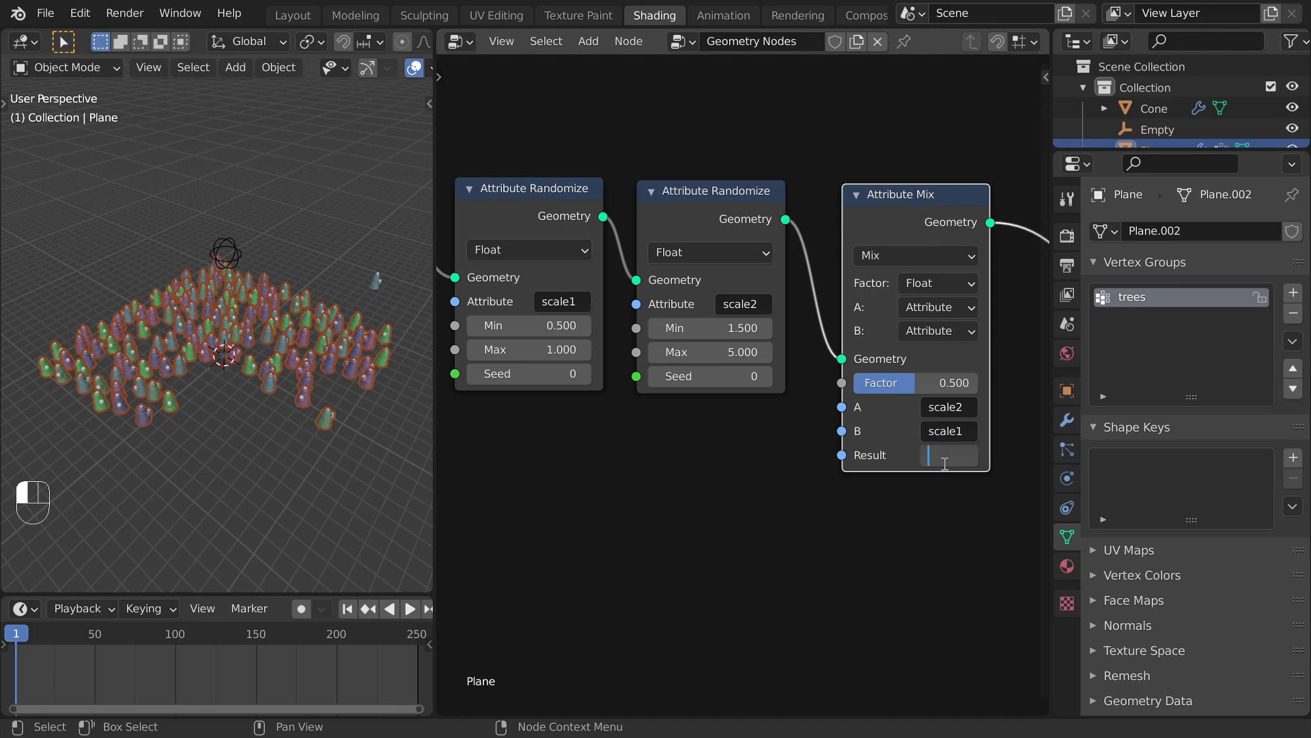
pyautogui.write('scale')
pyautogui.press('Return')
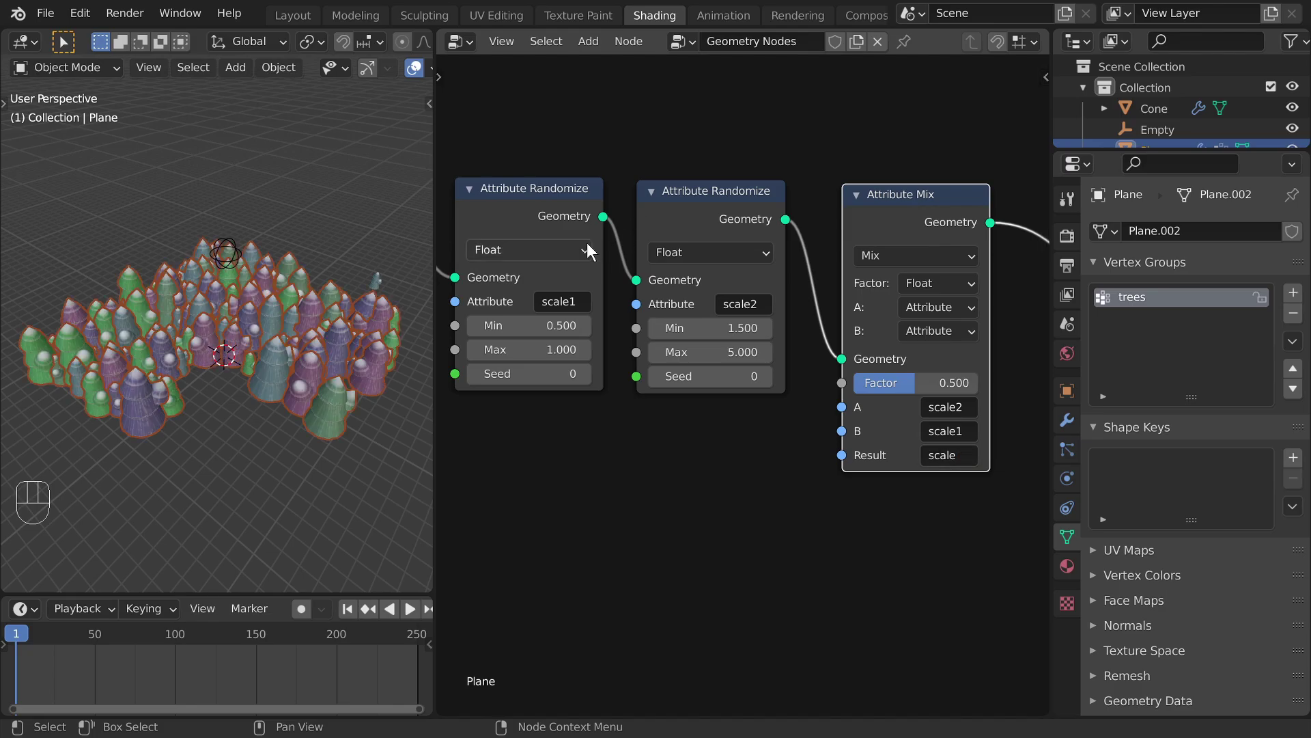
pyautogui.moveTo(955, 387)
pyautogui.mouseDown()
pyautogui.moveTo(916, 387)
pyautogui.moveTo(977, 386)
pyautogui.mouseUp()
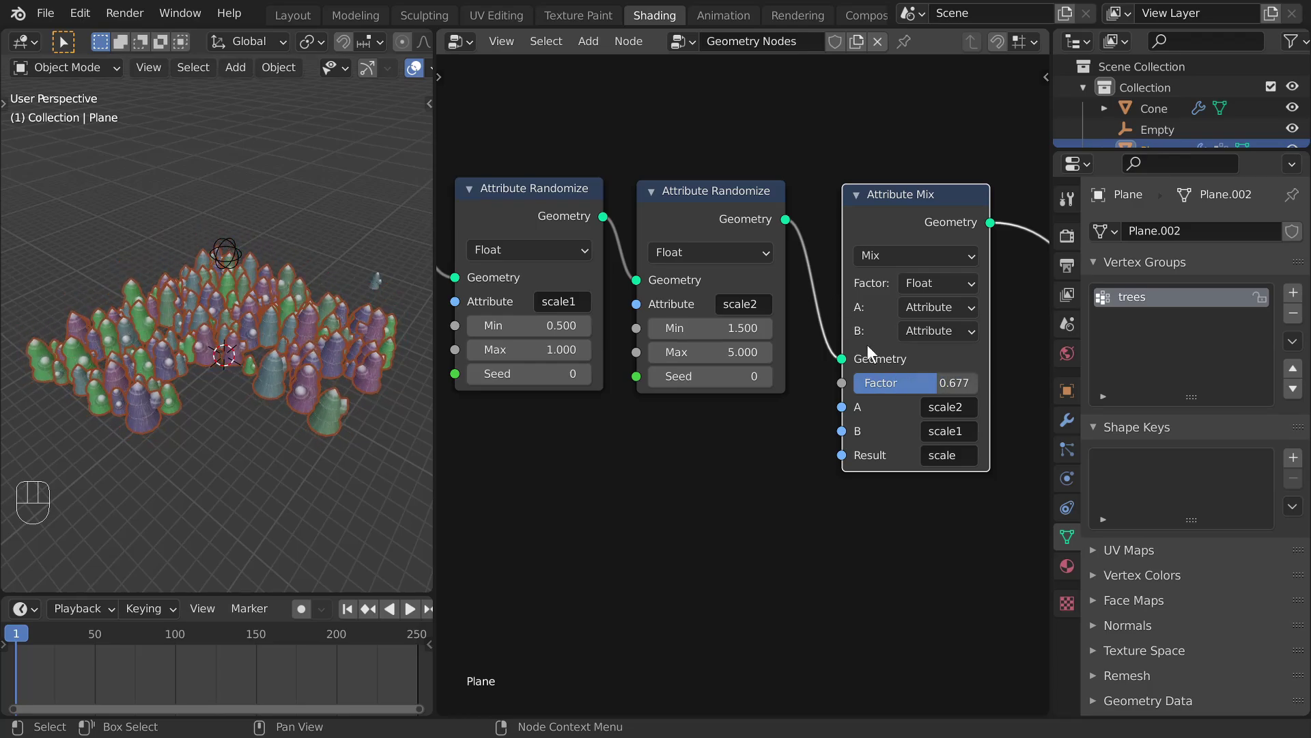
pyautogui.moveTo(988, 503); pyautogui.dragTo(912, 445)
# Step: Make the tree-covered Plane active again so its node tree shows
pyautogui.click(239, 255)
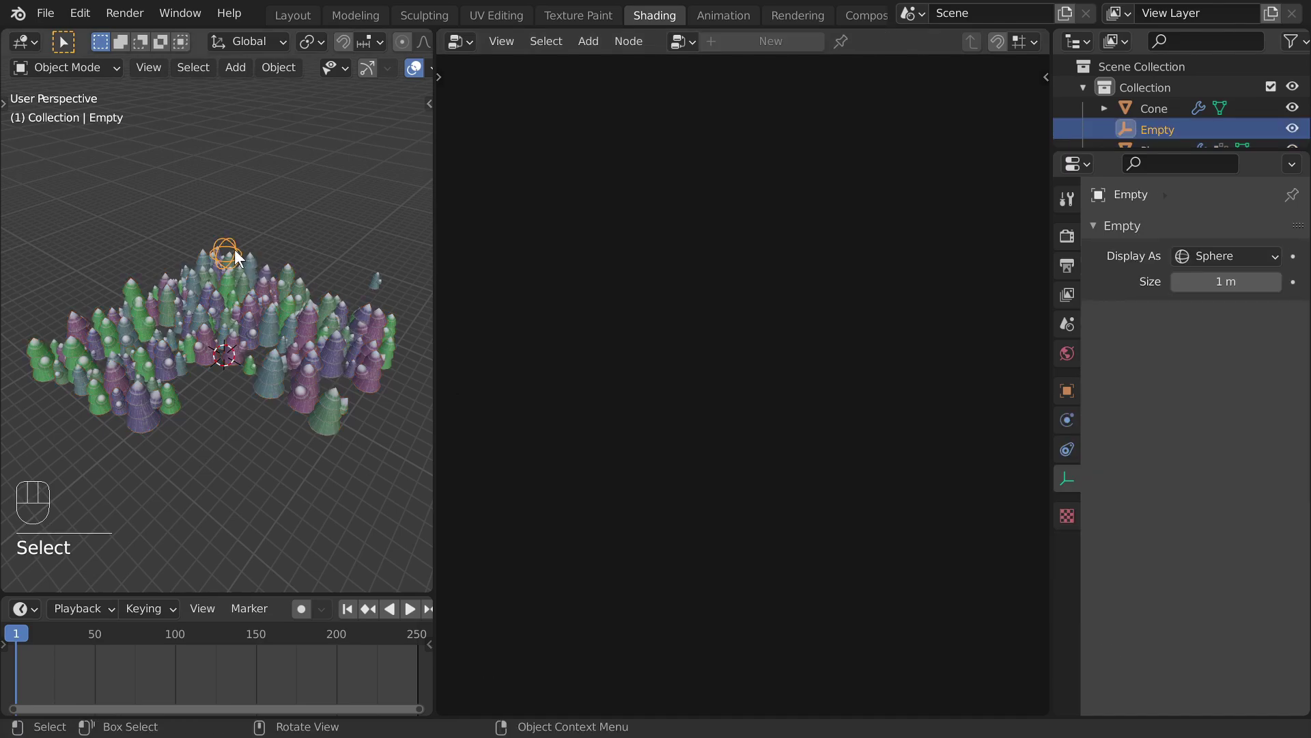
pyautogui.press('g')
pyautogui.rightClick(290, 219)
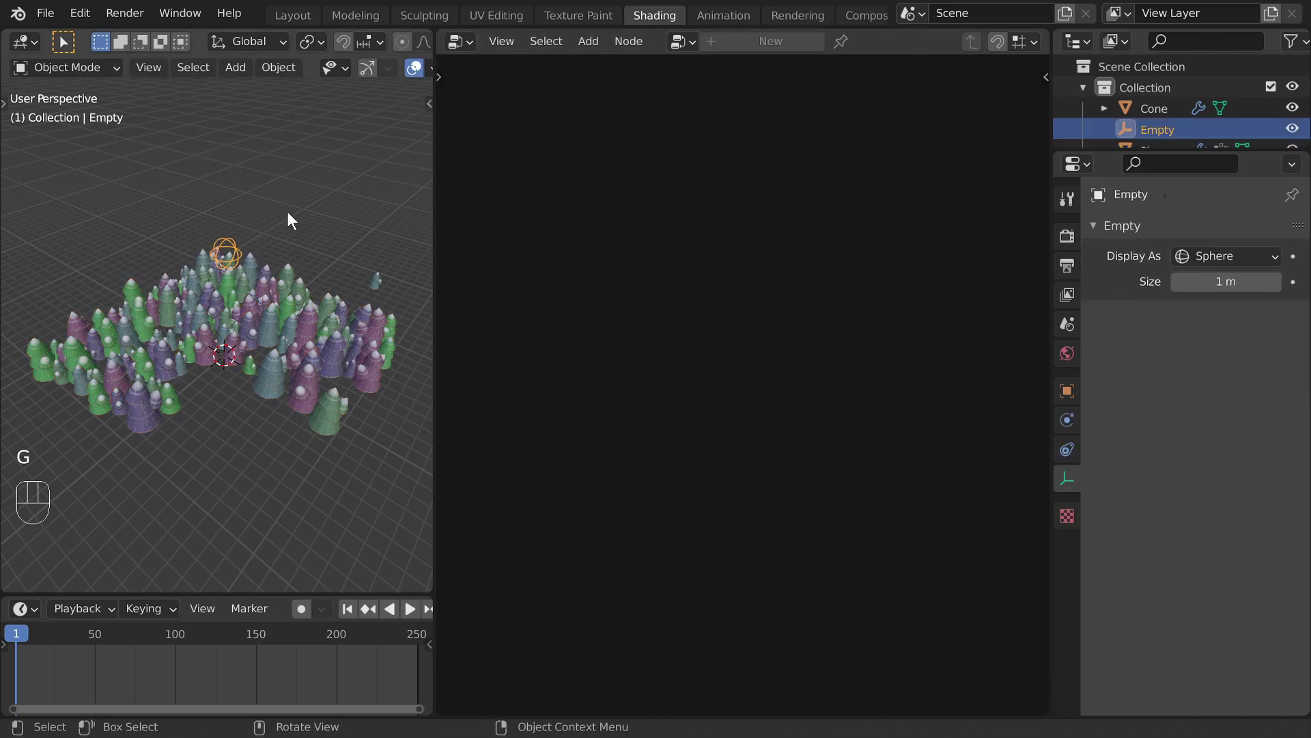
pyautogui.moveTo(256, 308); pyautogui.dragTo(273, 326)
pyautogui.click(273, 326)
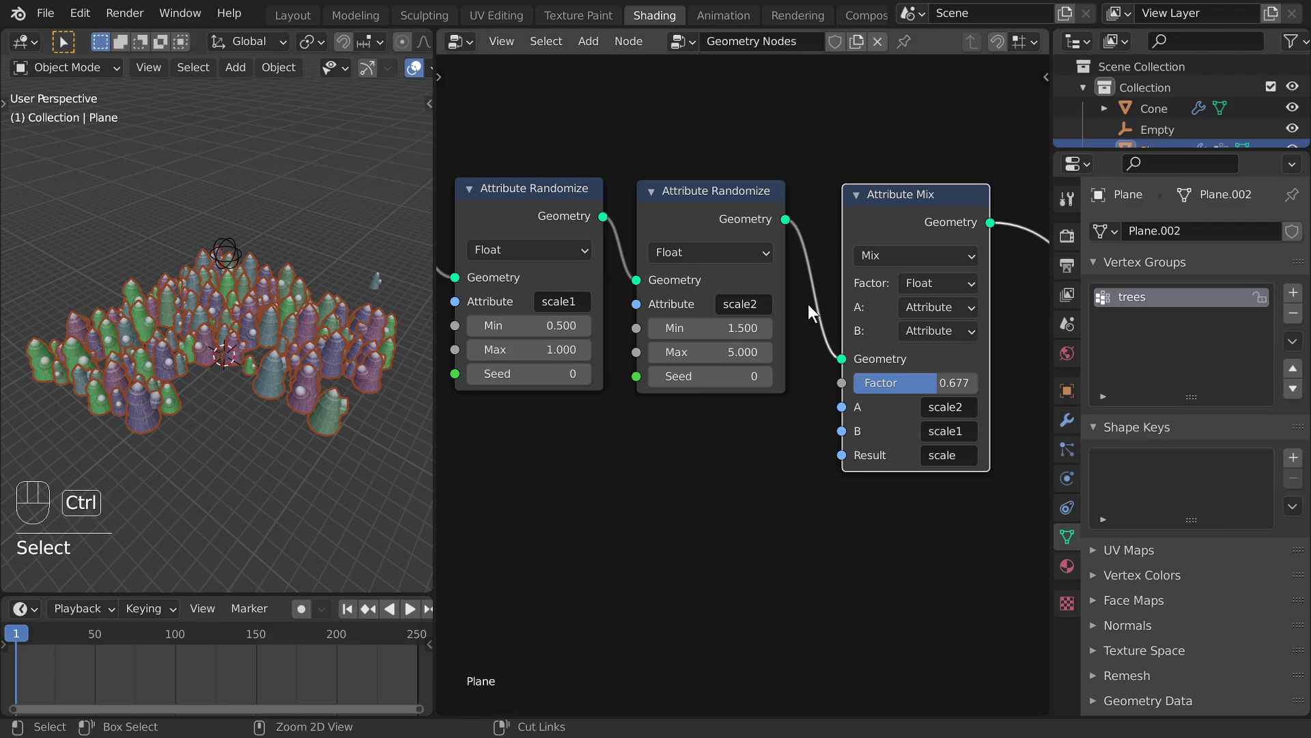
# Step: Move Point Instance and Group Output in beside Attribute Mix
pyautogui.moveTo(770, 415); pyautogui.dragTo(614, 444, button='middle')
pyautogui.moveTo(907, 264); pyautogui.dragTo(1025, 382)
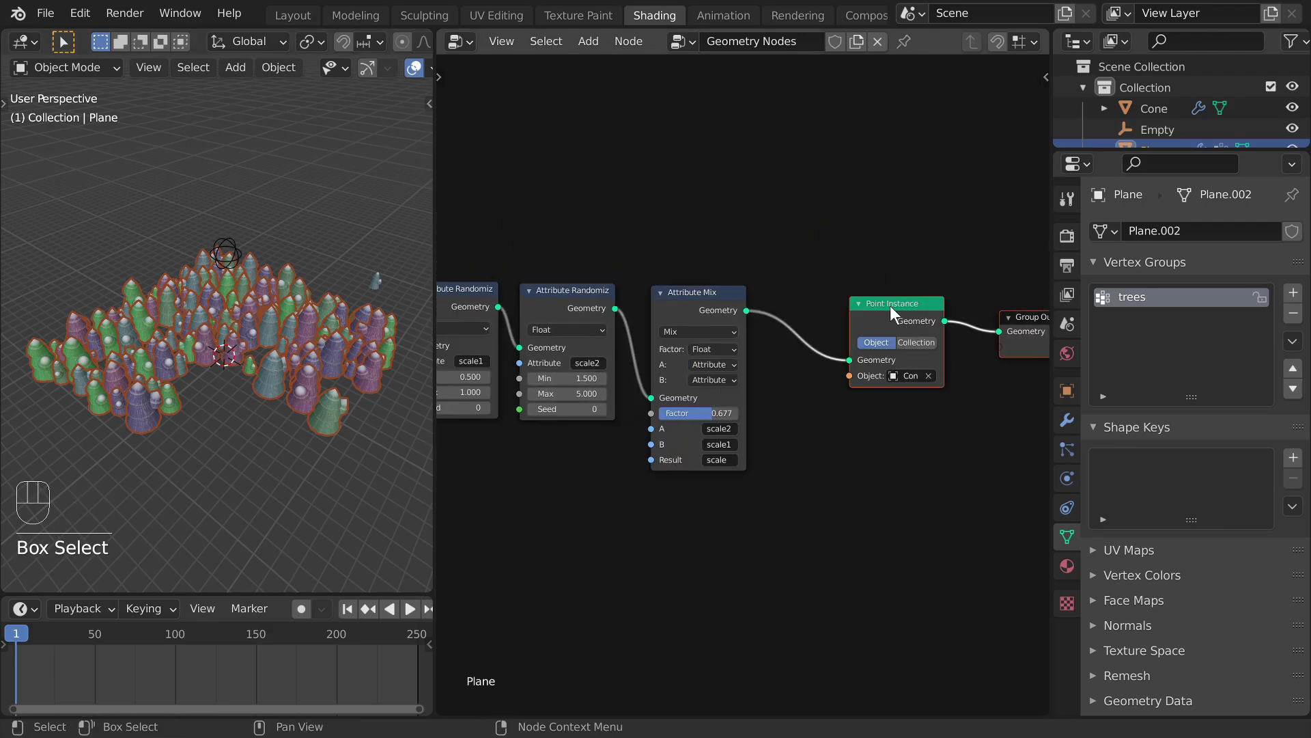
pyautogui.moveTo(891, 305); pyautogui.dragTo(815, 295)
pyautogui.press('g')
pyautogui.click(871, 276)
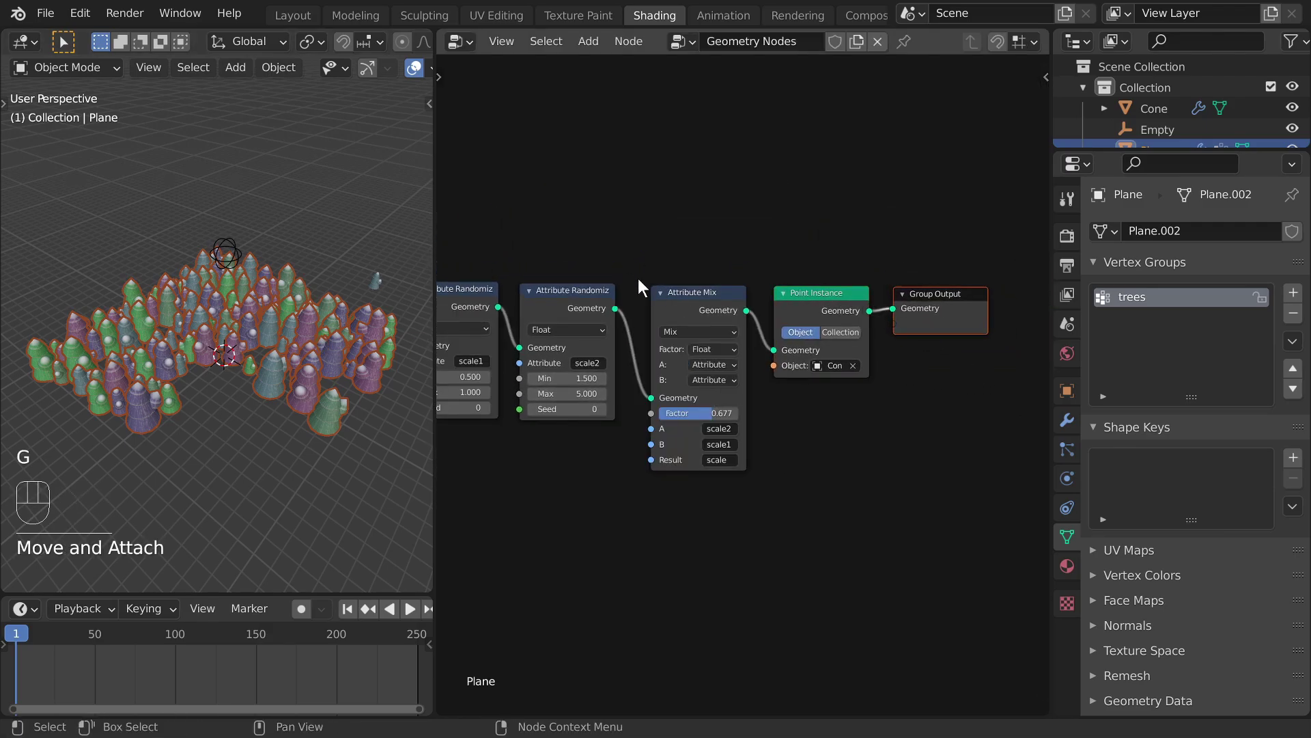
# Step: Check the Plane's modifier list without adding anything, then frame the whole node chain
pyautogui.click(1069, 420)
pyautogui.click(1131, 231)
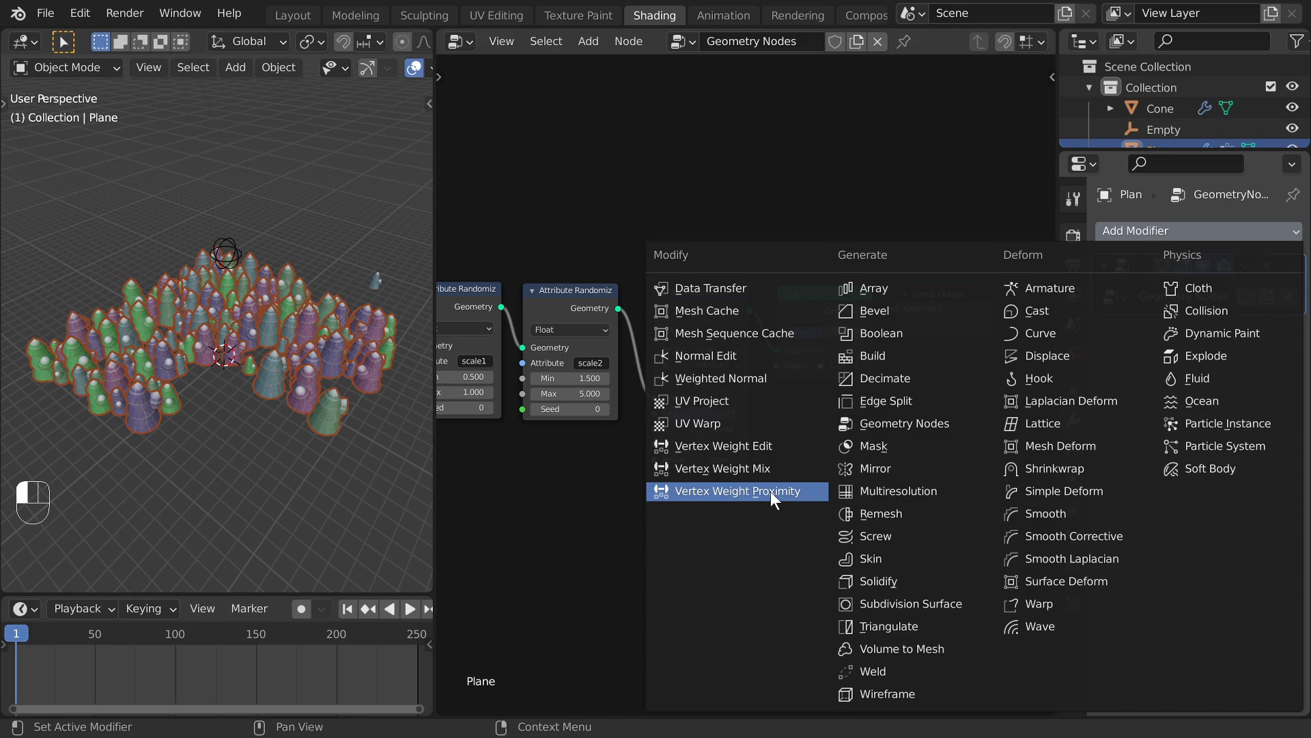
pyautogui.click(716, 186)
pyautogui.keyDown('ctrl'); pyautogui.moveTo(708, 186); pyautogui.dragTo(692, 313, button='middle'); pyautogui.keyUp('ctrl')
pyautogui.moveTo(567, 305); pyautogui.dragTo(608, 315, button='middle')
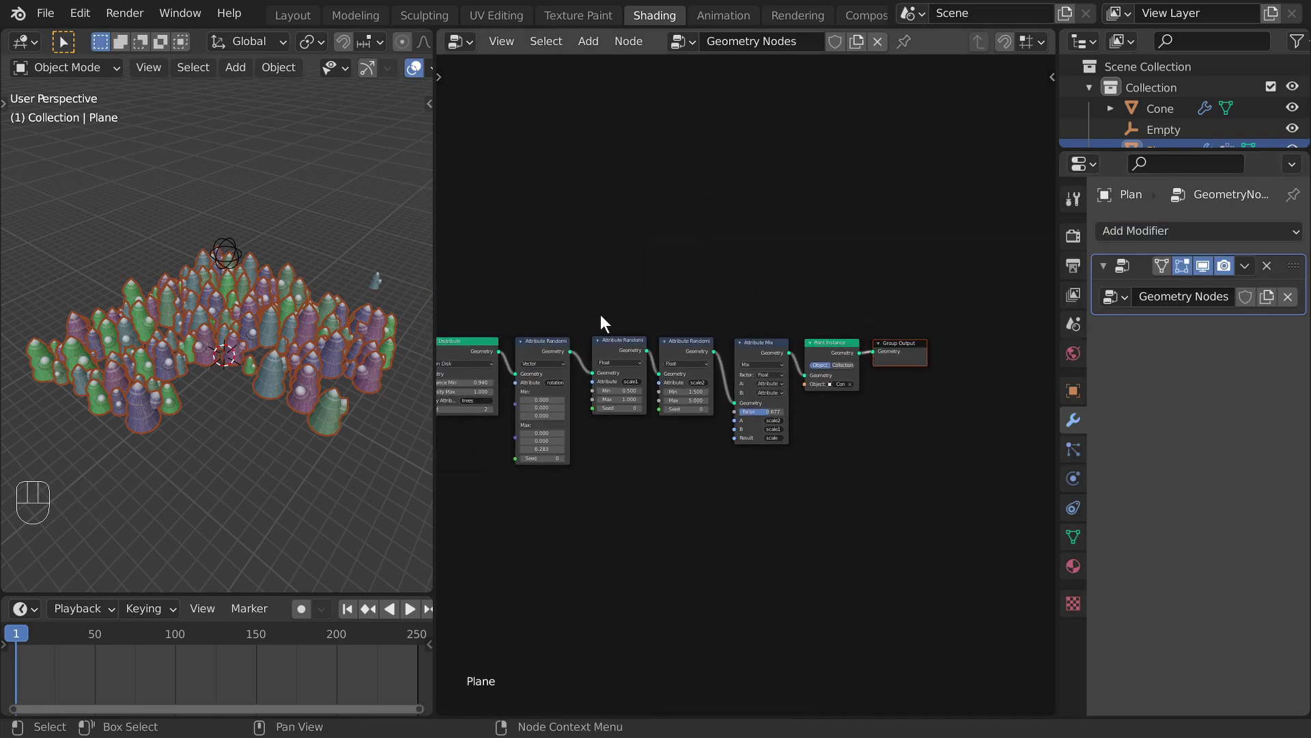
pyautogui.moveTo(444, 338); pyautogui.dragTo(515, 323, button='middle')
pyautogui.moveTo(605, 271); pyautogui.dragTo(605, 292, button='middle')
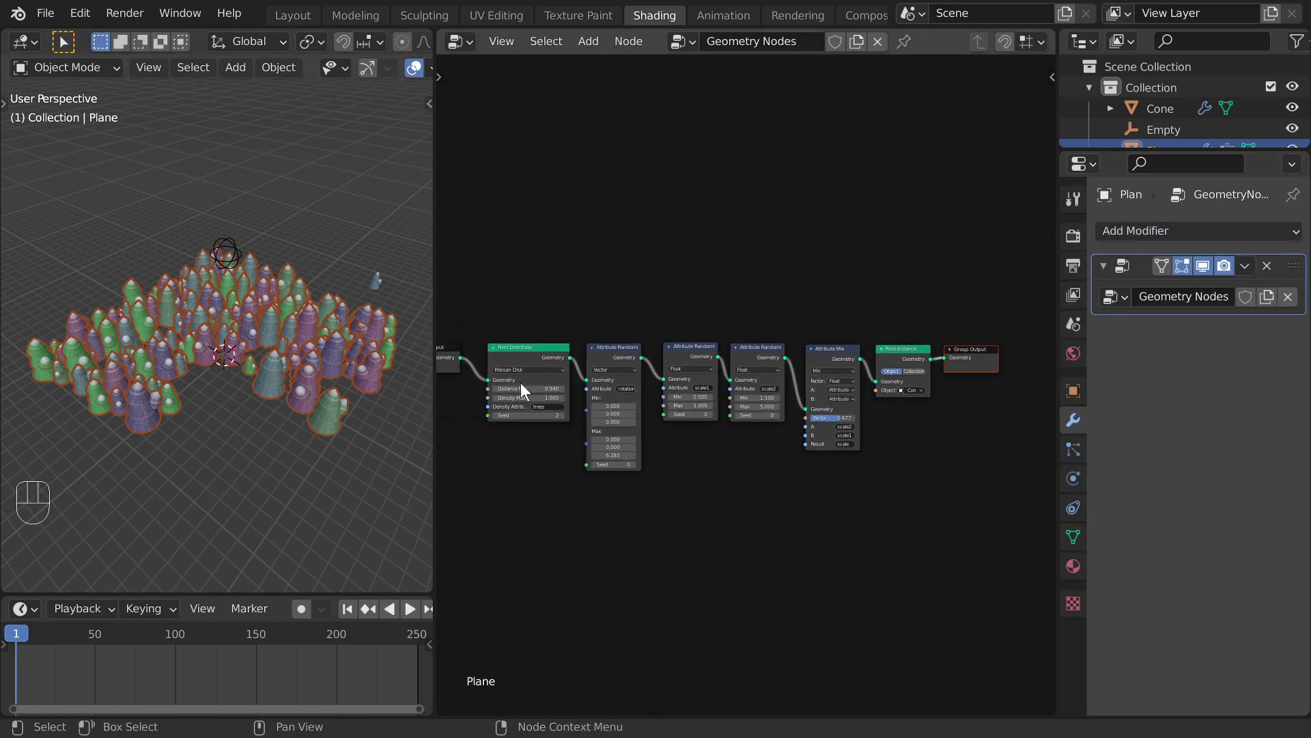
pyautogui.keyDown('ctrl'); pyautogui.moveTo(633, 231); pyautogui.dragTo(629, 262, button='middle'); pyautogui.keyUp('ctrl')
# Step: Add an Object Info node above the chain referencing the Empty
pyautogui.hotkey('shift', 'a')
pyautogui.click(703, 295)
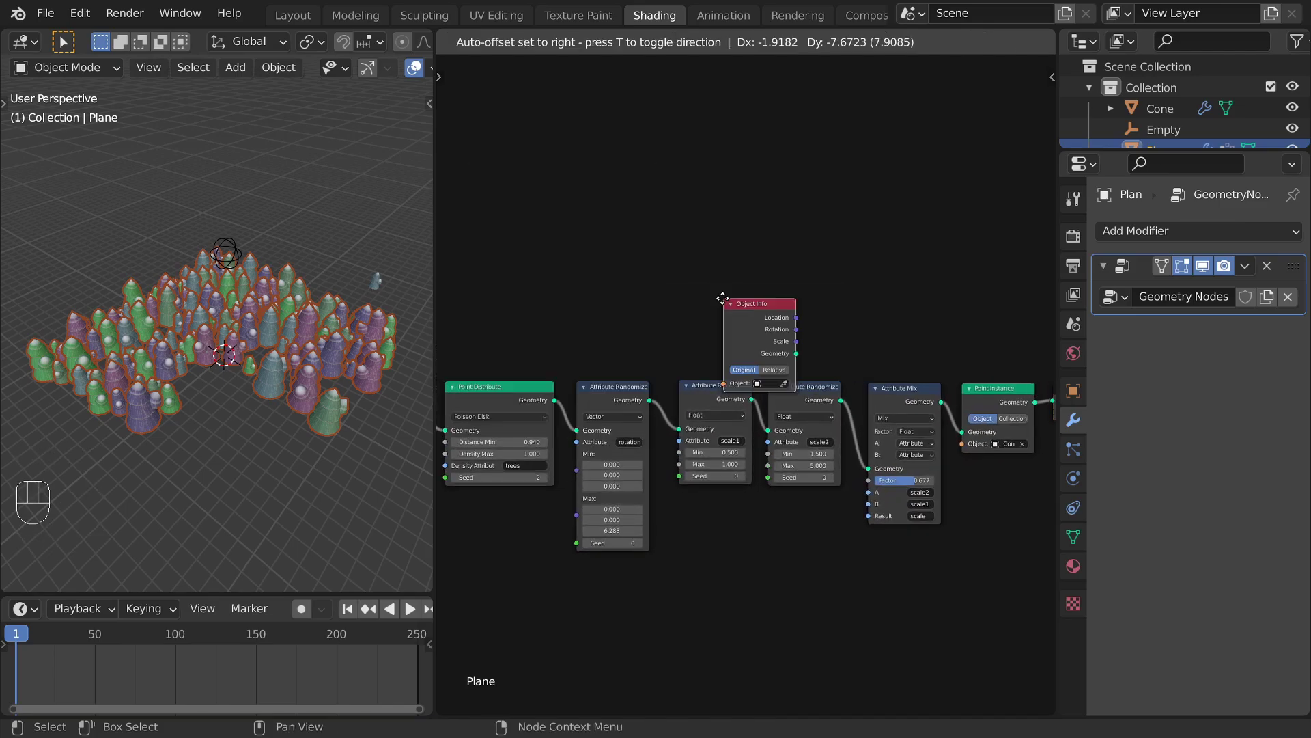
pyautogui.click(642, 200)
pyautogui.scroll(3, 688, 308)
pyautogui.click(718, 344)
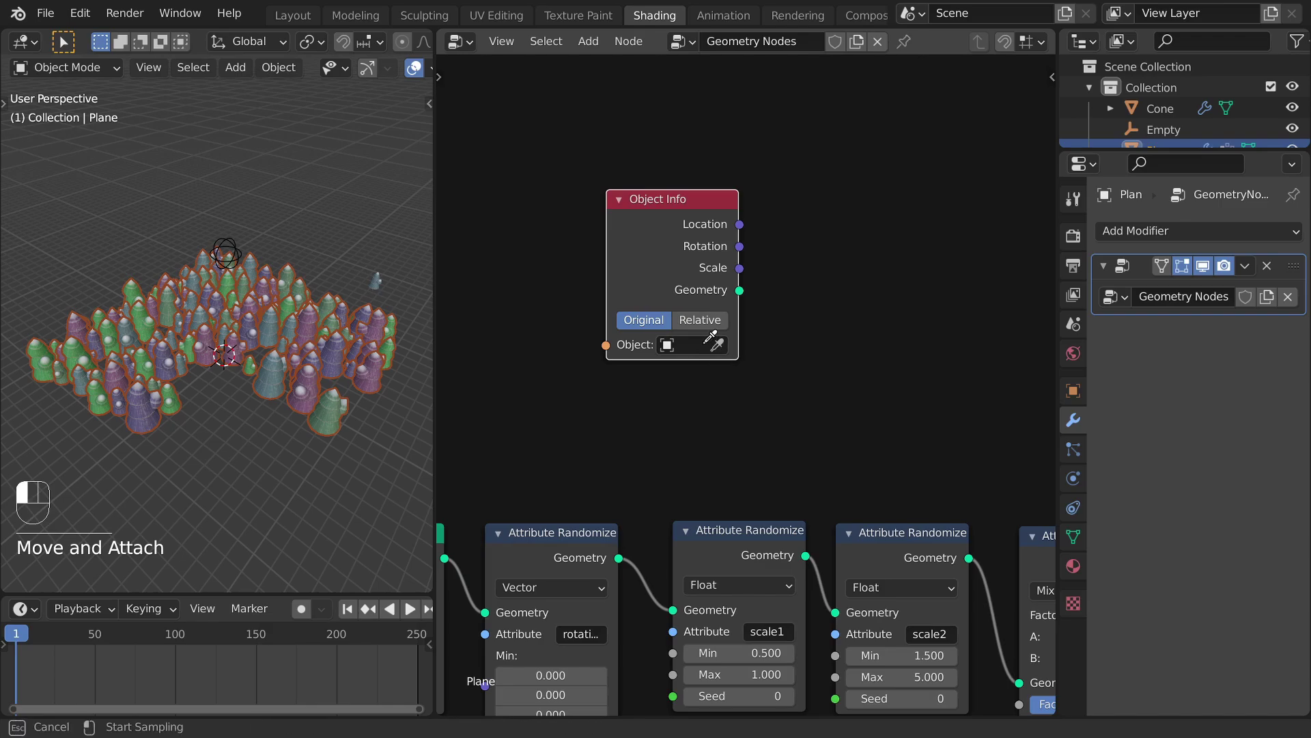
pyautogui.click(227, 235)
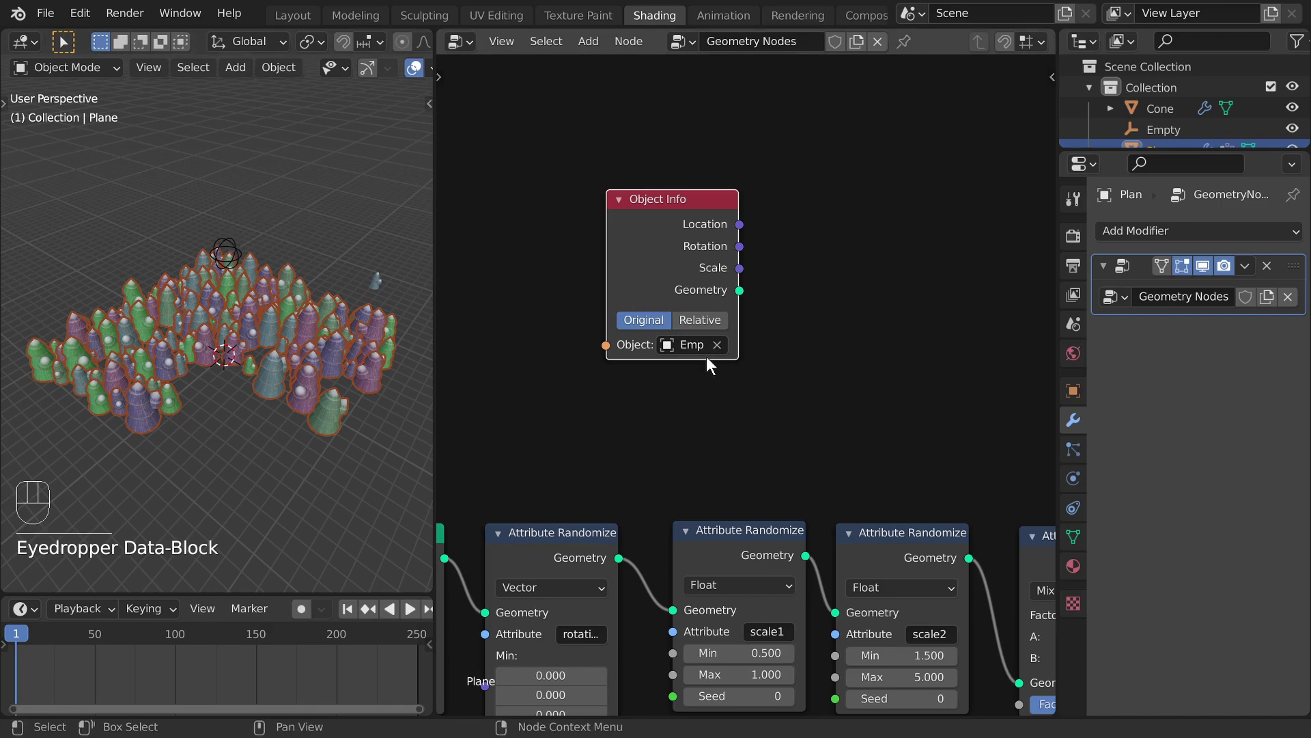
# Step: Rearrange the Object Info and Attribute Randomize nodes in the editor
pyautogui.moveTo(694, 249); pyautogui.dragTo(590, 315)
pyautogui.moveTo(727, 349); pyautogui.dragTo(675, 229, button='middle')
pyautogui.keyDown('ctrl'); pyautogui.moveTo(675, 230); pyautogui.dragTo(706, 290, button='middle'); pyautogui.keyUp('ctrl')
pyautogui.moveTo(707, 290); pyautogui.dragTo(634, 290, button='middle')
pyautogui.moveTo(556, 244); pyautogui.dragTo(762, 261)
pyautogui.moveTo(785, 347)
pyautogui.mouseDown(button='middle')
pyautogui.moveTo(594, 295)
pyautogui.moveTo(481, 292)
pyautogui.mouseUp(button='middle')
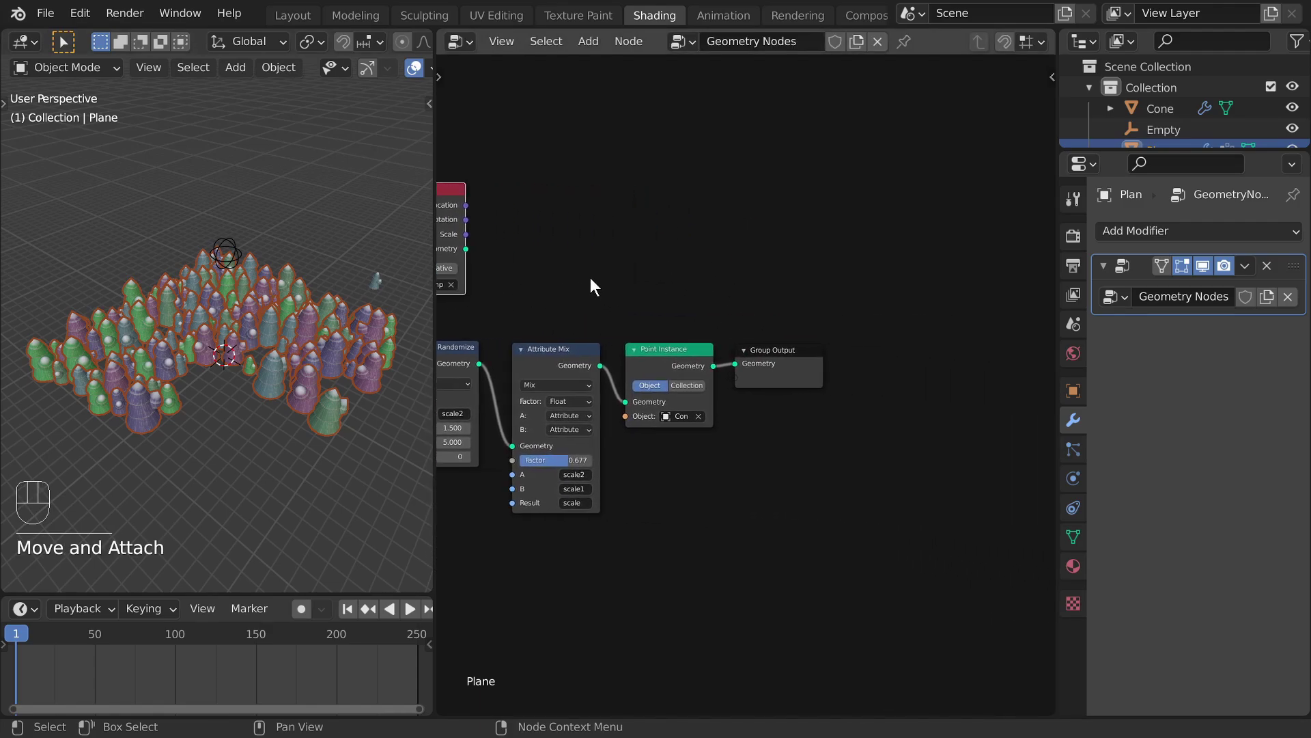
pyautogui.moveTo(614, 276); pyautogui.dragTo(881, 434)
pyautogui.moveTo(570, 337); pyautogui.dragTo(780, 308, button='middle')
pyautogui.moveTo(547, 316); pyautogui.dragTo(534, 317)
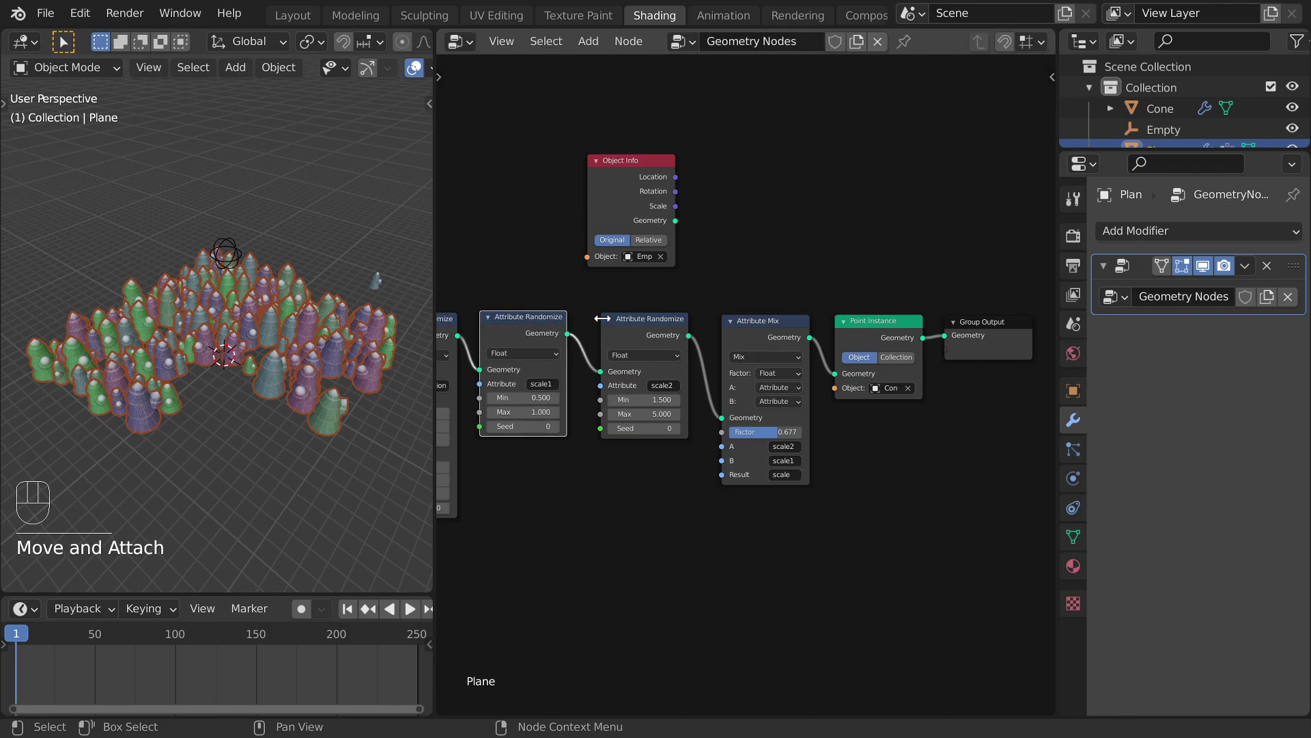
pyautogui.moveTo(649, 321); pyautogui.dragTo(642, 316)
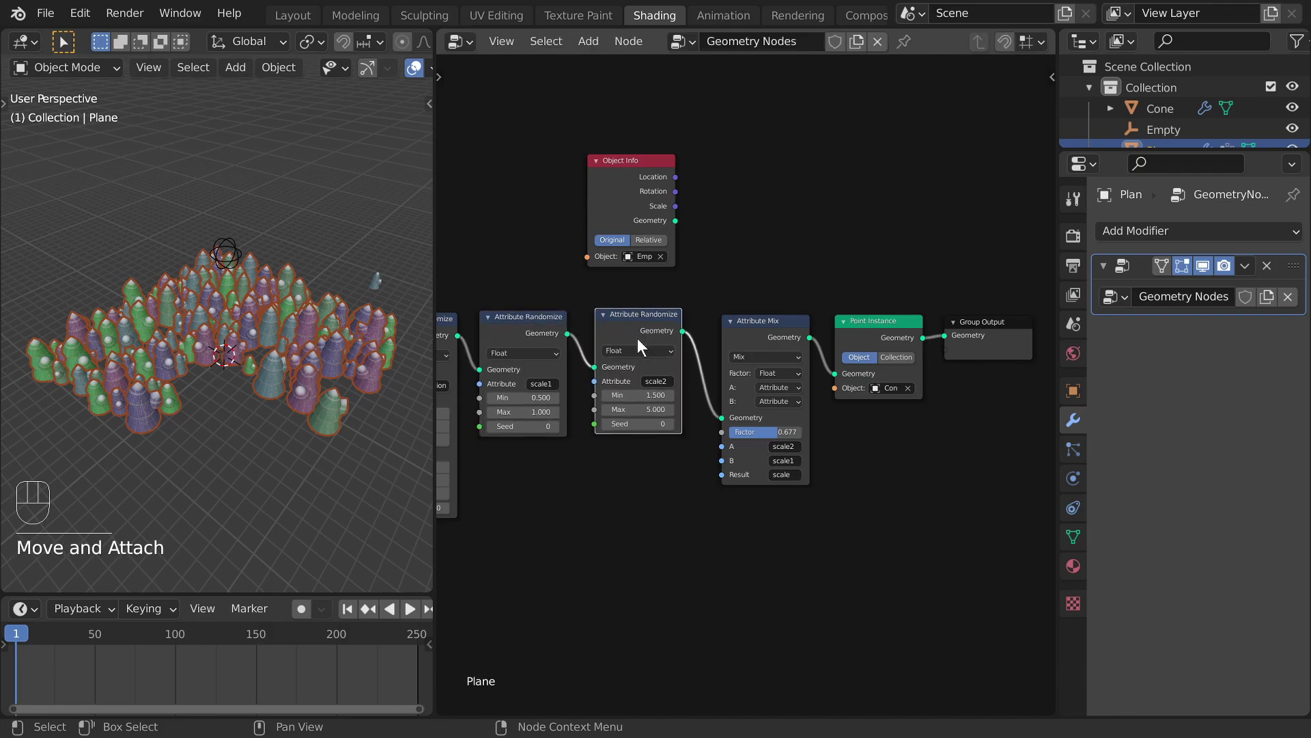
# Step: Shift Attribute Mix, Point Instance and Group Output right and raise the mix factor to 0.781
pyautogui.moveTo(761, 278); pyautogui.dragTo(996, 426)
pyautogui.moveTo(754, 325); pyautogui.dragTo(971, 312)
pyautogui.moveTo(815, 276); pyautogui.dragTo(787, 258, button='middle')
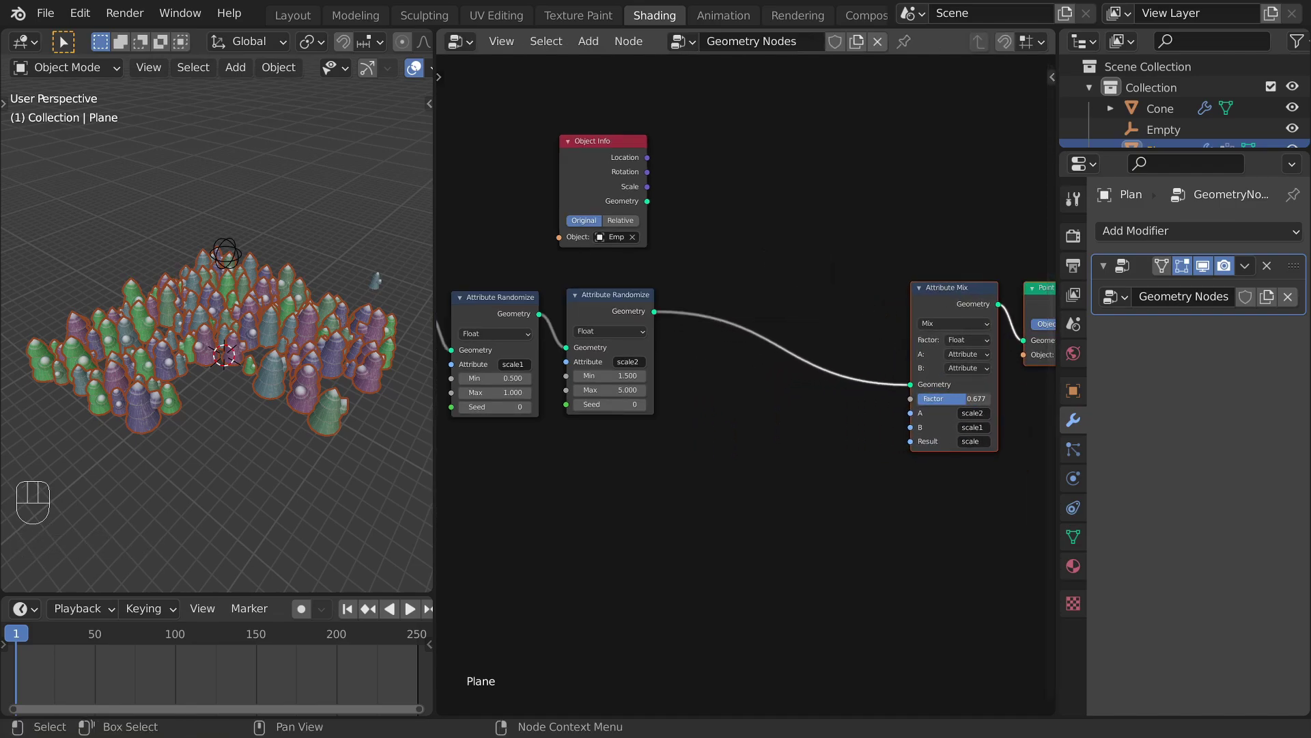
pyautogui.moveTo(956, 399); pyautogui.dragTo(982, 418)
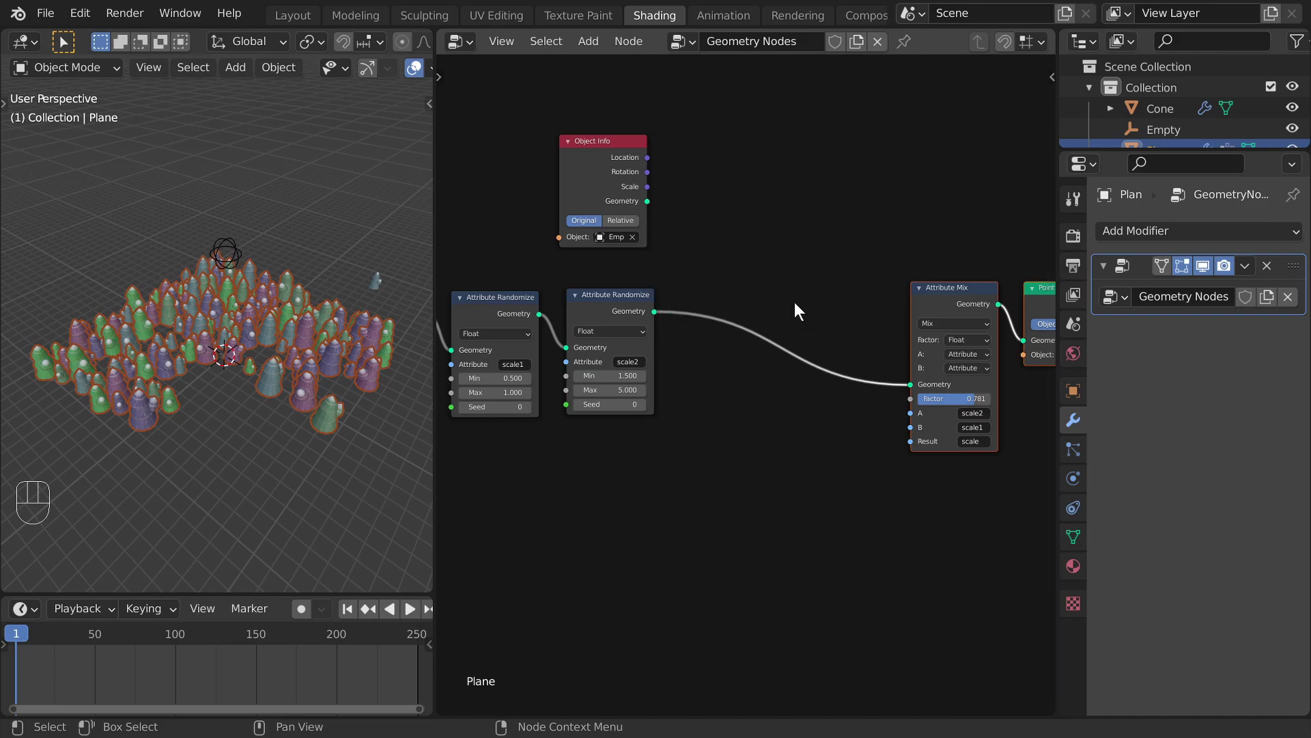
pyautogui.moveTo(787, 306); pyautogui.dragTo(714, 307, button='middle')
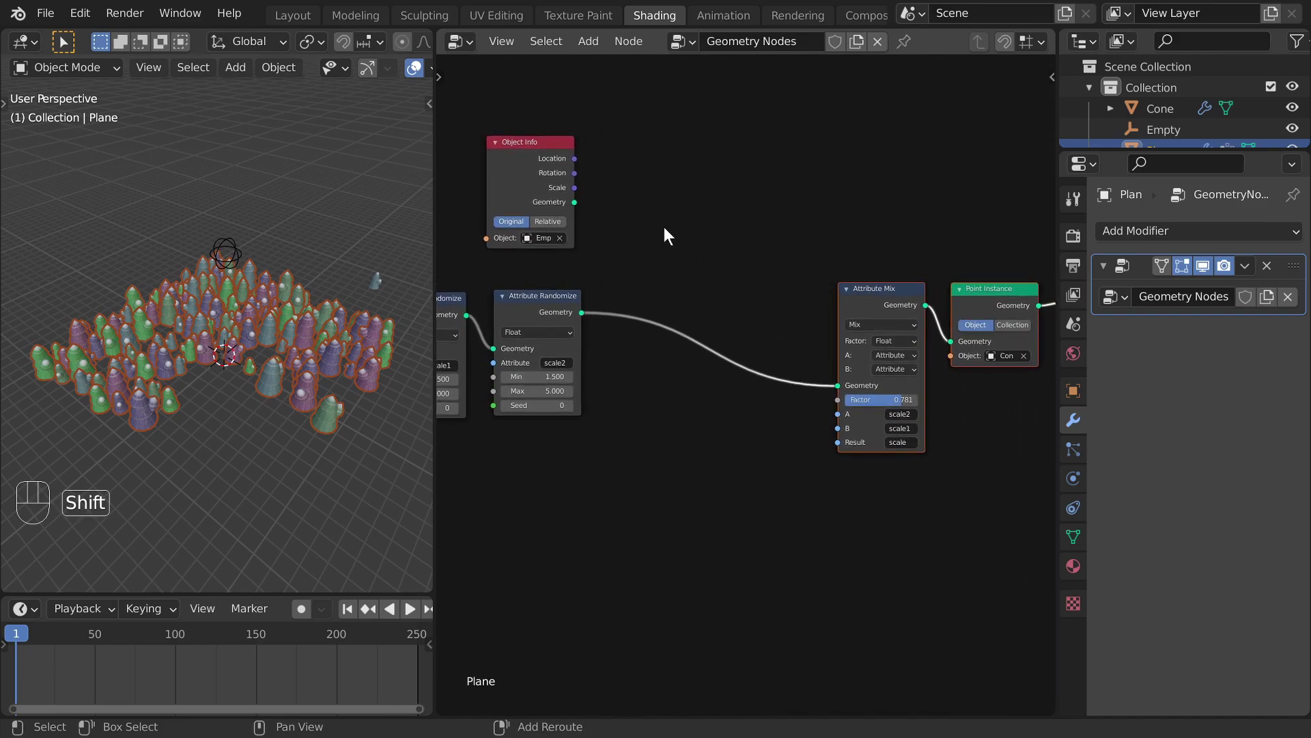
# Step: Insert an Attribute Vector Math node between Randomize and Mix set to Distance
pyautogui.hotkey('shift', 'a')
pyautogui.moveTo(632, 167)
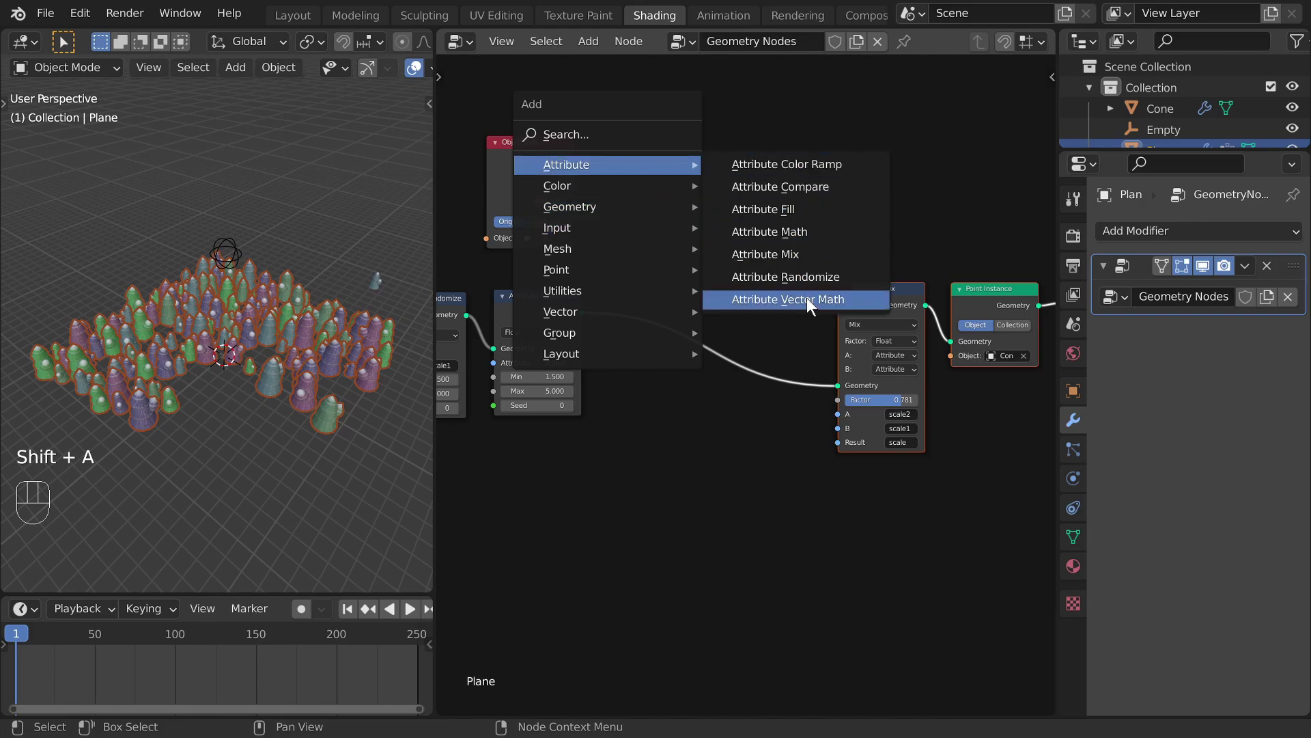
pyautogui.click(788, 300)
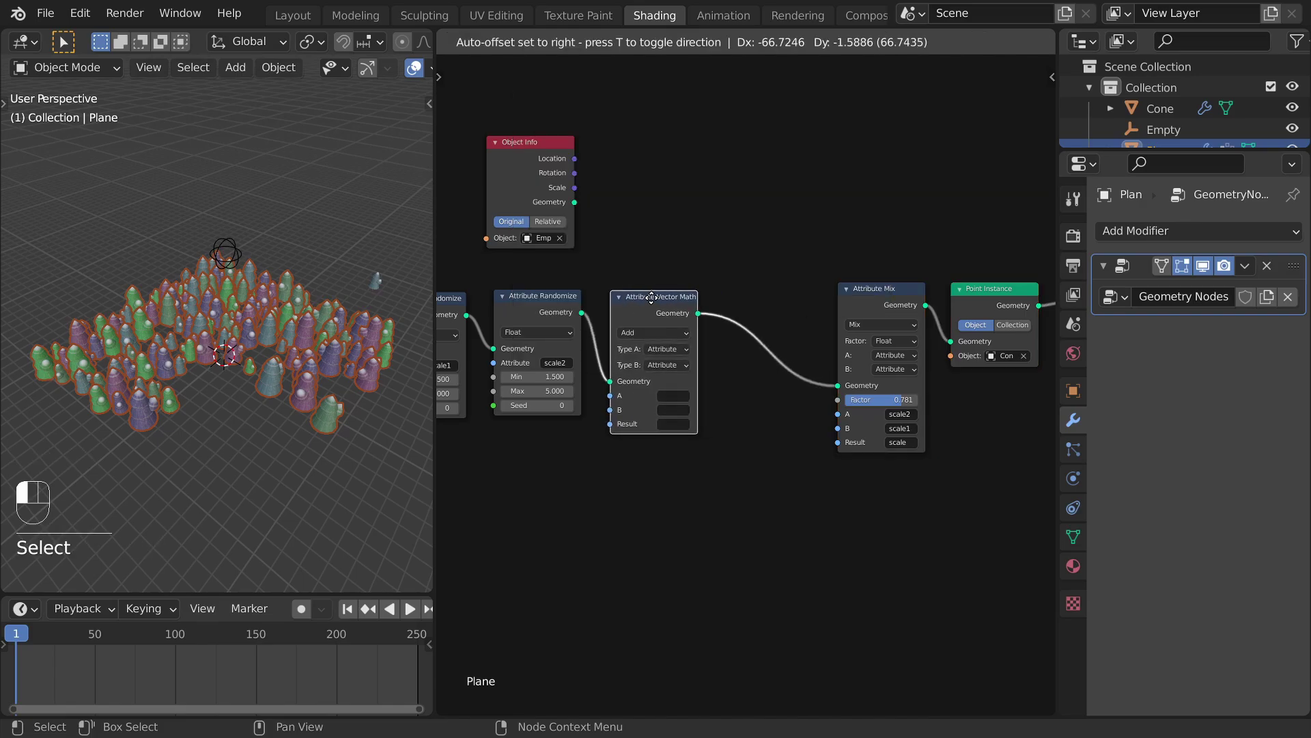
pyautogui.click(658, 311)
pyautogui.scroll(2, 659, 311)
pyautogui.moveTo(694, 354); pyautogui.dragTo(717, 390, button='middle')
pyautogui.click(719, 404)
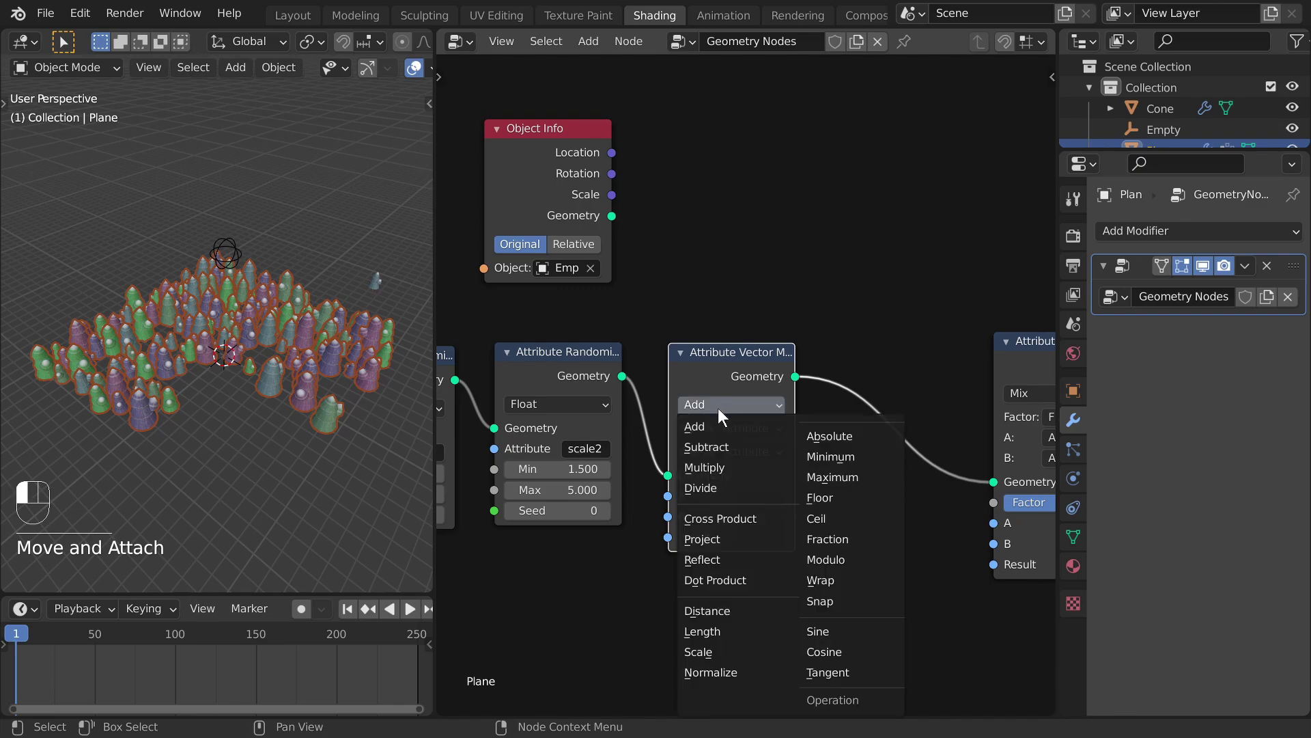
pyautogui.click(729, 611)
# Step: Set input A to 'position', make B a vector, and link the Empty's Location to it
pyautogui.moveTo(722, 576); pyautogui.dragTo(764, 445, button='middle')
pyautogui.moveTo(557, 98); pyautogui.dragTo(568, 521)
pyautogui.click(801, 362)
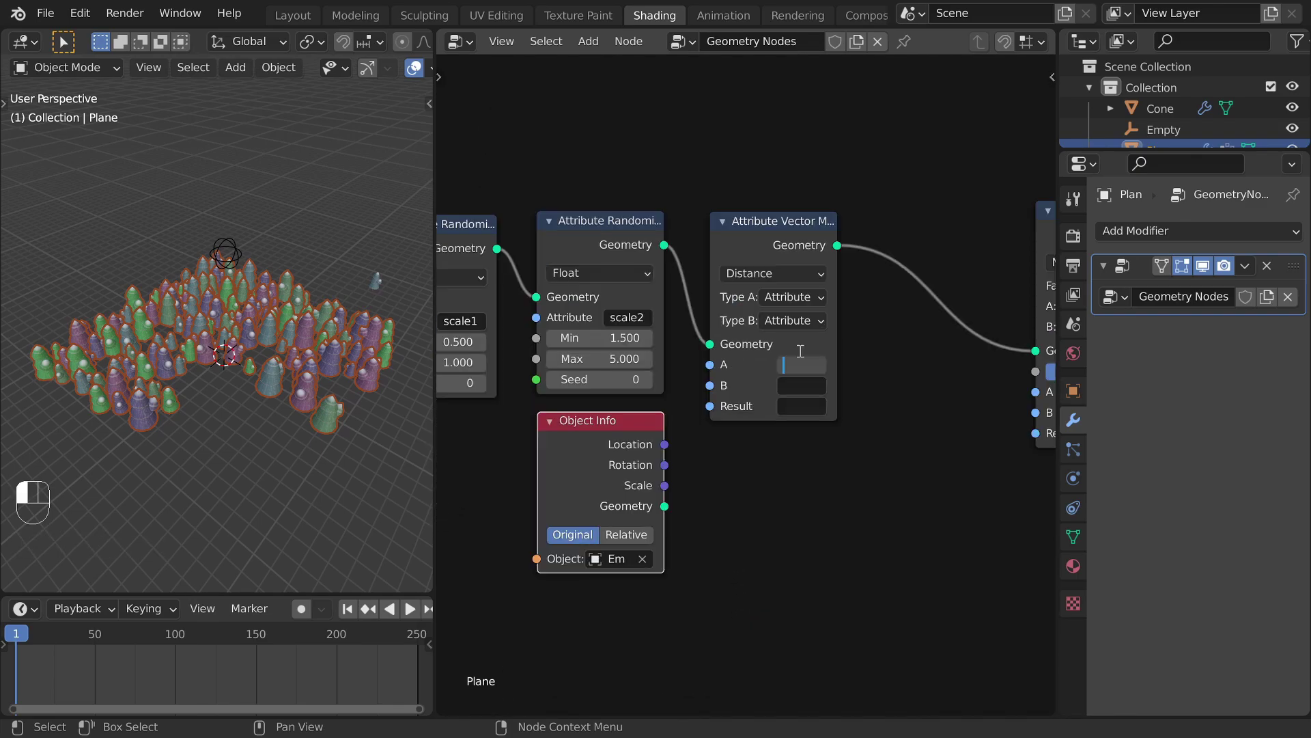
pyautogui.write('position')
pyautogui.press('Return')
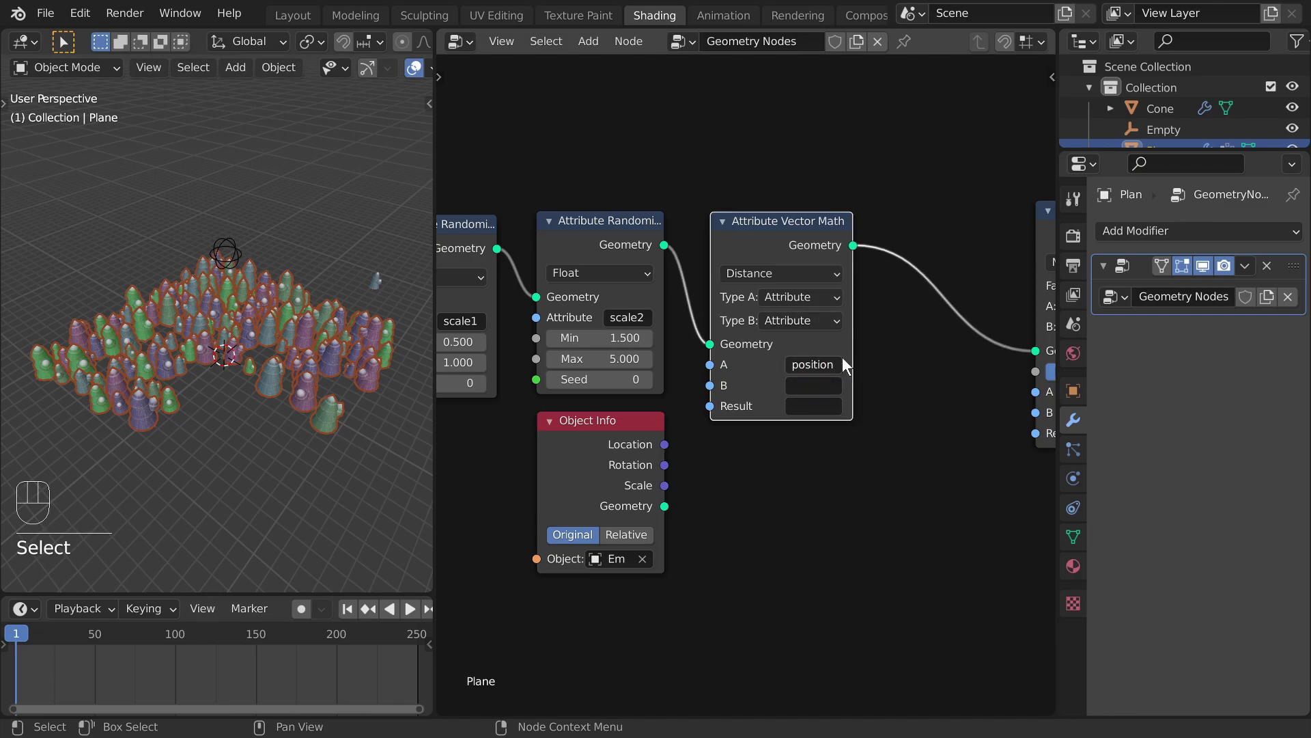
pyautogui.click(847, 324)
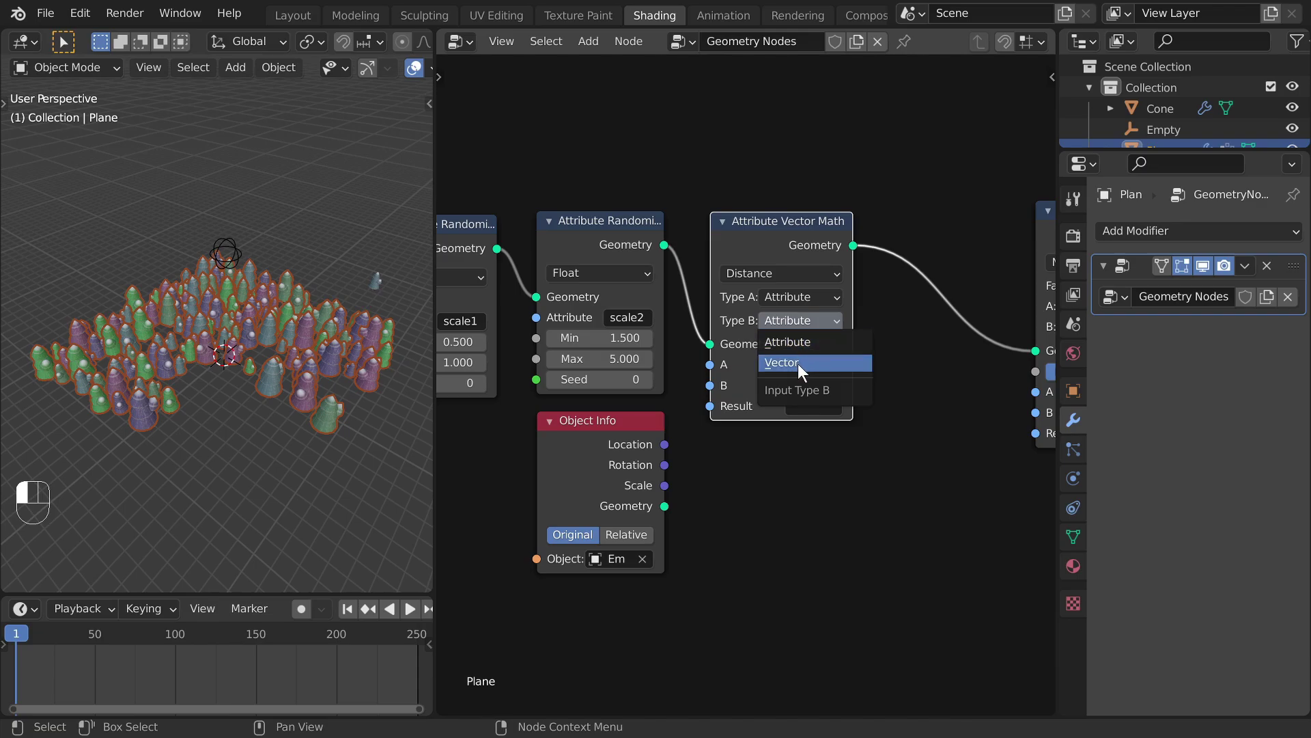
pyautogui.click(798, 363)
pyautogui.moveTo(664, 444); pyautogui.dragTo(711, 410)
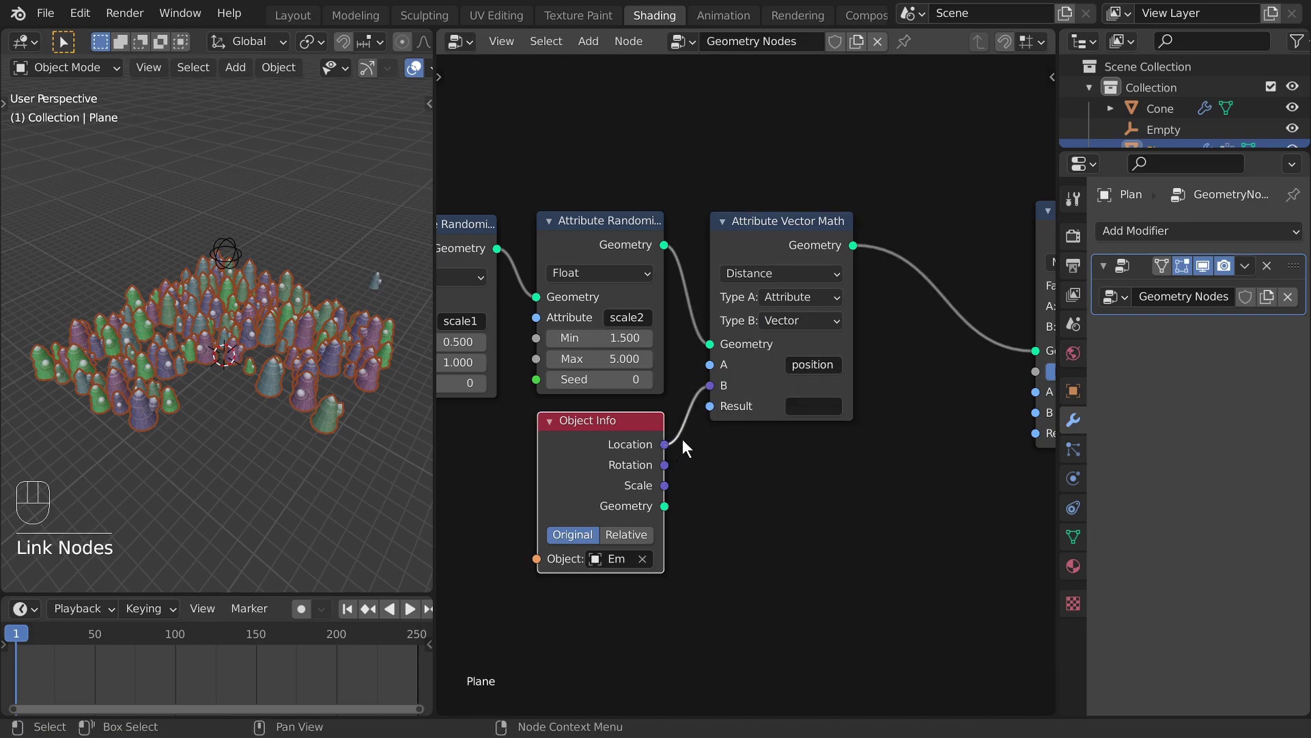
# Step: Reselect the Plane and name the Vector Math result 'distance'
pyautogui.click(232, 248)
pyautogui.press('g')
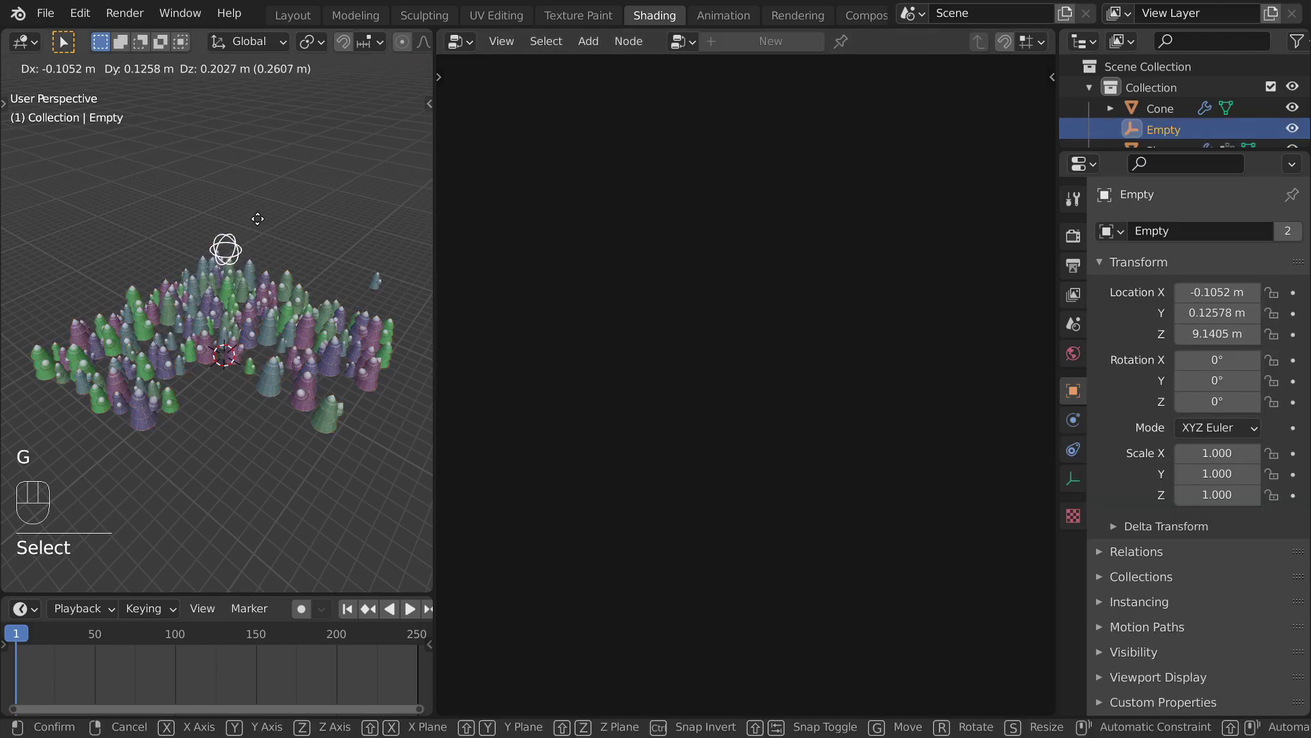
pyautogui.rightClick(266, 215)
pyautogui.moveTo(309, 329); pyautogui.dragTo(278, 300)
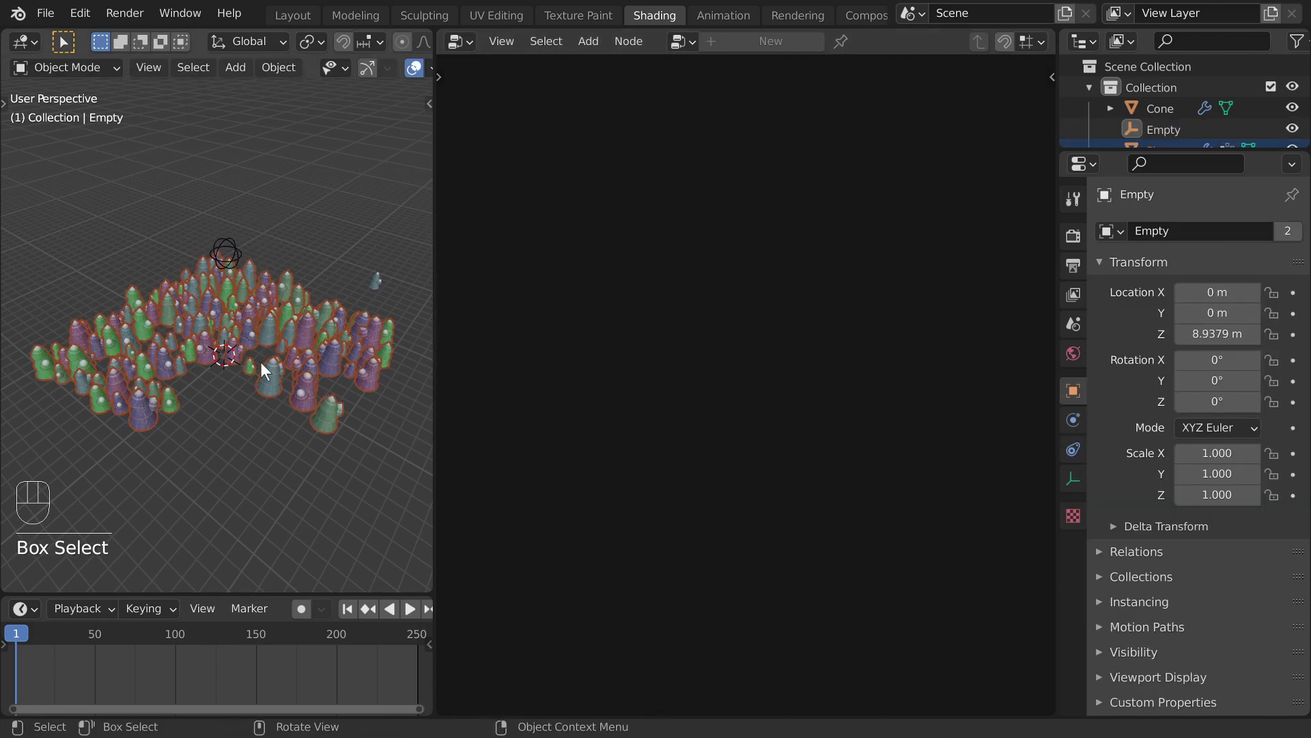
pyautogui.click(293, 385)
pyautogui.keyDown('ctrl'); pyautogui.scroll(-4, 614, 383); pyautogui.keyUp('ctrl')
pyautogui.click(665, 371)
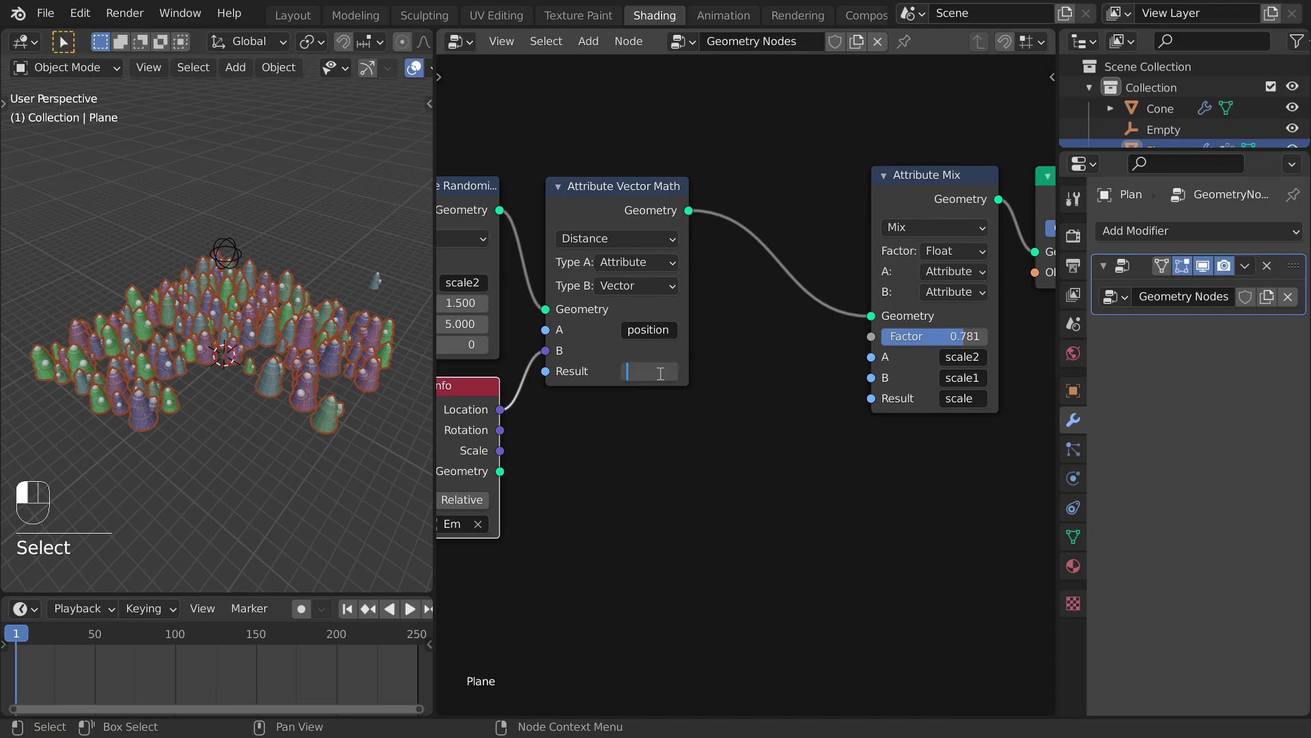
pyautogui.write('distance')
pyautogui.press('Return')
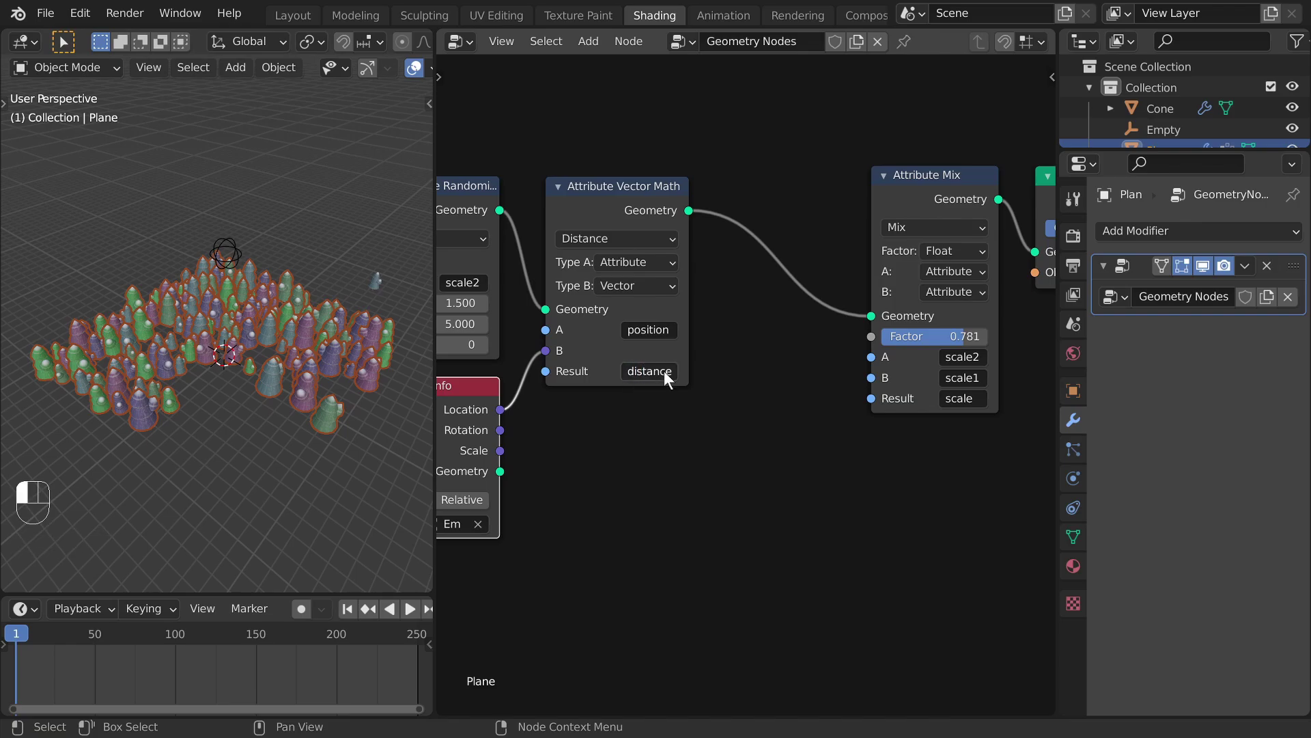
# Step: Switch to the spreadsheet and select the empty header cell after scale2
pyautogui.hotkey('alt', 'Tab')
pyautogui.press('Escape')
pyautogui.hotkey('alt', 'Tab')
pyautogui.click(866, 529)
# Step: Add a 'distance' header, clear the scale values in rows 0–3, and enter Mix in row 0
pyautogui.write('distance')
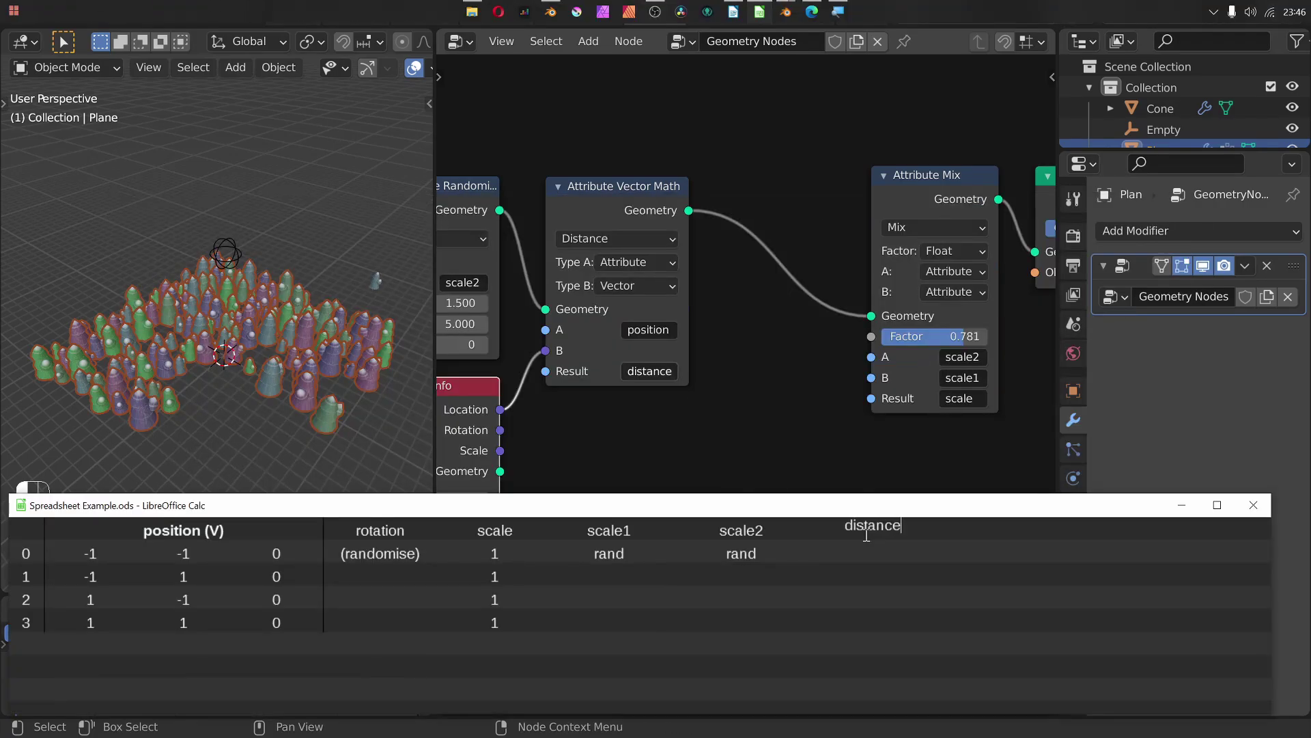
pyautogui.moveTo(494, 553); pyautogui.dragTo(500, 615)
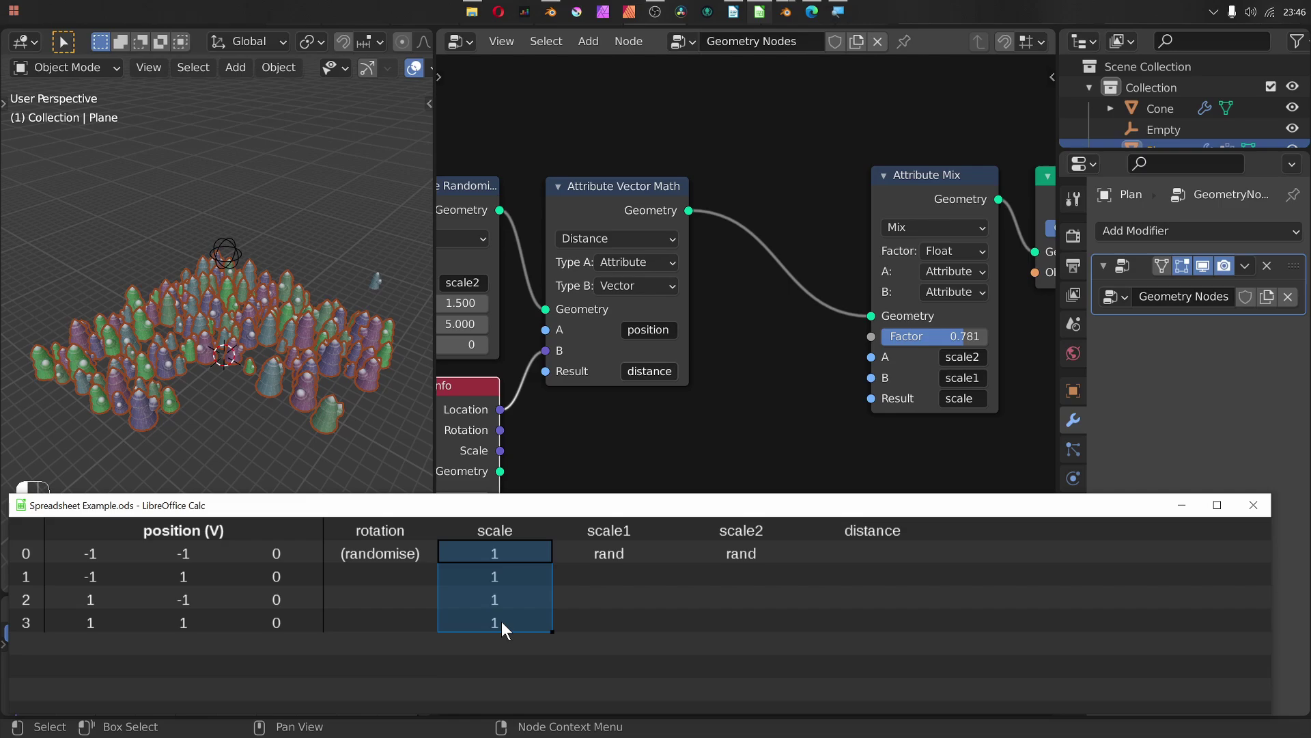
pyautogui.press('BackSpace')
pyautogui.press('Return')
pyautogui.write('Mix')
pyautogui.hotkey('alt', 'Tab')
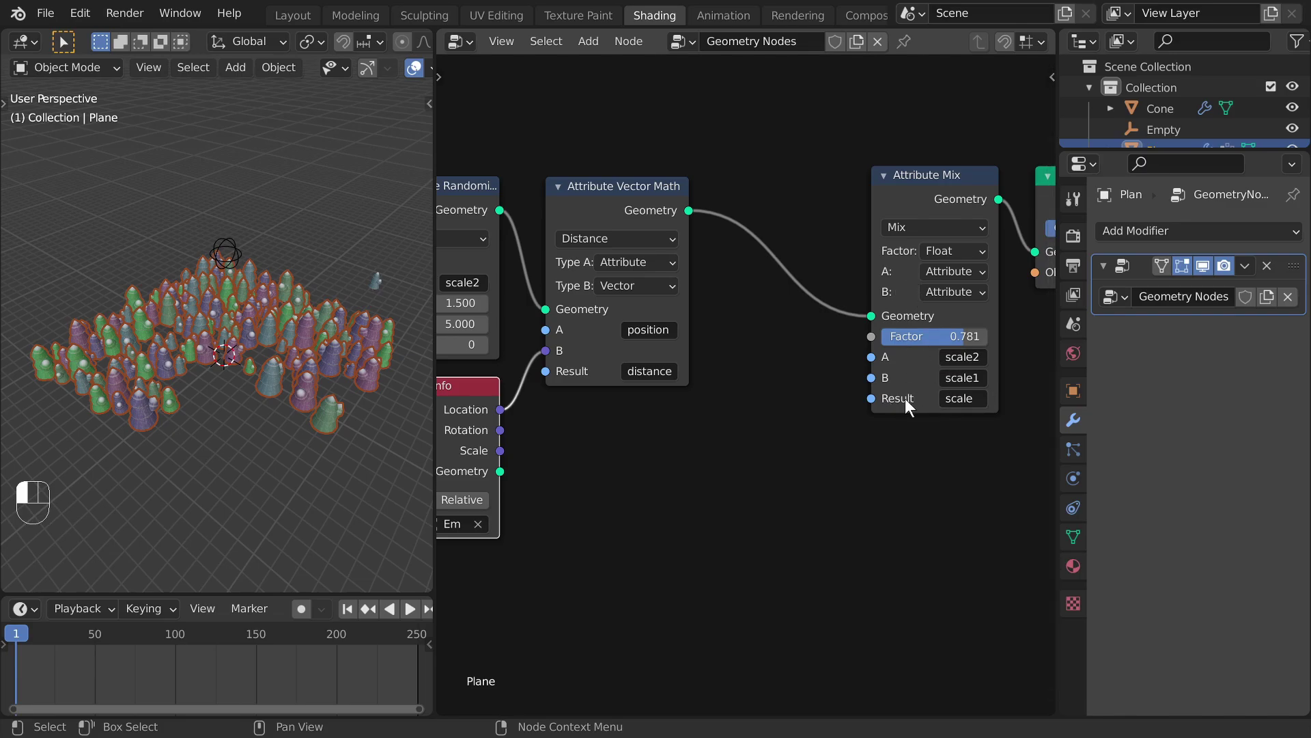
pyautogui.hotkey('alt', 'Tab')
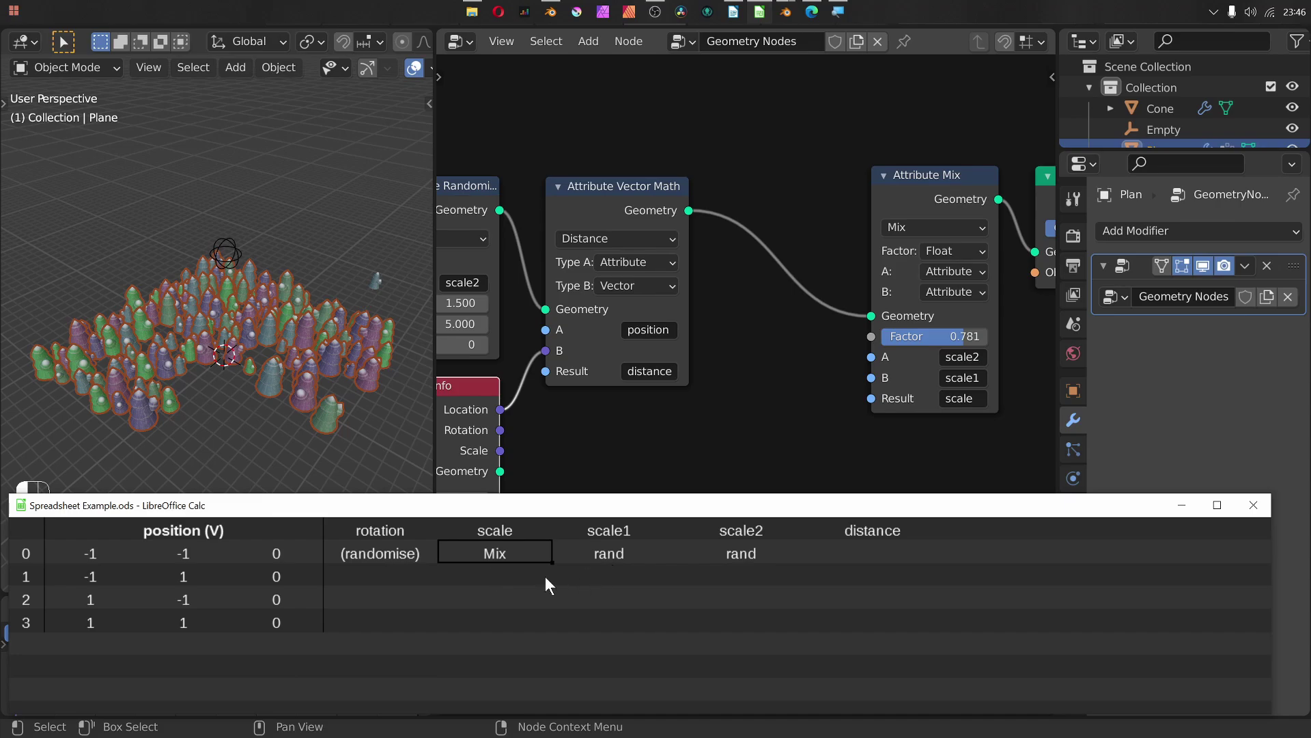
pyautogui.click(502, 532)
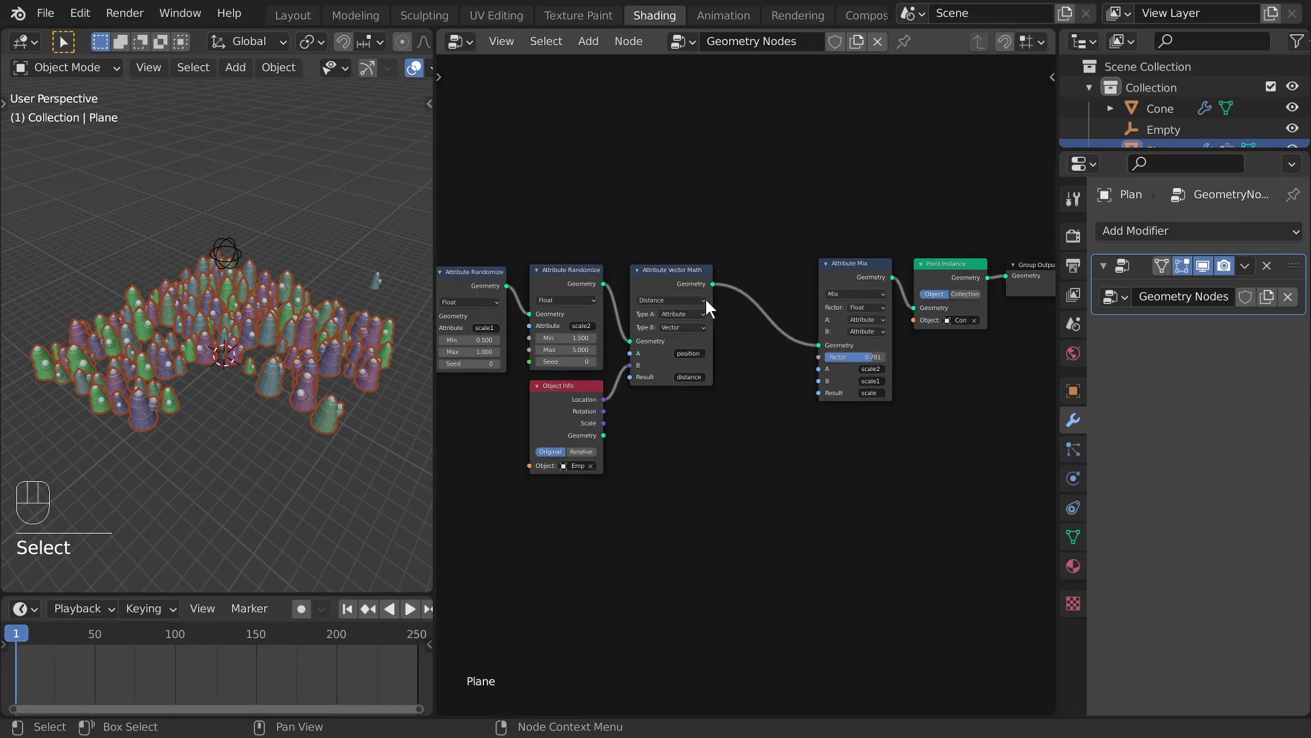
# Step: Move the three right-hand nodes further right to make room after Vector Math
pyautogui.moveTo(770, 304); pyautogui.dragTo(559, 328, button='middle')
pyautogui.moveTo(569, 140); pyautogui.dragTo(813, 301)
pyautogui.moveTo(633, 281); pyautogui.dragTo(766, 281)
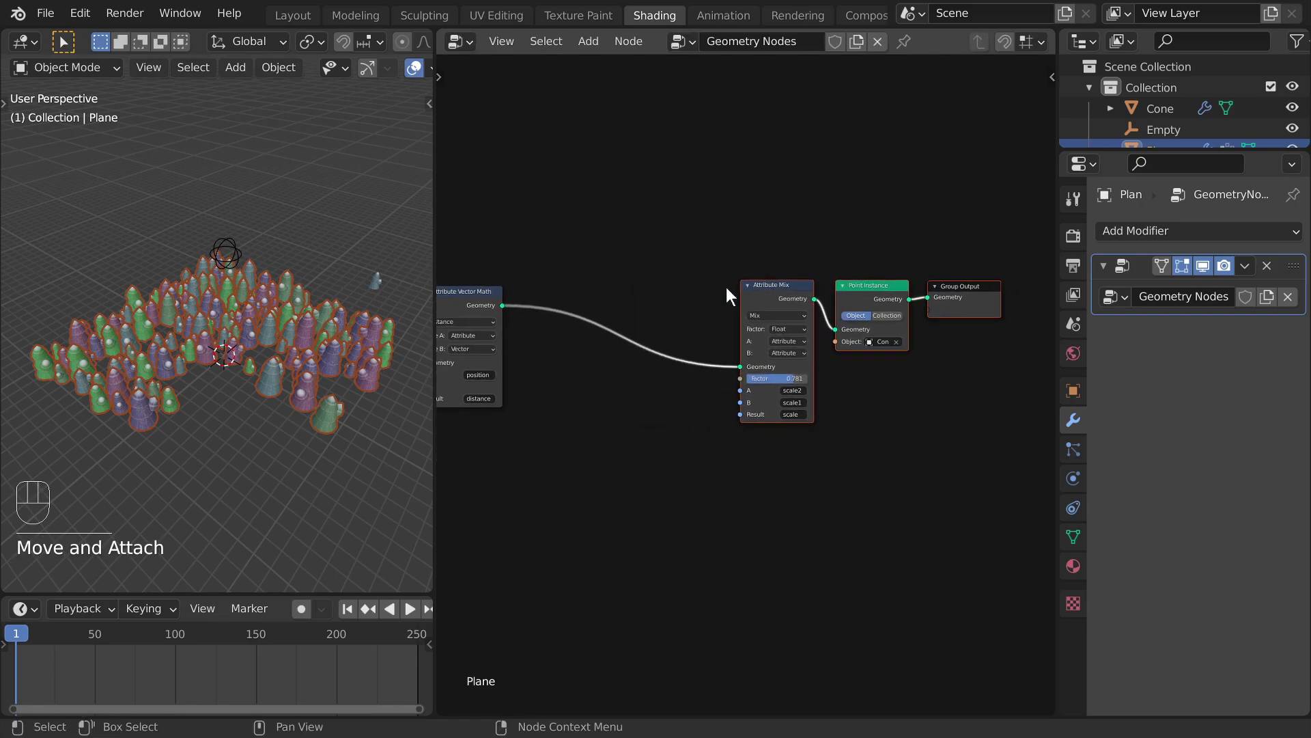
pyautogui.moveTo(662, 300); pyautogui.dragTo(806, 321, button='middle')
pyautogui.click(681, 276)
pyautogui.click(681, 274)
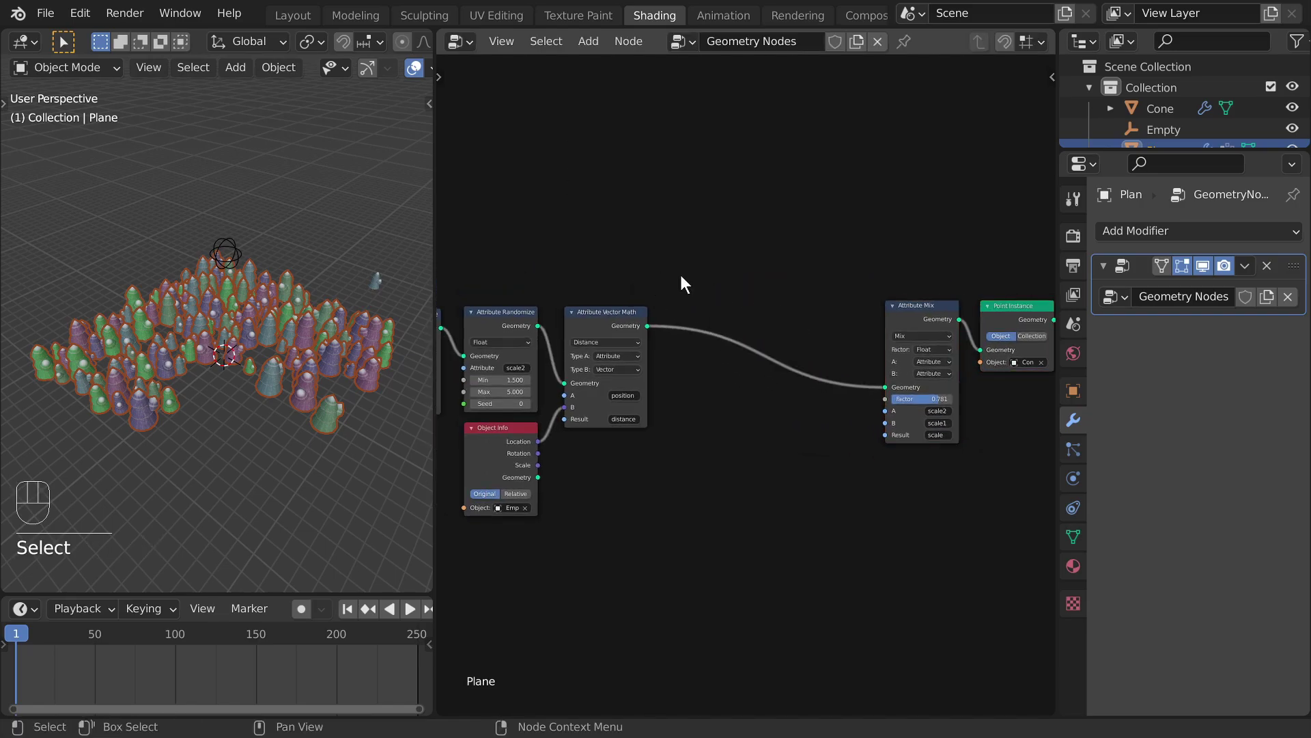
pyautogui.scroll(1, 680, 274)
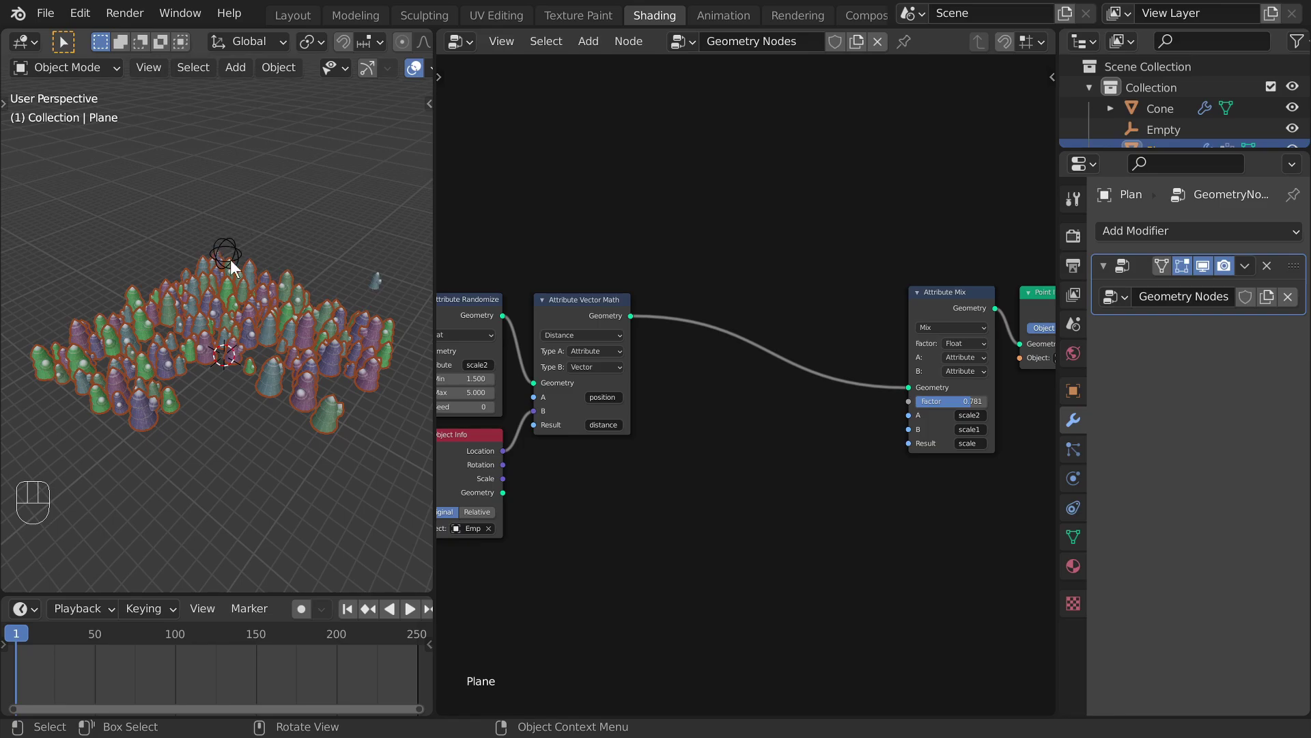
# Step: Add an Attribute Math node after Vector Math set to Divide
pyautogui.hotkey('shift', 'a')
pyautogui.moveTo(687, 272)
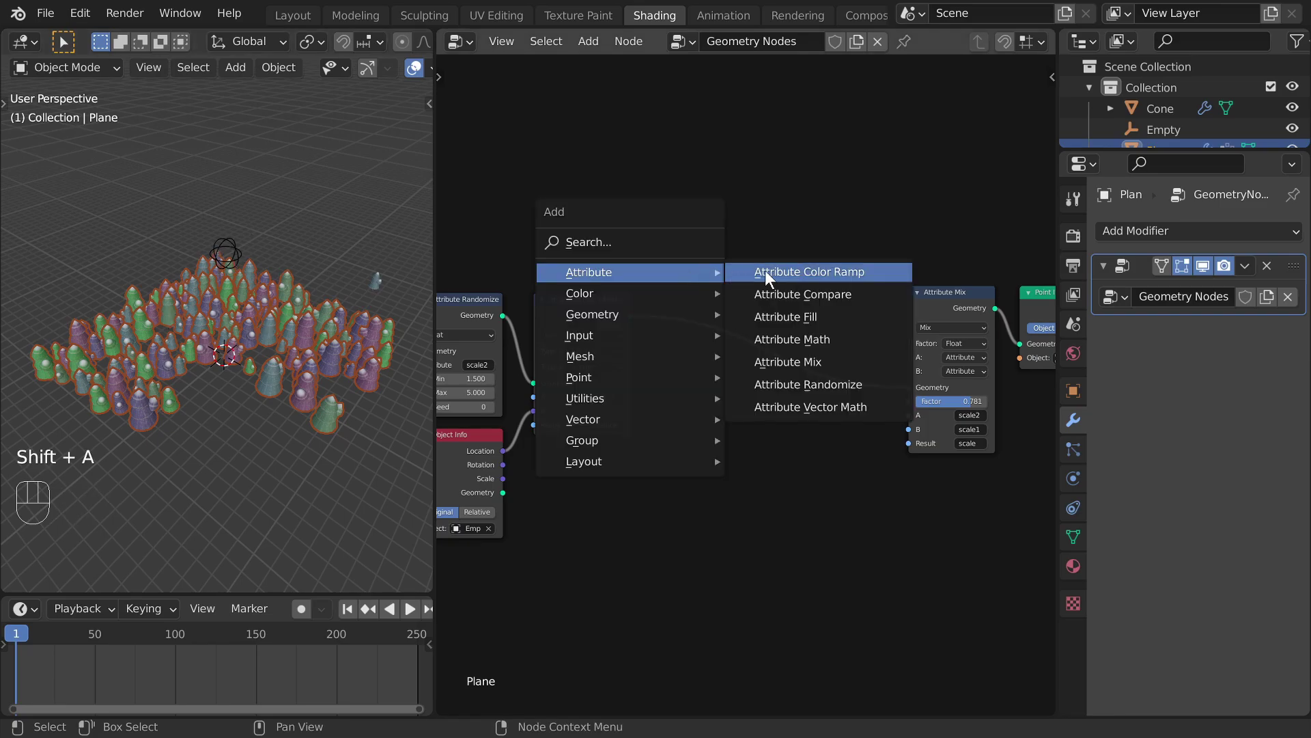
pyautogui.click(785, 337)
pyautogui.click(665, 290)
pyautogui.scroll(2, 710, 392)
pyautogui.click(709, 298)
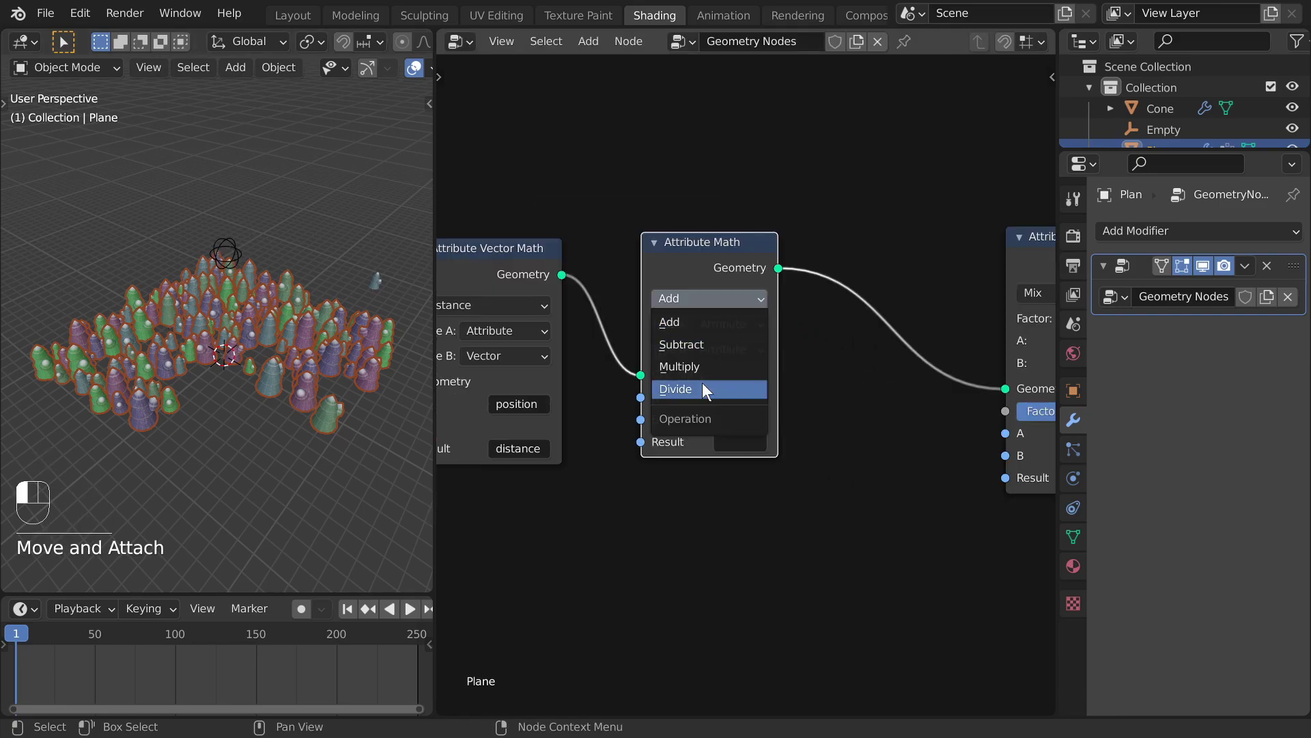
pyautogui.click(707, 383)
# Step: Feed 'distance' into input A and link the Empty's Scale into float input B
pyautogui.moveTo(659, 308); pyautogui.dragTo(788, 277, button='middle')
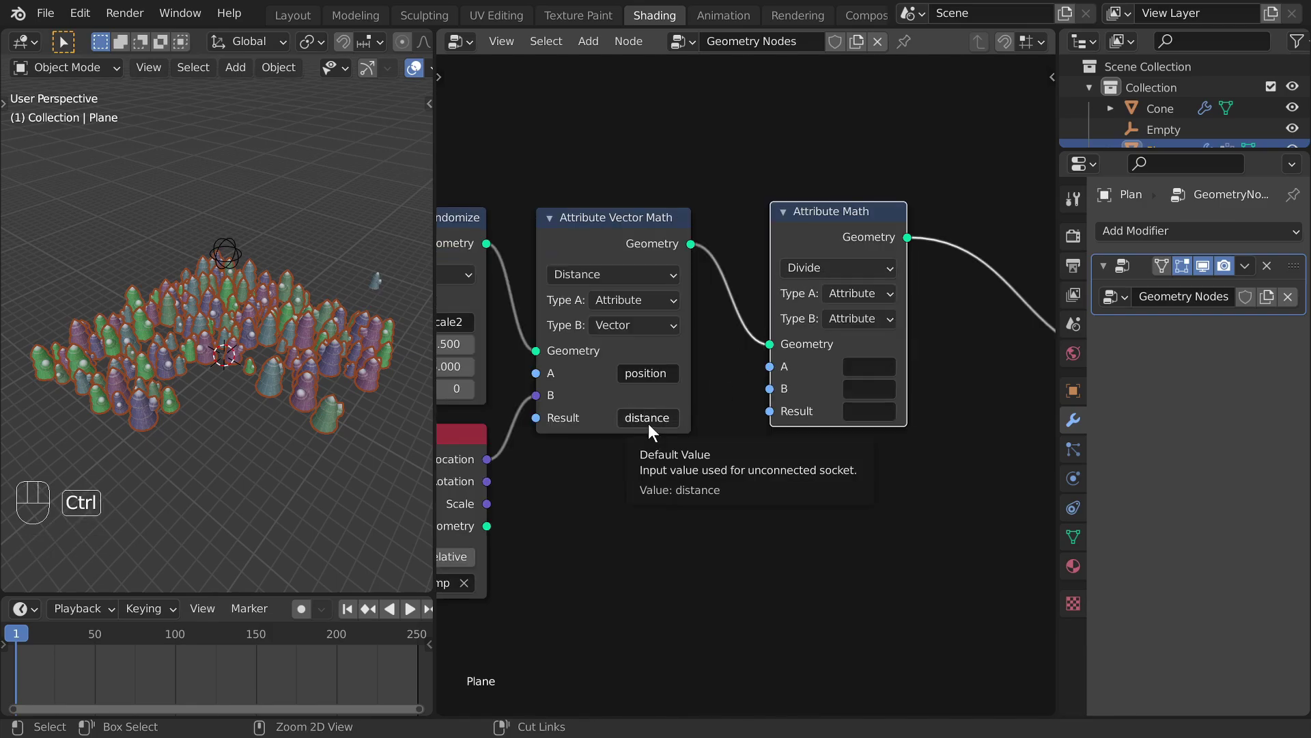
pyautogui.hotkey('ctrl', 'c')
pyautogui.hotkey('ctrl', 'v')
pyautogui.moveTo(904, 363); pyautogui.dragTo(942, 346)
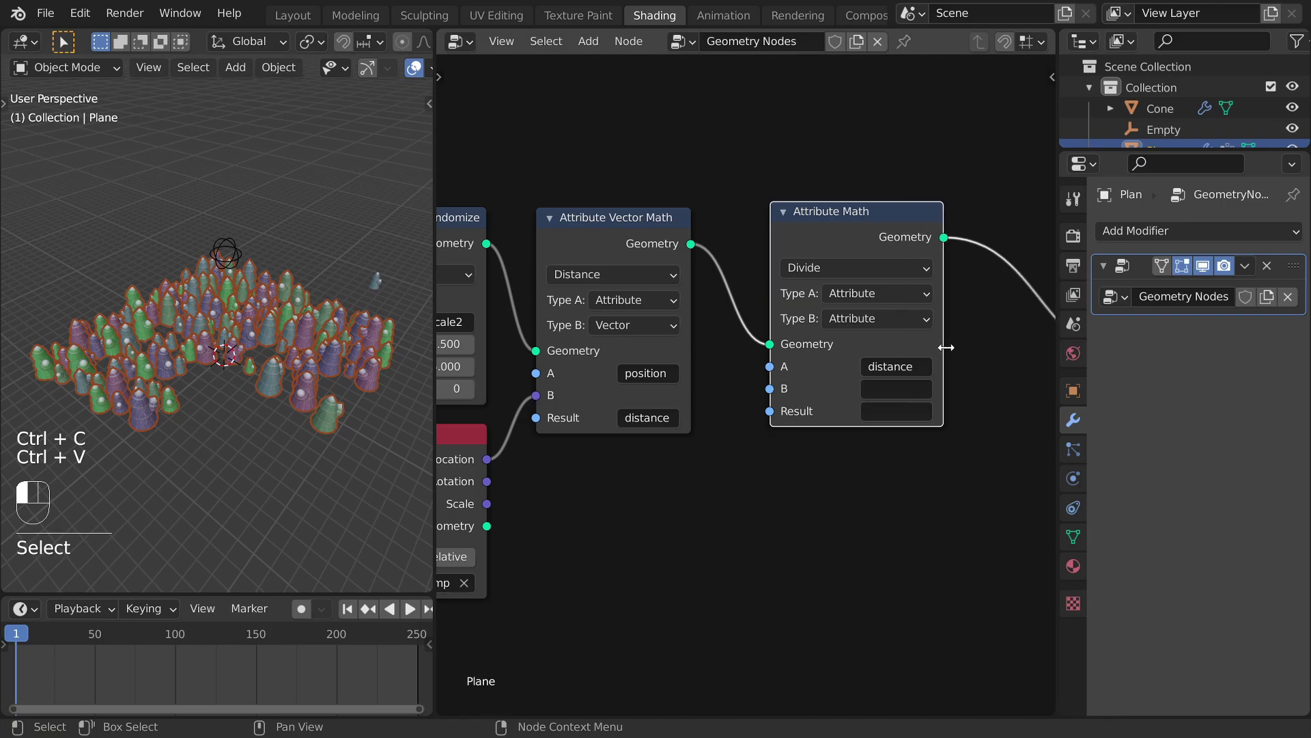
pyautogui.click(851, 319)
pyautogui.click(866, 363)
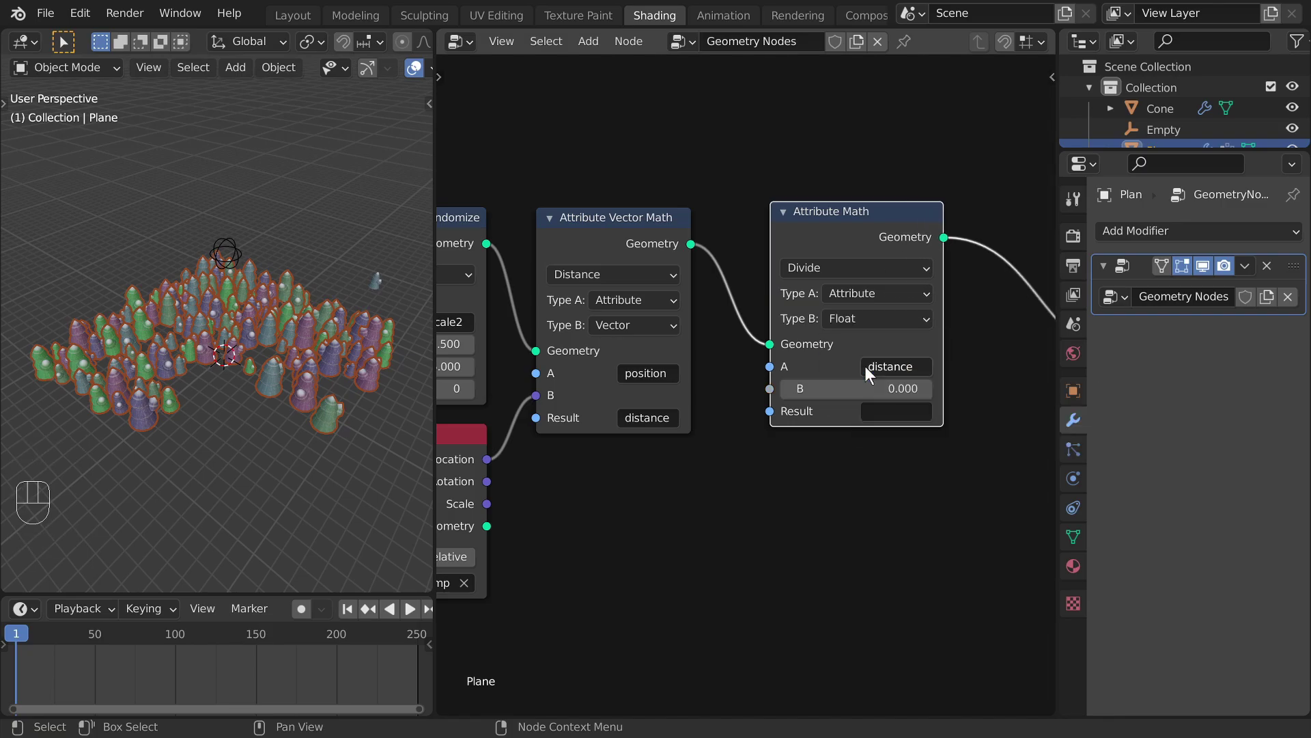
pyautogui.moveTo(696, 530); pyautogui.dragTo(765, 494, button='middle')
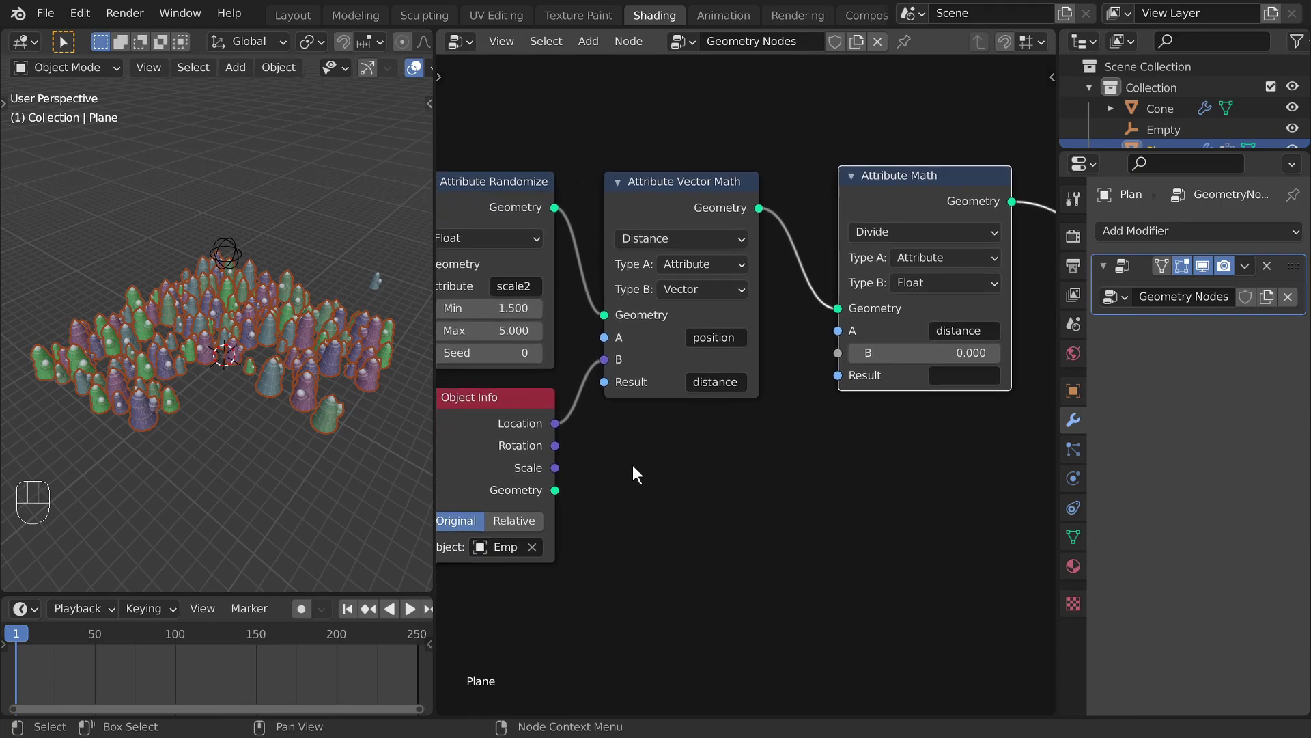
pyautogui.moveTo(553, 469); pyautogui.dragTo(840, 350)
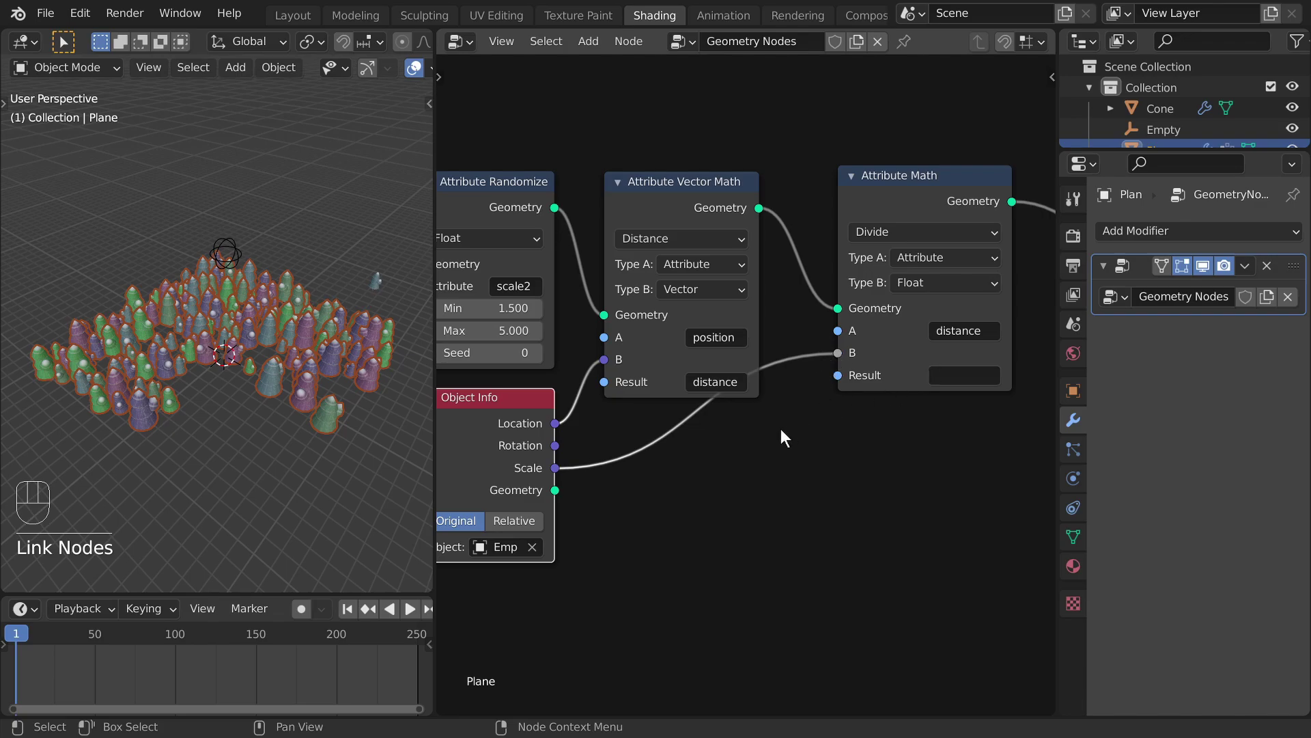
pyautogui.click(231, 255)
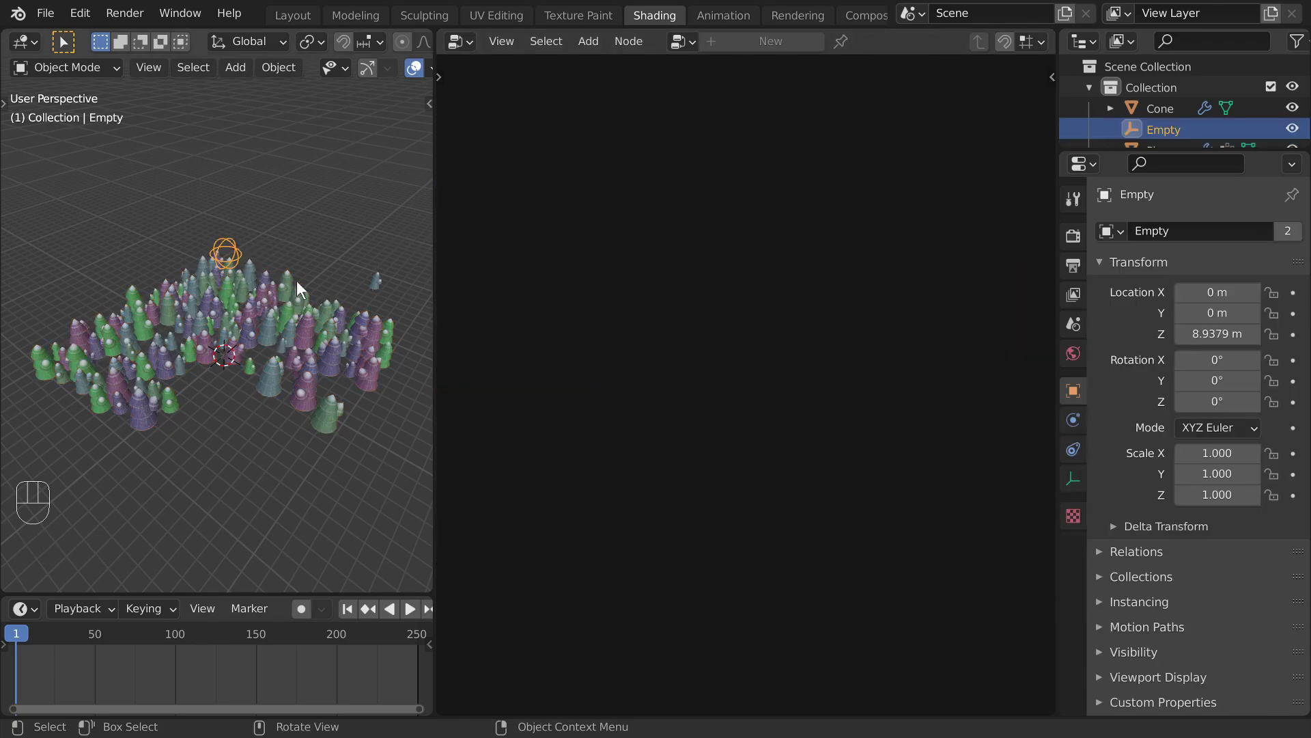
# Step: Set the Attribute Math result attribute to 'distance'
pyautogui.click(297, 314)
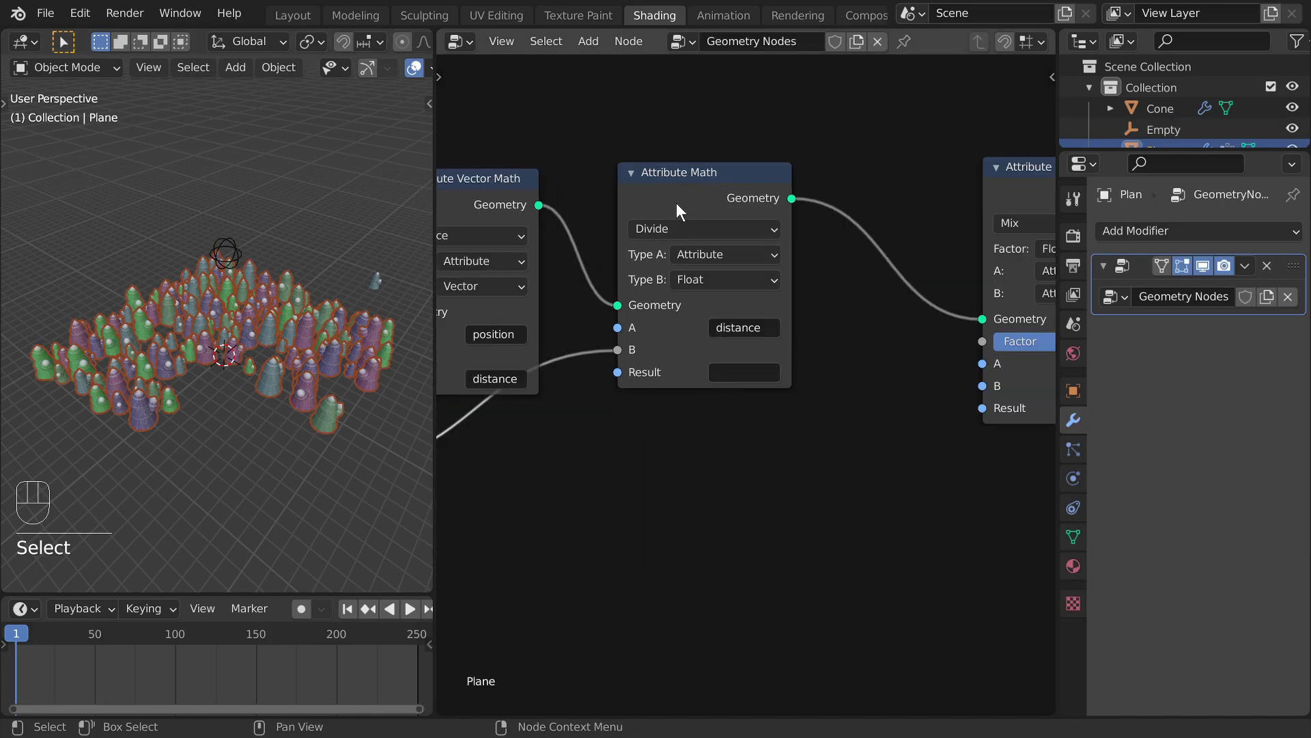
pyautogui.moveTo(677, 203); pyautogui.dragTo(642, 209)
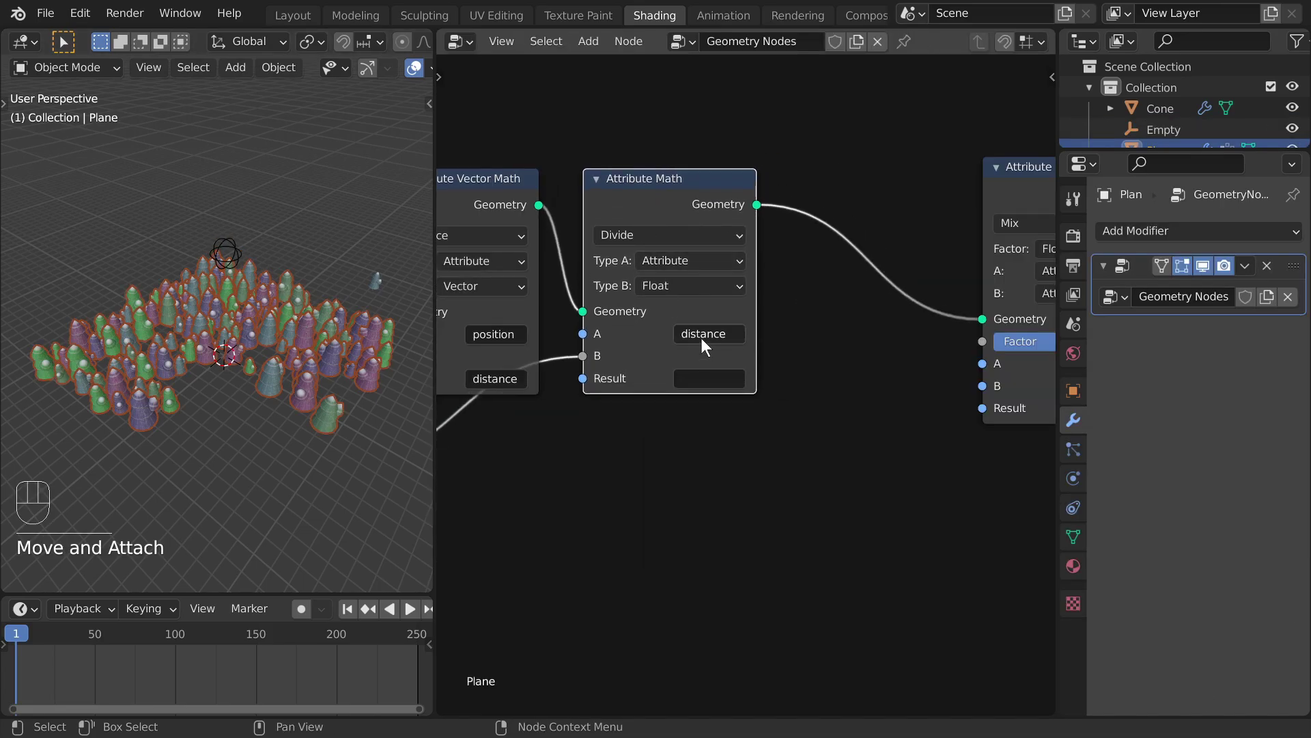
pyautogui.hotkey('ctrl', 'c')
pyautogui.hotkey('ctrl', 'v')
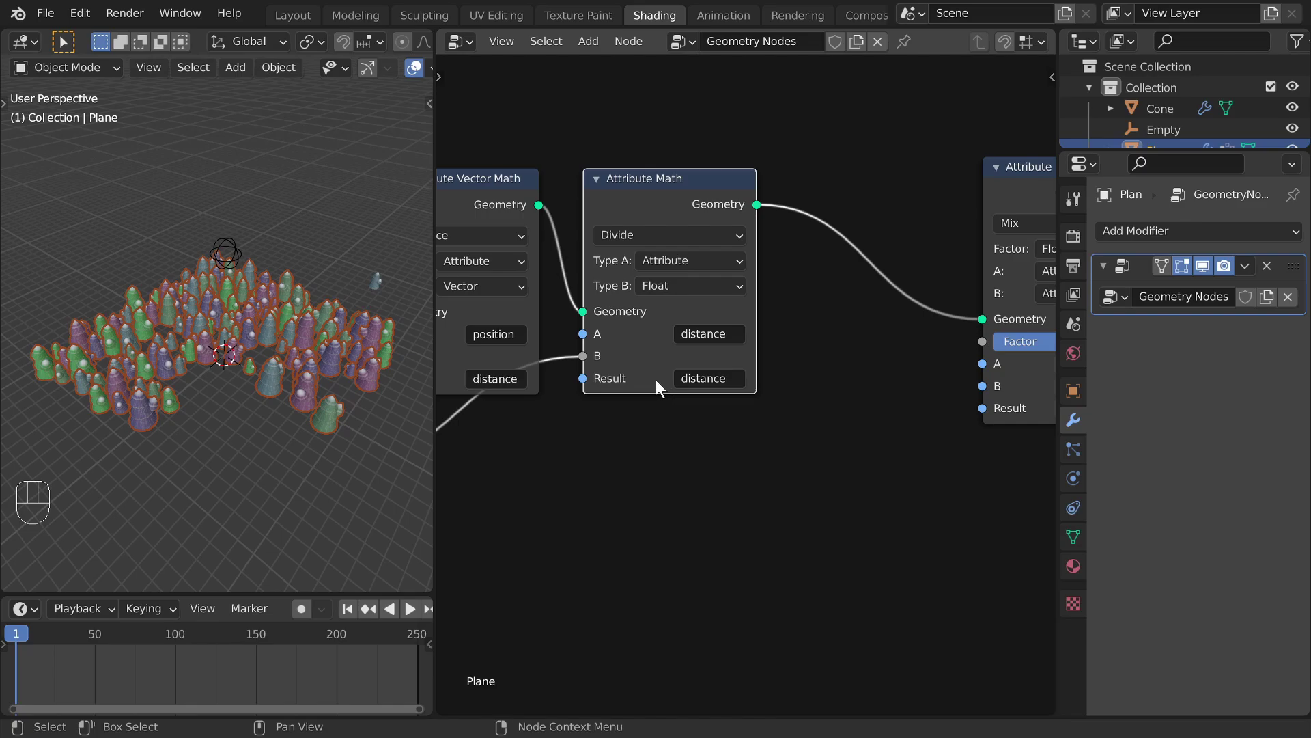
# Step: Switch the Attribute Mix factor to read the 'distance' attribute
pyautogui.scroll(1, 909, 304)
pyautogui.moveTo(908, 304); pyautogui.dragTo(761, 286, button='middle')
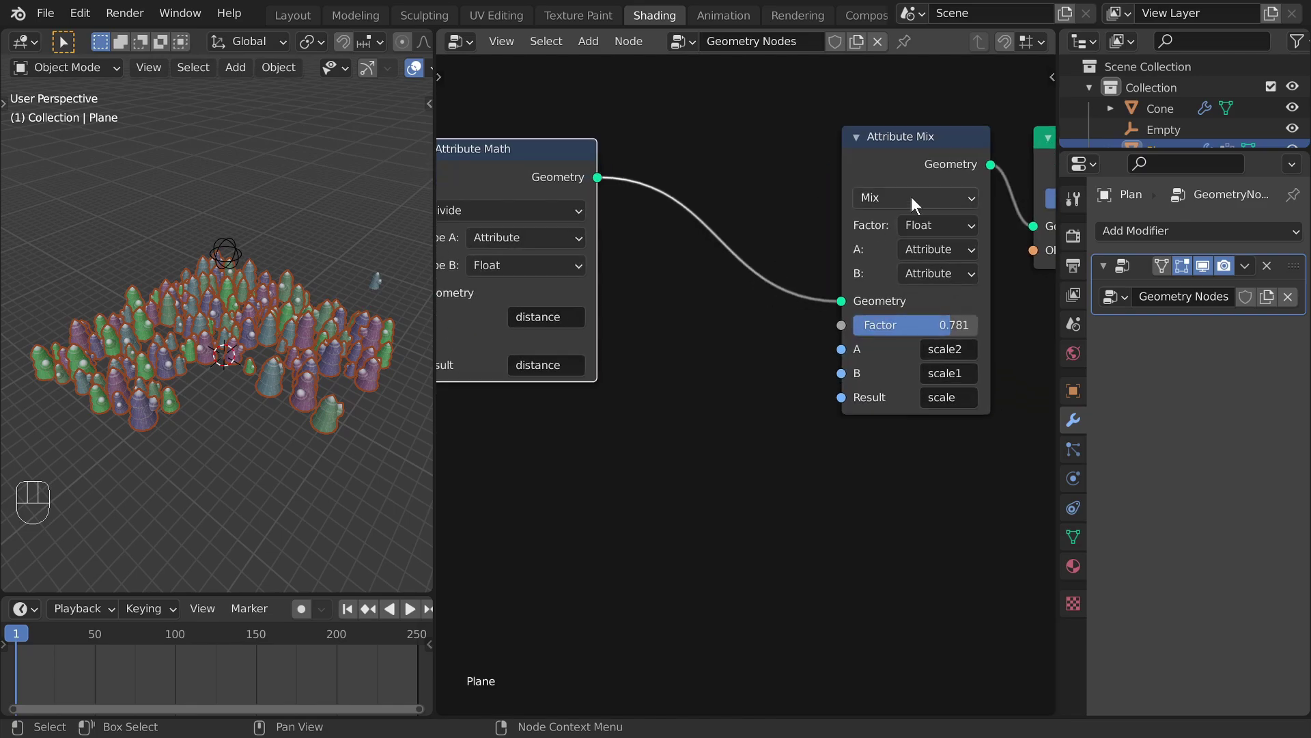
pyautogui.moveTo(950, 325); pyautogui.dragTo(898, 324)
pyautogui.click(925, 221)
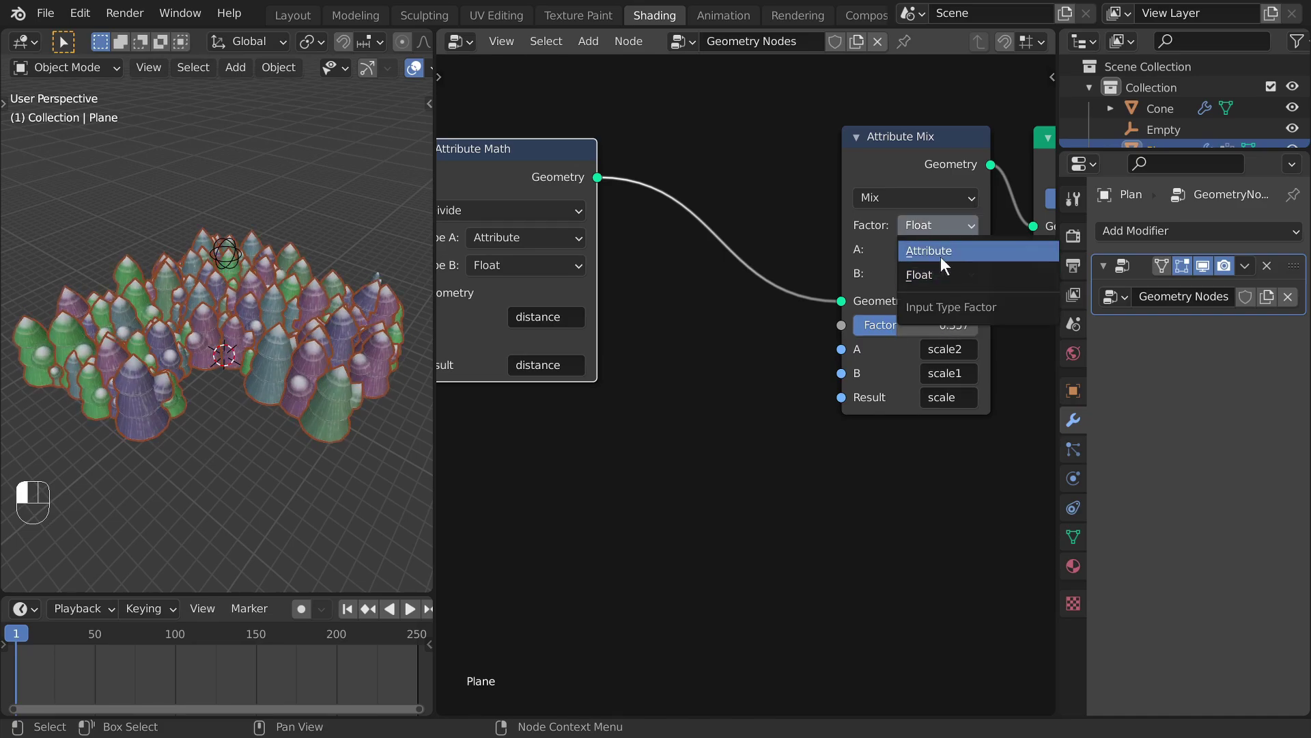
pyautogui.click(940, 251)
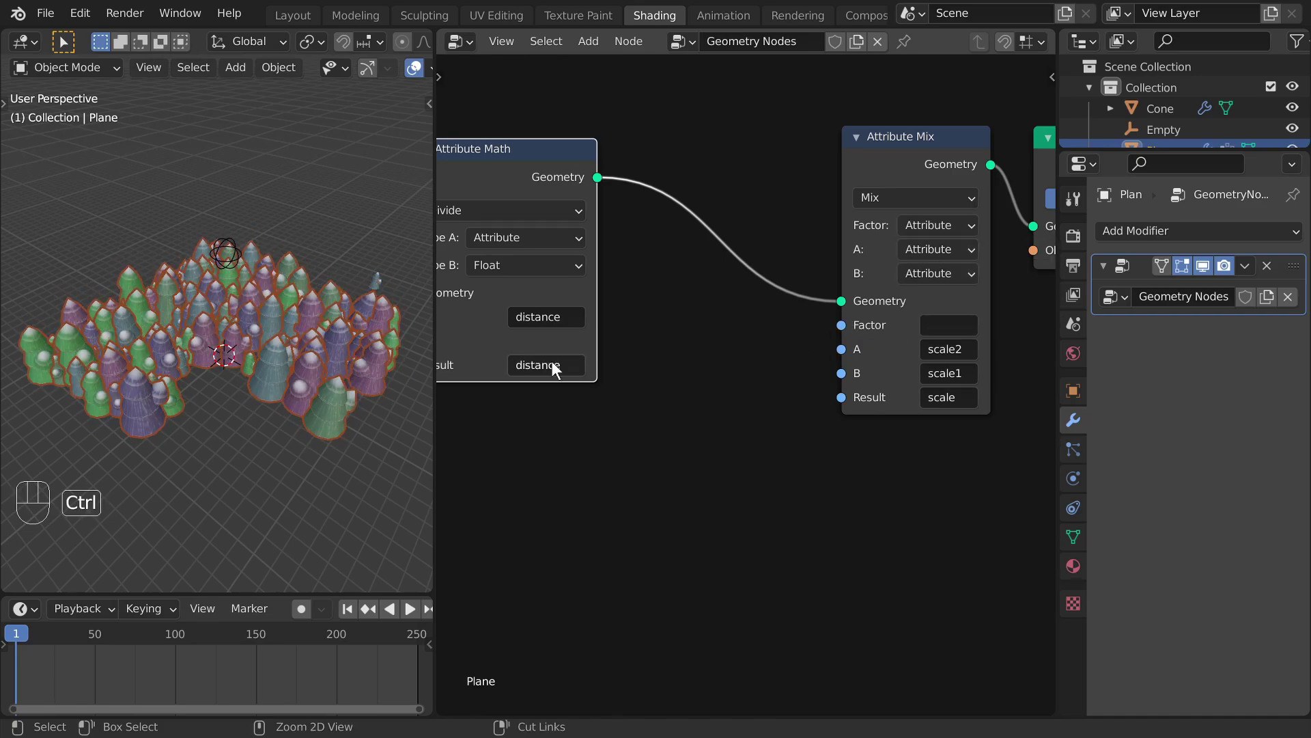
pyautogui.hotkey('ctrl', 'c')
pyautogui.hotkey('ctrl', 'v')
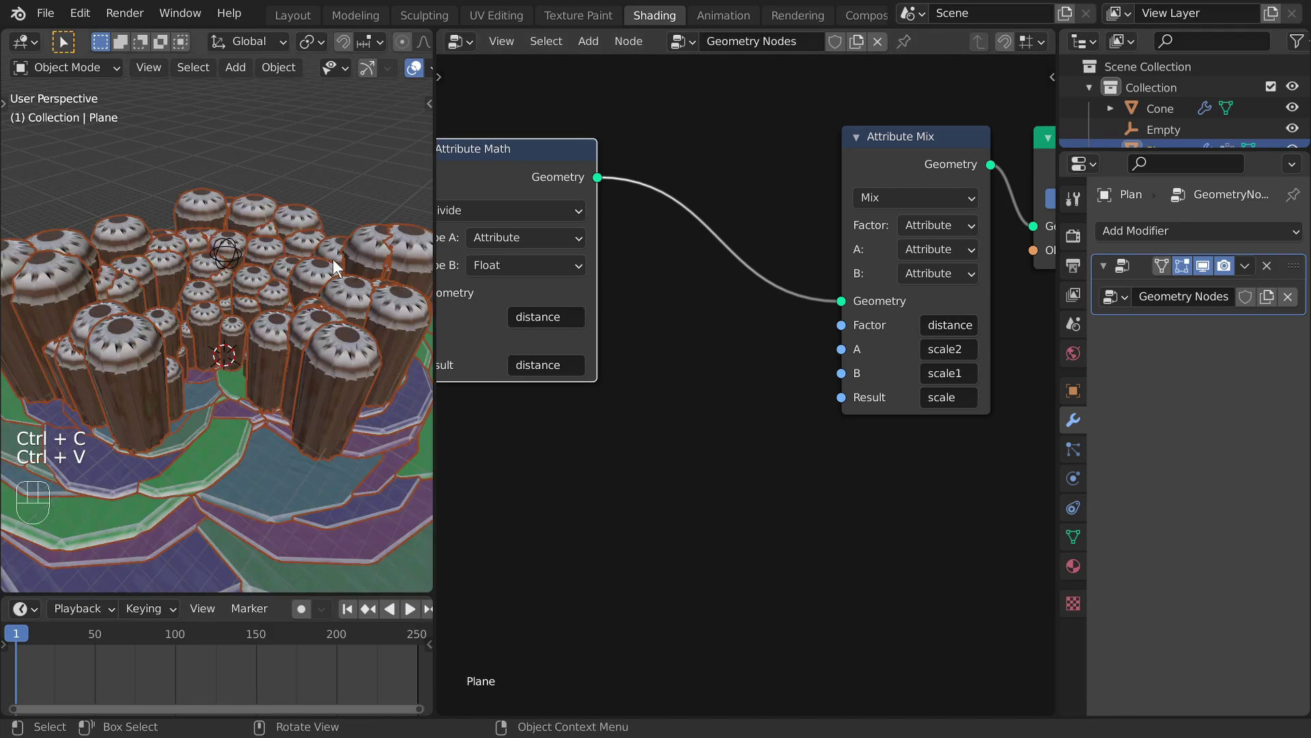
# Step: Move the Empty and enlarge it to scale 4.435, then reselect the Plane
pyautogui.click(233, 251)
pyautogui.press('g')
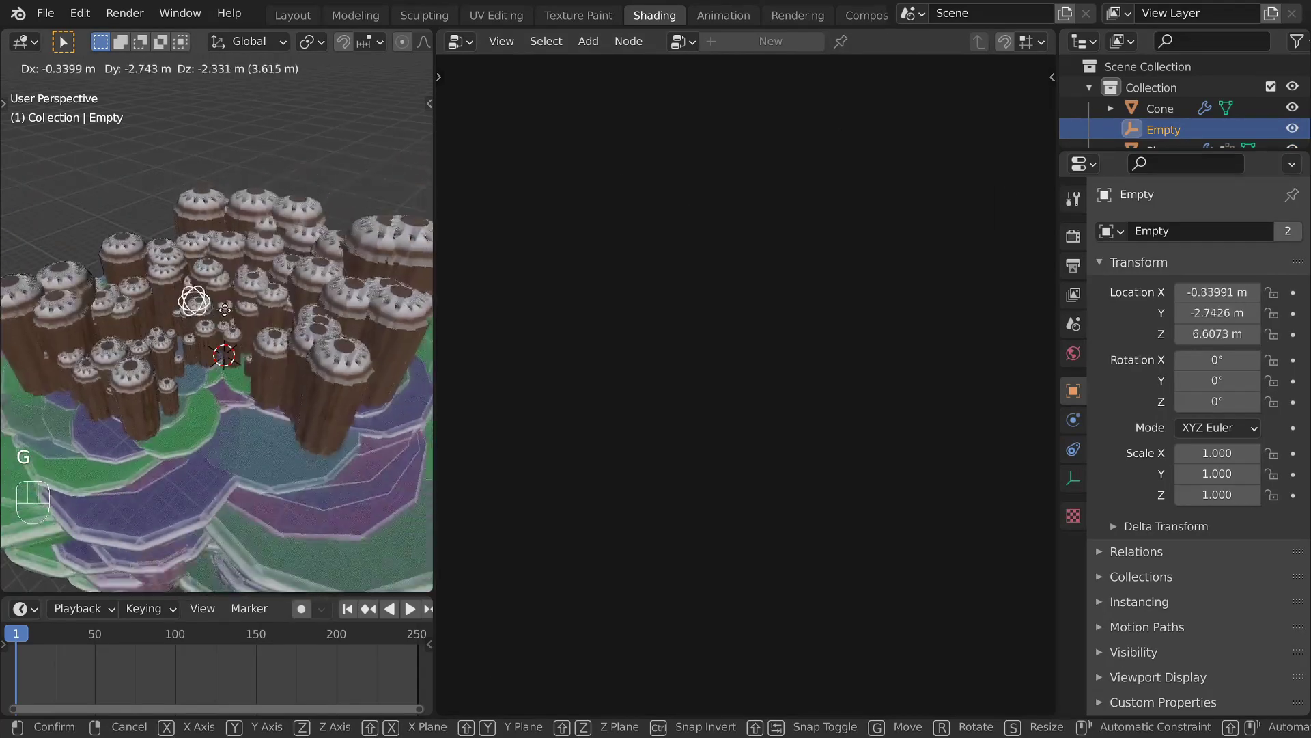
pyautogui.click(233, 314)
pyautogui.press('s')
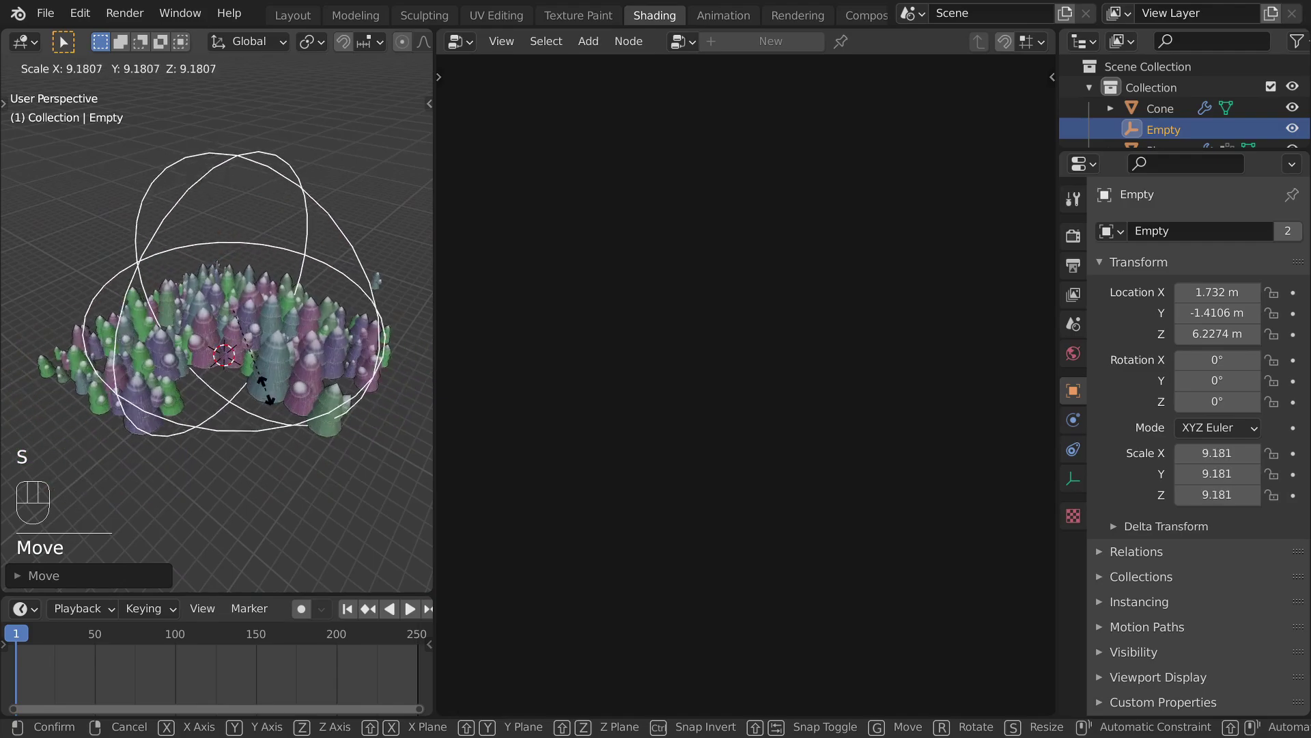
pyautogui.click(309, 266)
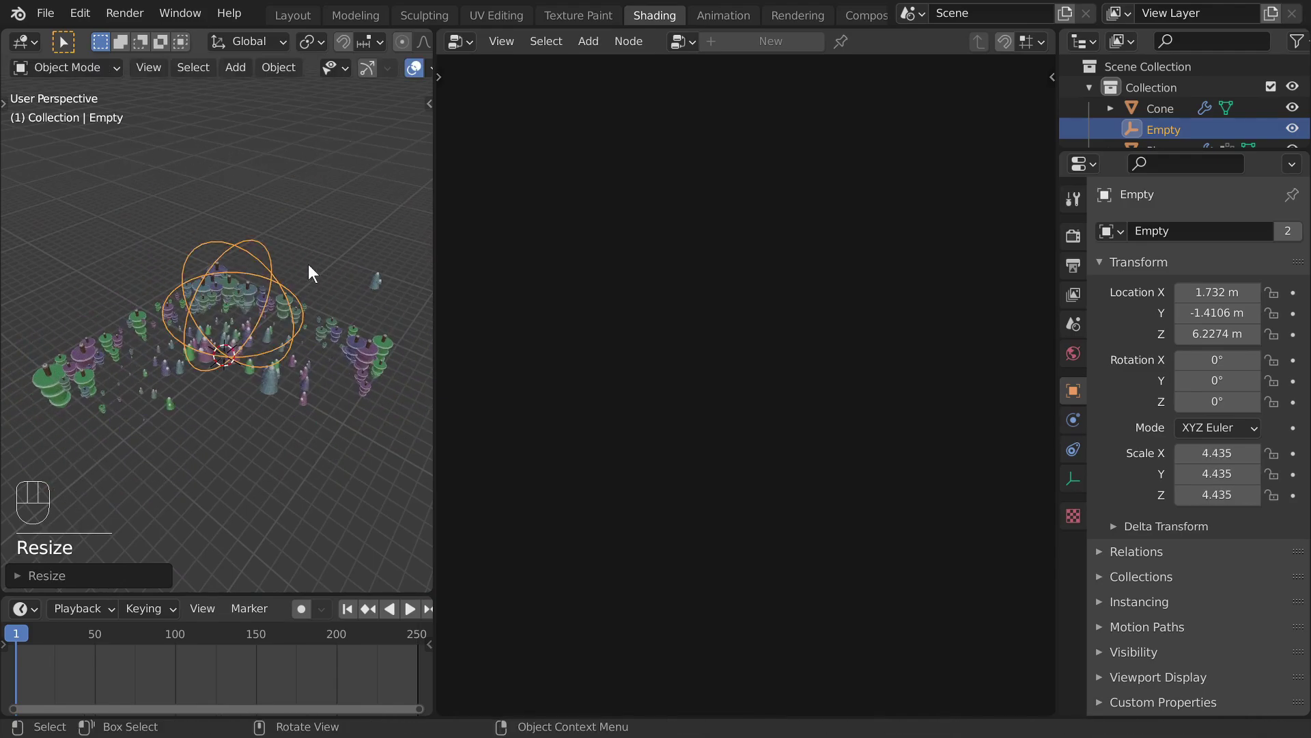
pyautogui.click(275, 379)
pyautogui.keyDown('shift'); pyautogui.scroll(-4, 580, 392); pyautogui.keyUp('shift')
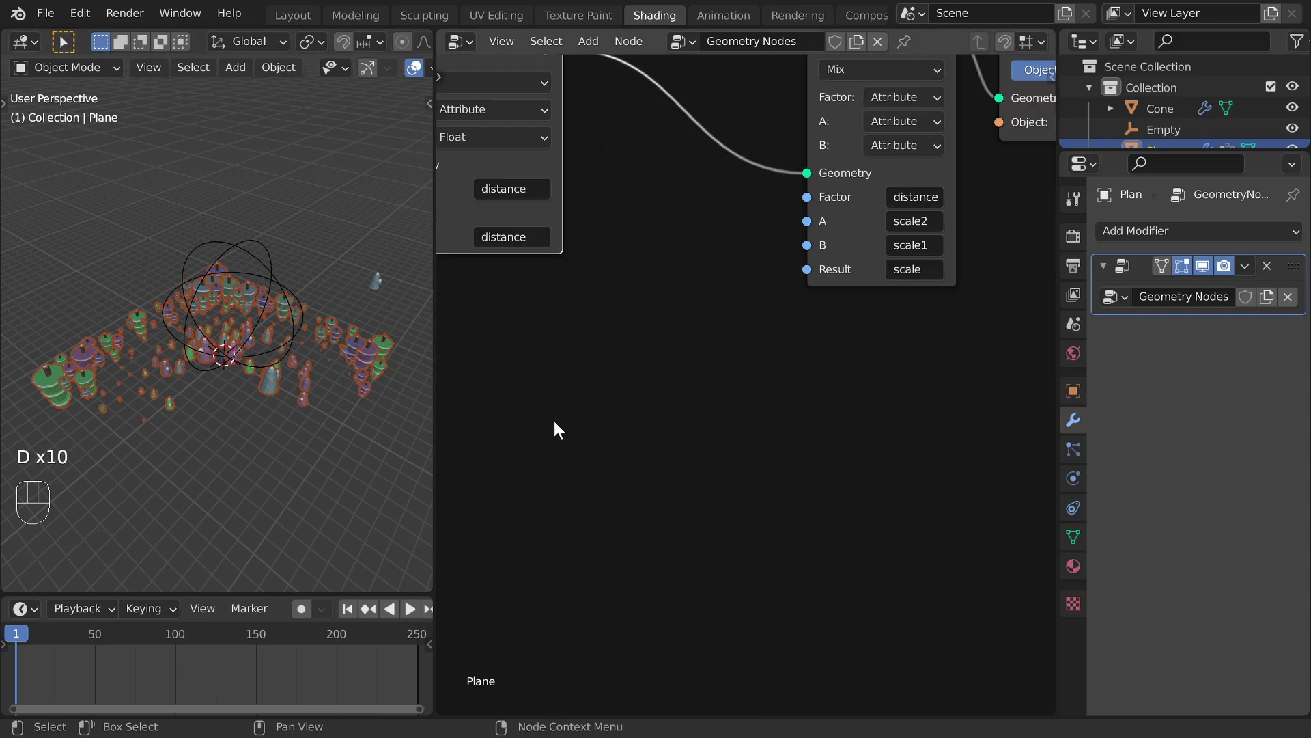
# Step: Mark the two graph points and handwrite the labels scale2 and scale 1 beside them
pyautogui.moveTo(577, 362); pyautogui.dragTo(577, 362)
pyautogui.moveTo(798, 455); pyautogui.dragTo(799, 457)
pyautogui.moveTo(580, 317); pyautogui.dragTo(565, 259, button='middle')
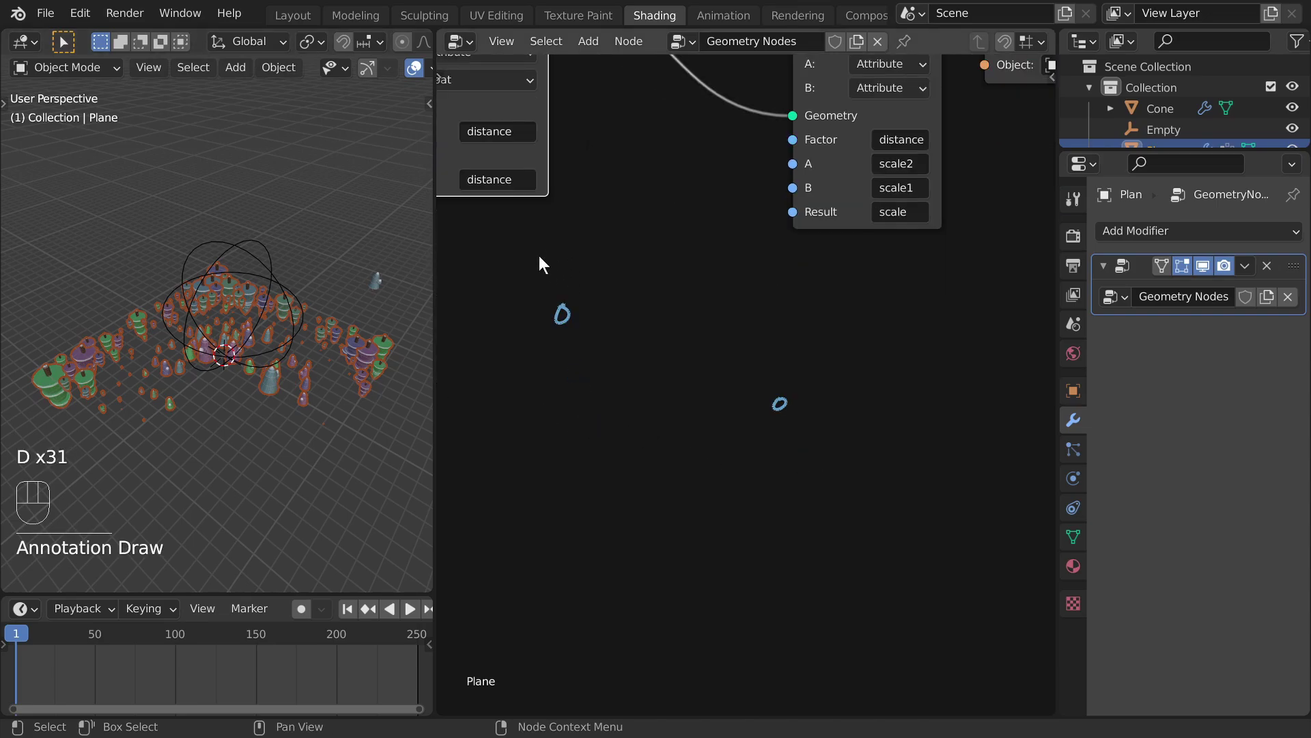
pyautogui.moveTo(551, 239)
pyautogui.mouseDown()
pyautogui.moveTo(540, 258)
pyautogui.moveTo(582, 239)
pyautogui.moveTo(672, 259)
pyautogui.mouseUp()
pyautogui.moveTo(806, 335)
pyautogui.mouseDown()
pyautogui.moveTo(787, 356)
pyautogui.moveTo(926, 355)
pyautogui.mouseUp()
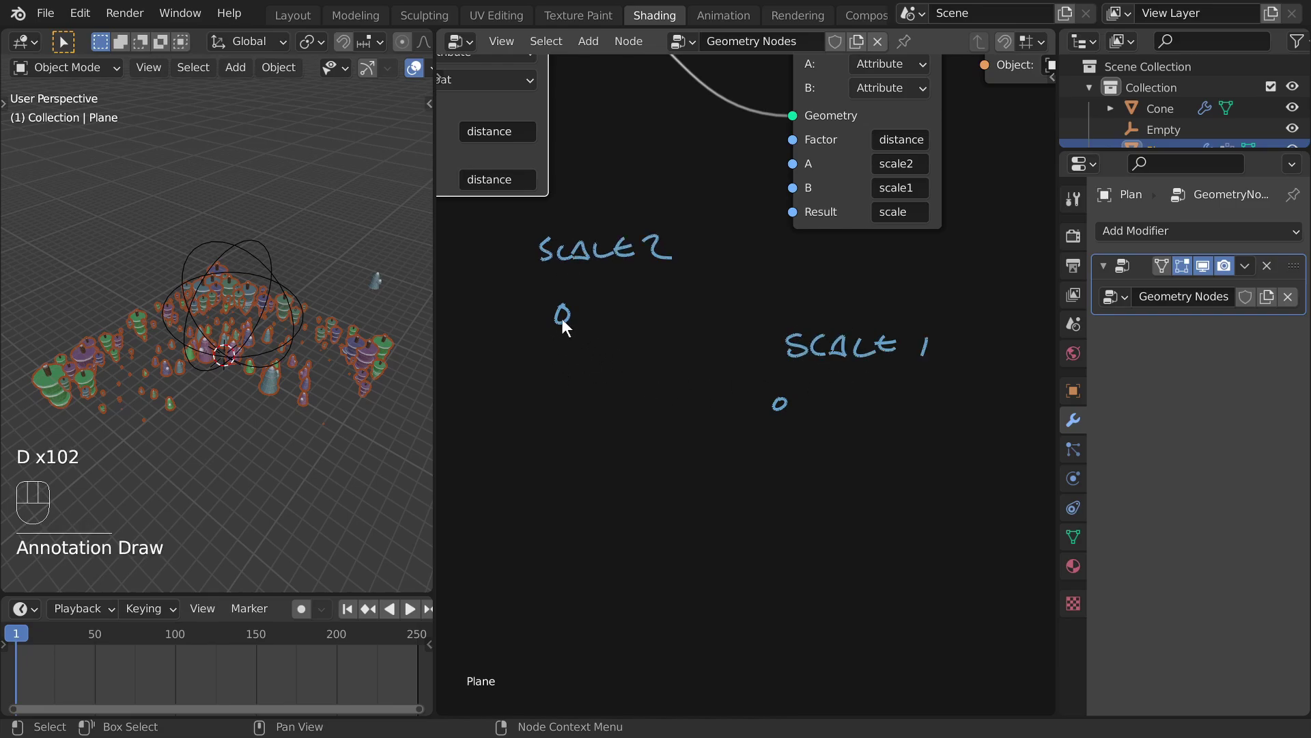
# Step: Draw the line joining the points, a horizontal baseline, and write 'negative' below it
pyautogui.moveTo(562, 320)
pyautogui.mouseDown()
pyautogui.moveTo(726, 369)
pyautogui.moveTo(786, 394)
pyautogui.moveTo(780, 409)
pyautogui.mouseUp()
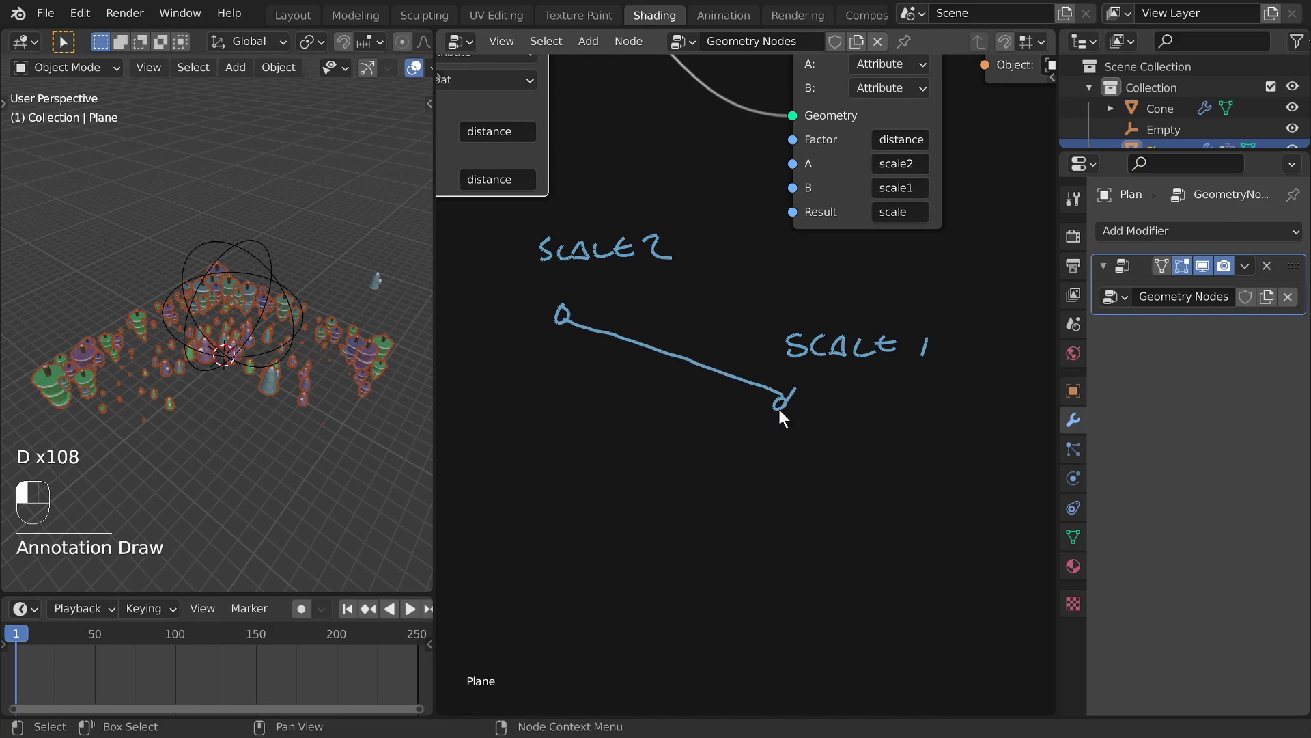
pyautogui.moveTo(579, 299); pyautogui.dragTo(559, 330)
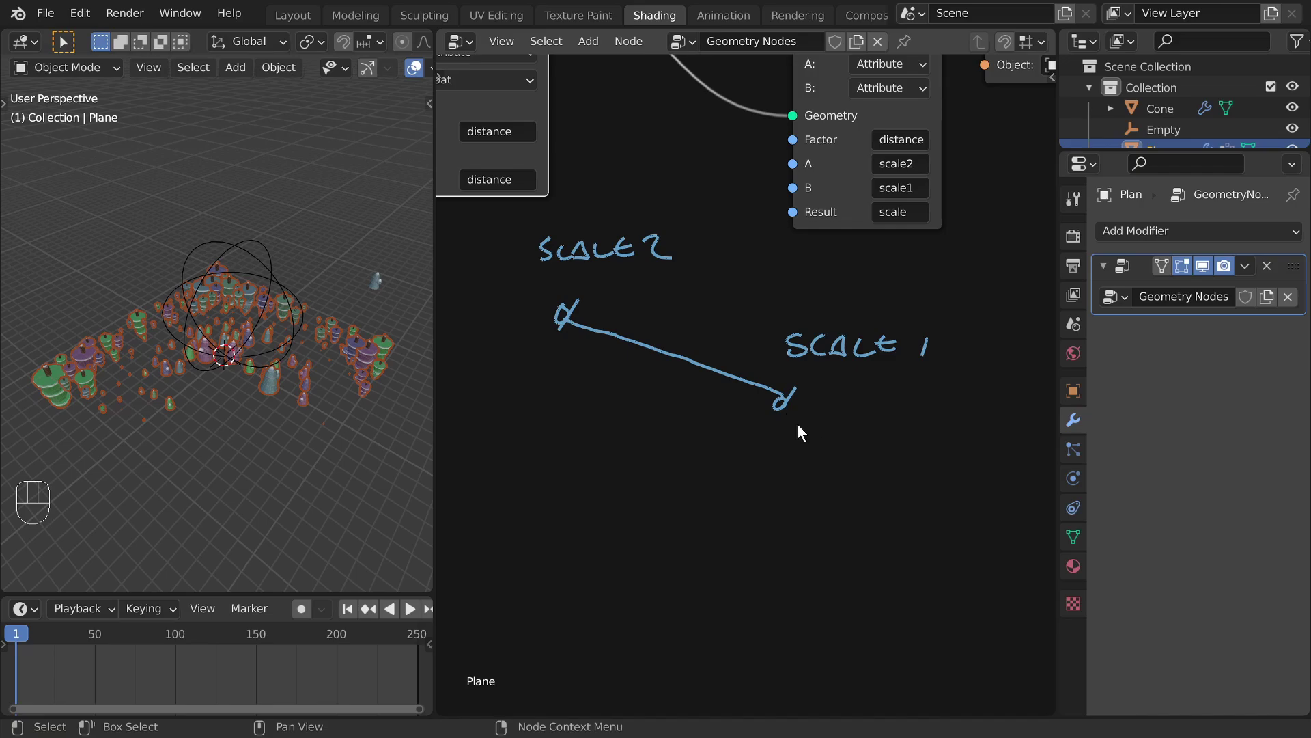
pyautogui.moveTo(776, 400)
pyautogui.mouseDown()
pyautogui.moveTo(856, 414)
pyautogui.moveTo(1014, 480)
pyautogui.moveTo(1016, 495)
pyautogui.mouseUp()
pyautogui.moveTo(547, 433); pyautogui.dragTo(954, 445)
pyautogui.moveTo(811, 496); pyautogui.dragTo(849, 501)
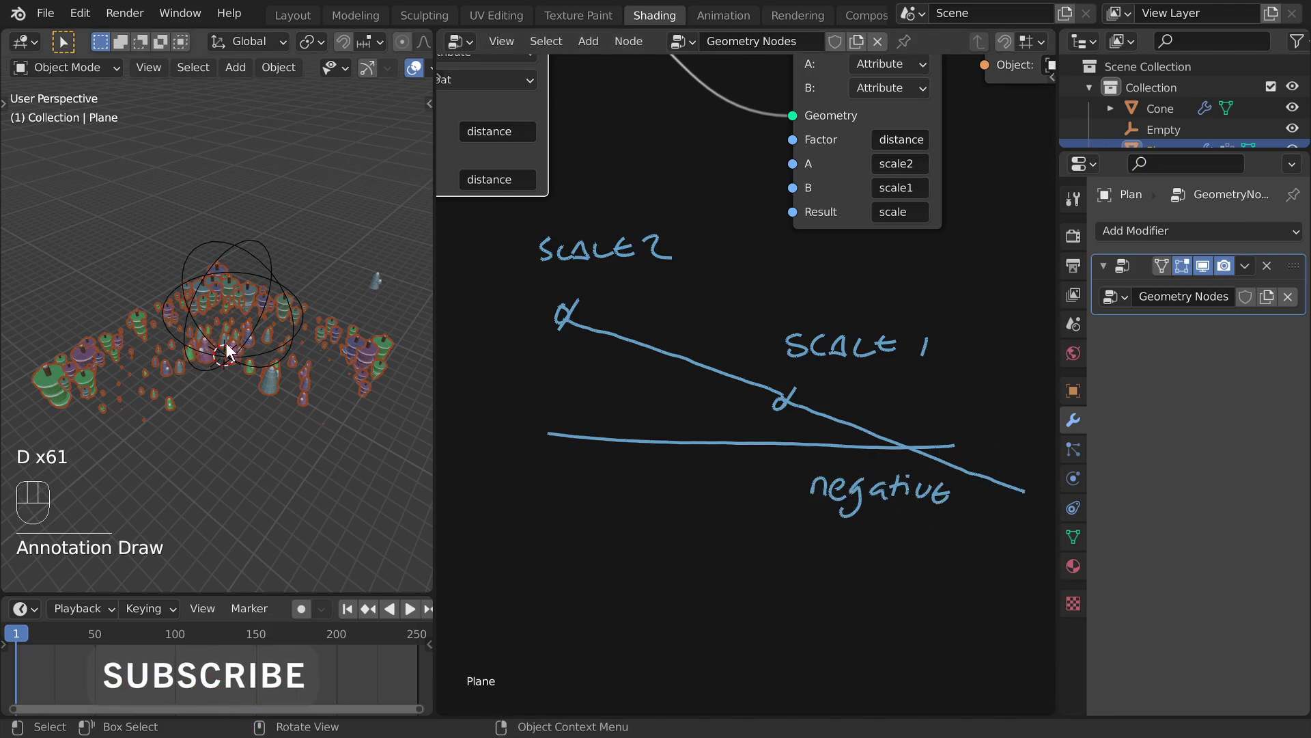
pyautogui.moveTo(642, 201); pyautogui.dragTo(605, 404, button='middle')
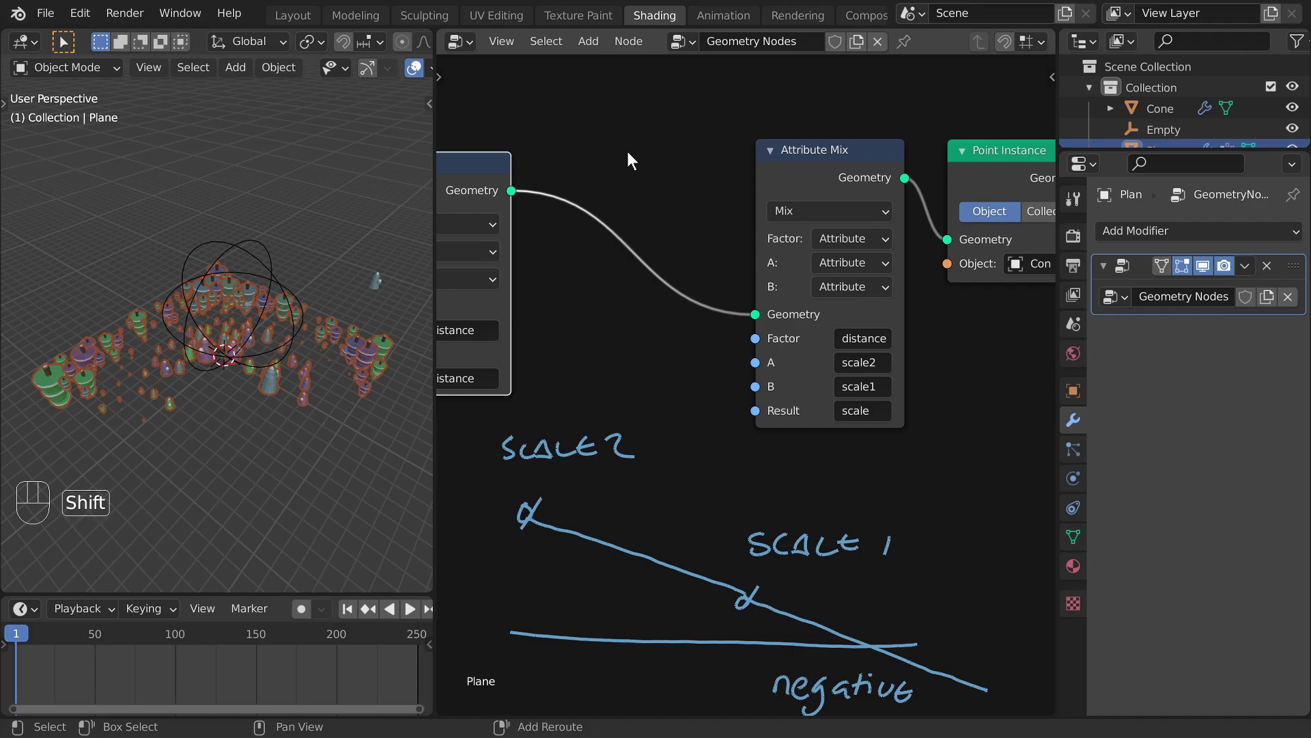
# Step: Drop an Attribute Color Ramp onto the Math-to-Mix link and paste 'distance' into its fields
pyautogui.hotkey('shift', 'a')
pyautogui.moveTo(576, 181)
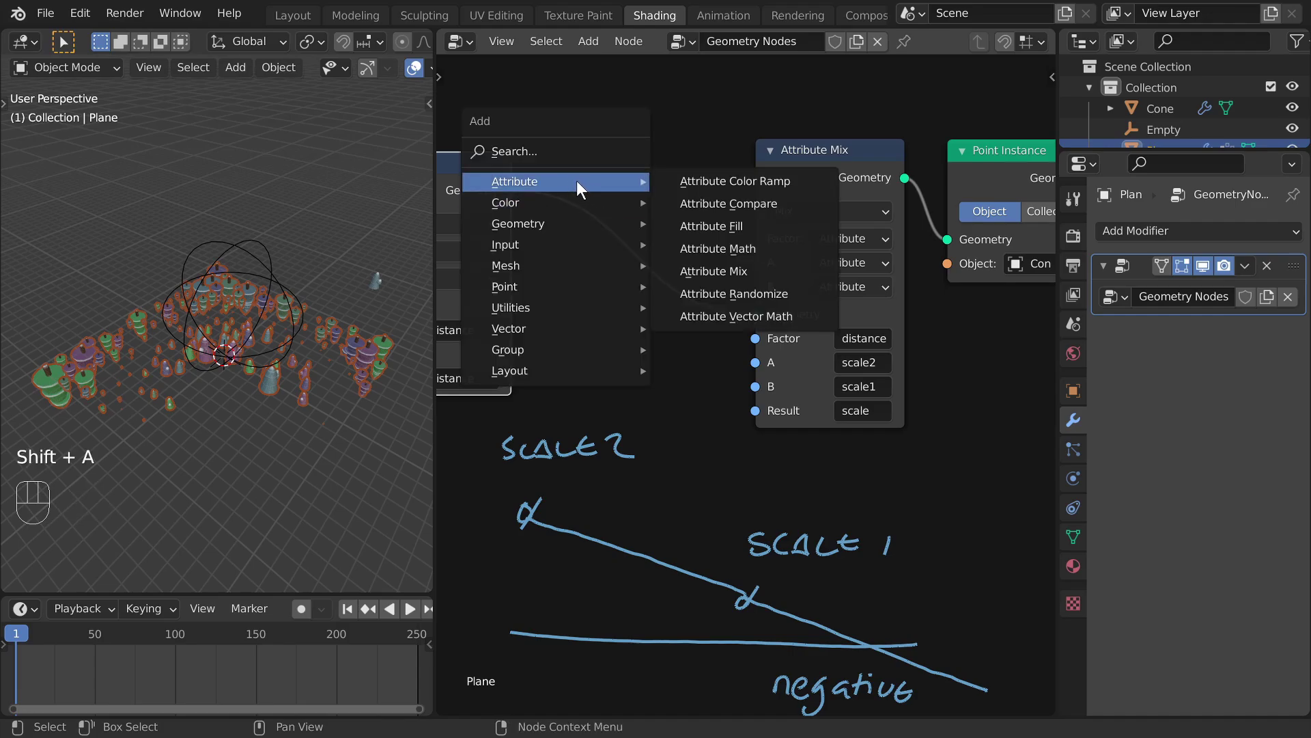
pyautogui.click(703, 182)
pyautogui.click(619, 149)
pyautogui.moveTo(657, 162); pyautogui.dragTo(620, 163)
pyautogui.moveTo(620, 163); pyautogui.dragTo(736, 149, button='middle')
pyautogui.hotkey('ctrl', 'c')
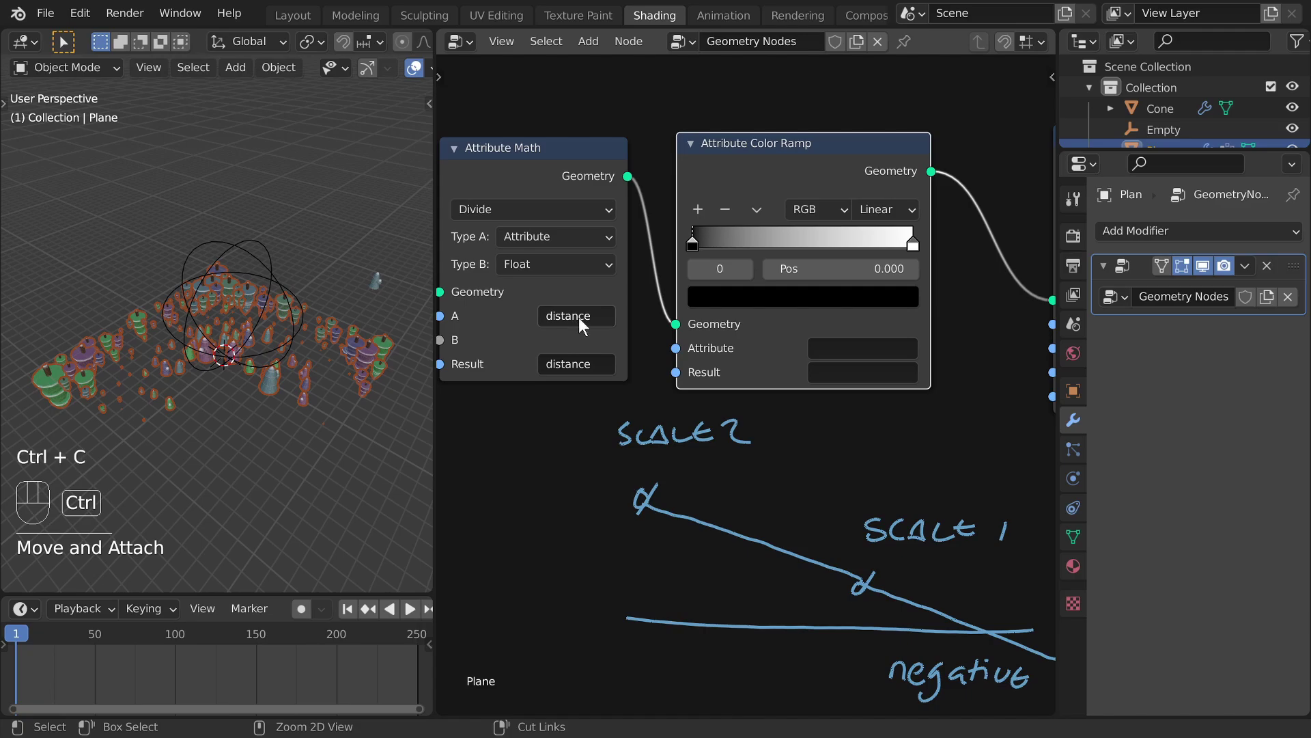
pyautogui.hotkey('ctrl', 'v')
pyautogui.hotkey('ctrl', 'v')
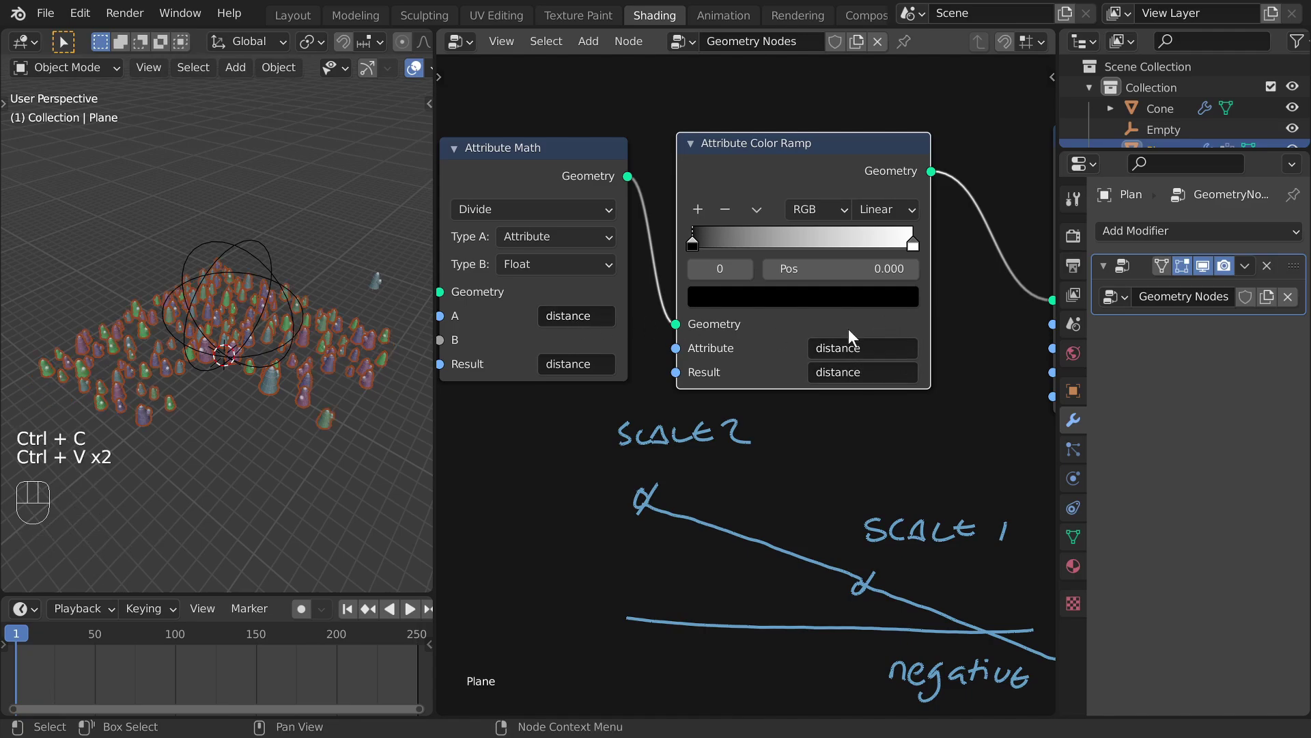
# Step: Orbit around the cone scatter and move the Empty twice to new spots
pyautogui.moveTo(271, 254); pyautogui.dragTo(291, 242, button='middle')
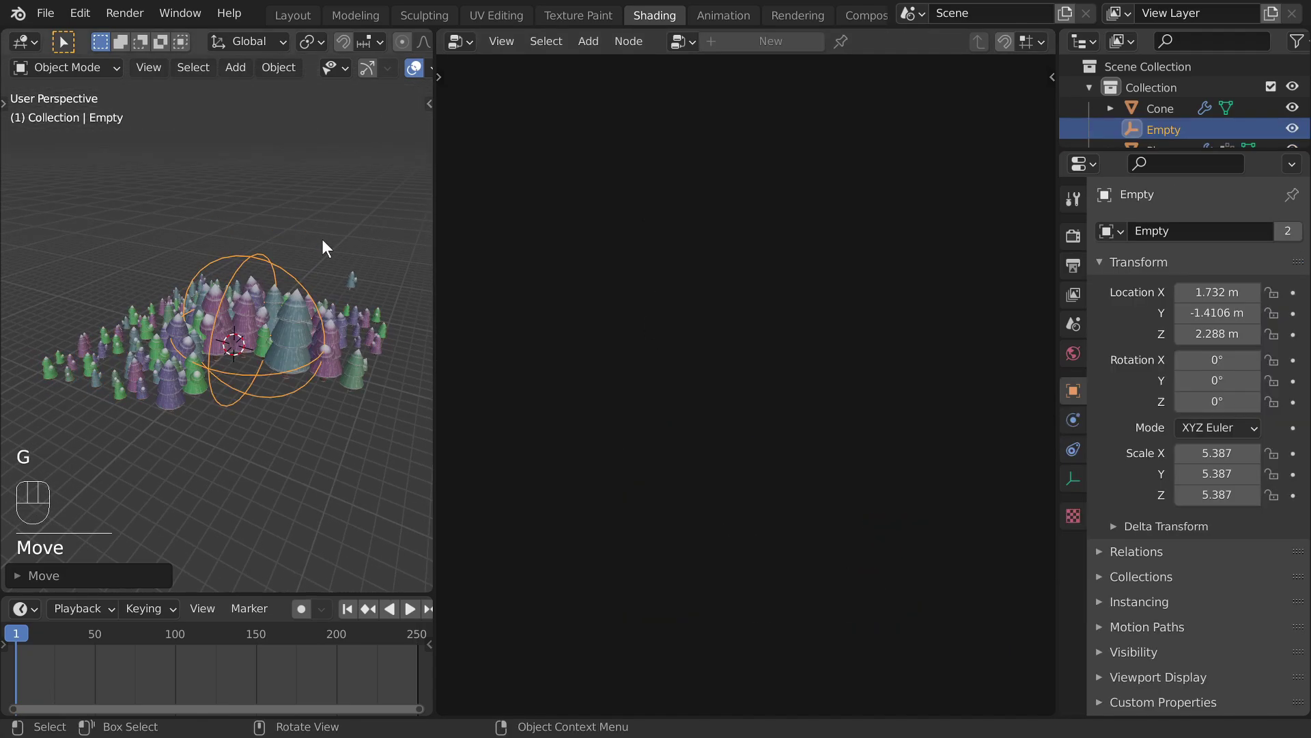
pyautogui.moveTo(259, 269); pyautogui.dragTo(201, 280, button='middle')
pyautogui.press('g')
pyautogui.click(303, 251)
pyautogui.press('g')
pyautogui.click(348, 347)
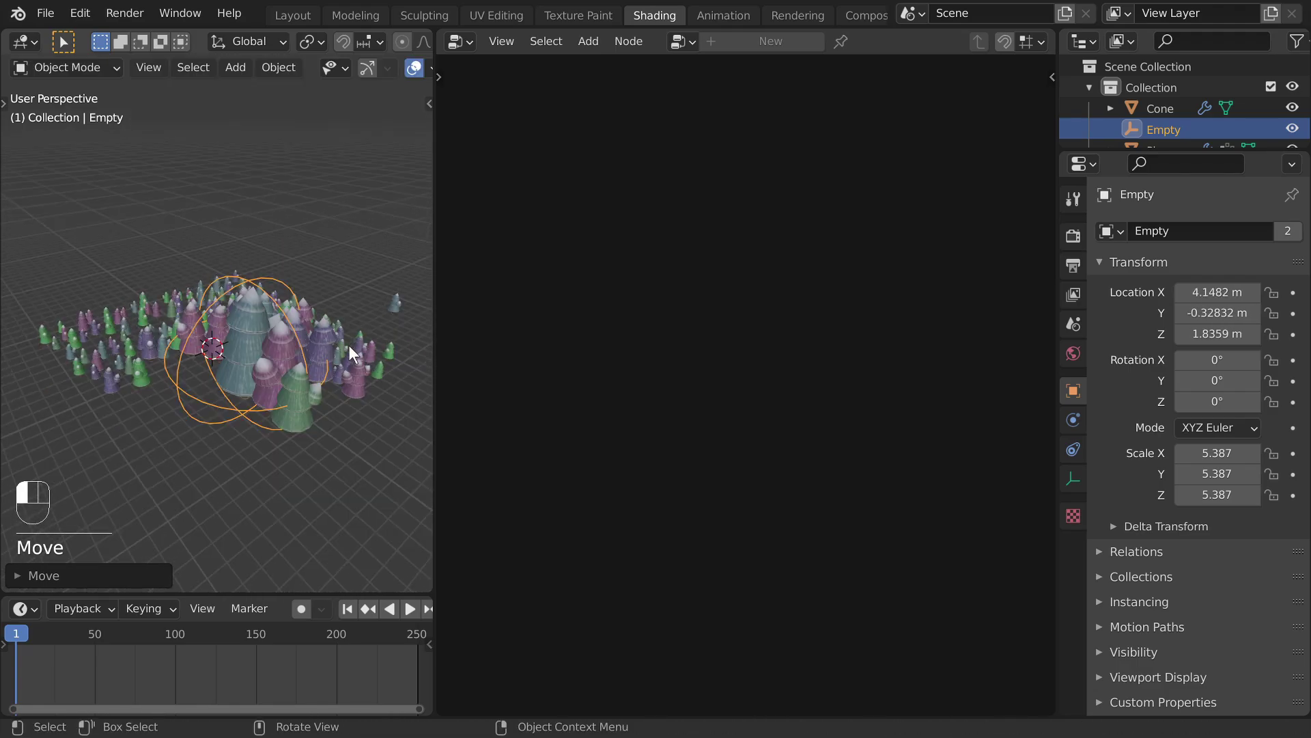
# Step: Pin the Plane's node tree so it stays shown when the Empty is selected
pyautogui.click(333, 339)
pyautogui.scroll(2, 737, 158)
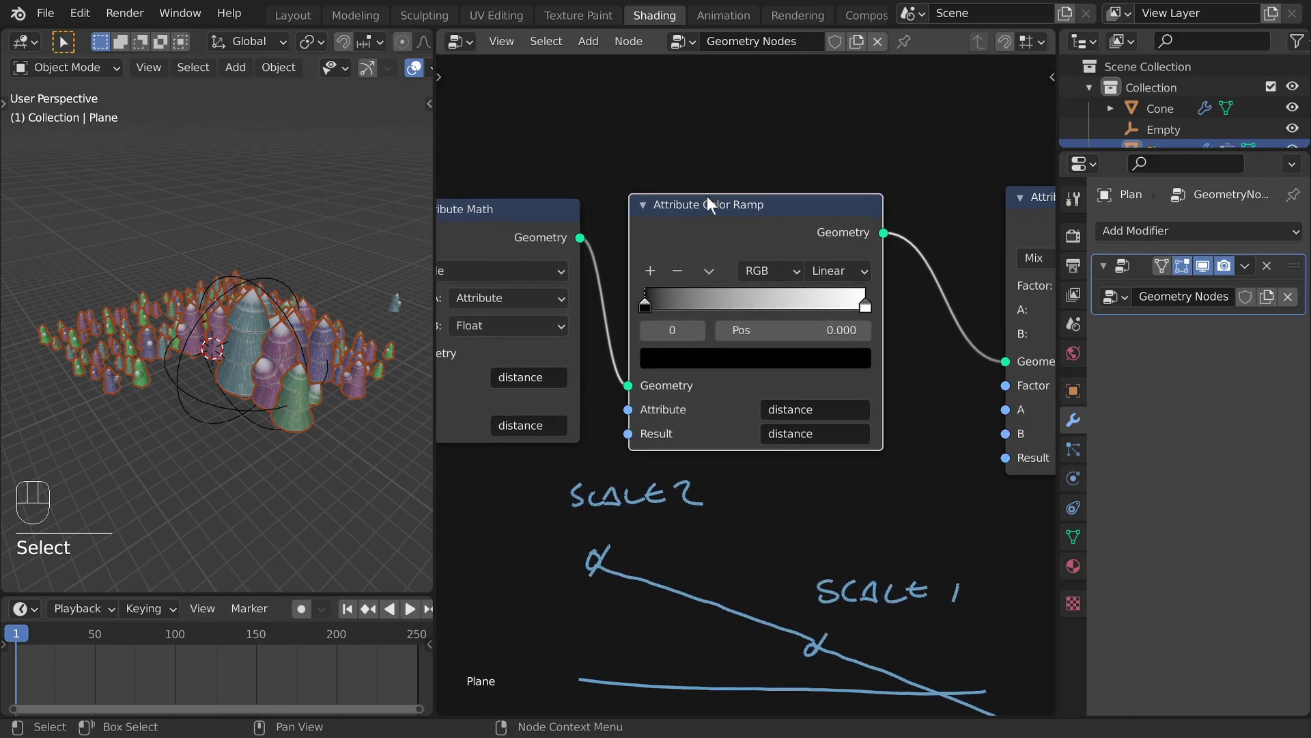
pyautogui.keyDown('ctrl'); pyautogui.moveTo(707, 195); pyautogui.dragTo(693, 312, button='middle'); pyautogui.keyUp('ctrl')
pyautogui.scroll(-2, 693, 313)
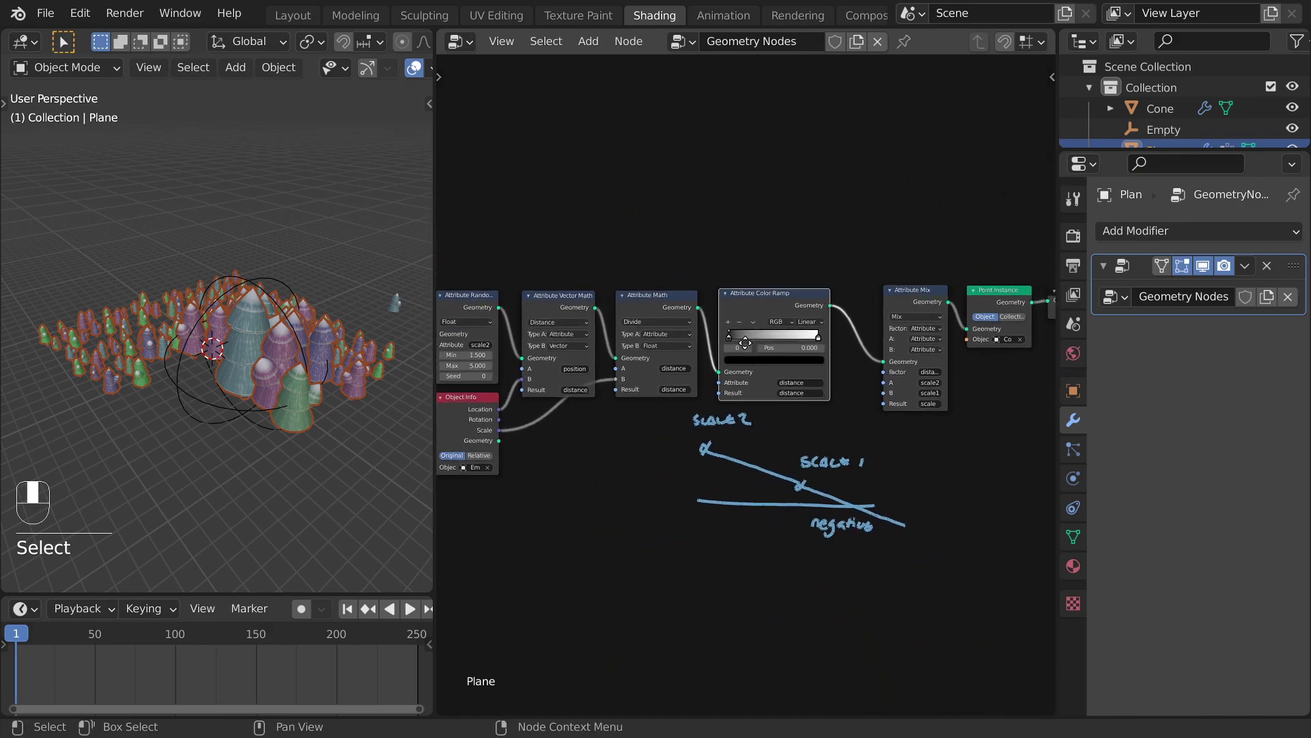
pyautogui.click(252, 281)
pyautogui.press('g')
pyautogui.rightClick(273, 263)
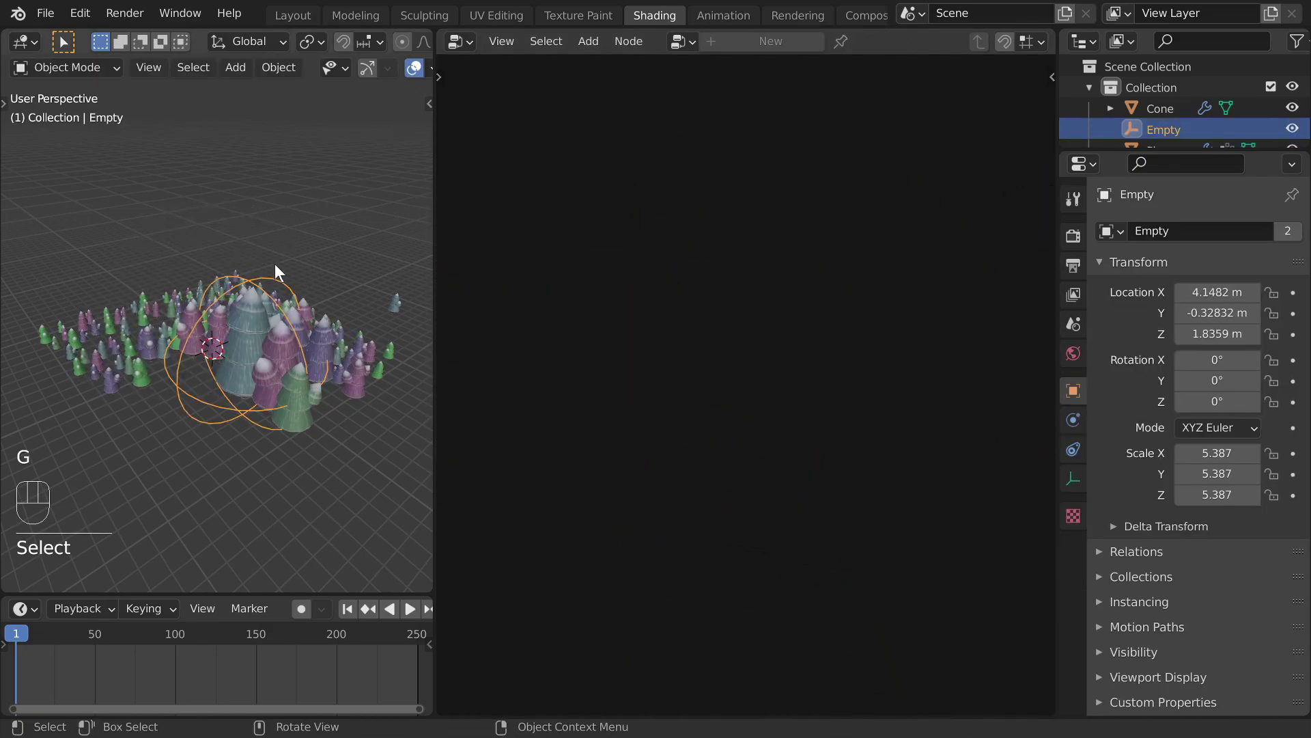
pyautogui.click(317, 327)
pyautogui.click(905, 44)
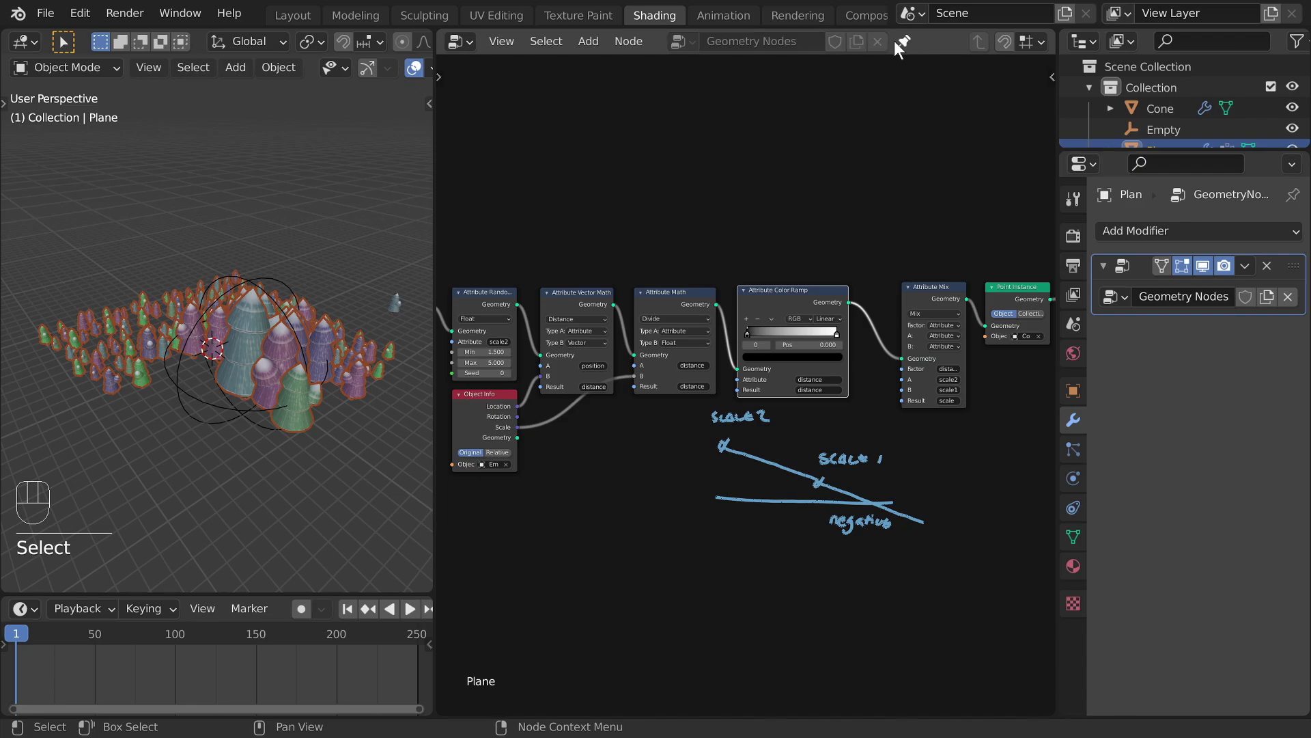
# Step: Move the Empty near (-0.133, 0.626, 0.897) and erase the scale2 sketch notes
pyautogui.click(273, 283)
pyautogui.press('g')
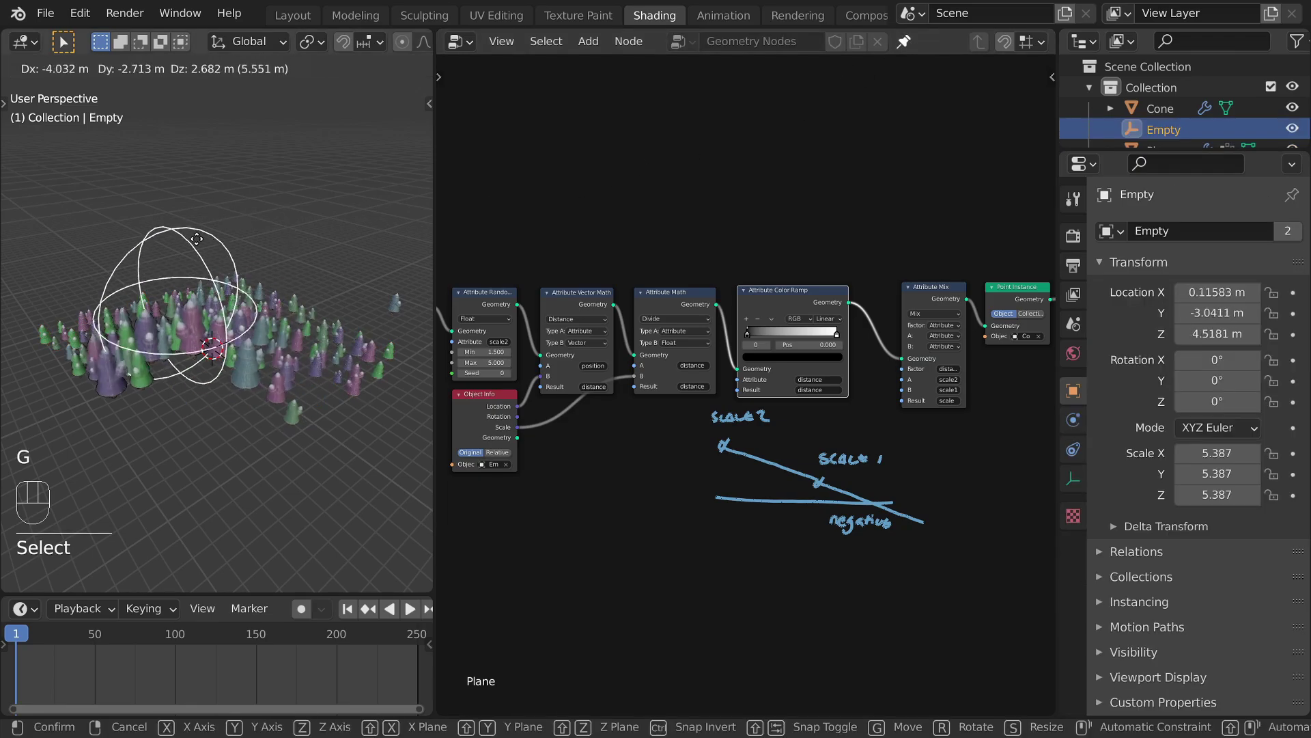
pyautogui.click(208, 236)
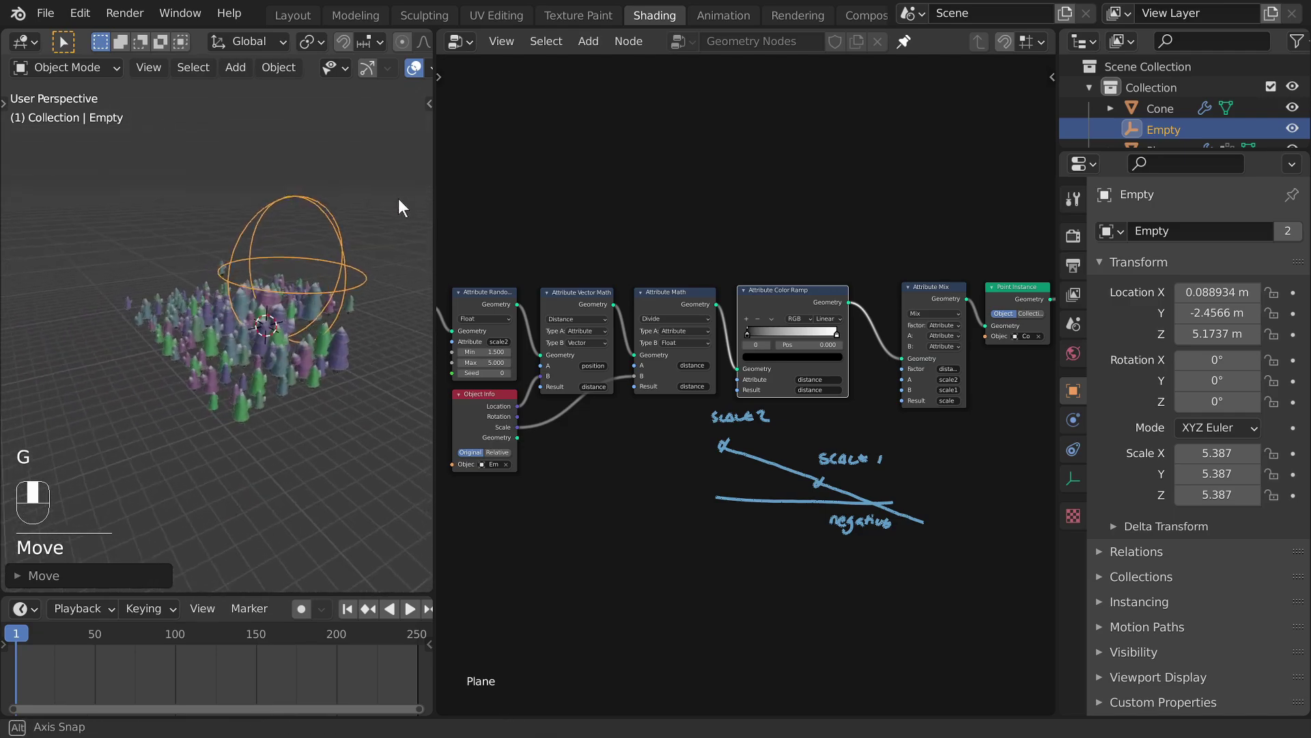
pyautogui.press('g')
pyautogui.click(295, 282)
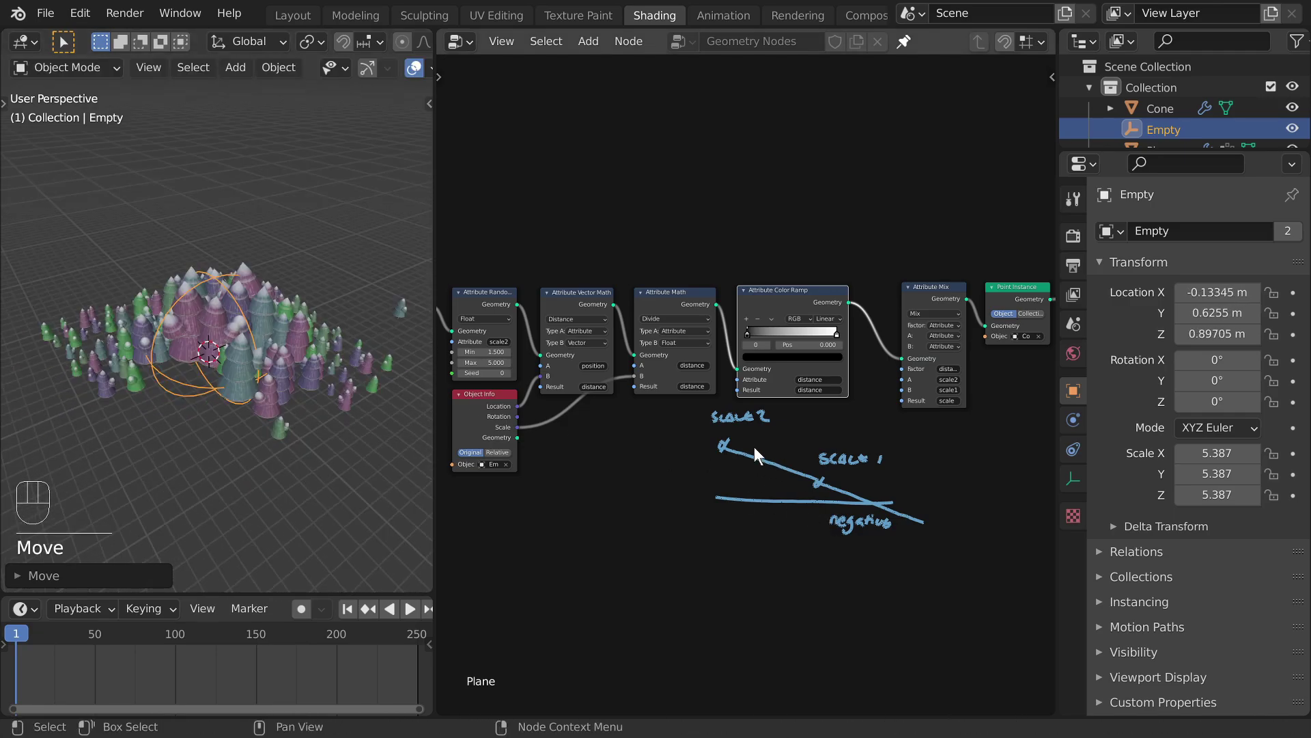
pyautogui.press('d')
pyautogui.moveTo(755, 451)
pyautogui.mouseDown(button='right')
pyautogui.moveTo(758, 420)
pyautogui.moveTo(772, 445)
pyautogui.moveTo(748, 456)
pyautogui.mouseUp(button='right')
# Step: Pan back to the Group Input and Point Distribute nodes at the start of the tree
pyautogui.moveTo(776, 439); pyautogui.dragTo(592, 433, button='middle')
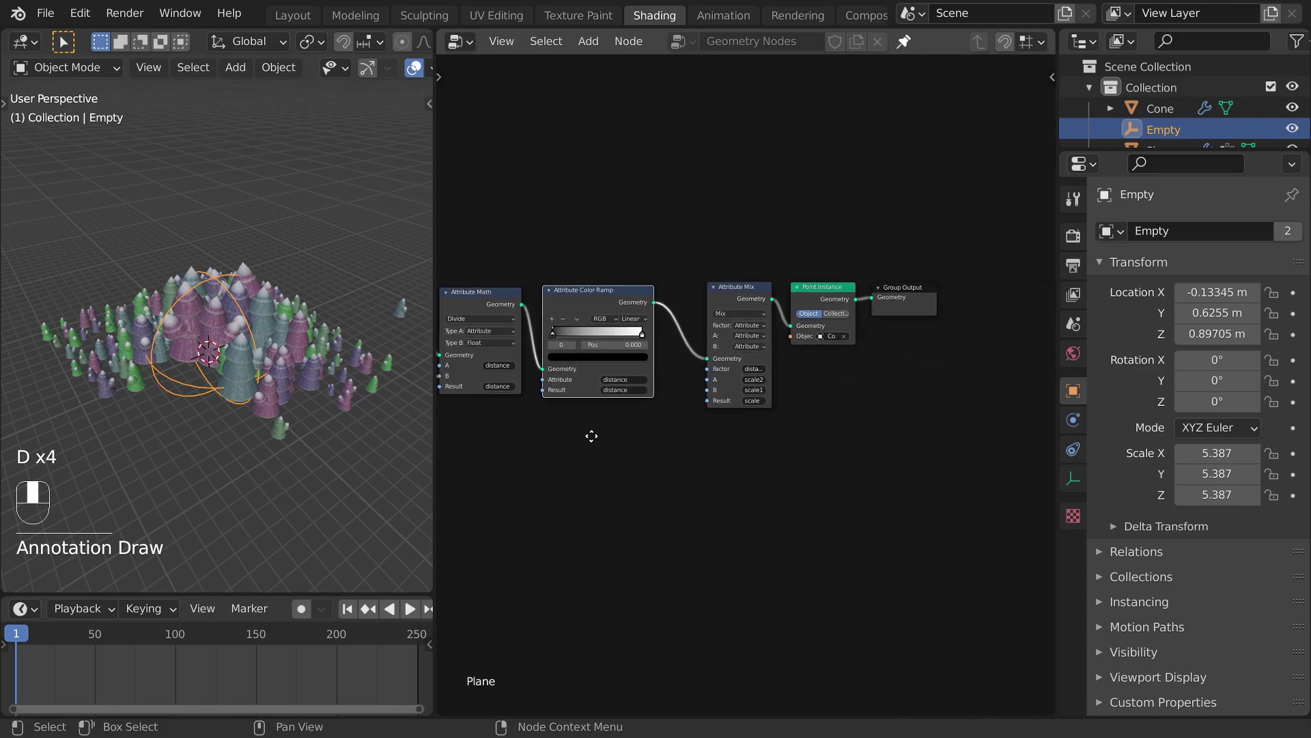
pyautogui.moveTo(714, 239); pyautogui.dragTo(820, 329)
pyautogui.moveTo(820, 329); pyautogui.dragTo(822, 332)
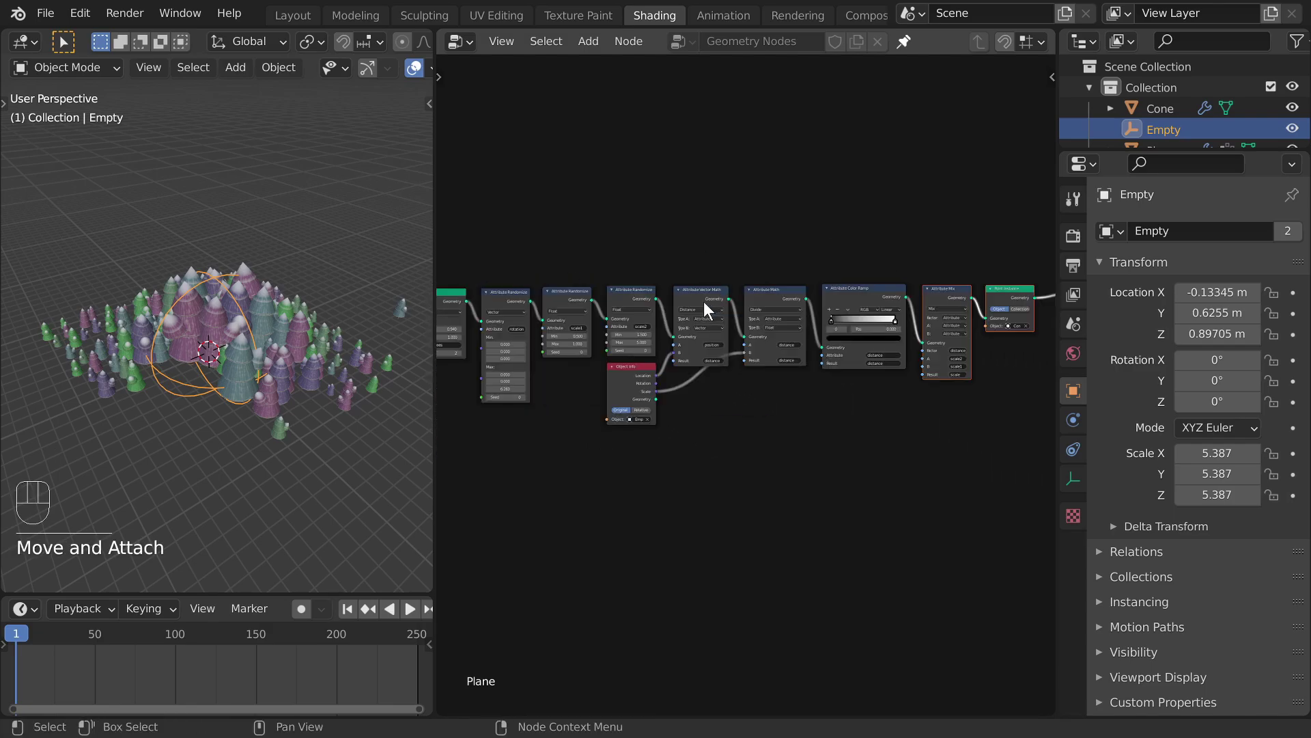
pyautogui.moveTo(597, 296); pyautogui.dragTo(765, 305, button='middle')
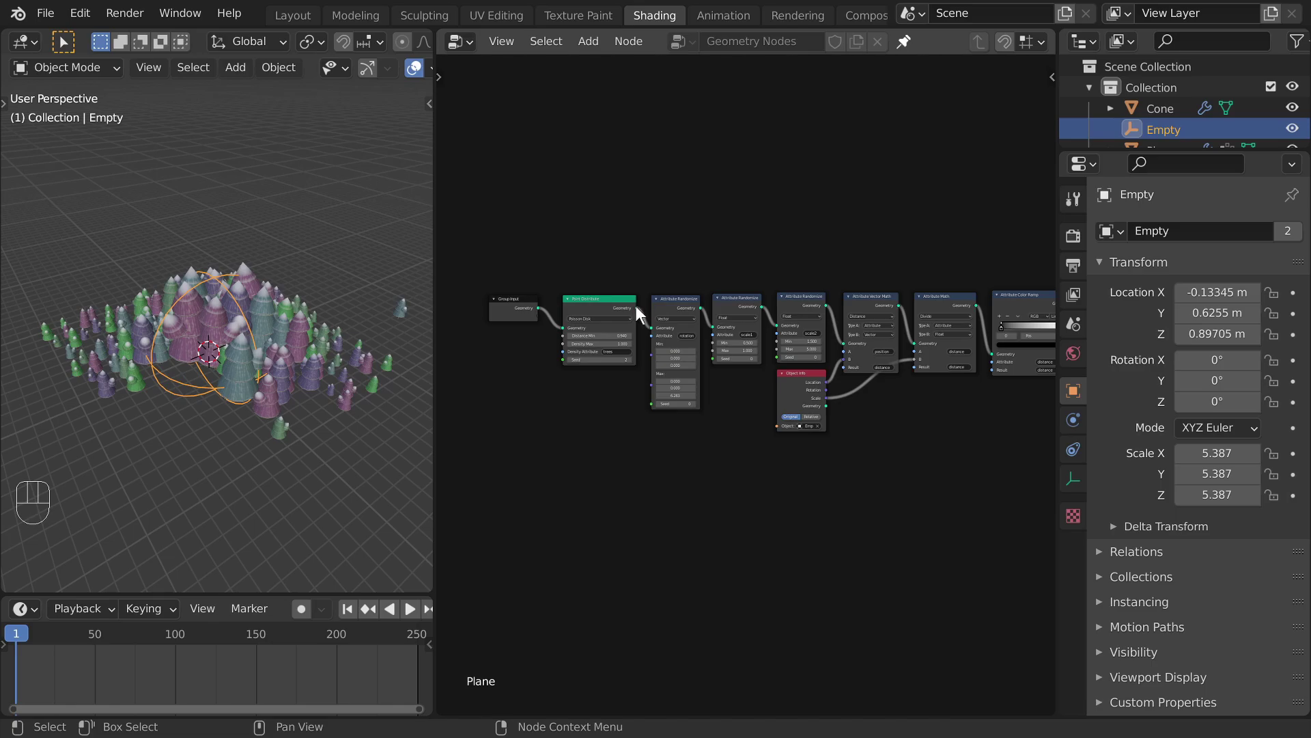
pyautogui.moveTo(636, 308); pyautogui.dragTo(692, 259)
# Step: Add a Join Geometry node merging Group Input's plane with the instances into Group Output
pyautogui.hotkey('shift', 'a')
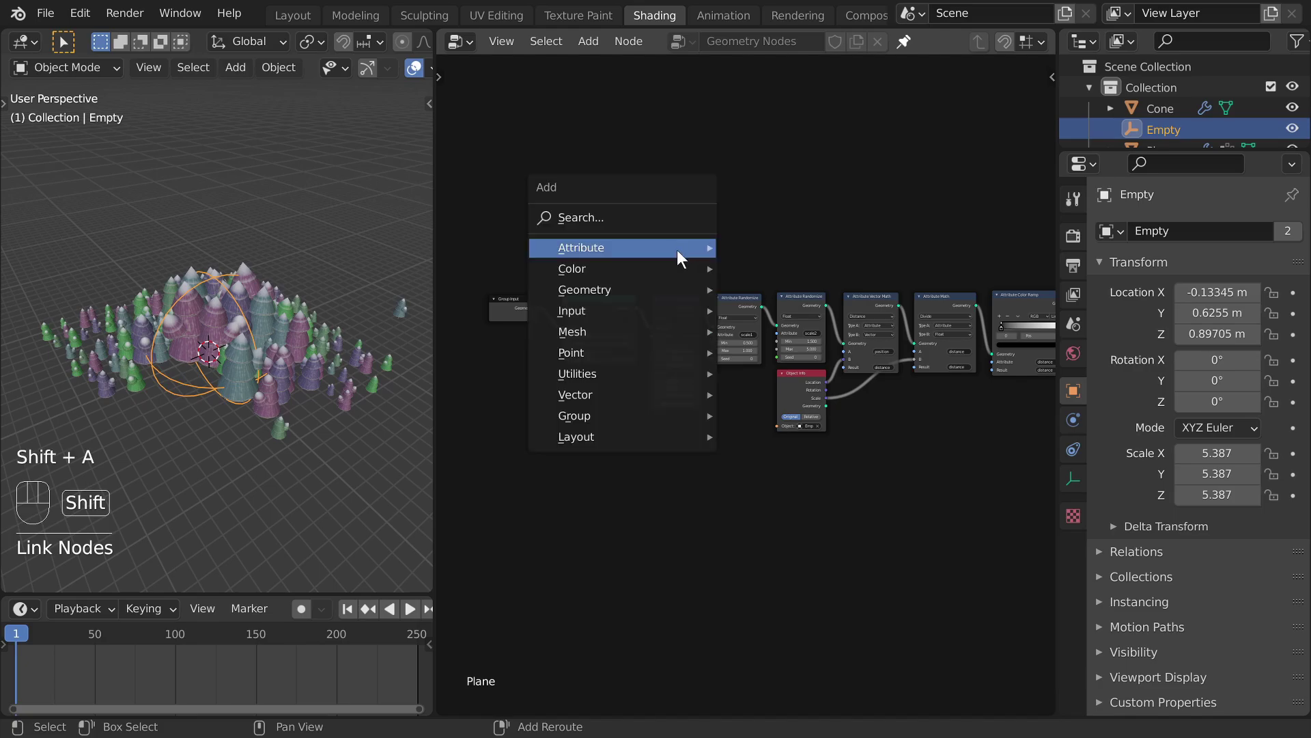
pyautogui.moveTo(650, 290)
pyautogui.click(773, 288)
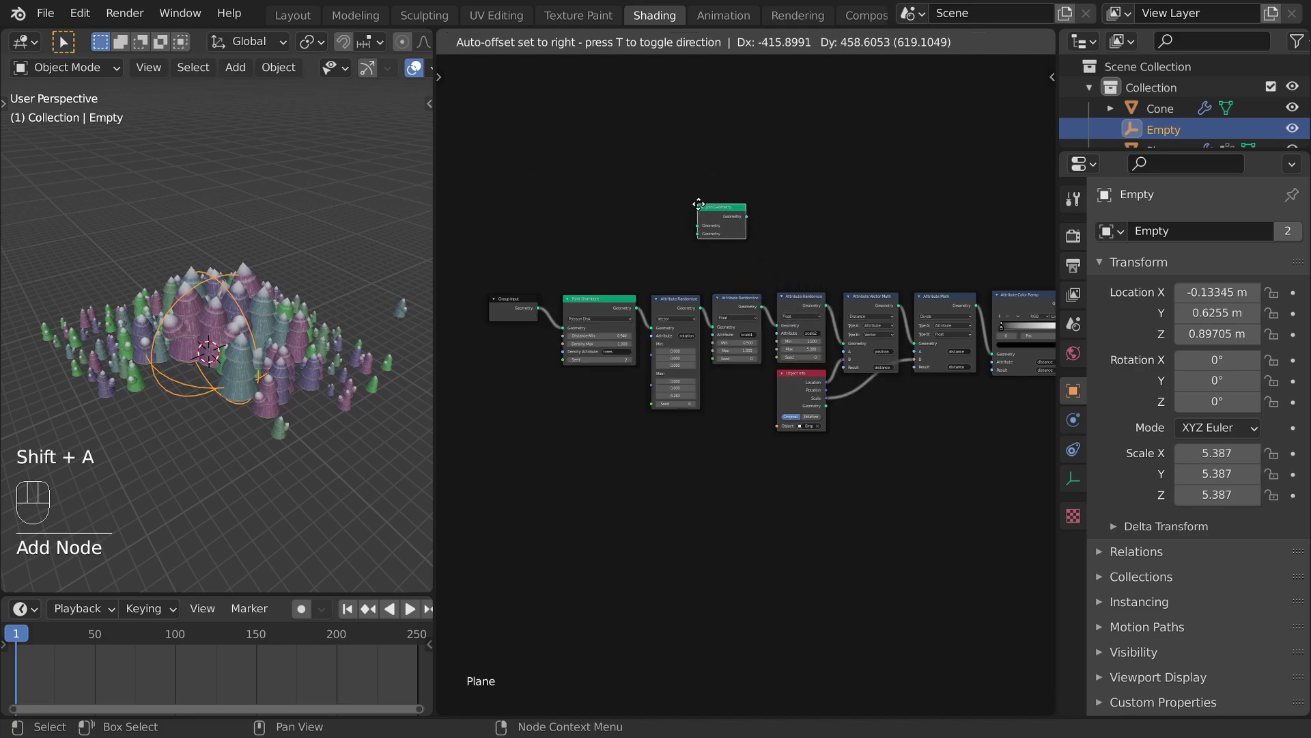
pyautogui.click(699, 203)
pyautogui.moveTo(539, 306); pyautogui.dragTo(619, 229)
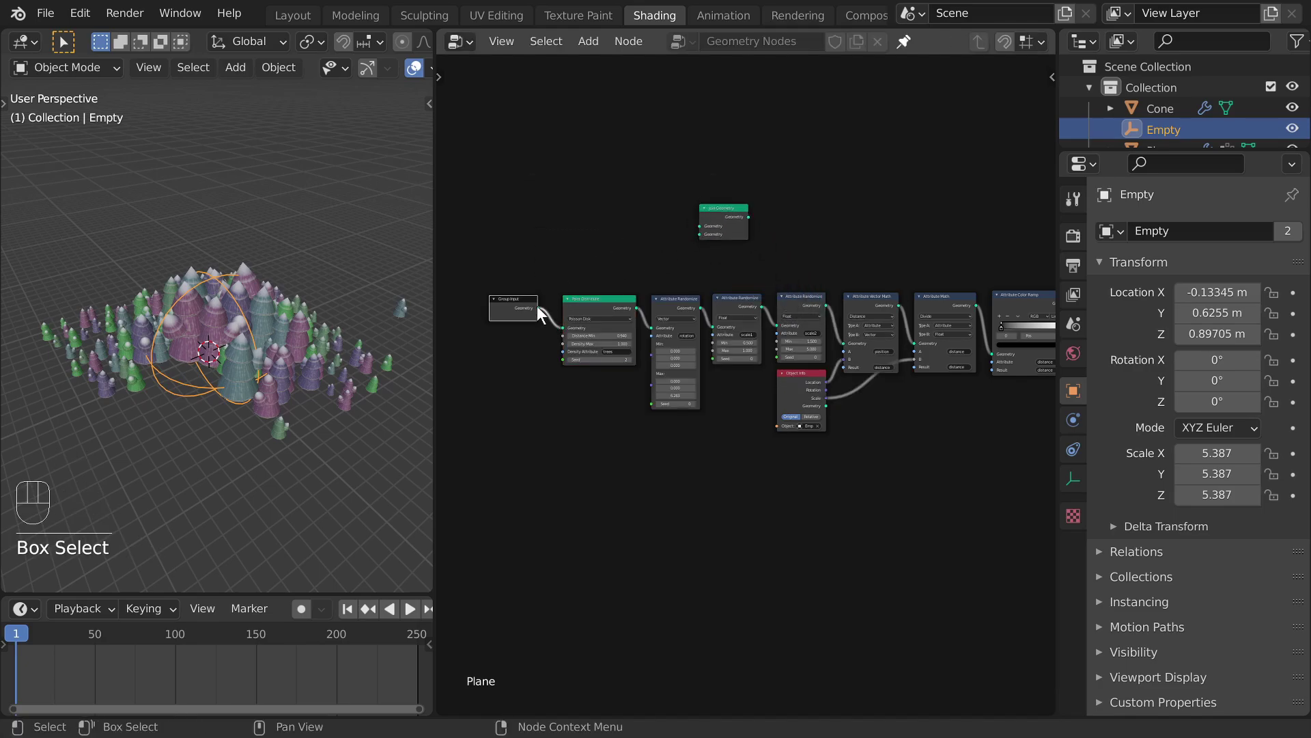
pyautogui.moveTo(537, 306); pyautogui.dragTo(701, 228)
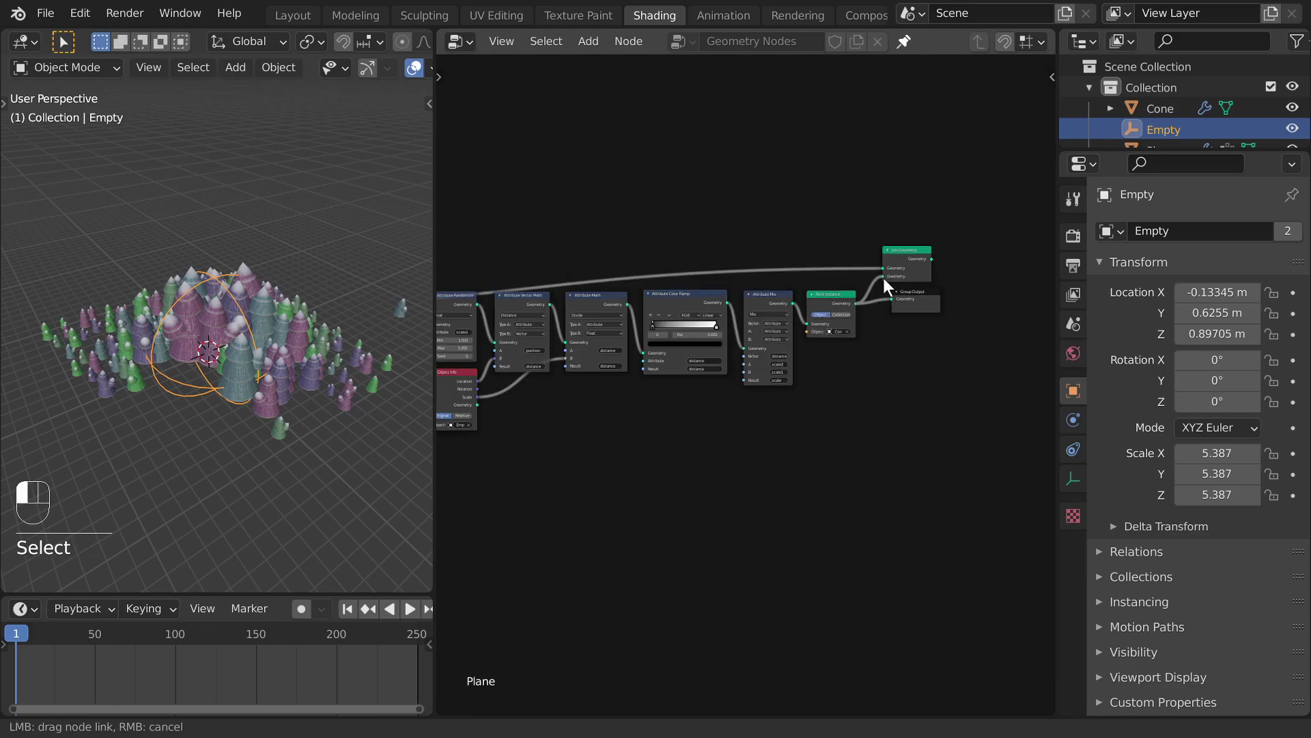
pyautogui.moveTo(884, 277); pyautogui.dragTo(933, 283)
pyautogui.moveTo(785, 259); pyautogui.dragTo(868, 246, button='middle')
pyautogui.keyDown('ctrl'); pyautogui.moveTo(893, 268); pyautogui.dragTo(873, 277, button='right'); pyautogui.keyUp('ctrl')
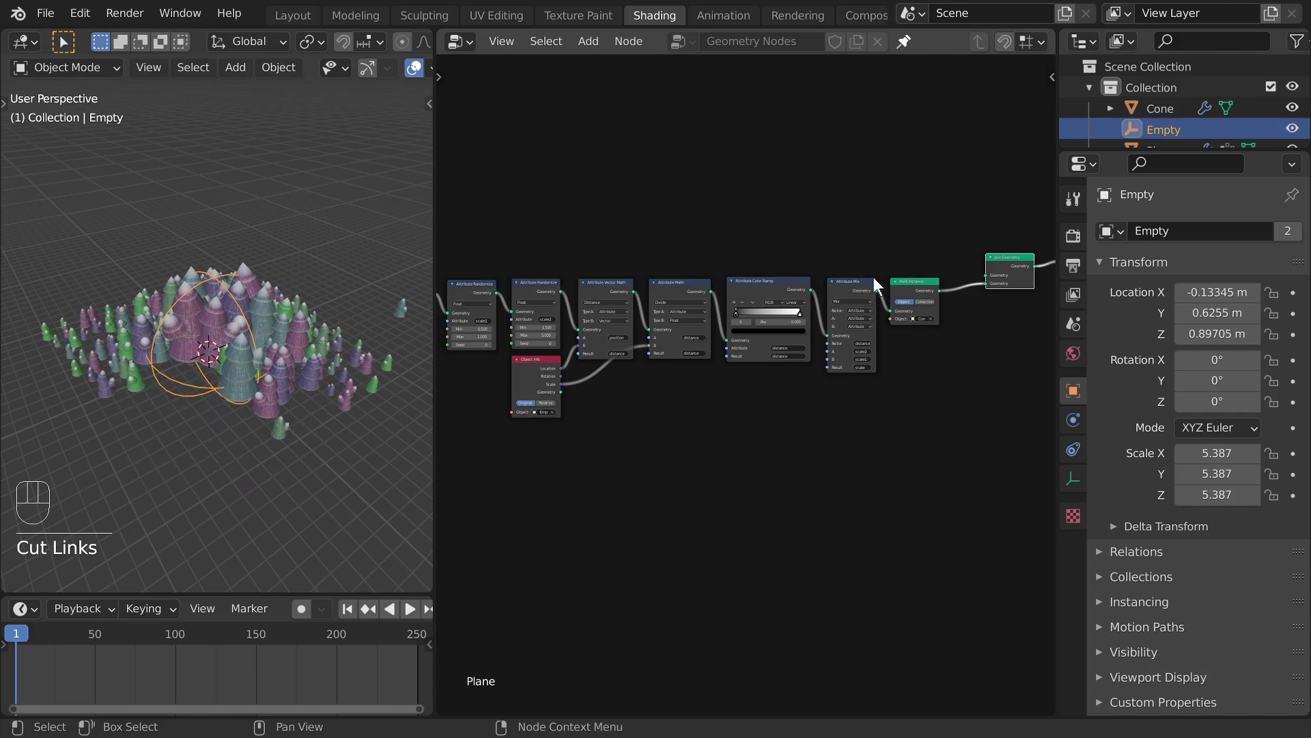
pyautogui.moveTo(542, 261); pyautogui.dragTo(745, 248, button='middle')
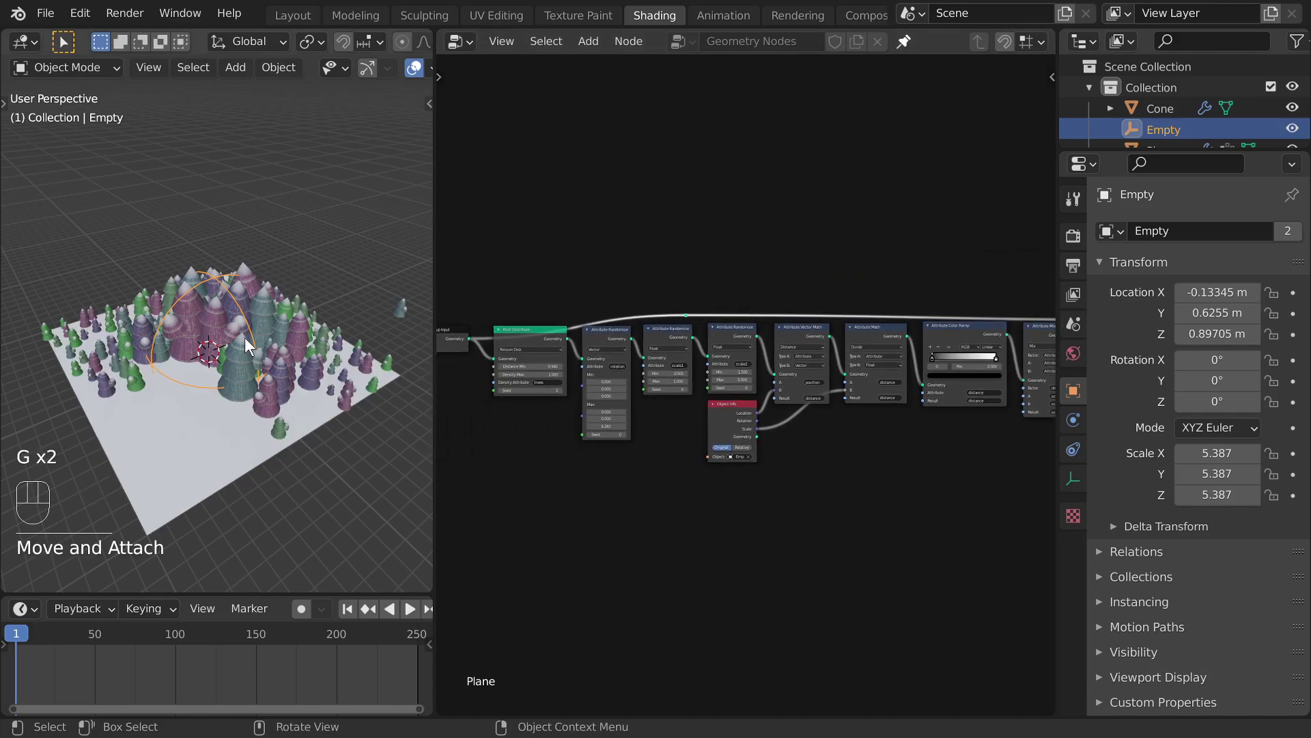
# Step: Move the Empty to a new spot among the cones and orbit to a lower angle
pyautogui.press('g')
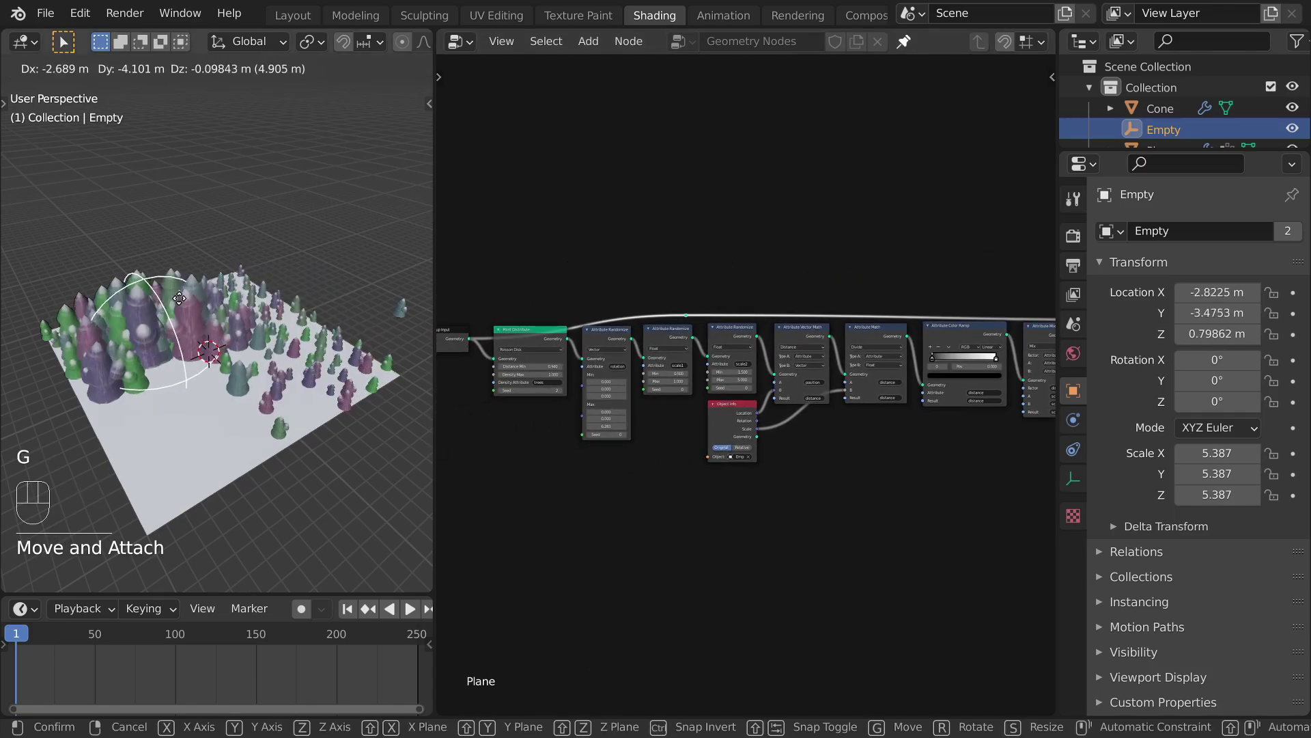
pyautogui.click(285, 294)
pyautogui.moveTo(339, 293); pyautogui.dragTo(313, 265, button='middle')
# Step: Maximize the node editor and zoom in on the attribute node chain
pyautogui.hotkey('ctrl', 'space')
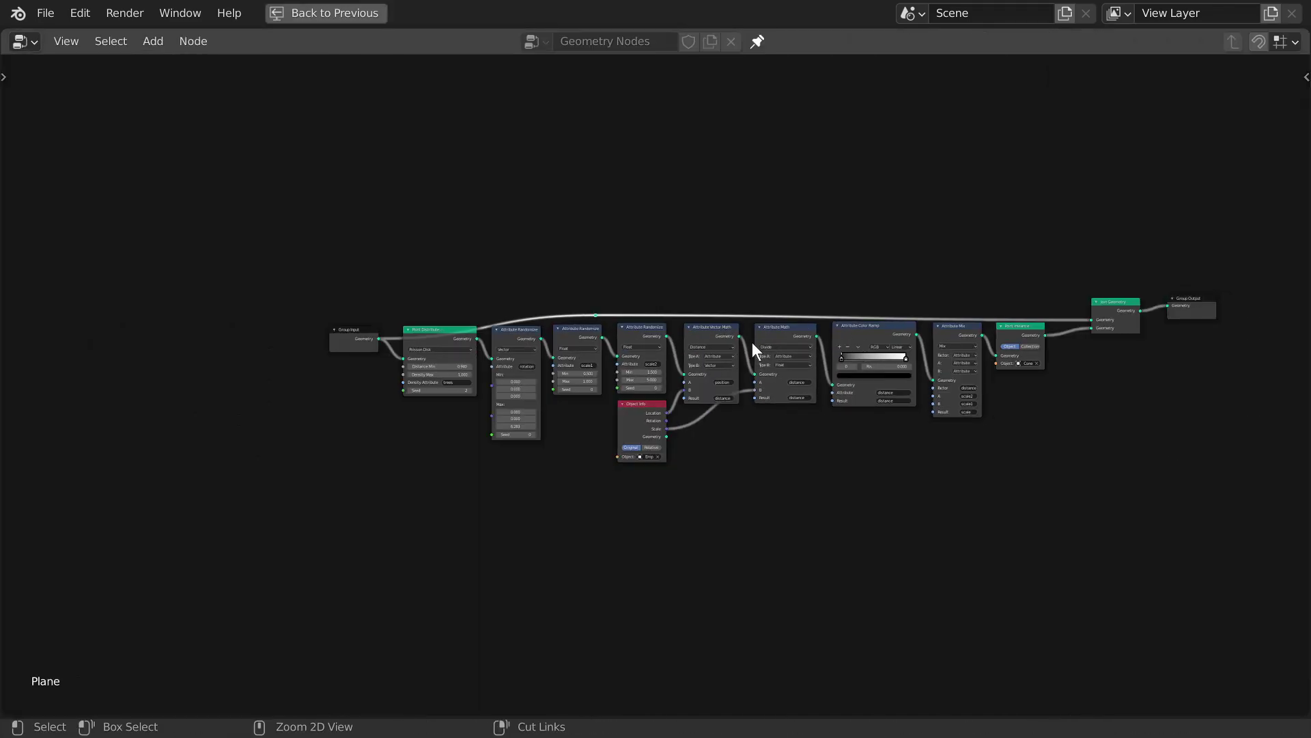
pyautogui.keyDown('ctrl'); pyautogui.moveTo(754, 347); pyautogui.dragTo(862, 231, button='middle'); pyautogui.keyUp('ctrl')
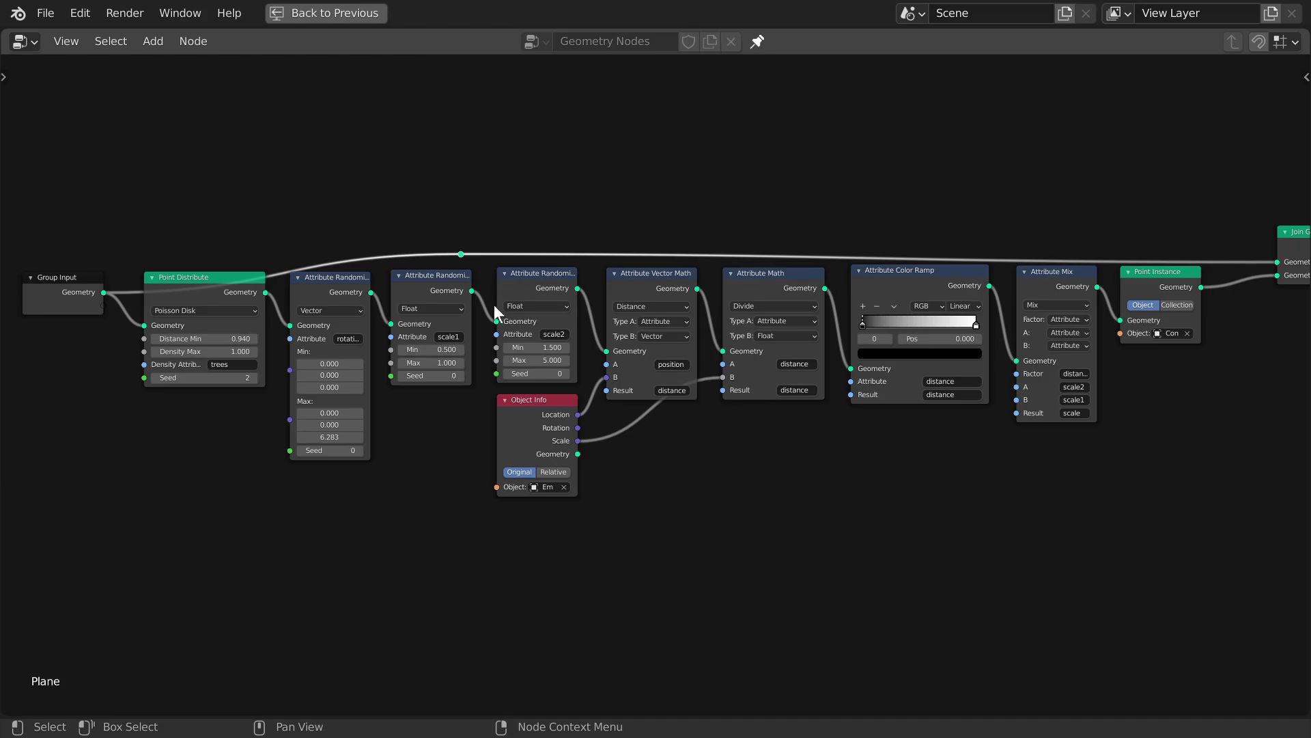
pyautogui.hotkey('alt', 'Tab')
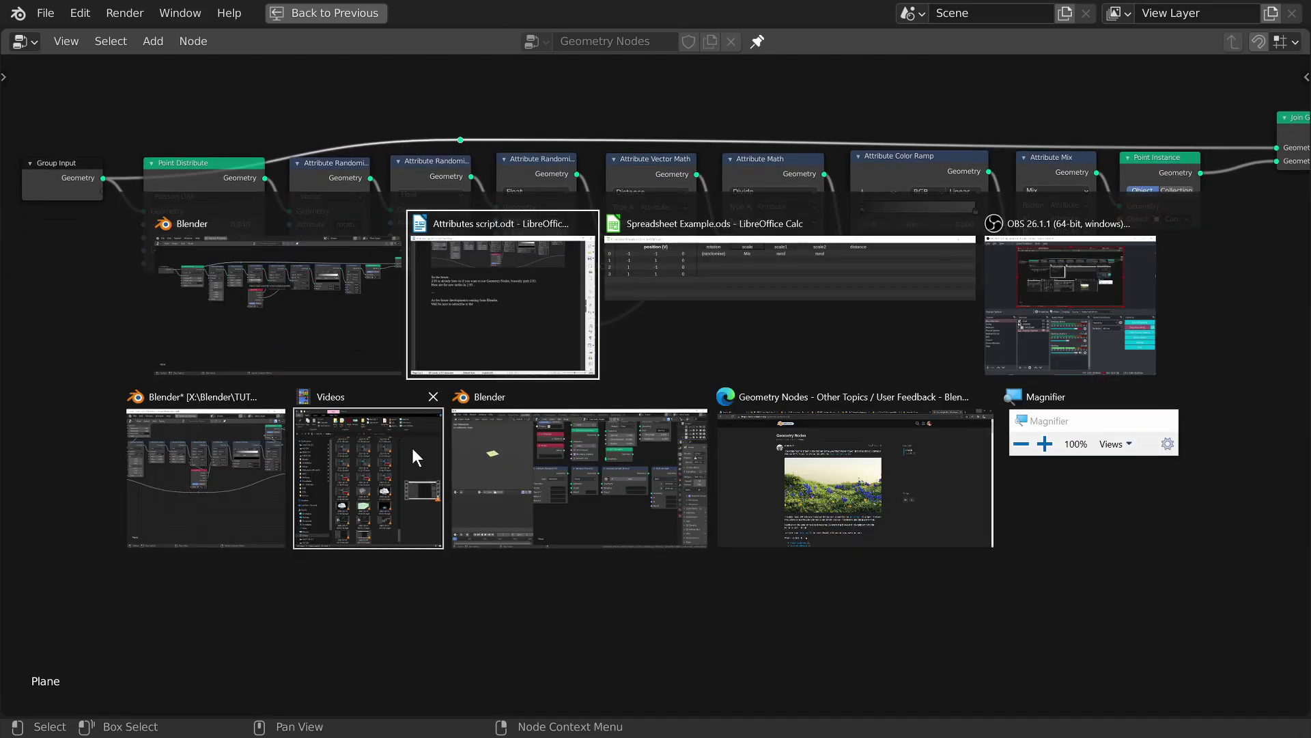
# Step: Review the attribute table in Spreadsheet Example.ods, then return to Blender
pyautogui.hotkey('alt', 'Tab')
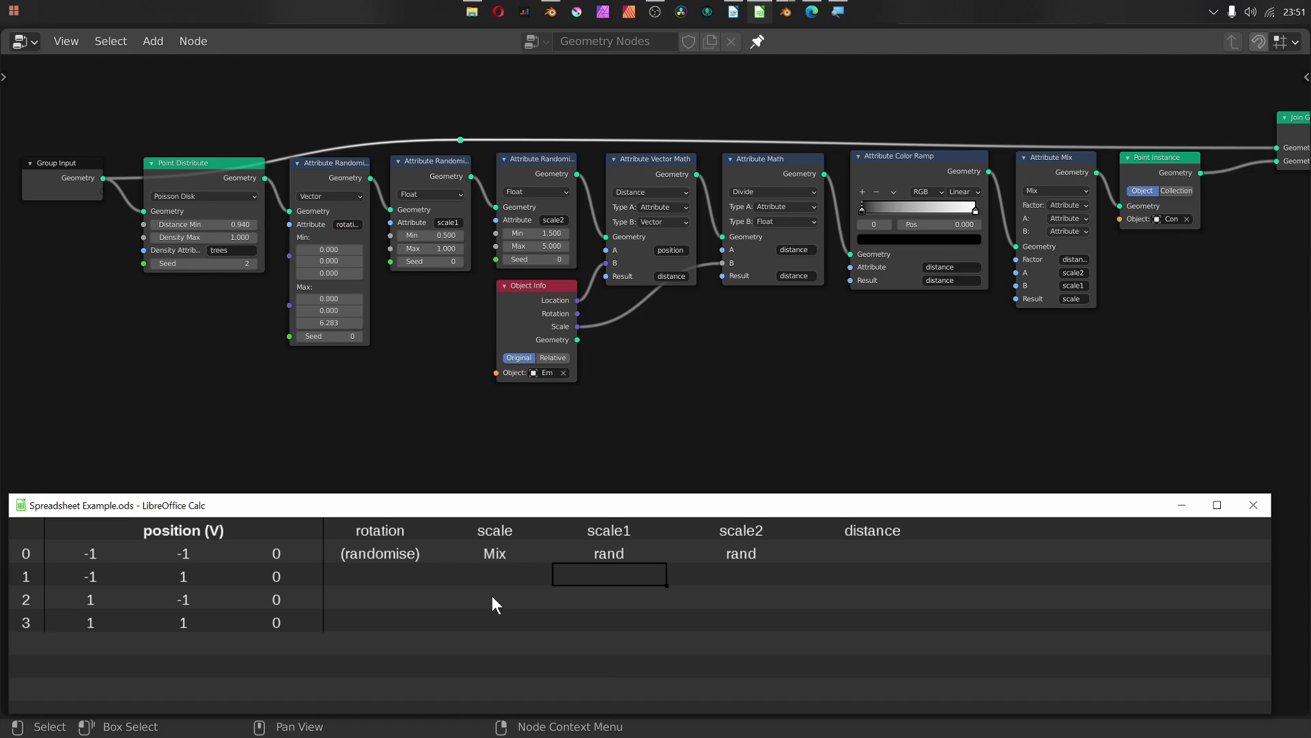
pyautogui.click(690, 403)
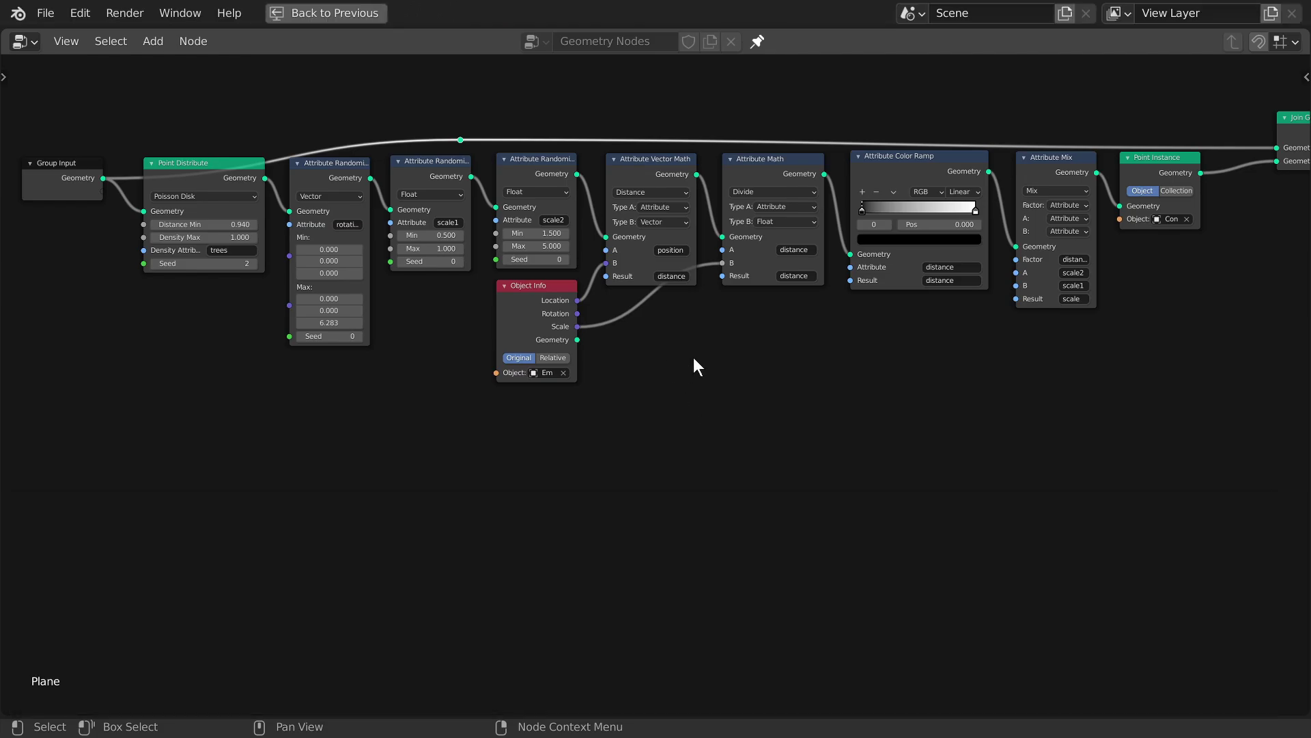
# Step: Zoom onto Attribute Vector Math and check the Attribute Math Divide operation list without changing it
pyautogui.moveTo(694, 357); pyautogui.dragTo(703, 325, button='middle')
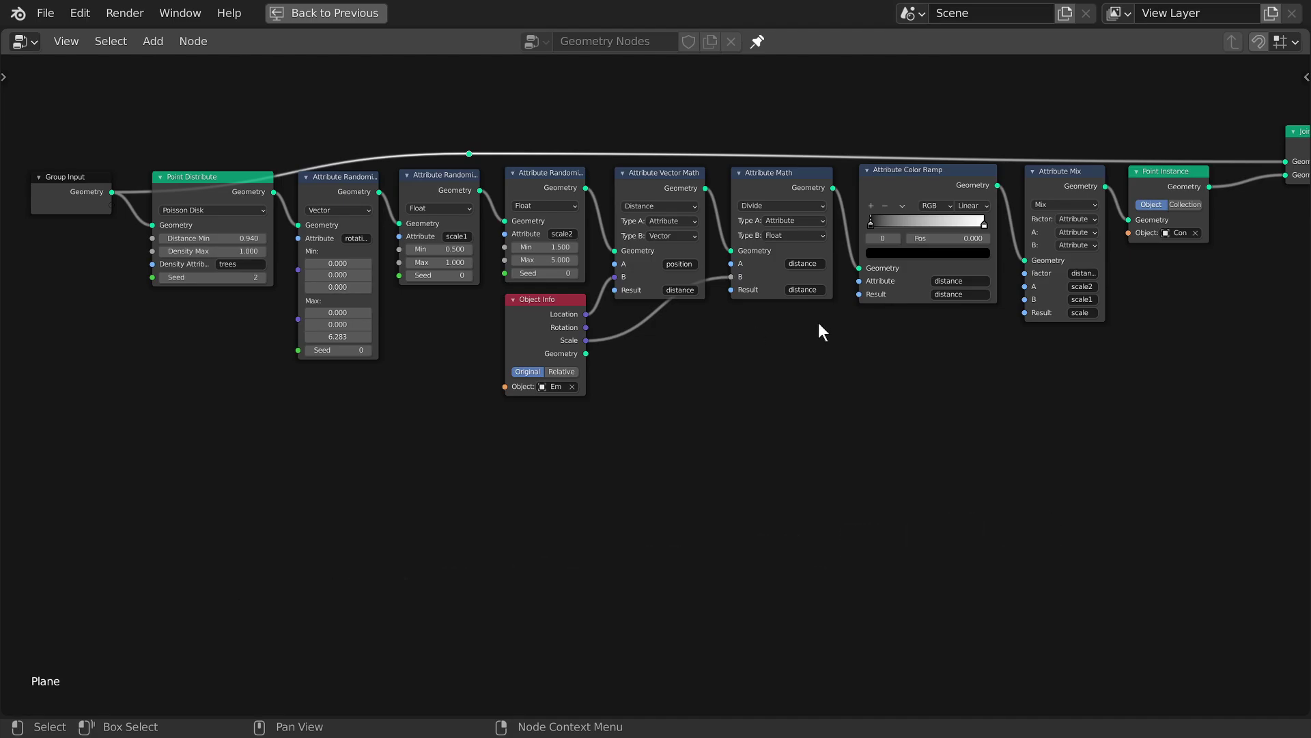
pyautogui.scroll(4, 806, 359)
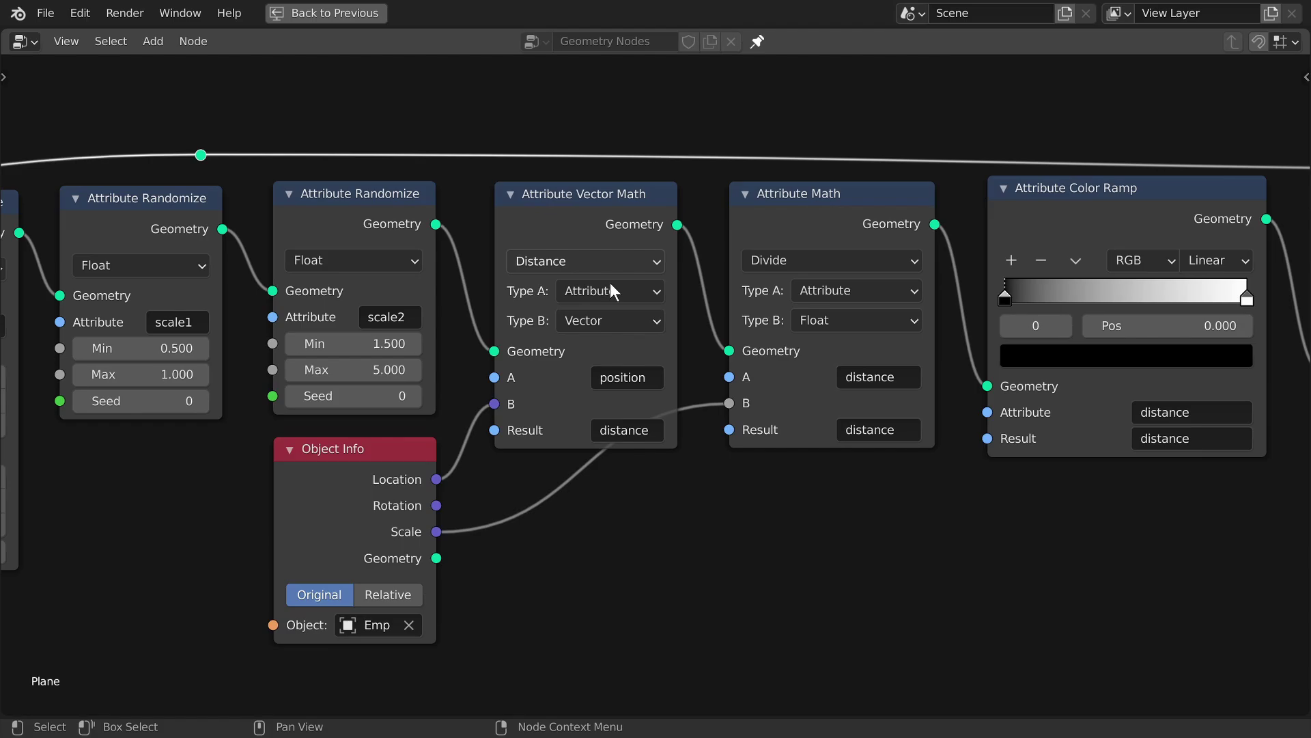
pyautogui.click(875, 262)
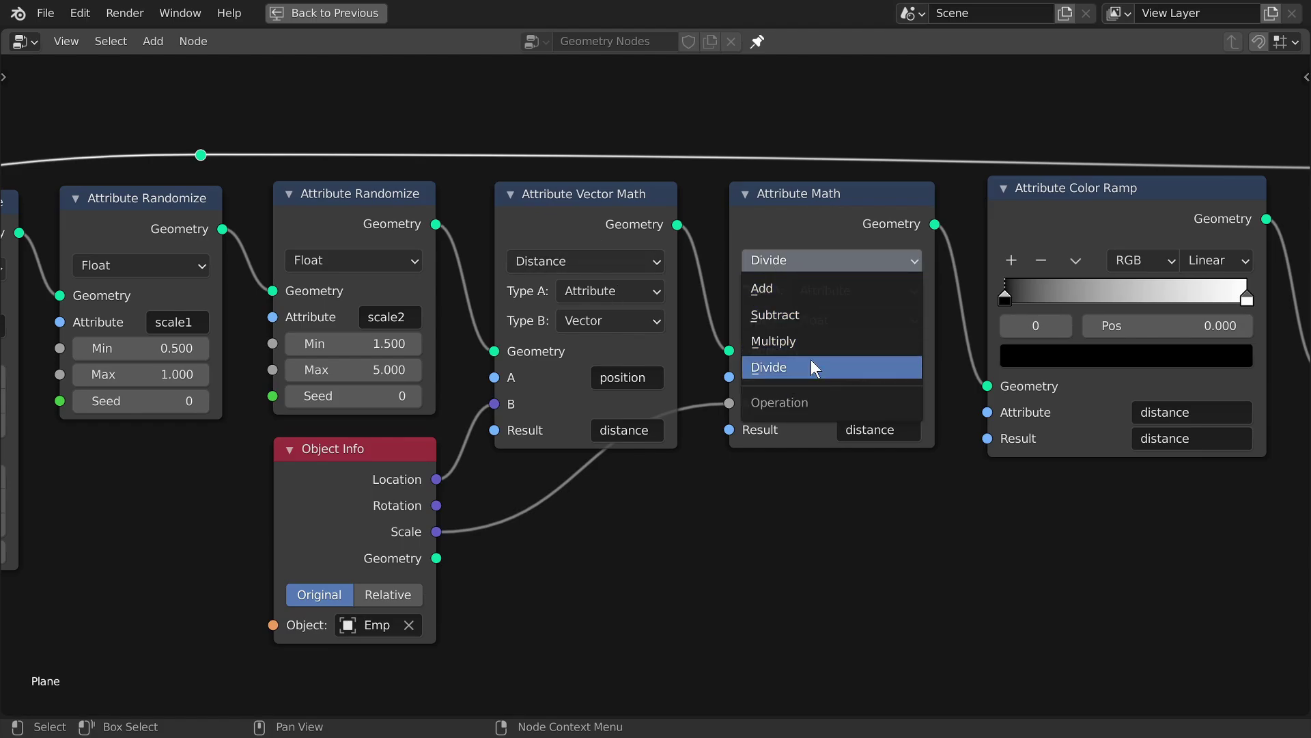
pyautogui.click(781, 564)
pyautogui.scroll(-5, 736, 289)
# Step: Switch to the other Blender file, maximize its node editor, and browse the Attribute Math operations
pyautogui.hotkey('alt', 'Tab')
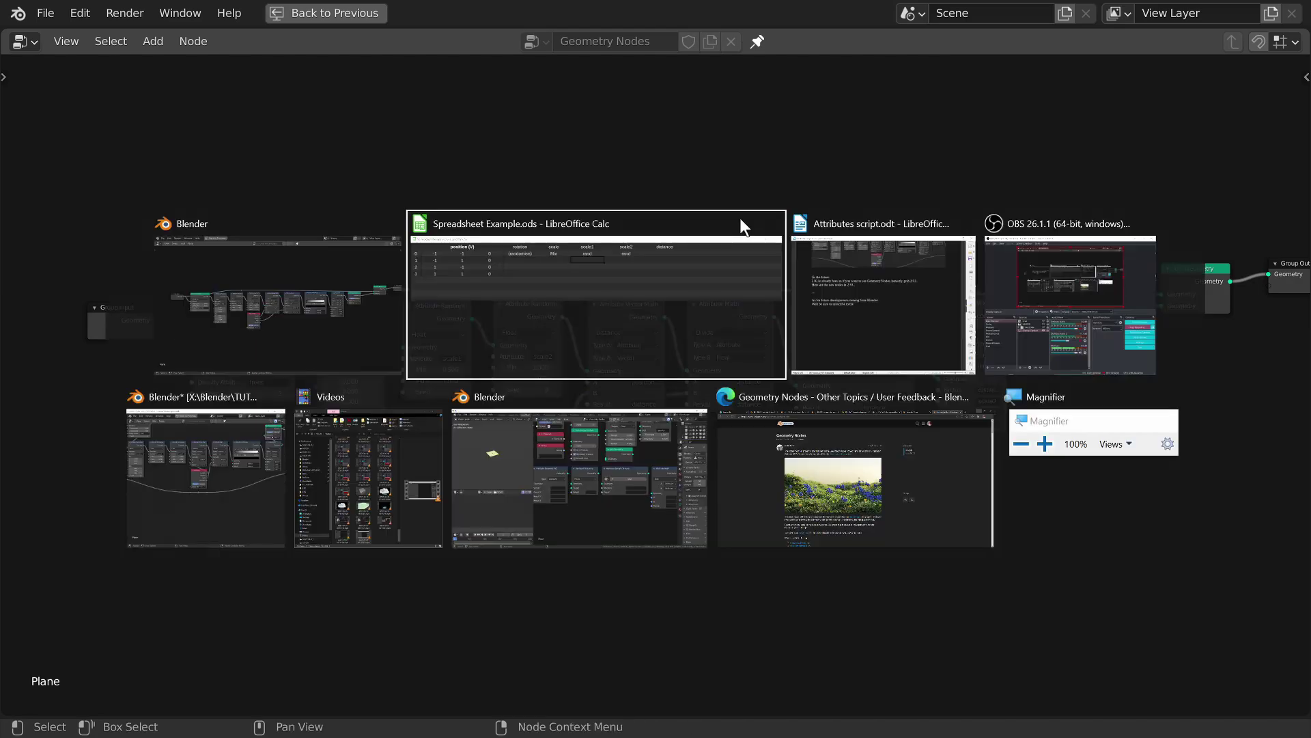
pyautogui.click(597, 445)
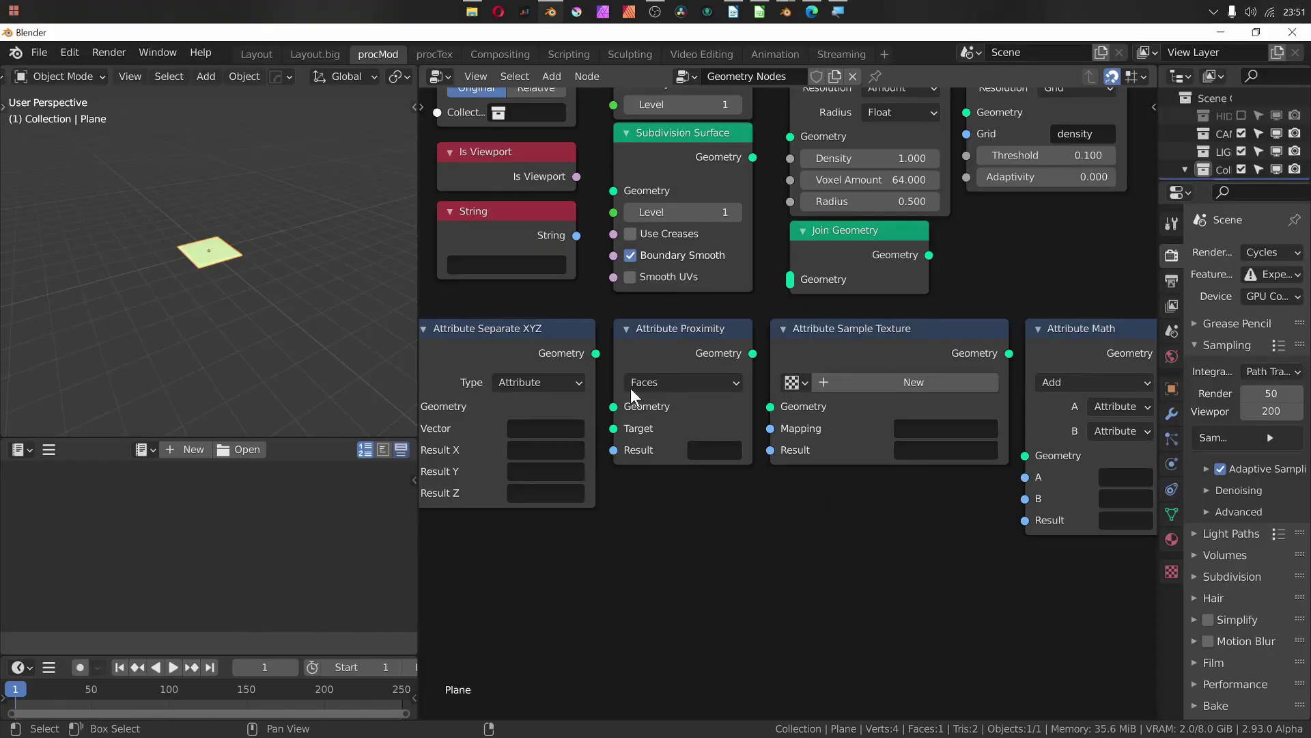
pyautogui.hotkey('ctrl', 'space')
pyautogui.moveTo(655, 338); pyautogui.dragTo(381, 293, button='middle')
pyautogui.click(712, 319)
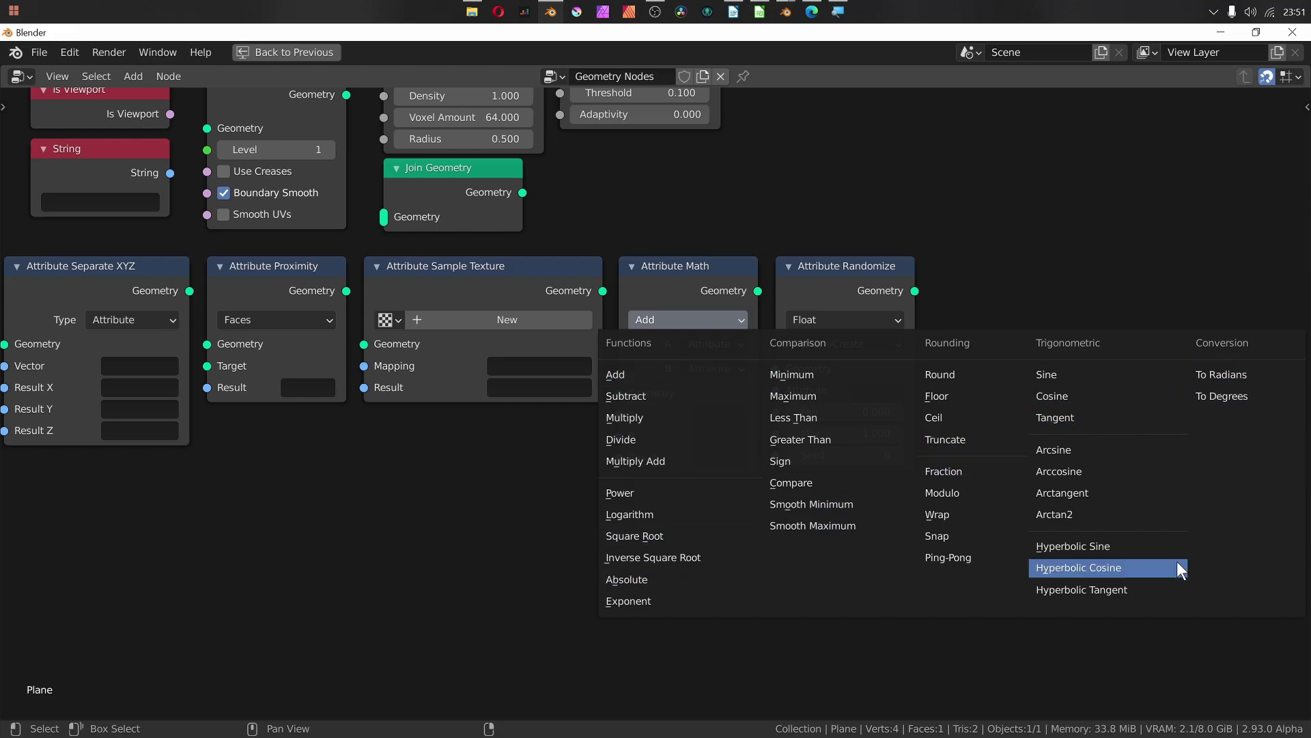
pyautogui.scroll(-3, 793, 197)
pyautogui.scroll(2, 870, 340)
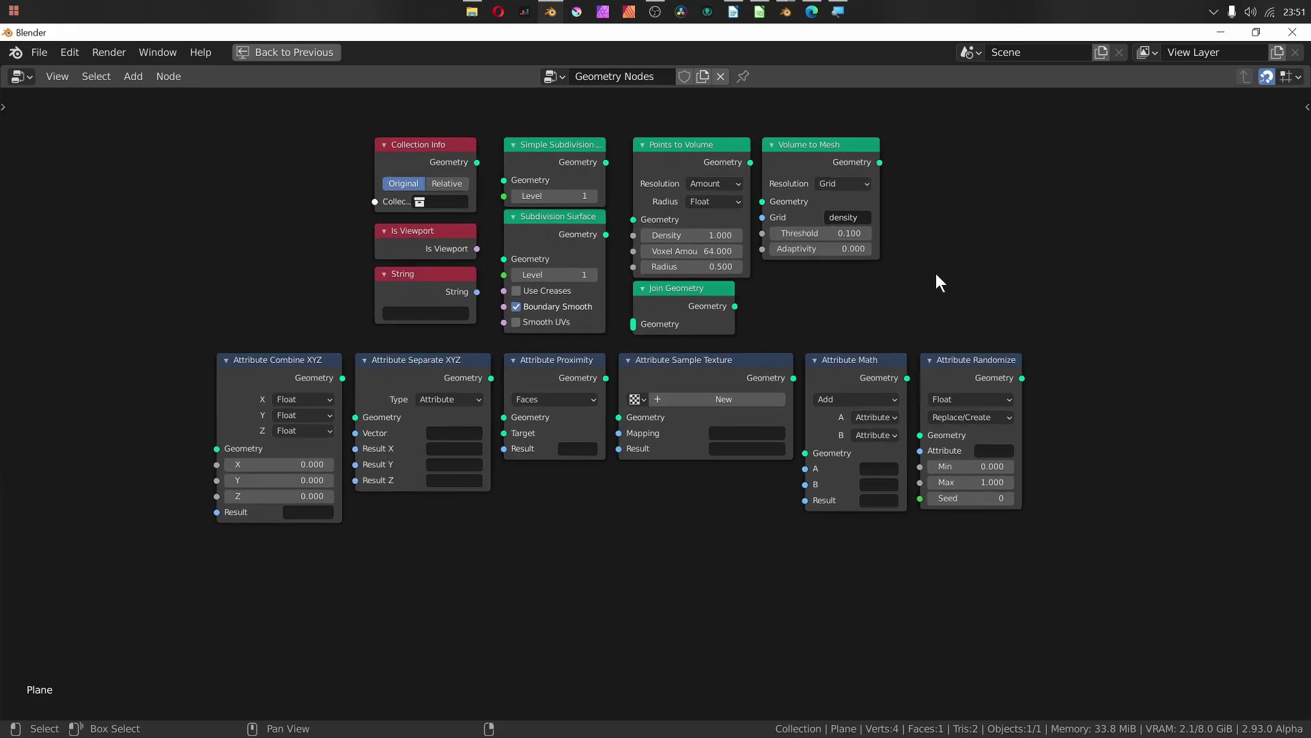
# Step: Bring the Math and Randomize nodes into view and review their operation lists
pyautogui.moveTo(862, 283); pyautogui.dragTo(846, 356, button='middle')
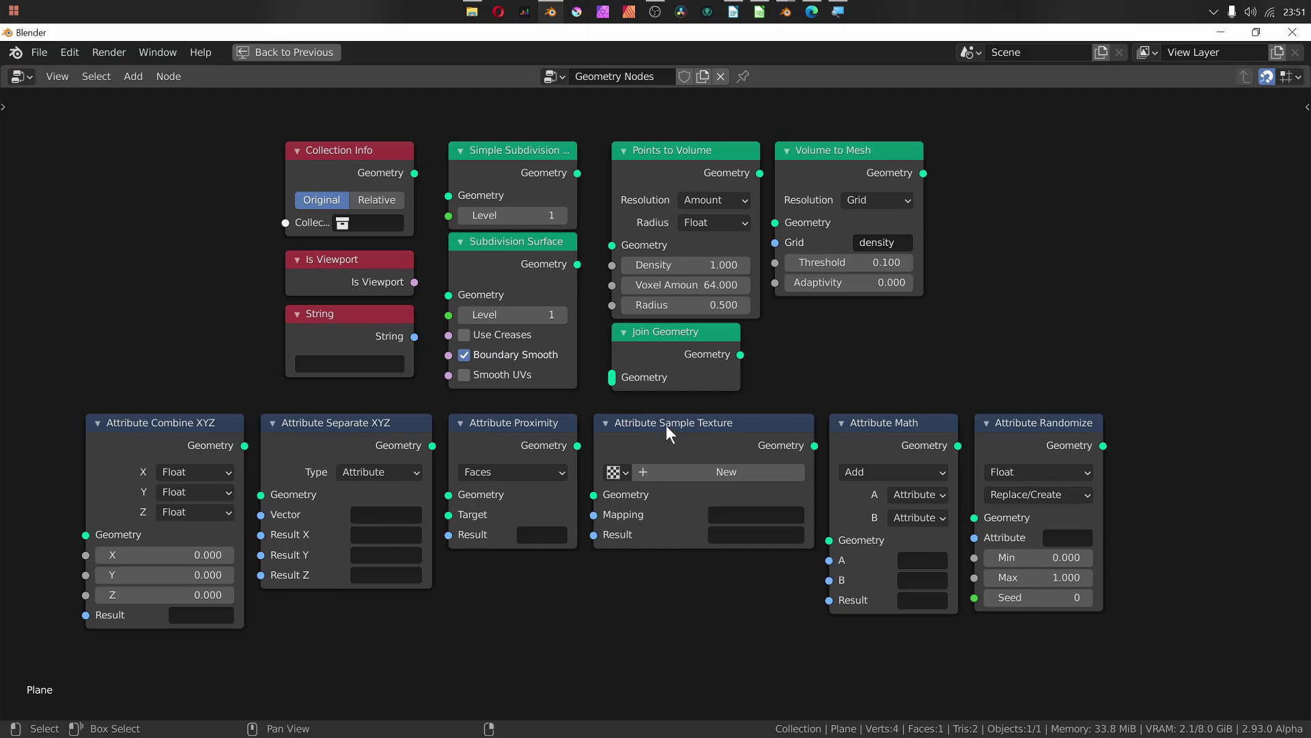
pyautogui.moveTo(391, 429); pyautogui.dragTo(428, 375, button='middle')
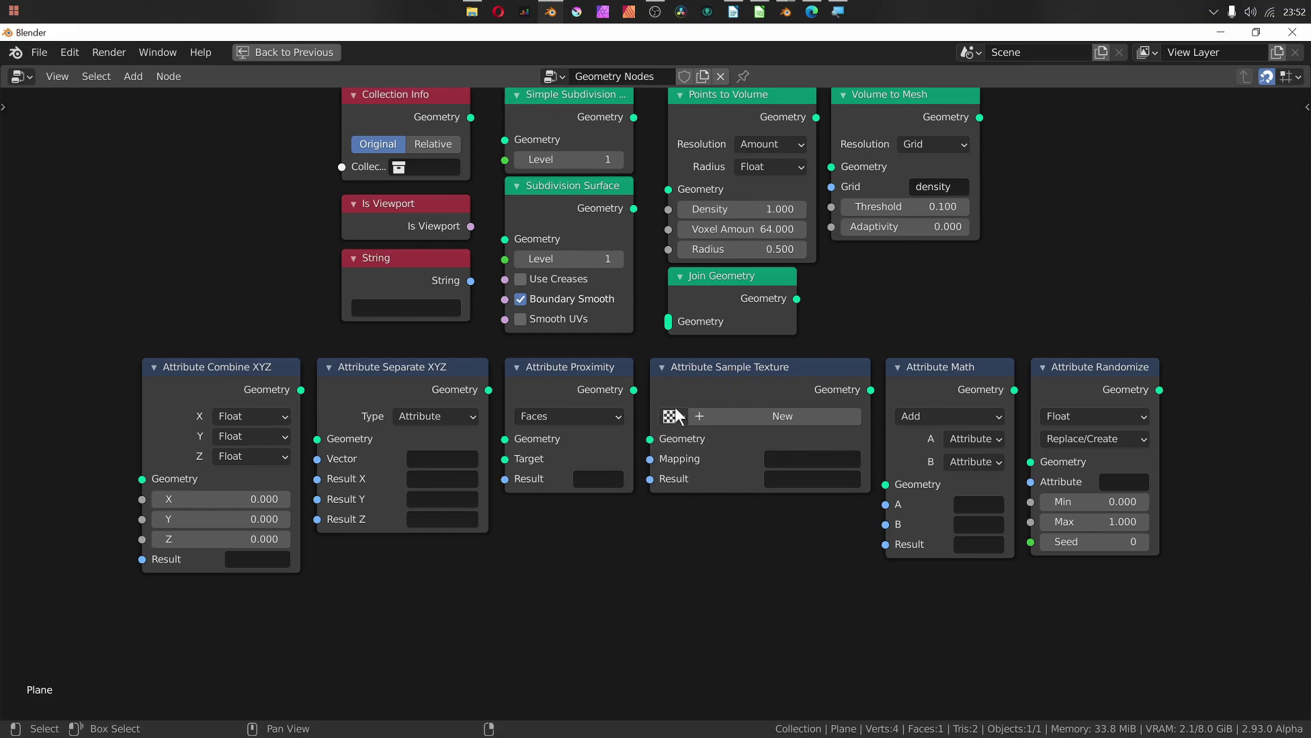
pyautogui.moveTo(684, 407); pyautogui.dragTo(498, 390, button='middle')
pyautogui.click(766, 404)
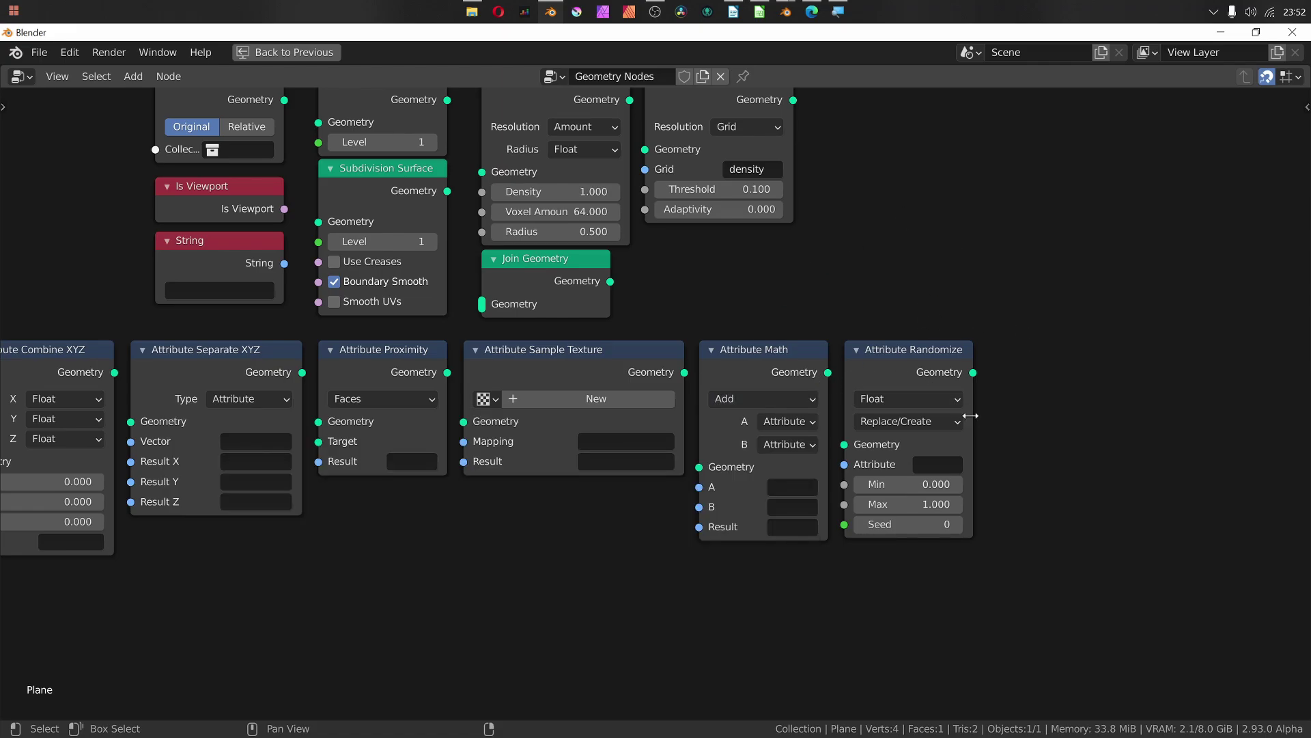
pyautogui.click(950, 420)
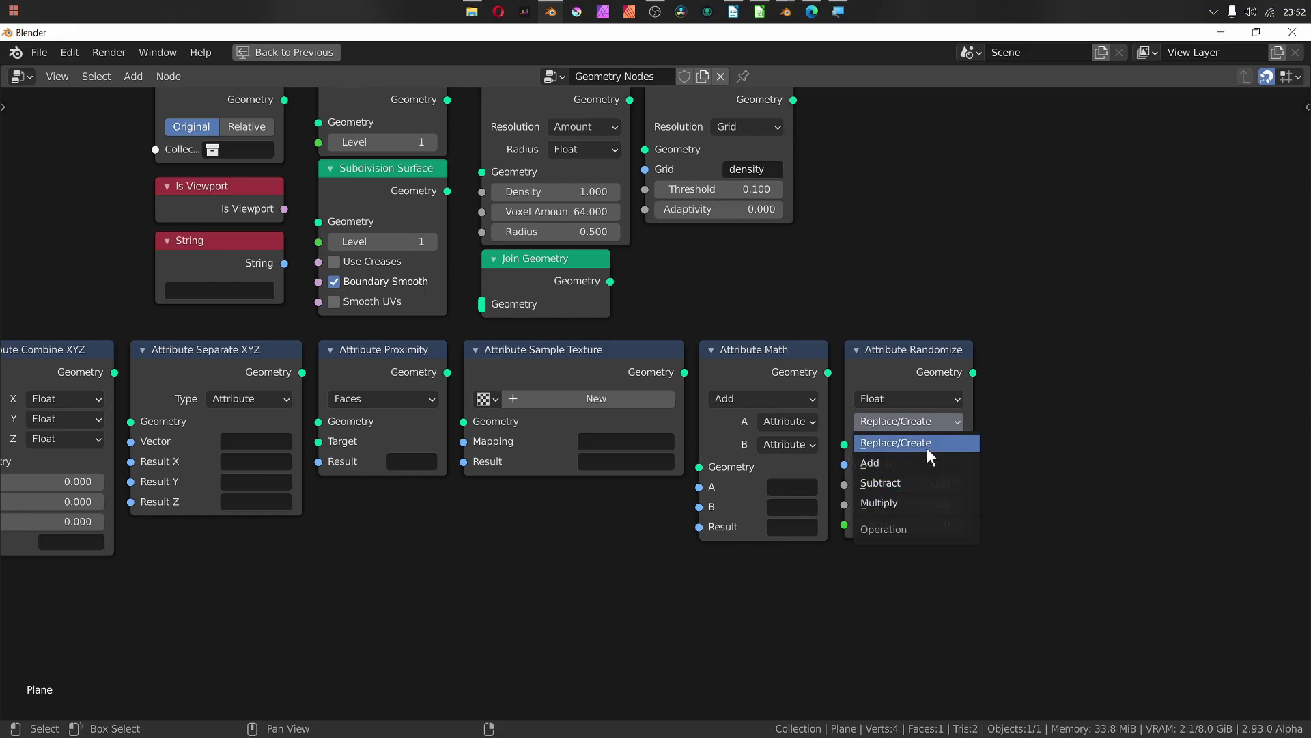
pyautogui.moveTo(301, 164); pyautogui.dragTo(404, 294, button='middle')
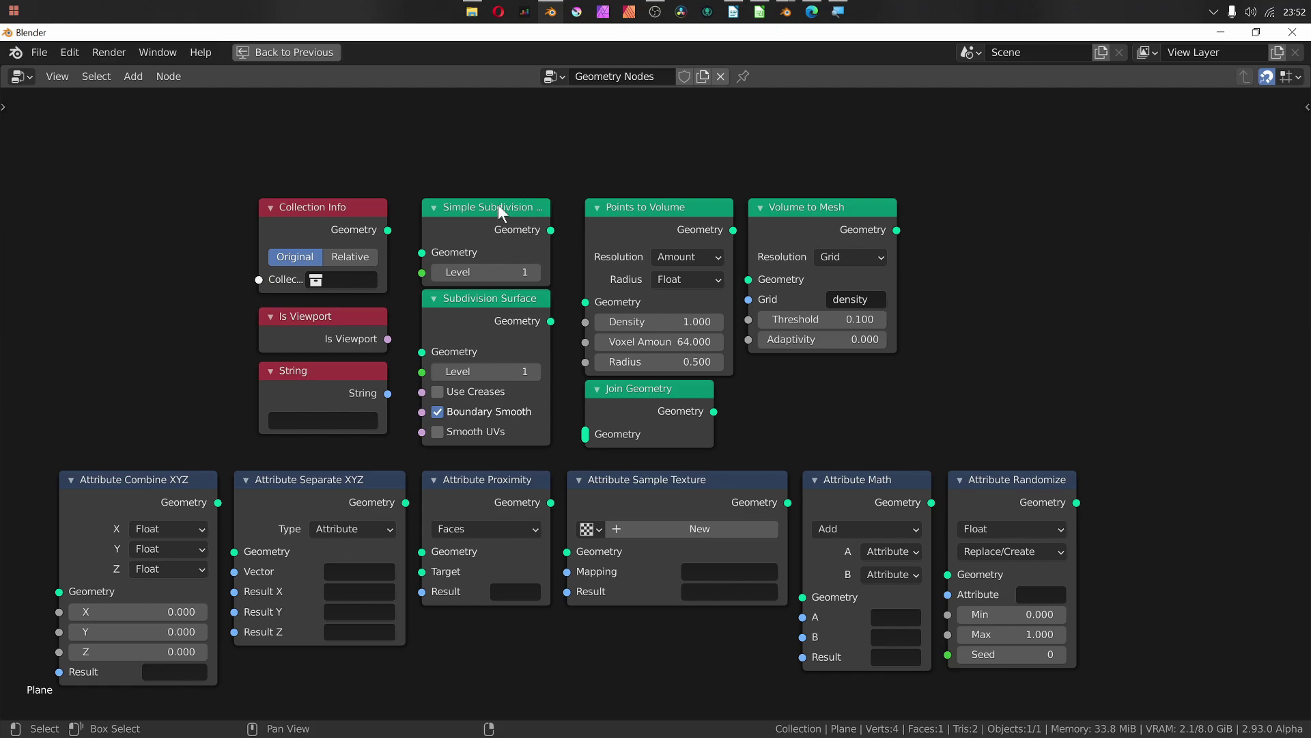
# Step: Connect Volume to Mesh, Attribute Randomize and Attribute Sample Texture geometry into Join Geometry
pyautogui.click(491, 313)
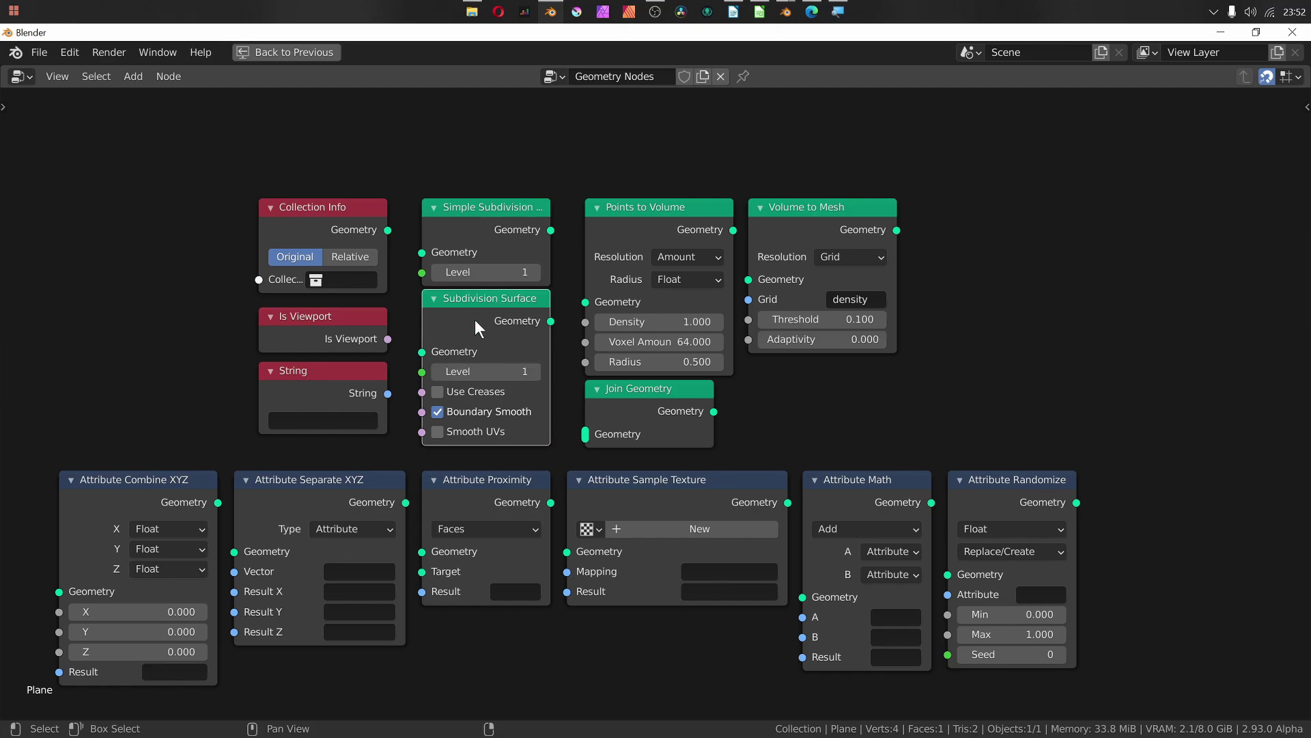
pyautogui.moveTo(649, 431); pyautogui.dragTo(1072, 222)
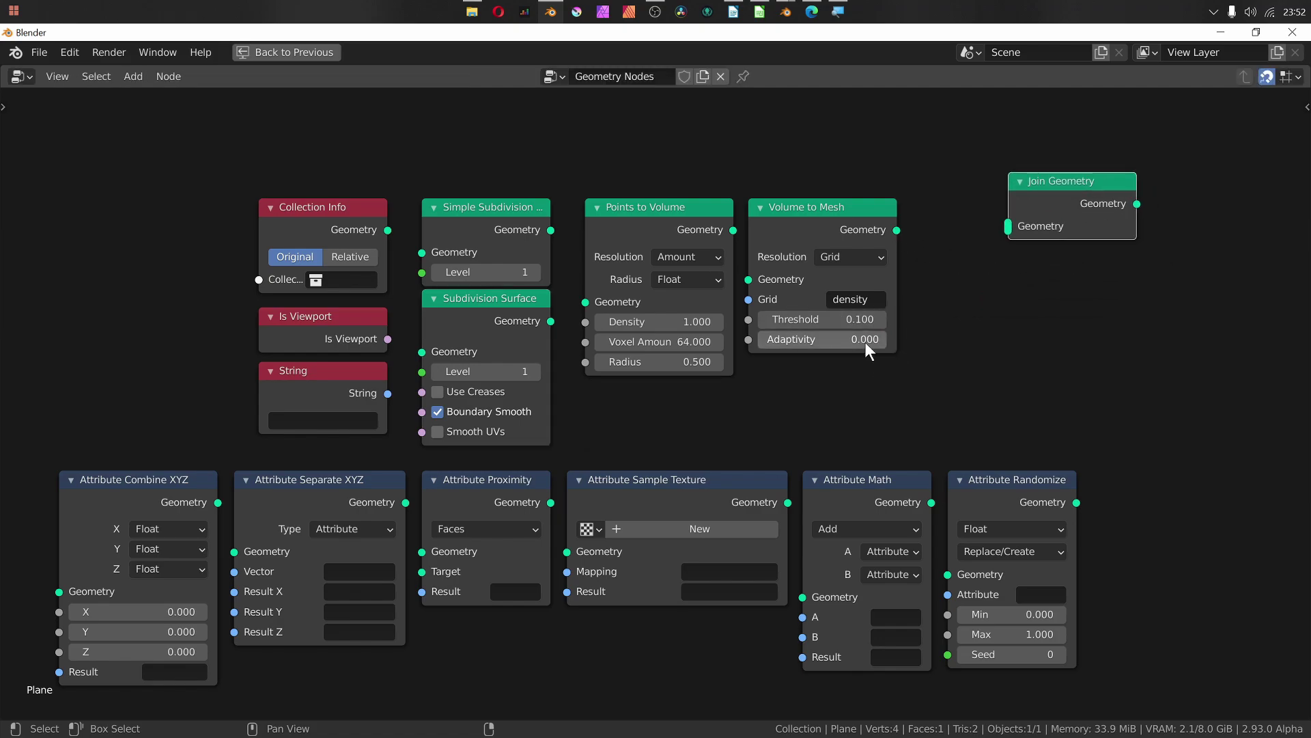
pyautogui.moveTo(897, 230); pyautogui.dragTo(905, 228)
pyautogui.moveTo(1008, 227); pyautogui.dragTo(1008, 227)
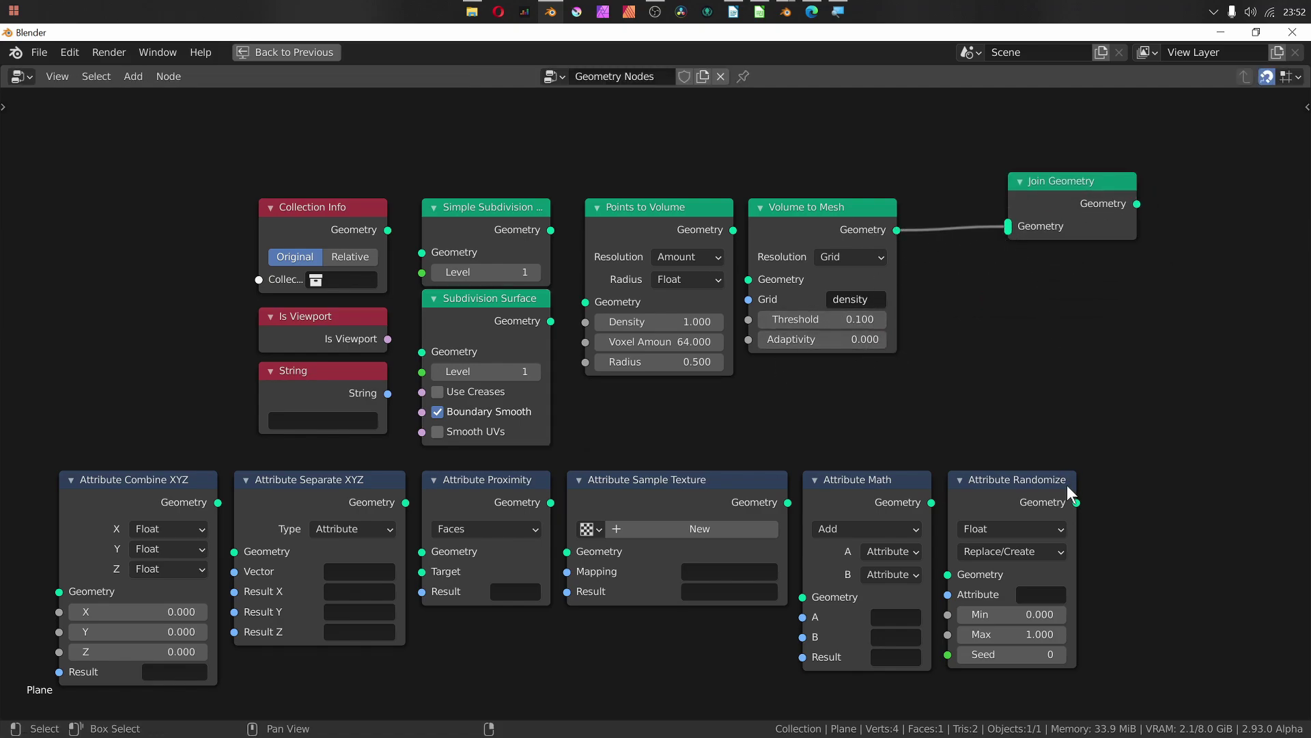
pyautogui.moveTo(1076, 502); pyautogui.dragTo(1008, 227)
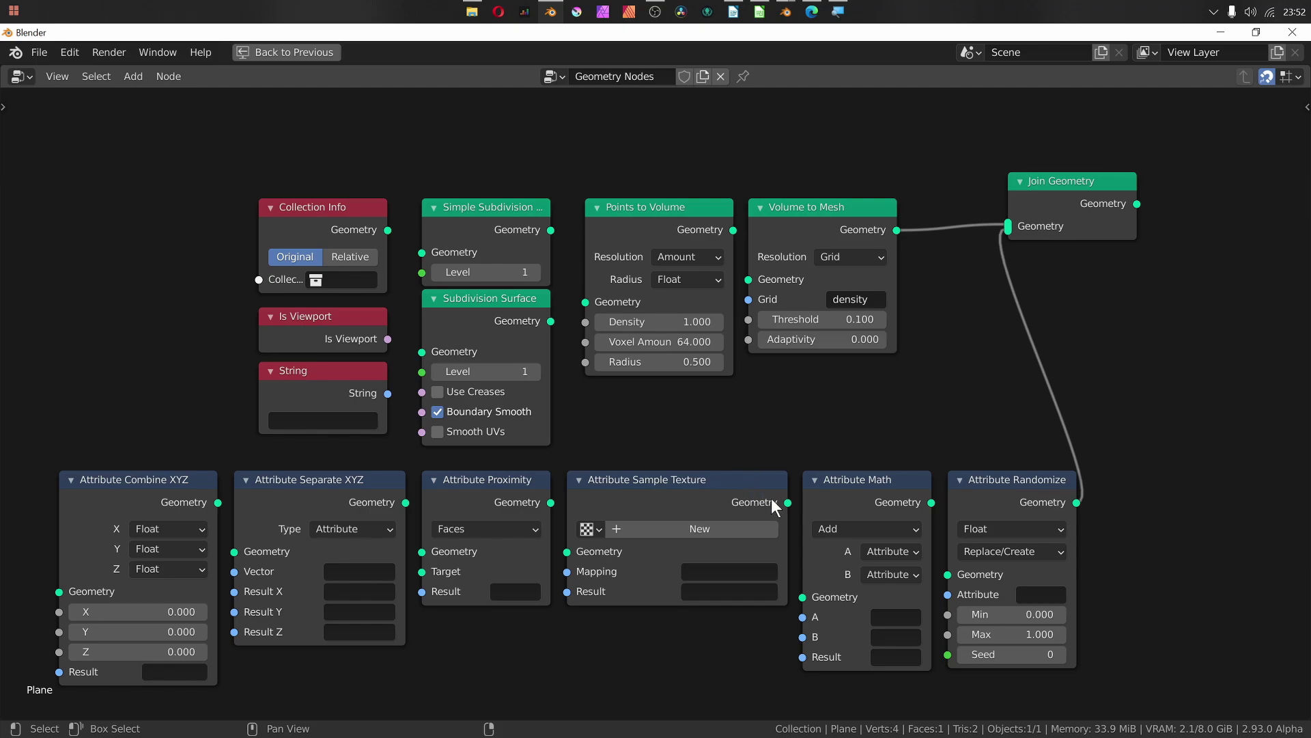
pyautogui.moveTo(788, 502); pyautogui.dragTo(1005, 237)
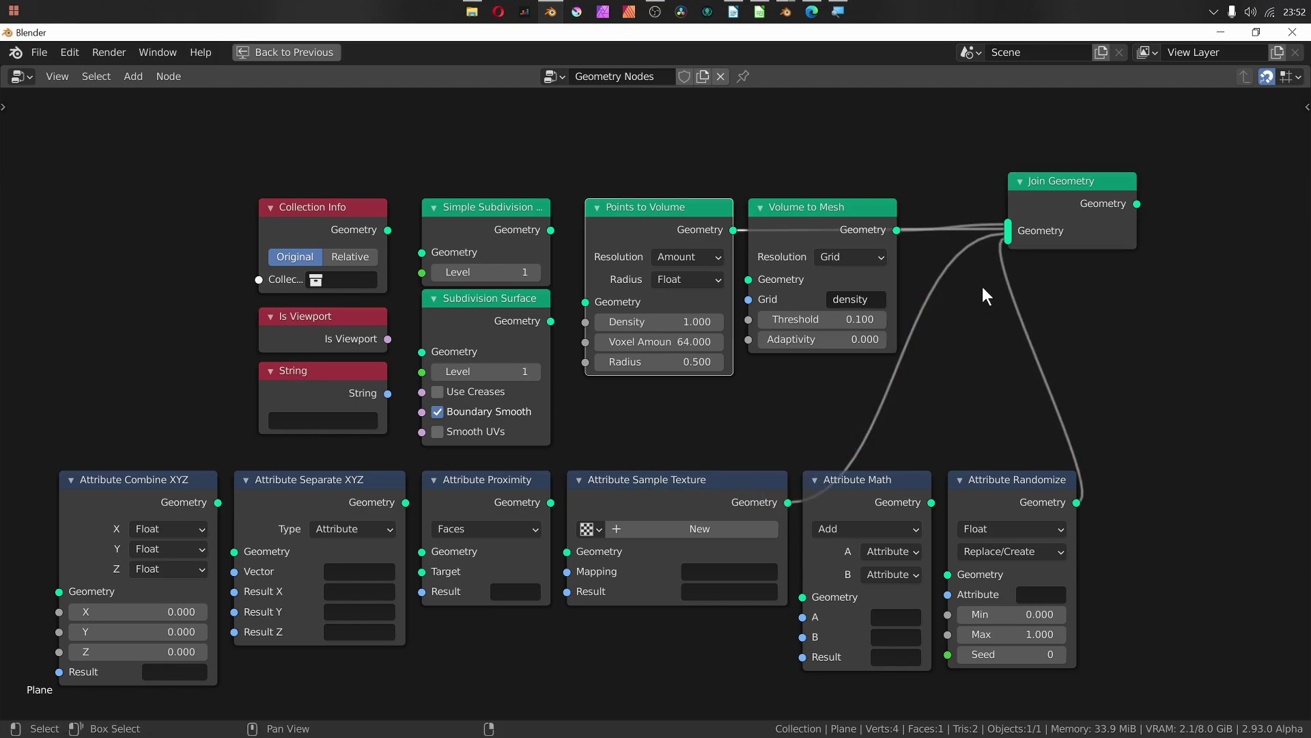
pyautogui.moveTo(1070, 206); pyautogui.dragTo(1107, 299)
# Step: Move the String node down and left, below the attribute nodes
pyautogui.moveTo(412, 344); pyautogui.dragTo(545, 264, button='middle')
pyautogui.click(477, 297)
pyautogui.moveTo(545, 264); pyautogui.dragTo(437, 610)
pyautogui.moveTo(535, 543); pyautogui.dragTo(623, 443, button='middle')
pyautogui.moveTo(518, 502); pyautogui.dragTo(269, 558)
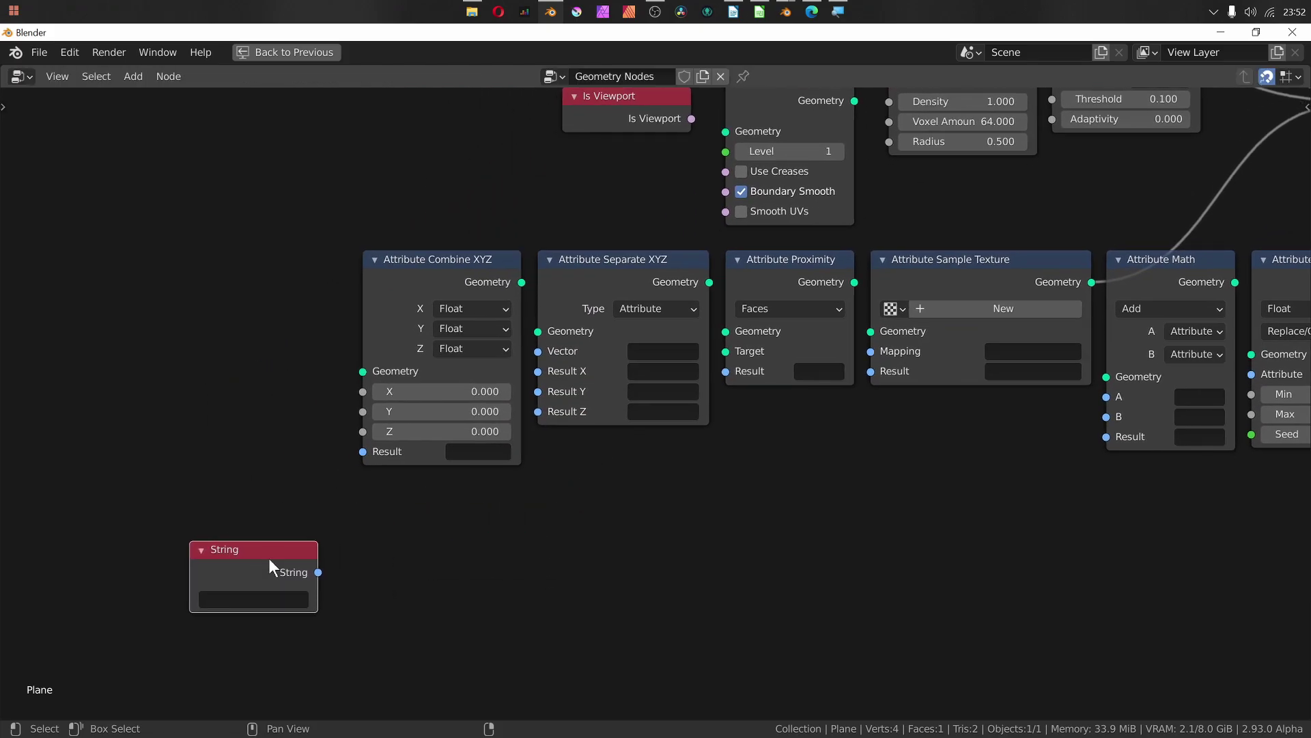
# Step: Set the String node text to 'position' and link its output to Combine XYZ's Result input
pyautogui.click(253, 601)
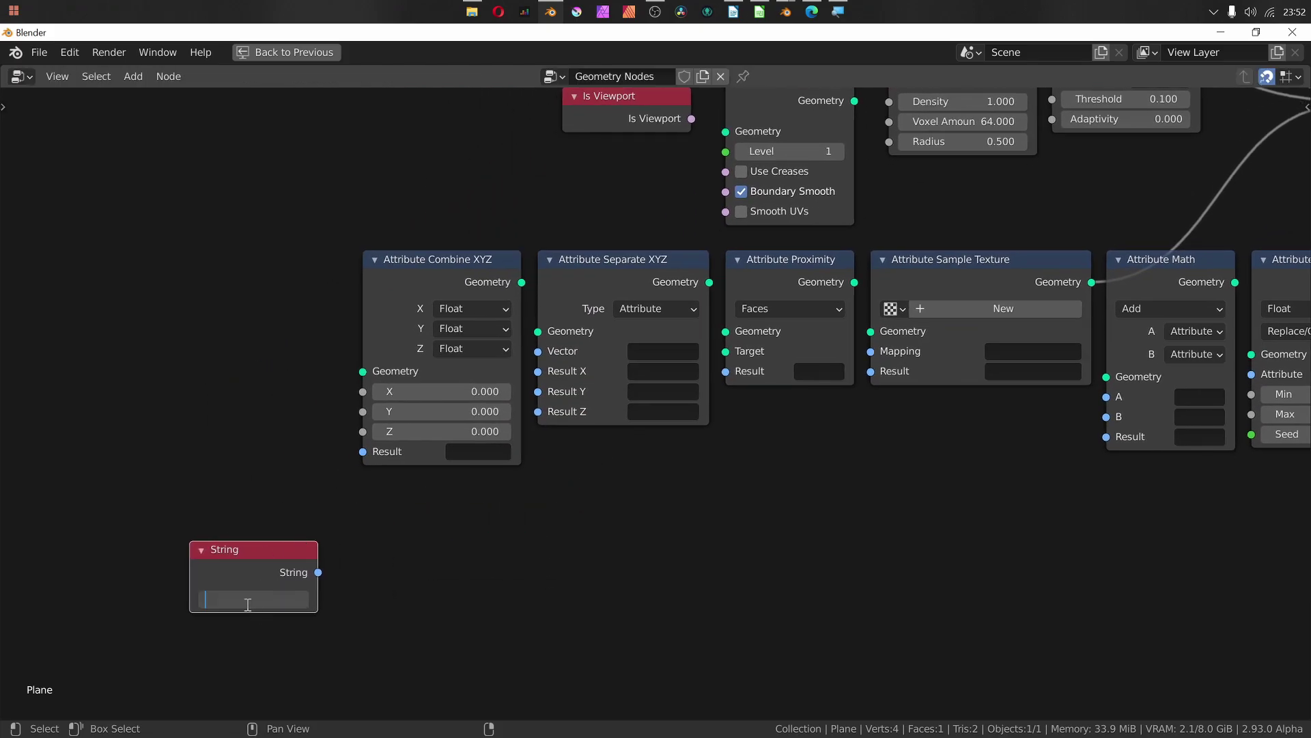
pyautogui.write('position')
pyautogui.press('Return')
pyautogui.moveTo(323, 578); pyautogui.dragTo(433, 455)
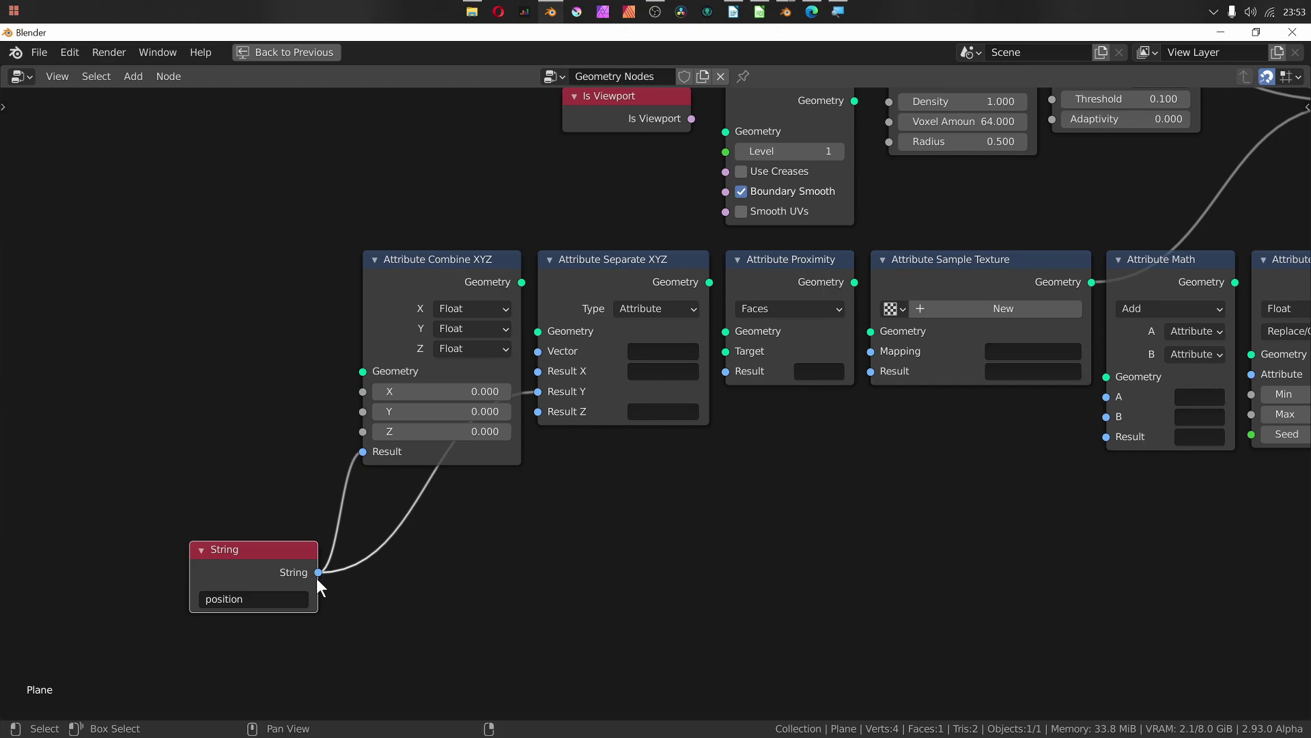
pyautogui.moveTo(317, 578); pyautogui.dragTo(760, 433)
# Step: Add a spare String node, delete it again, and frame the whole node tree
pyautogui.hotkey('shift', 'a')
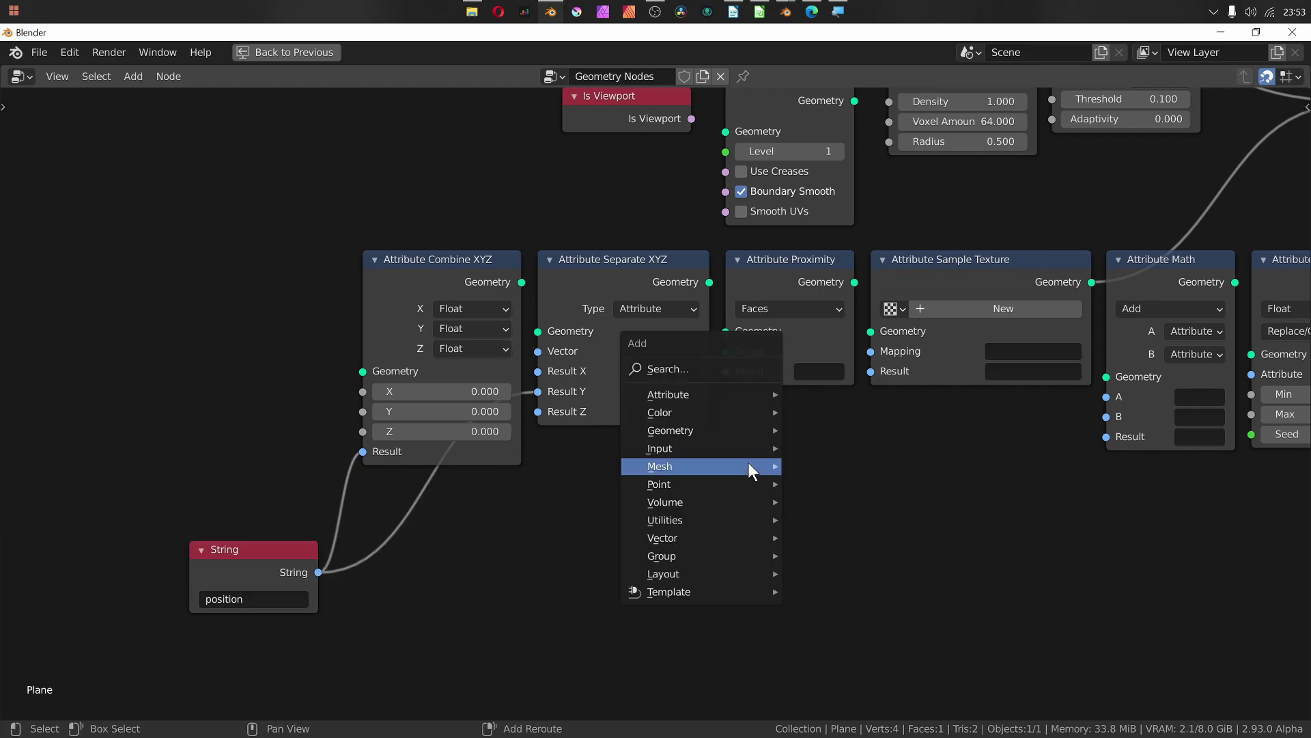
pyautogui.moveTo(775, 448)
pyautogui.click(837, 524)
pyautogui.click(862, 465)
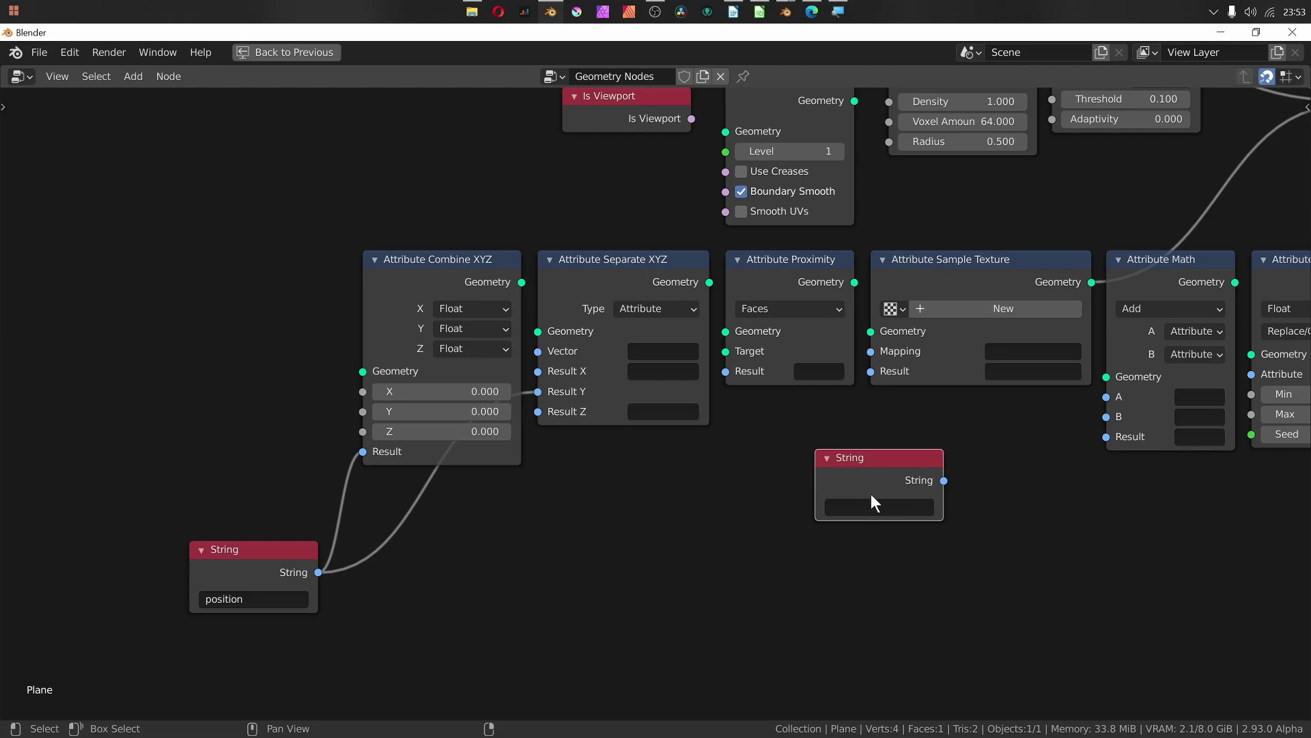
pyautogui.press('x')
pyautogui.keyDown('ctrl'); pyautogui.moveTo(836, 489); pyautogui.dragTo(731, 420, button='middle'); pyautogui.keyUp('ctrl')
pyautogui.keyDown('ctrl'); pyautogui.moveTo(731, 420); pyautogui.dragTo(764, 374, button='middle'); pyautogui.keyUp('ctrl')
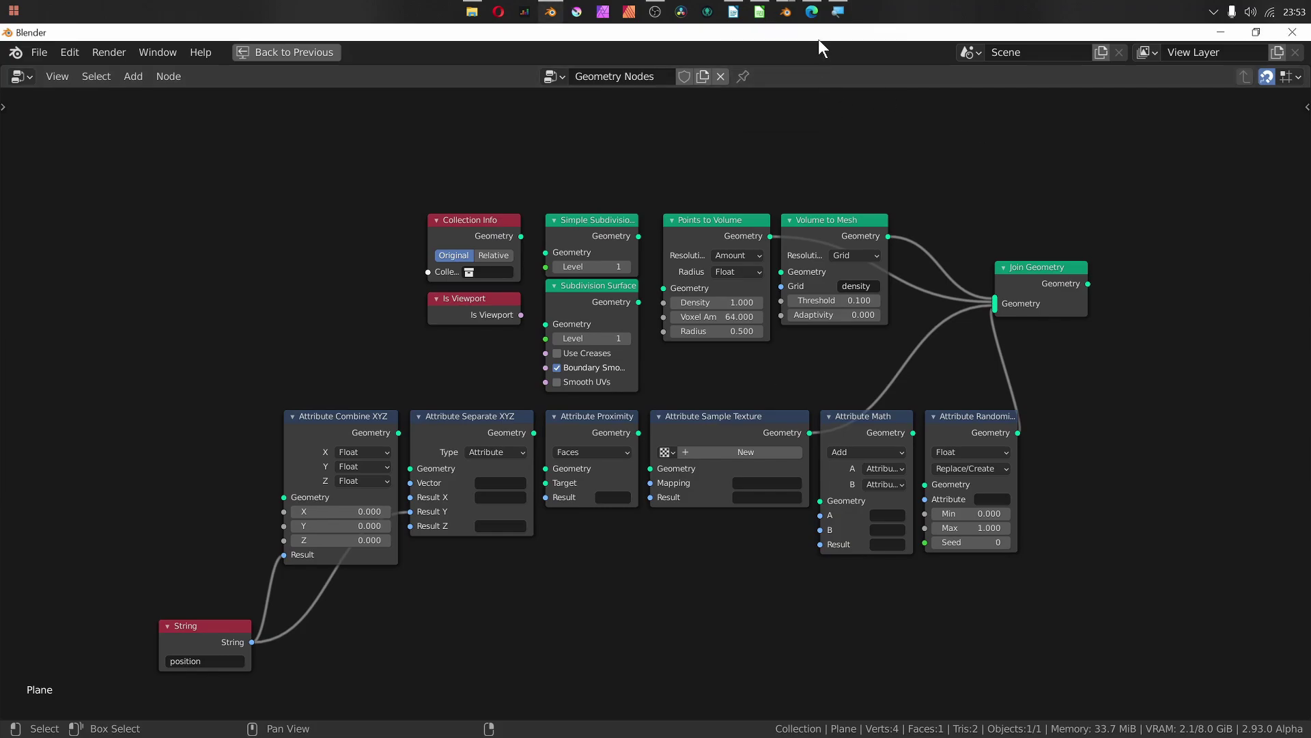
pyautogui.click(813, 17)
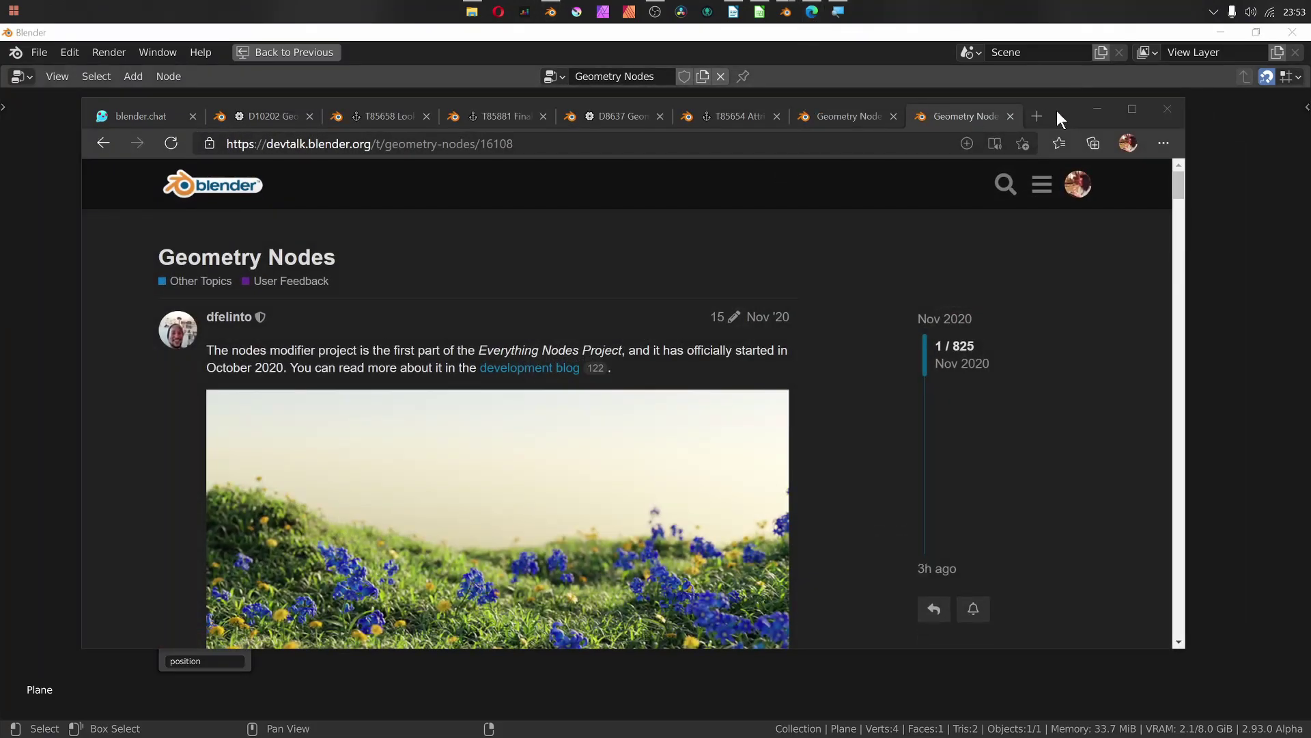
# Step: Maximise the browser, jump to post 819 of the DevTalk topic, then switch to blender.chat
pyautogui.doubleClick(1056, 109)
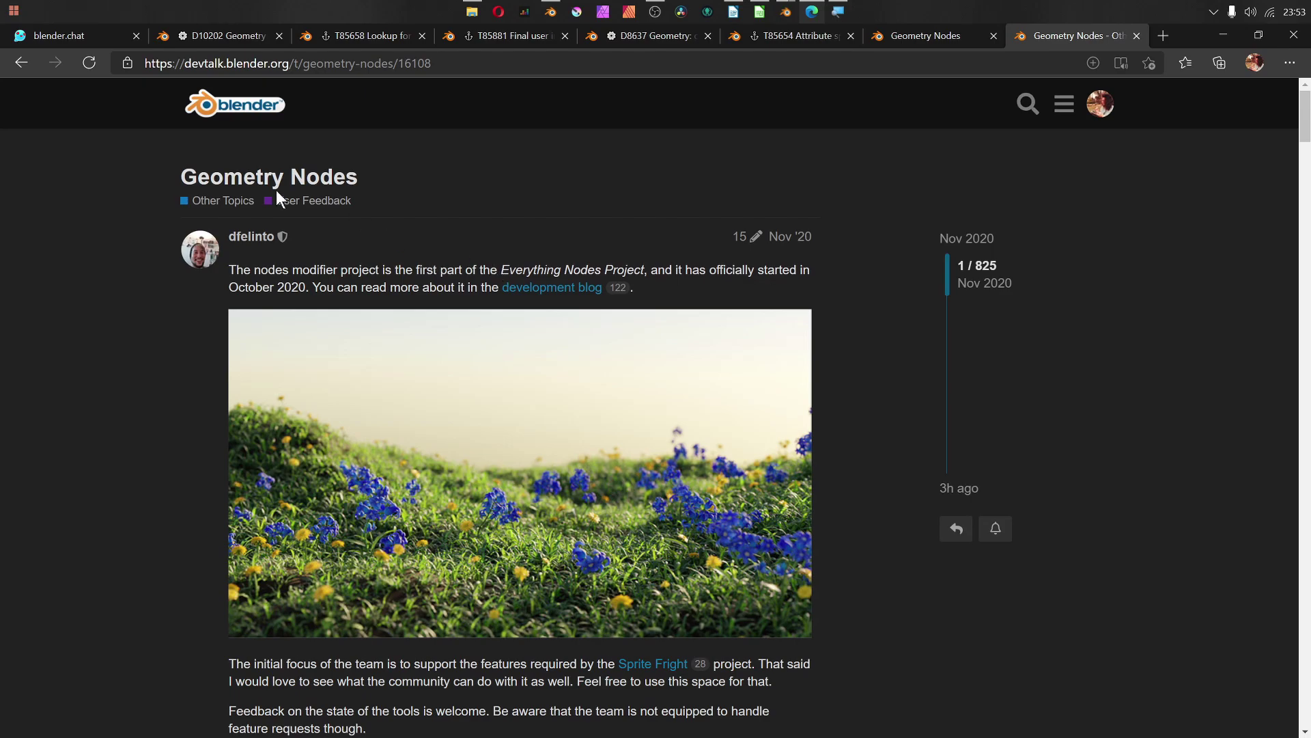
pyautogui.scroll(-5, 928, 395)
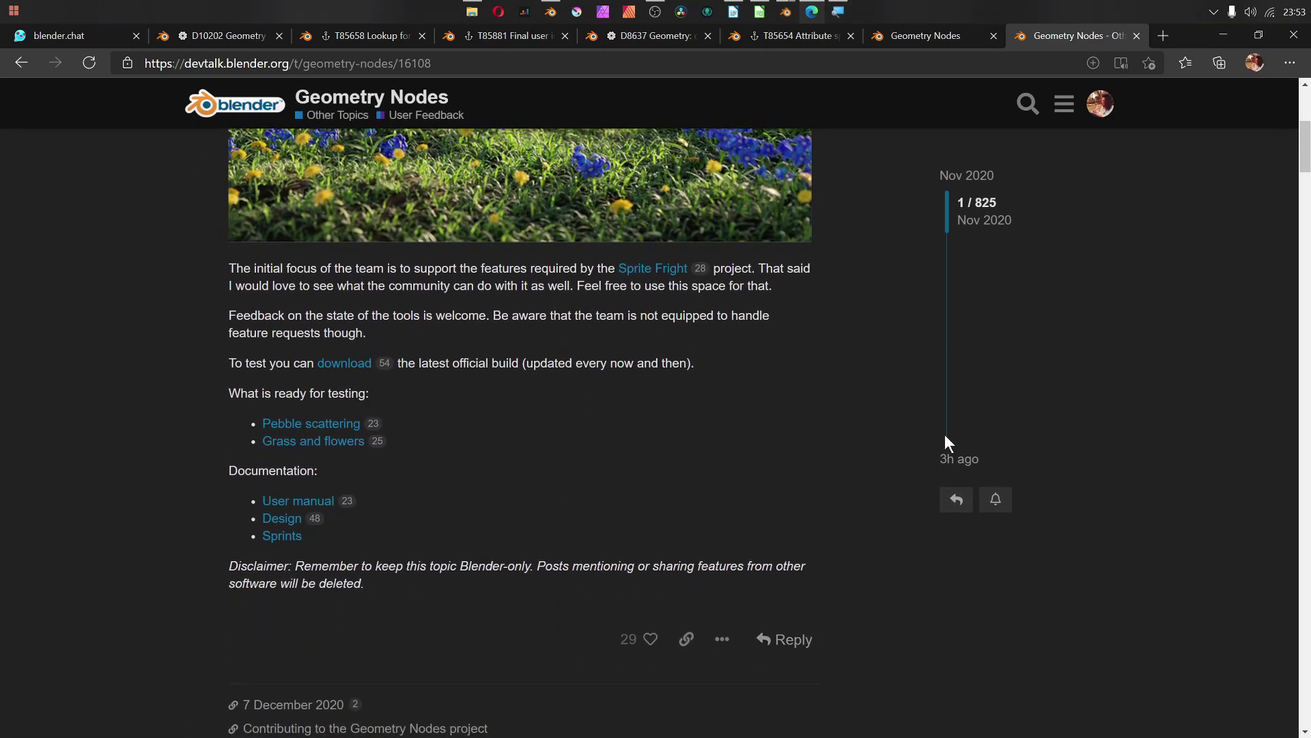
pyautogui.click(945, 433)
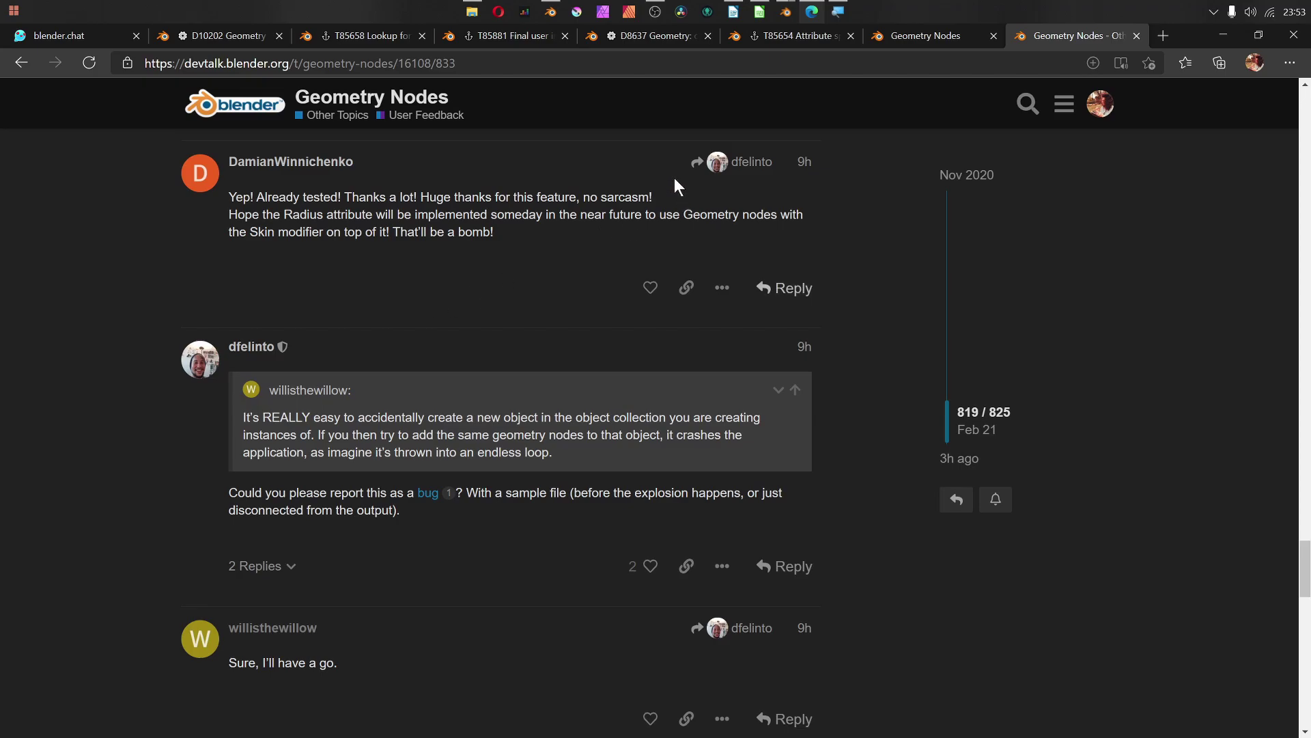
pyautogui.click(75, 39)
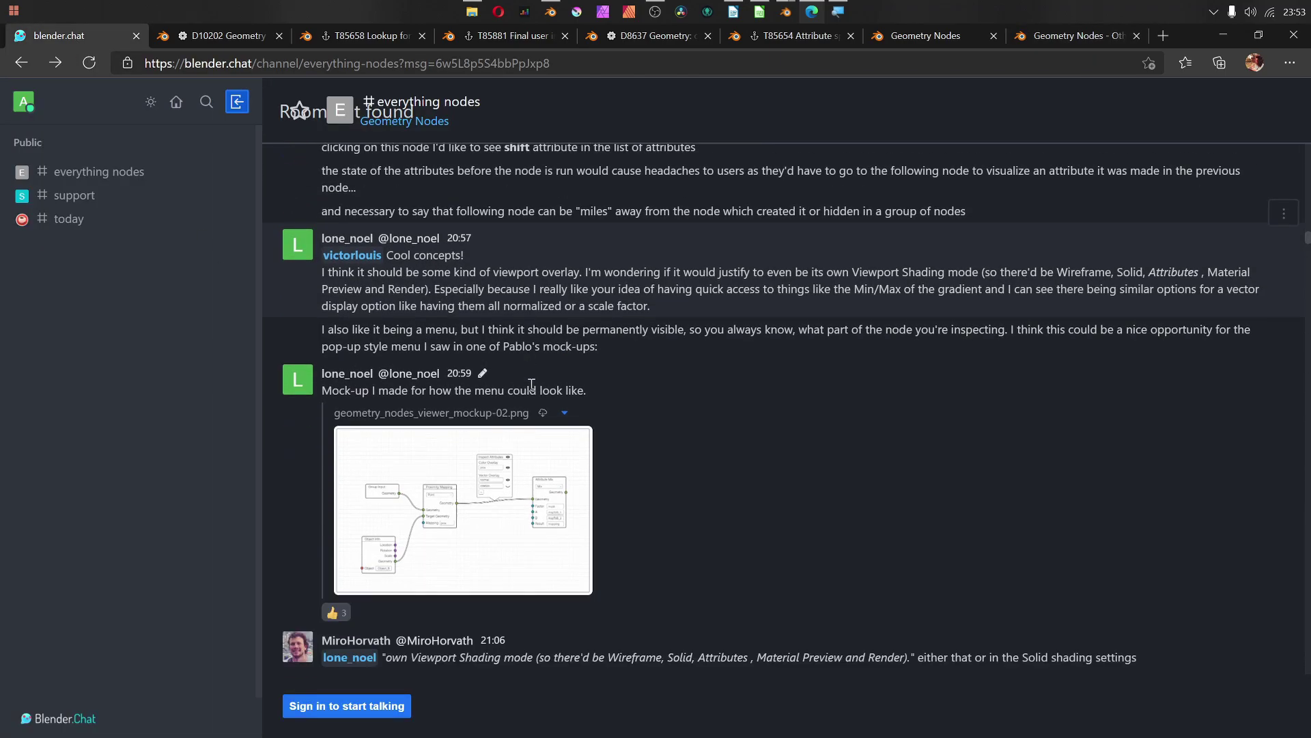
# Step: Scroll the #everything-nodes chat and enlarge the viewer mock-up, then the mockup.jpg image
pyautogui.scroll(-3, 531, 384)
pyautogui.scroll(5, 602, 415)
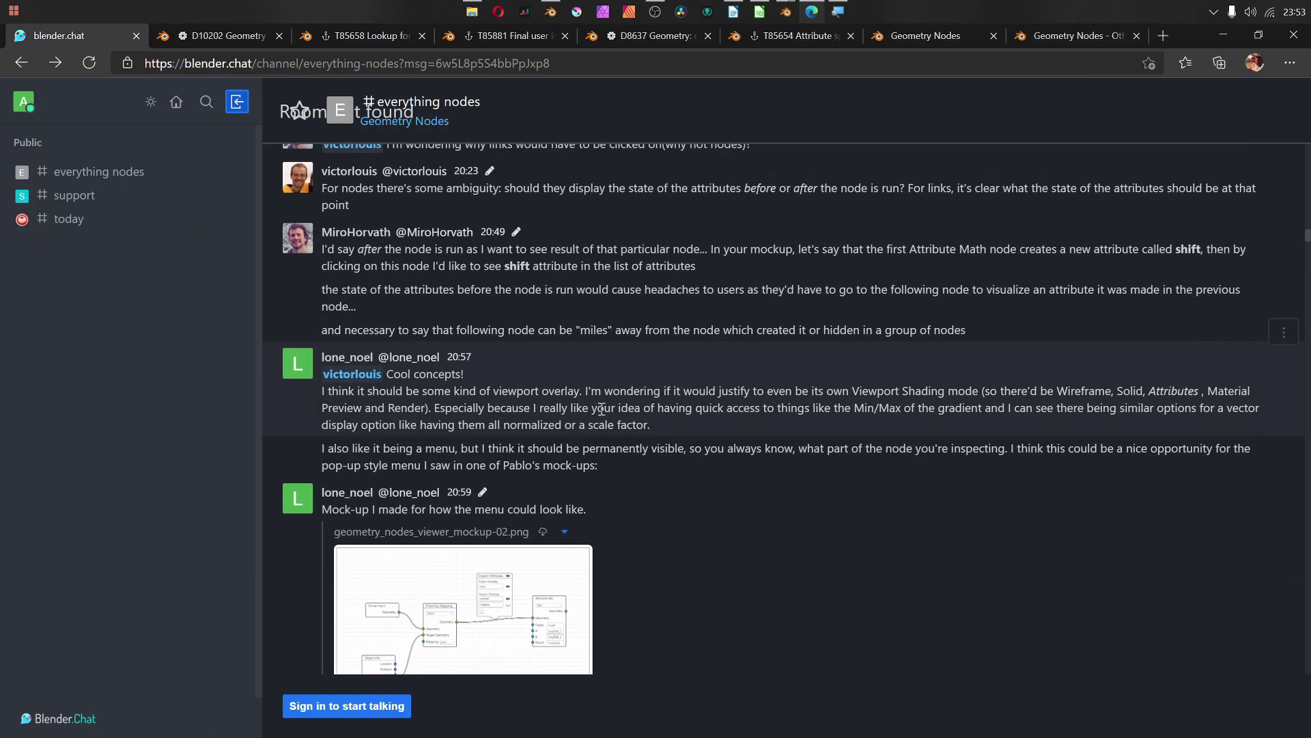
pyautogui.scroll(-4, 603, 408)
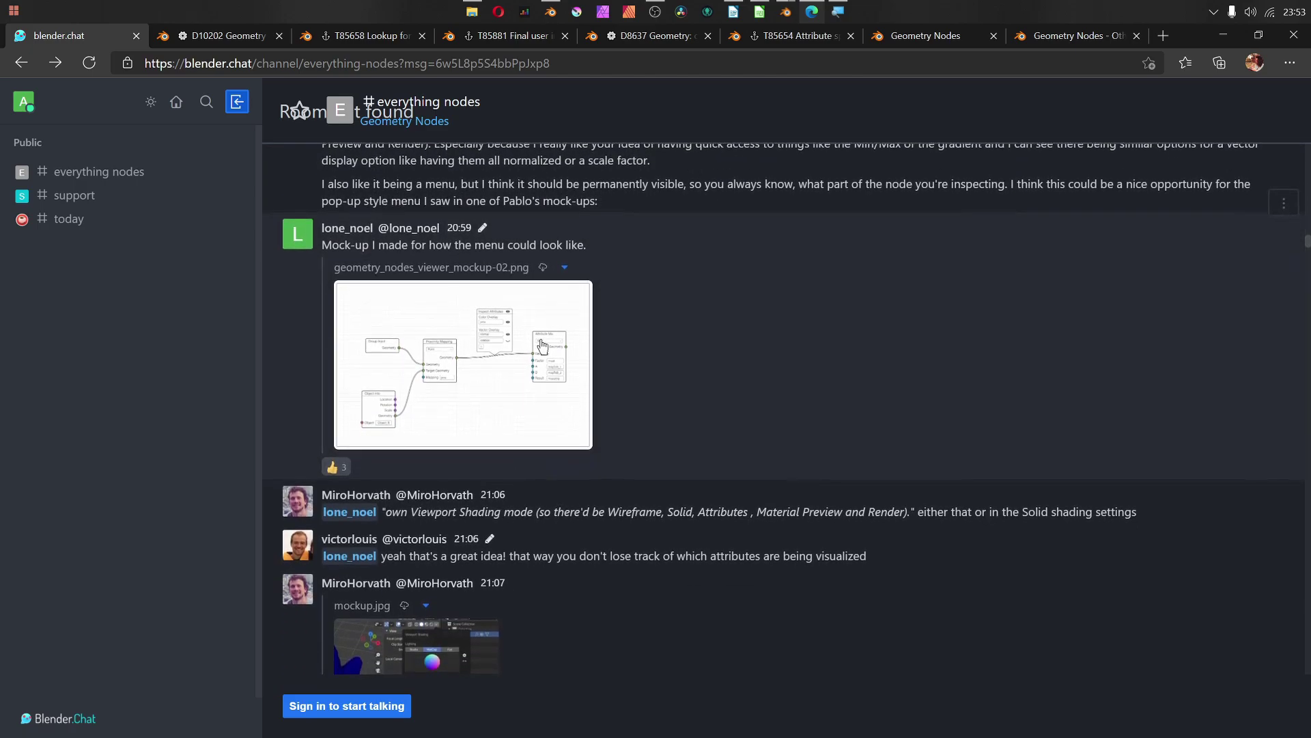
pyautogui.scroll(-2, 541, 335)
pyautogui.click(535, 306)
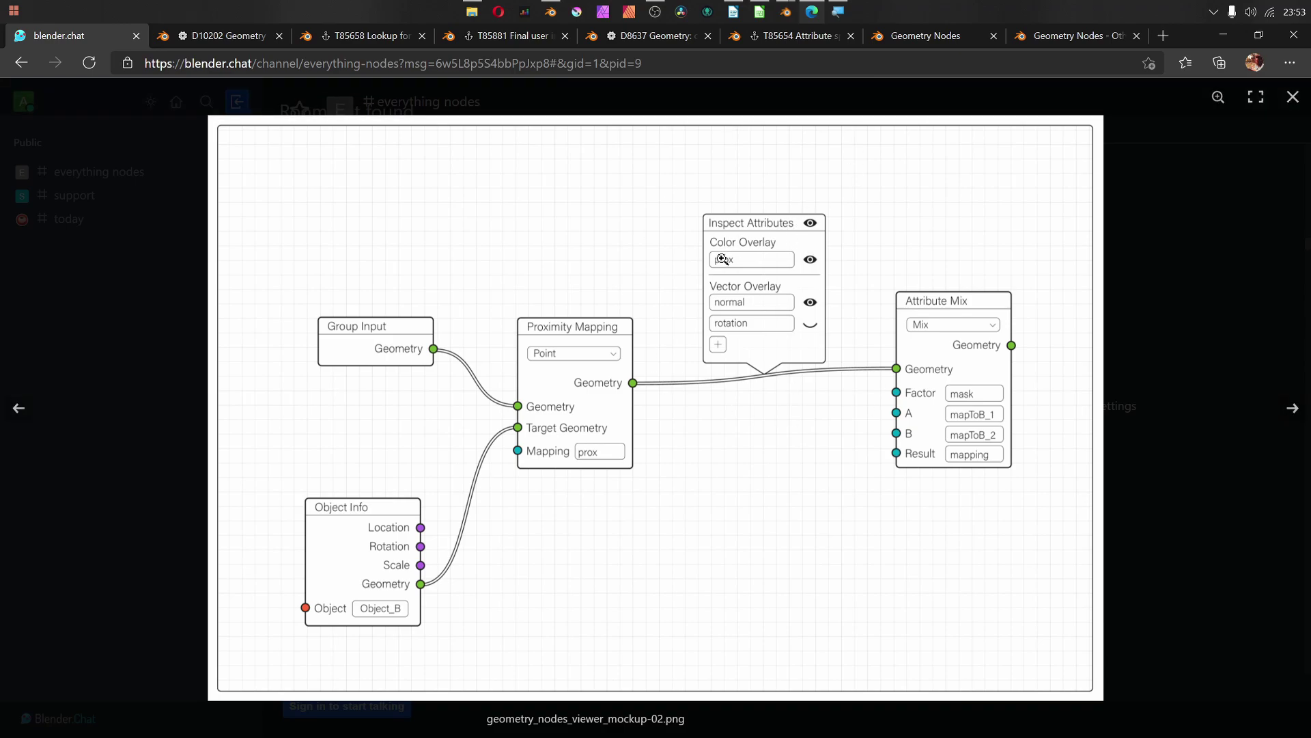
pyautogui.press('Escape')
pyautogui.scroll(-4, 337, 322)
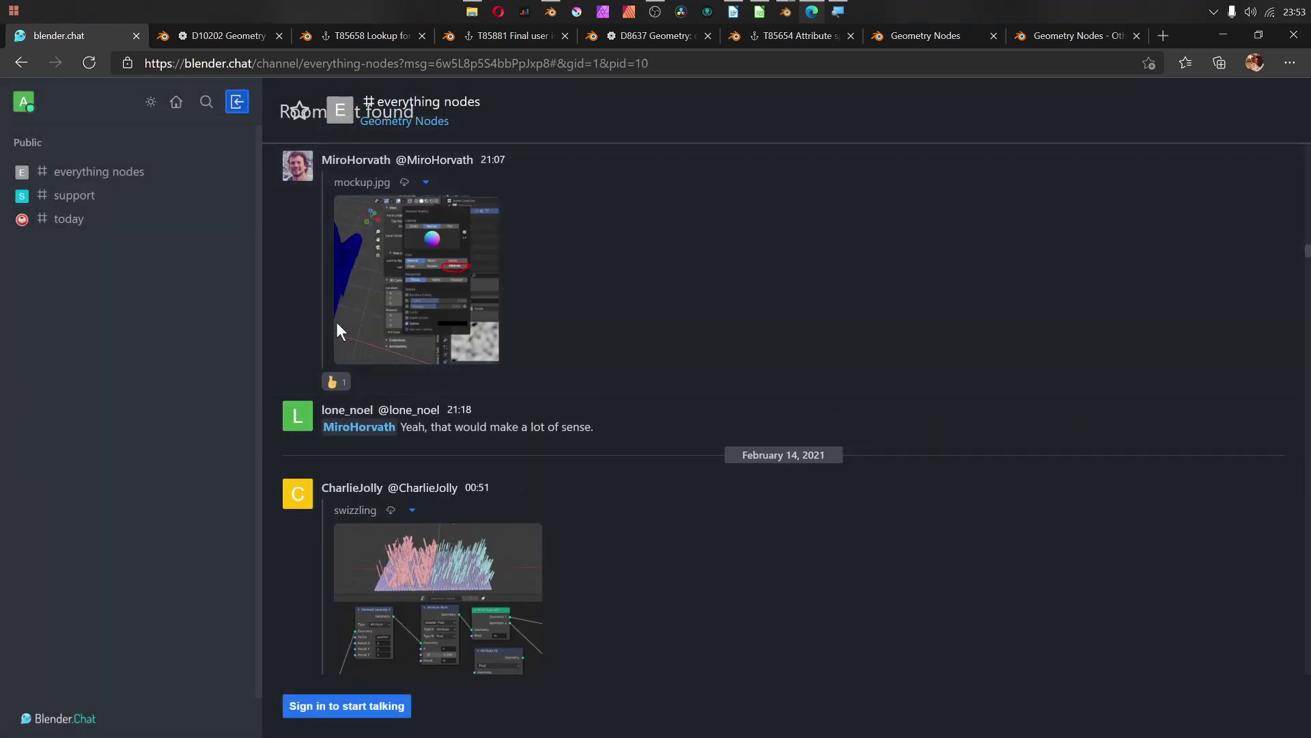
pyautogui.click(336, 322)
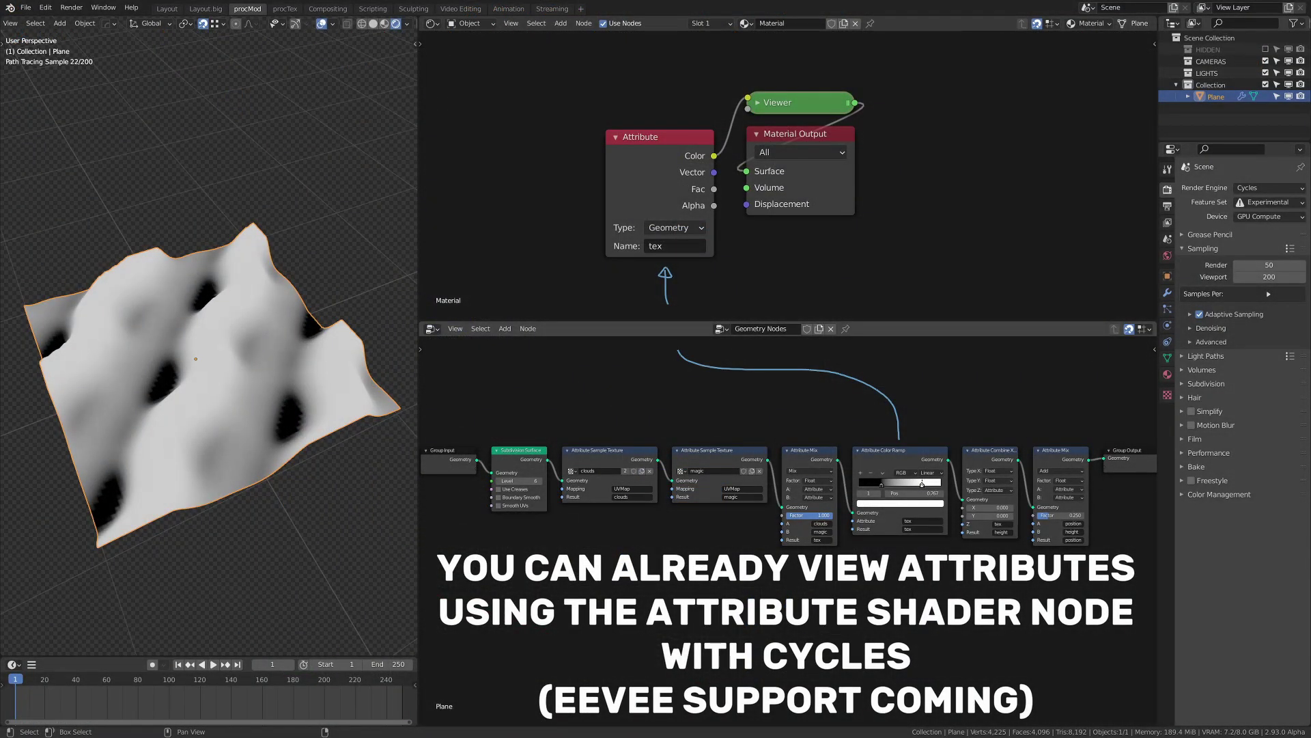
# Step: Drag the Attribute Mix Factor from 1.000 to 0.000 so the plane shows the clouds texture
pyautogui.moveTo(832, 516); pyautogui.dragTo(785, 516)
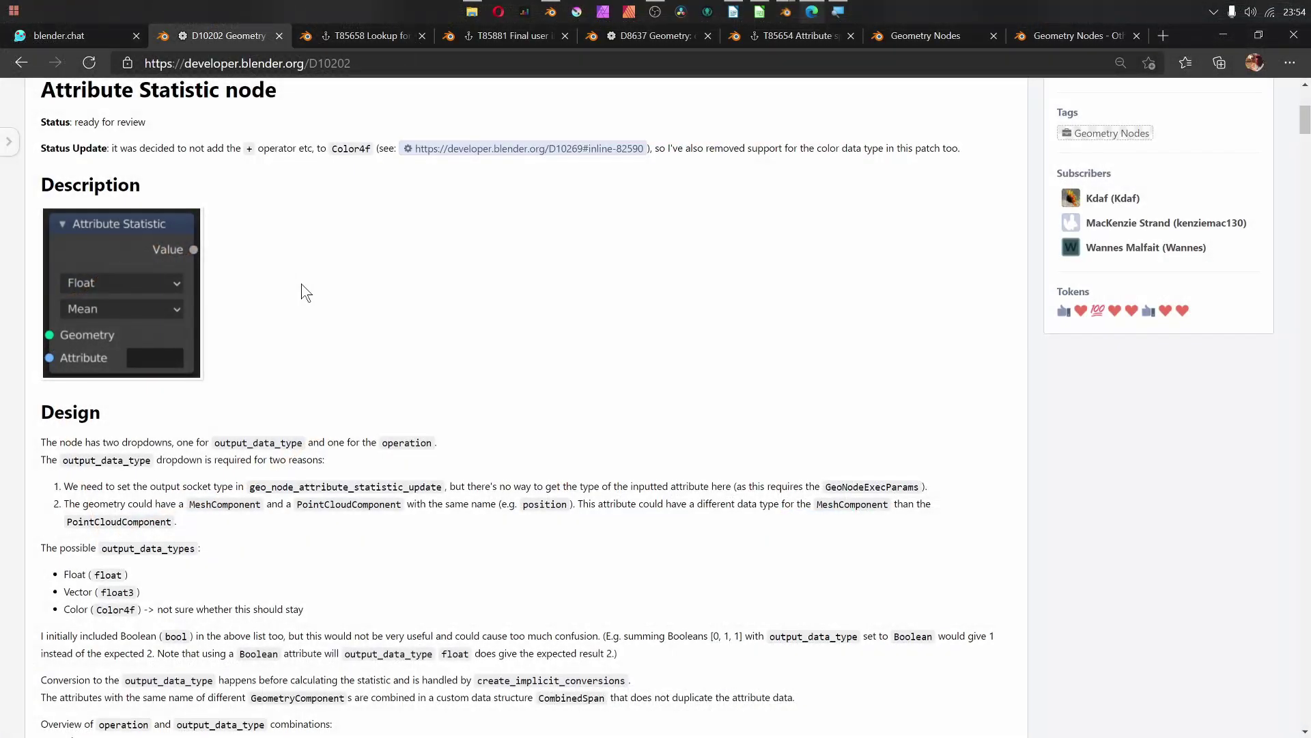
pyautogui.scroll(4, 305, 292)
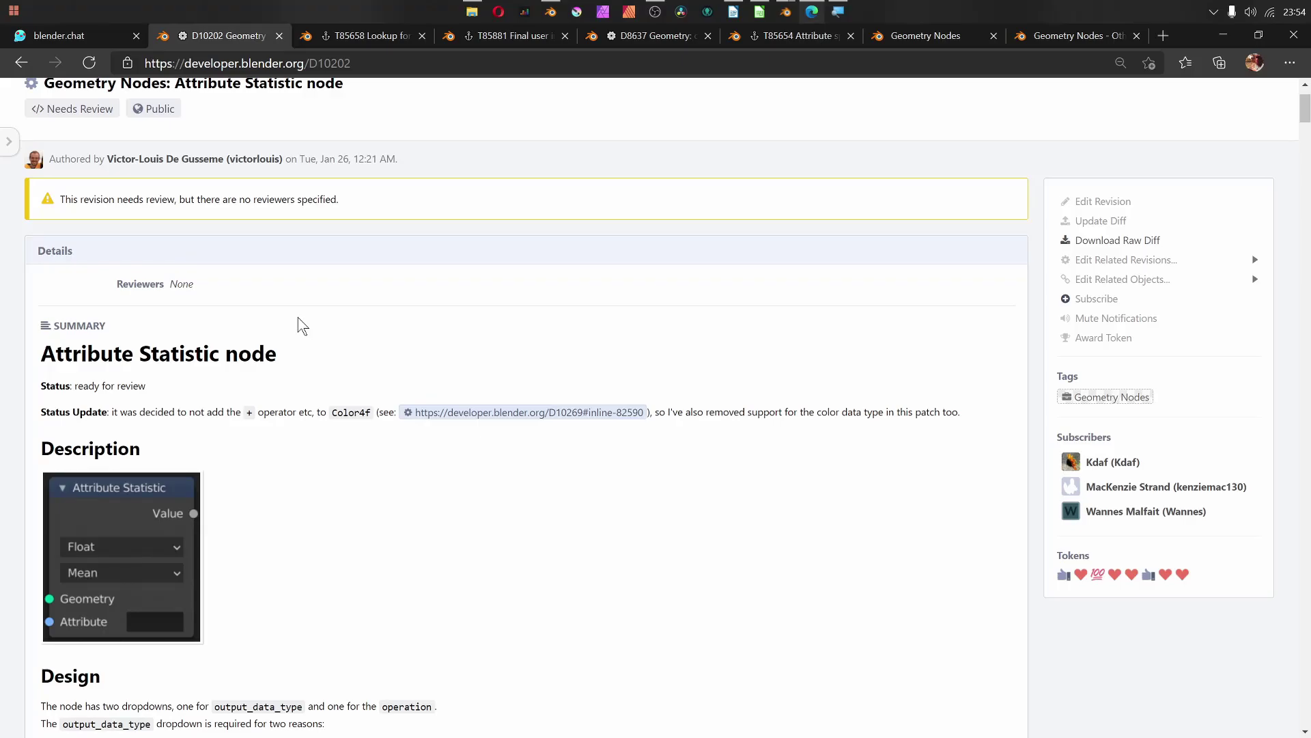
# Step: Read through the T85658 and T85881 attribute search task pages
pyautogui.hotkey('ctrl', 'Tab')
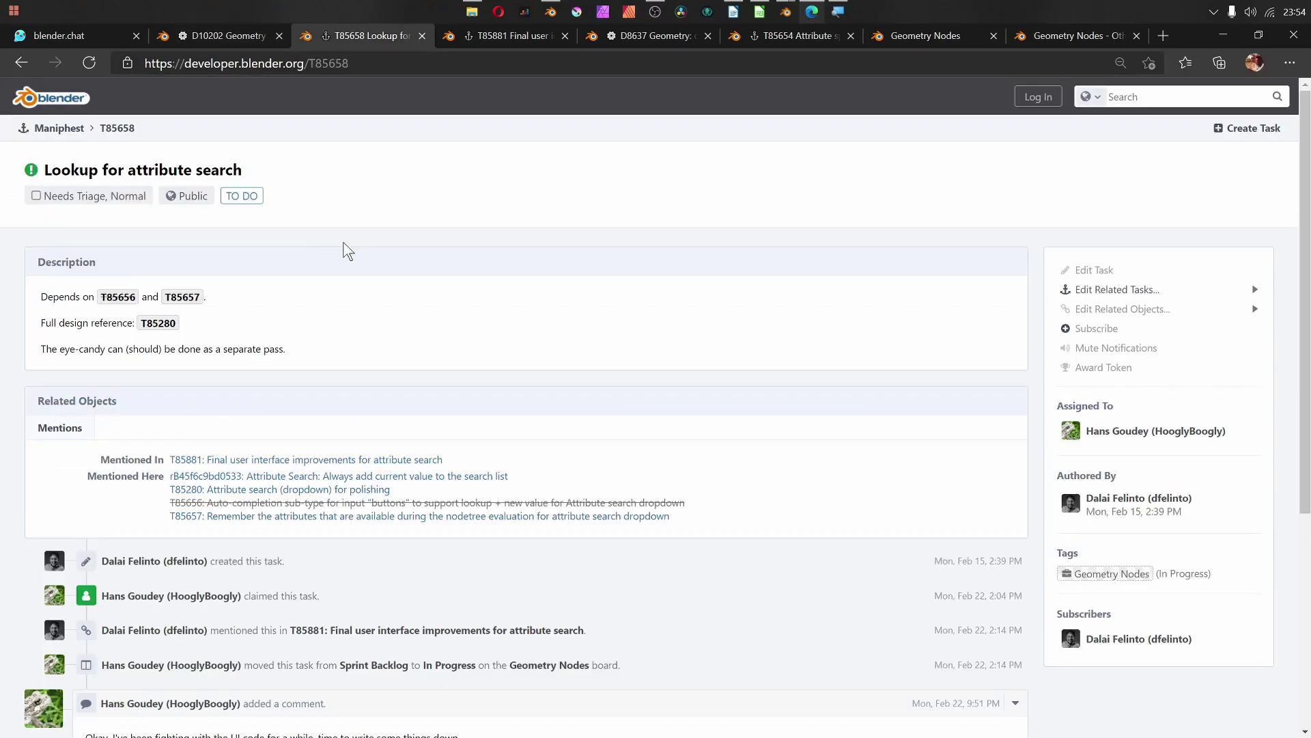
pyautogui.scroll(-3, 345, 248)
pyautogui.scroll(-1, 343, 243)
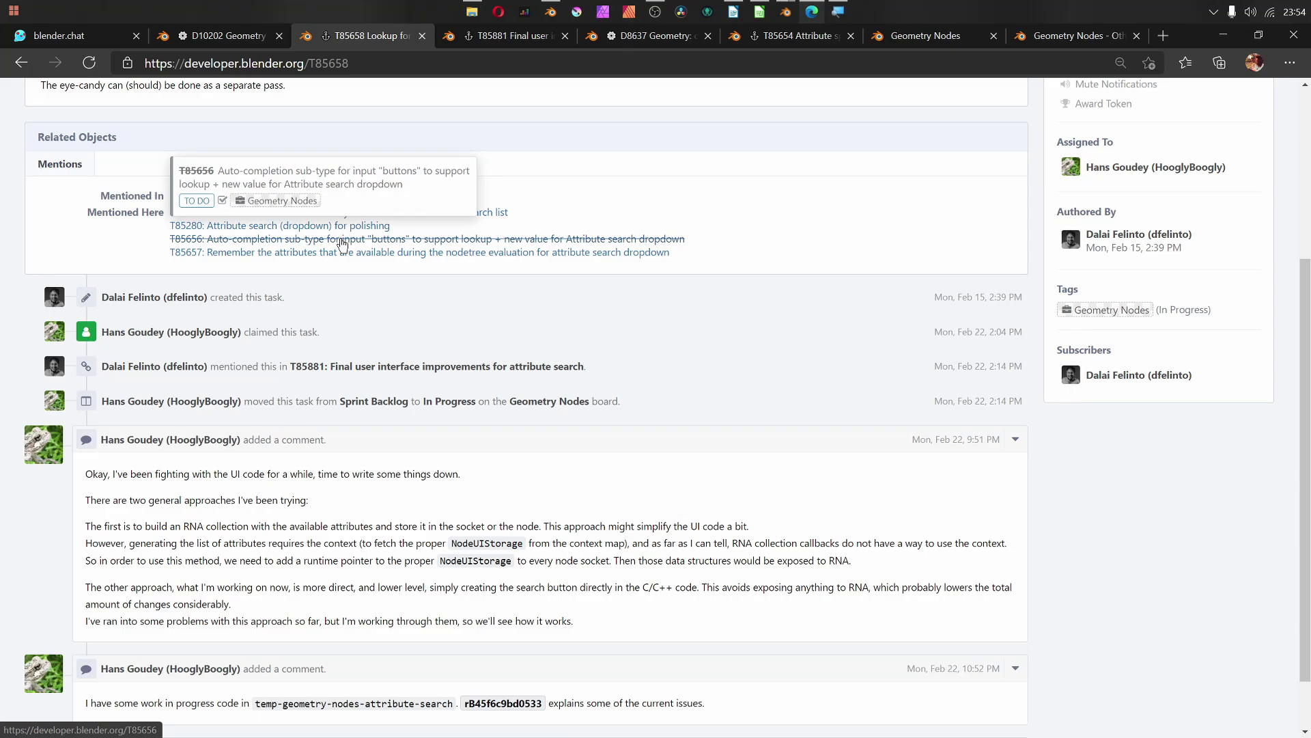
pyautogui.scroll(-1, 337, 318)
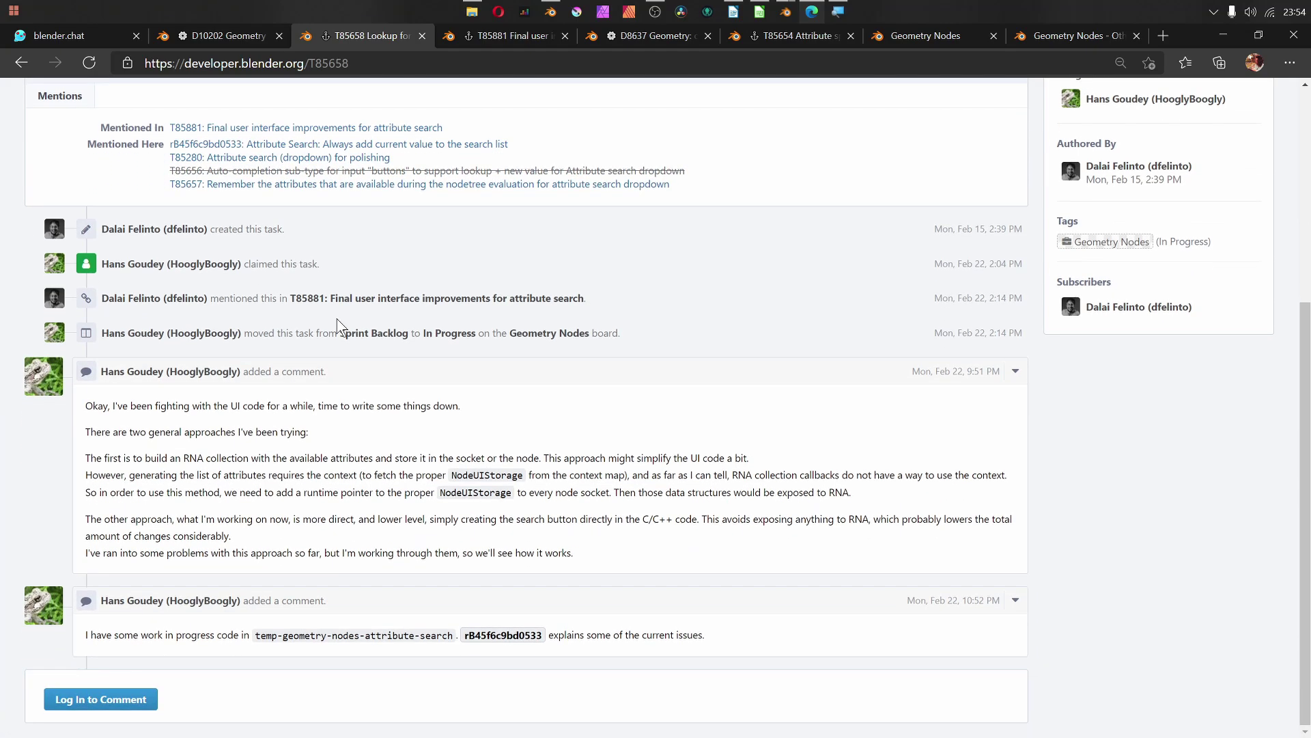
pyautogui.click(495, 37)
pyautogui.scroll(-4, 363, 451)
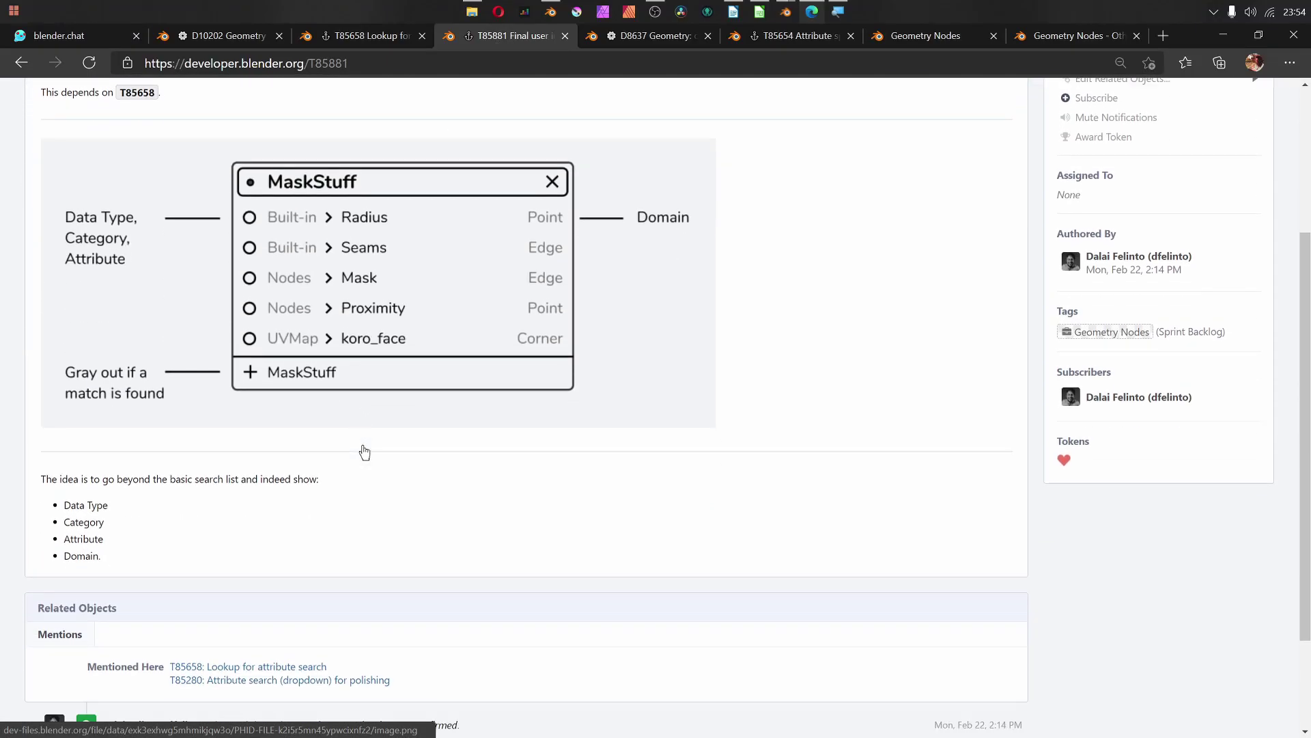
pyautogui.scroll(1, 343, 424)
# Step: View the D8637 revision's screenshot at full size, then move to task T85654
pyautogui.hotkey('ctrl', 'Tab')
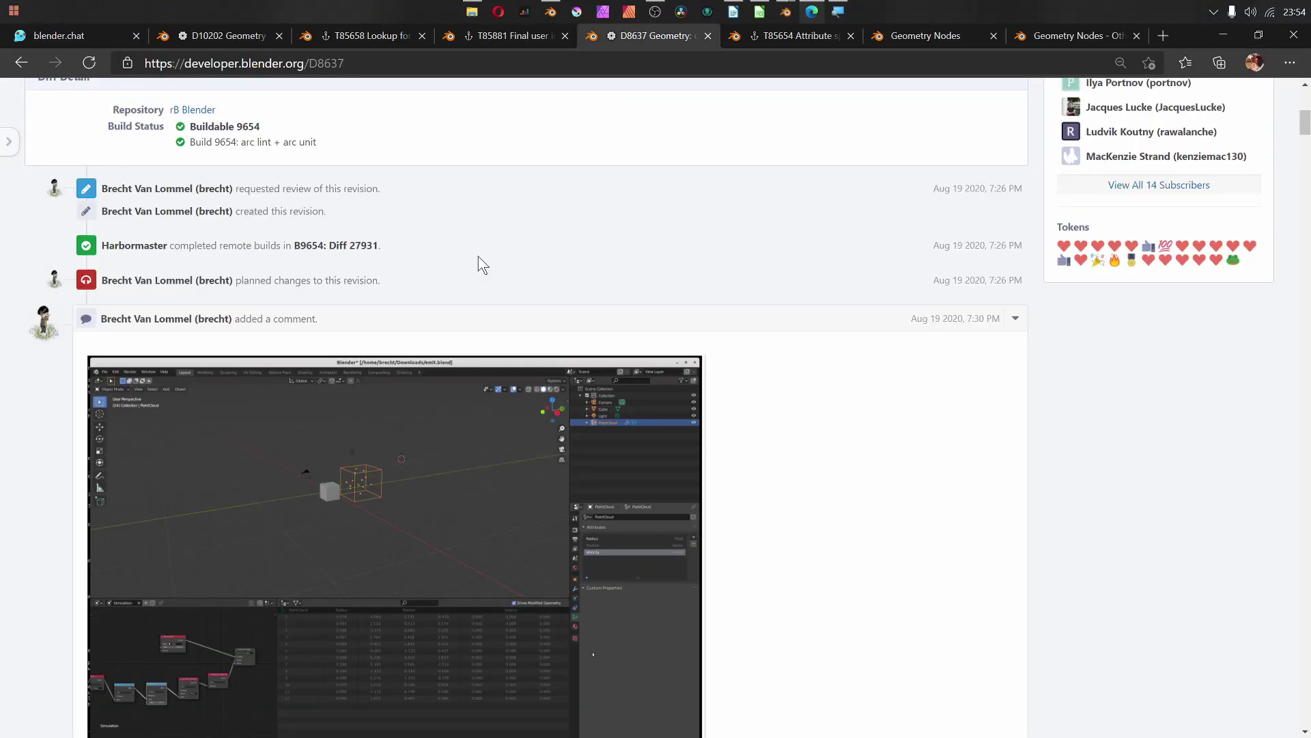
pyautogui.scroll(-5, 478, 256)
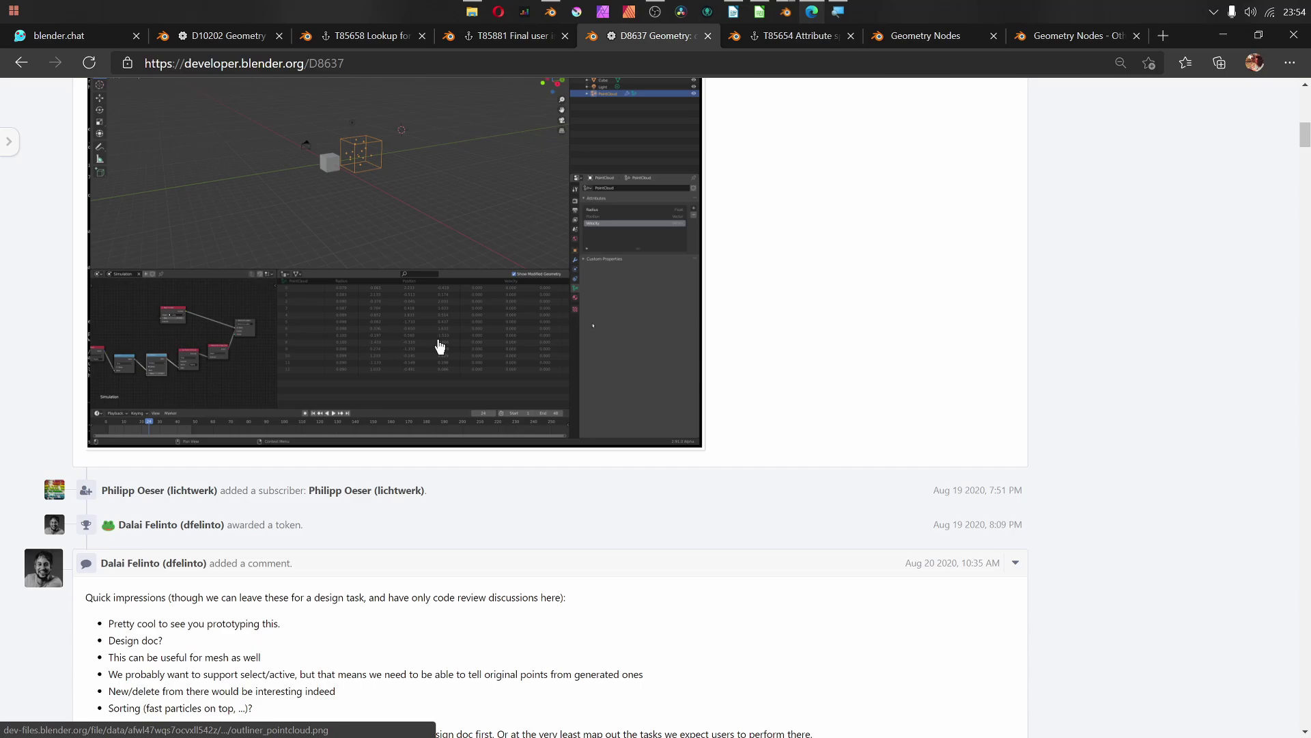
pyautogui.click(440, 346)
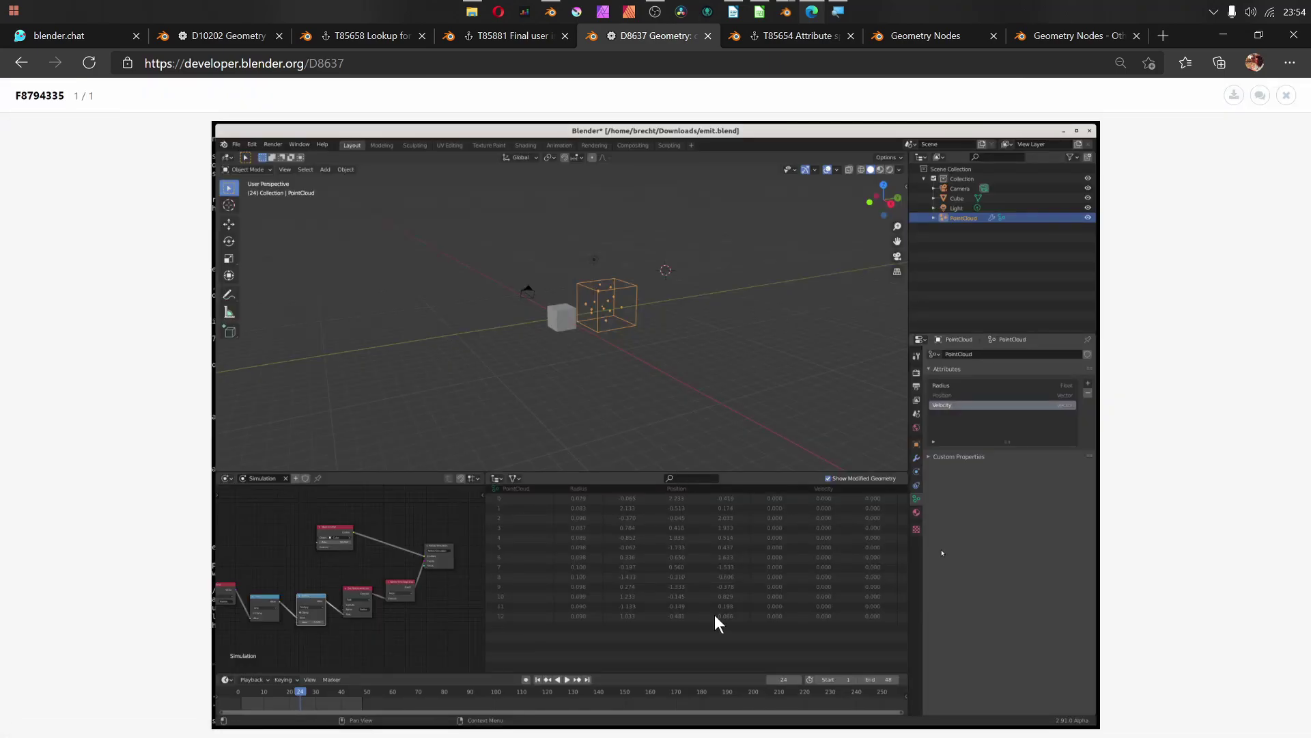
pyautogui.click(782, 41)
pyautogui.scroll(-3, 418, 378)
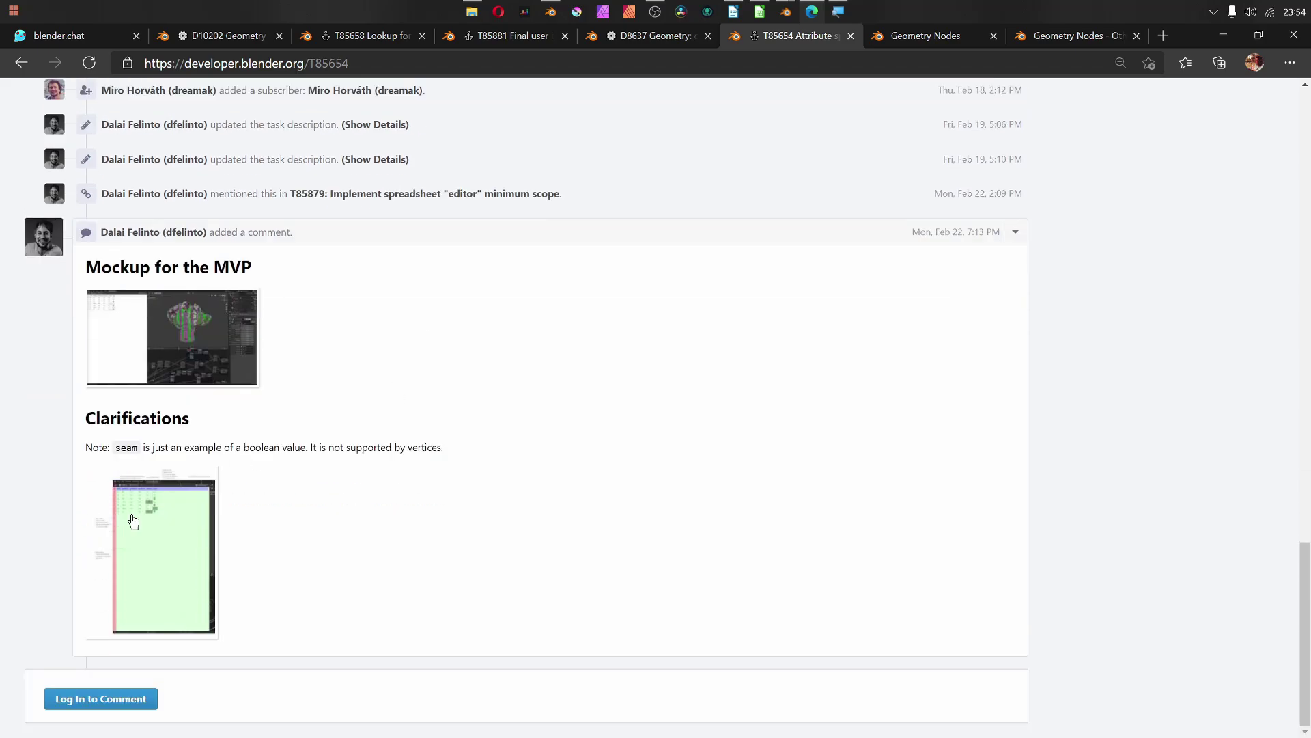
# Step: View the second spreadsheet mockup, select T85654's spec lists, and go to the project tab
pyautogui.click(179, 547)
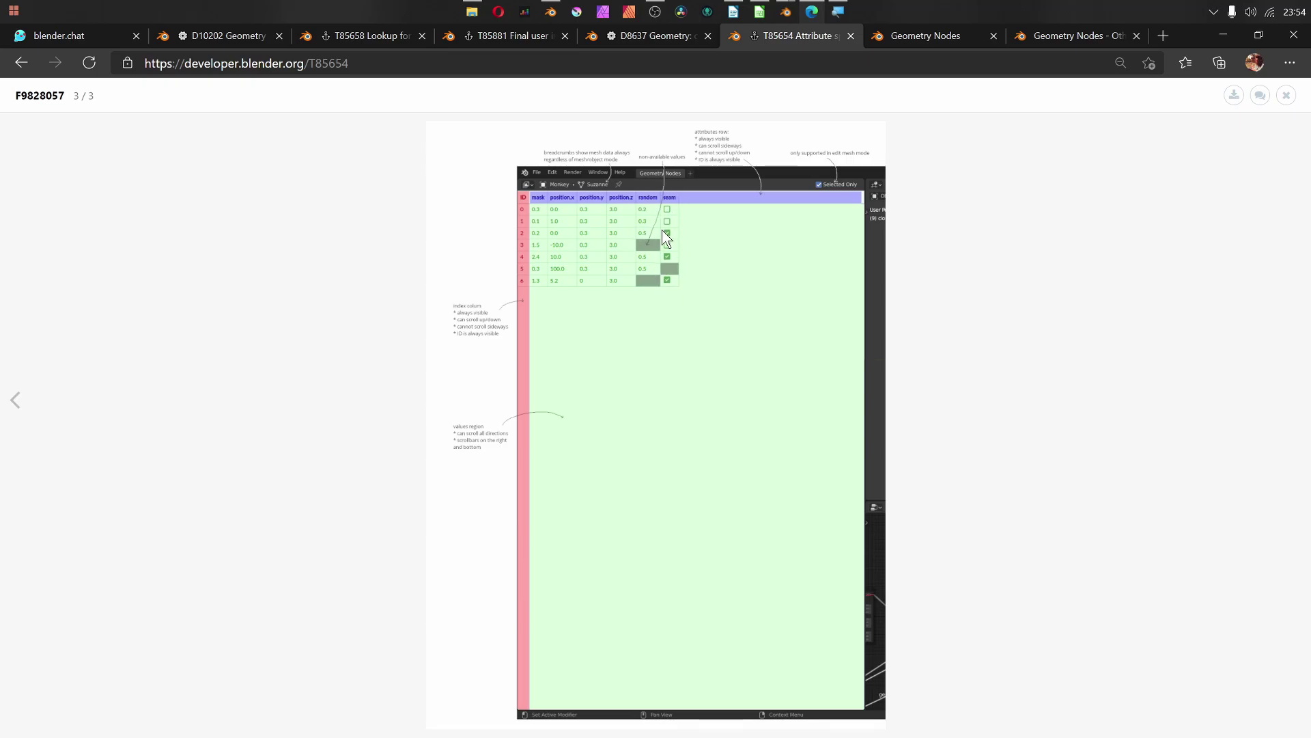
pyautogui.click(322, 283)
pyautogui.scroll(15, 292, 420)
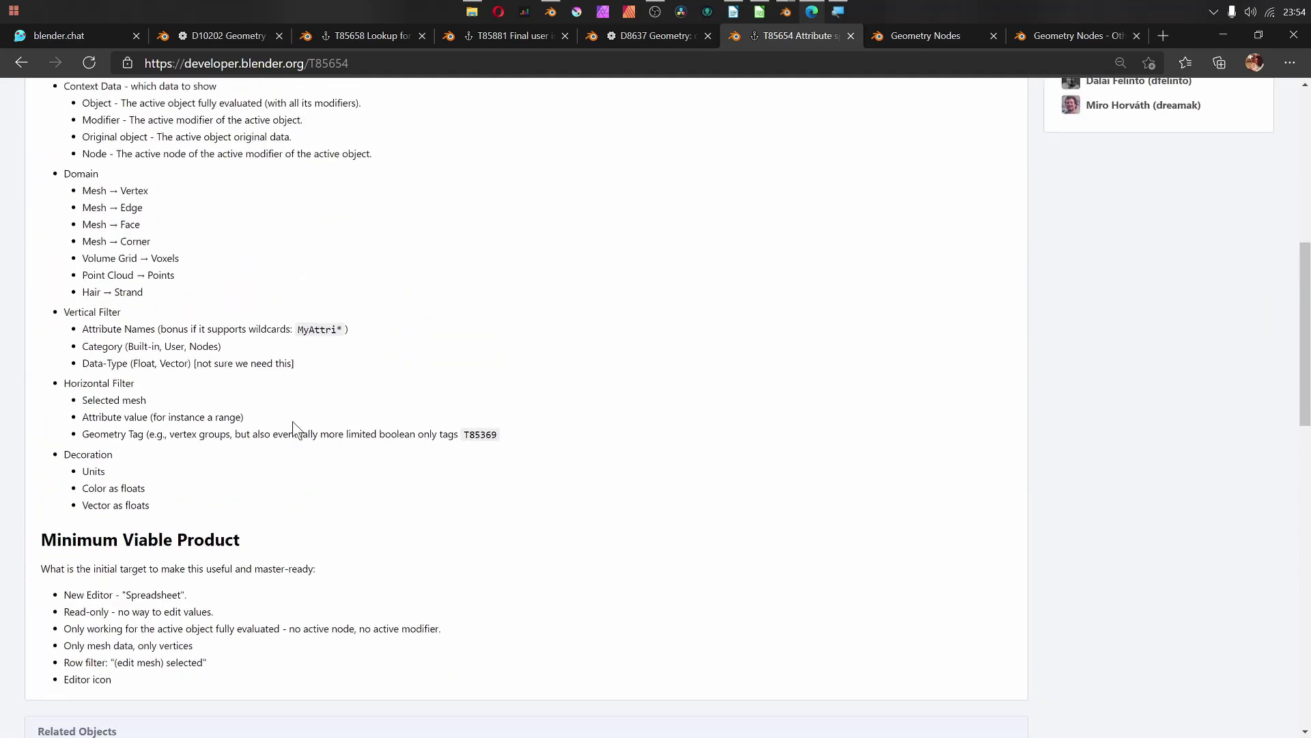
pyautogui.scroll(3, 276, 409)
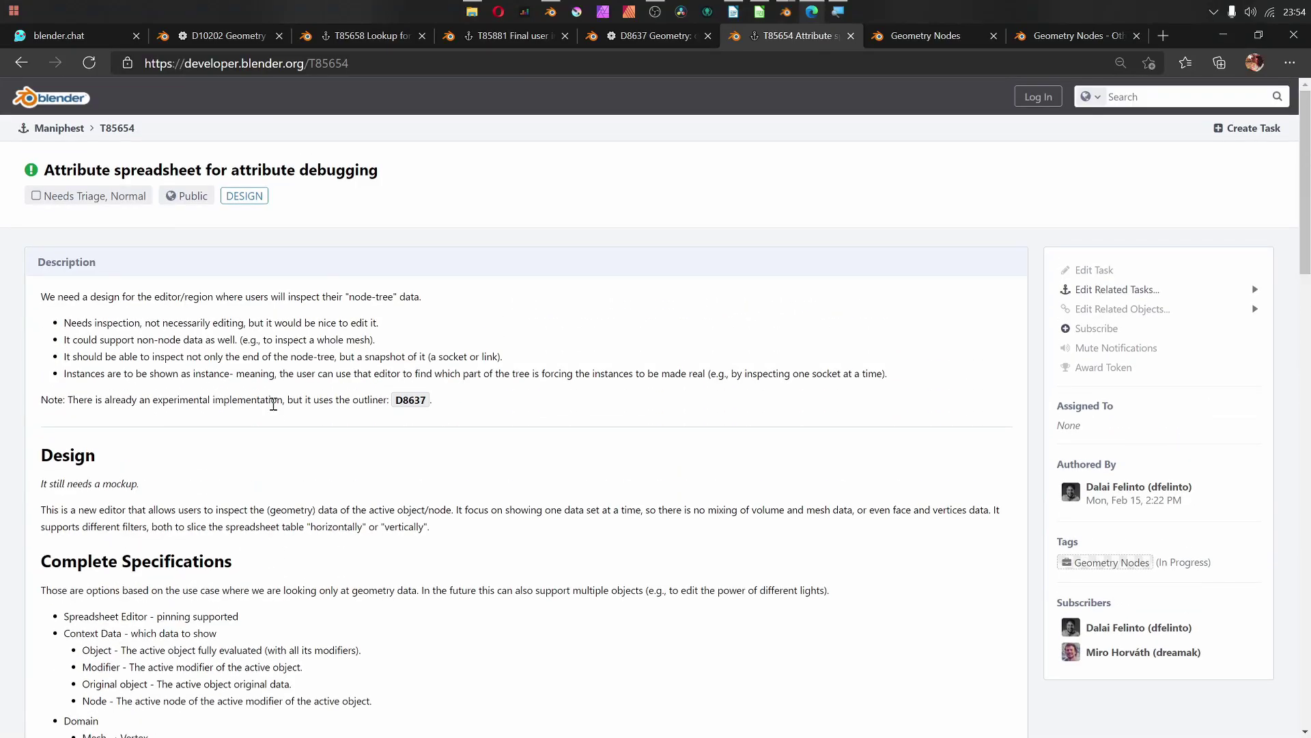
pyautogui.scroll(-9, 244, 291)
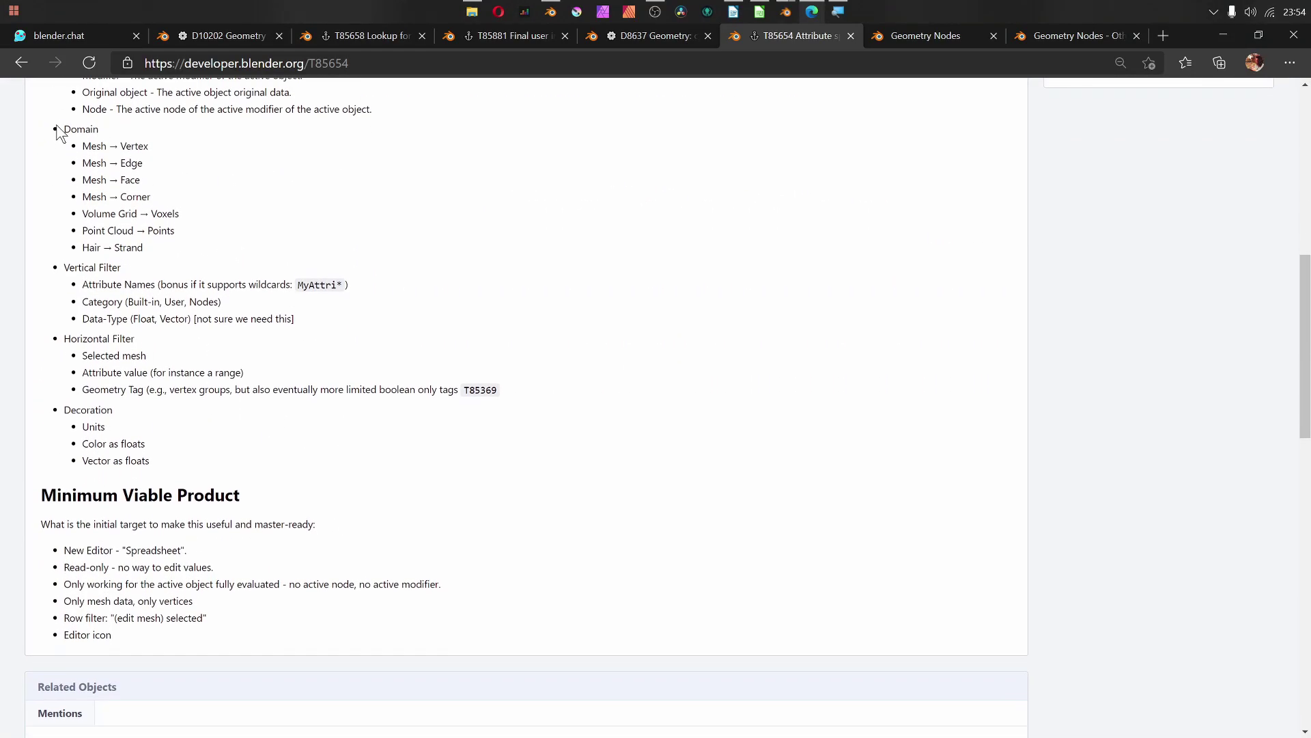
pyautogui.moveTo(61, 128); pyautogui.dragTo(162, 230)
pyautogui.moveTo(110, 282); pyautogui.dragTo(141, 388)
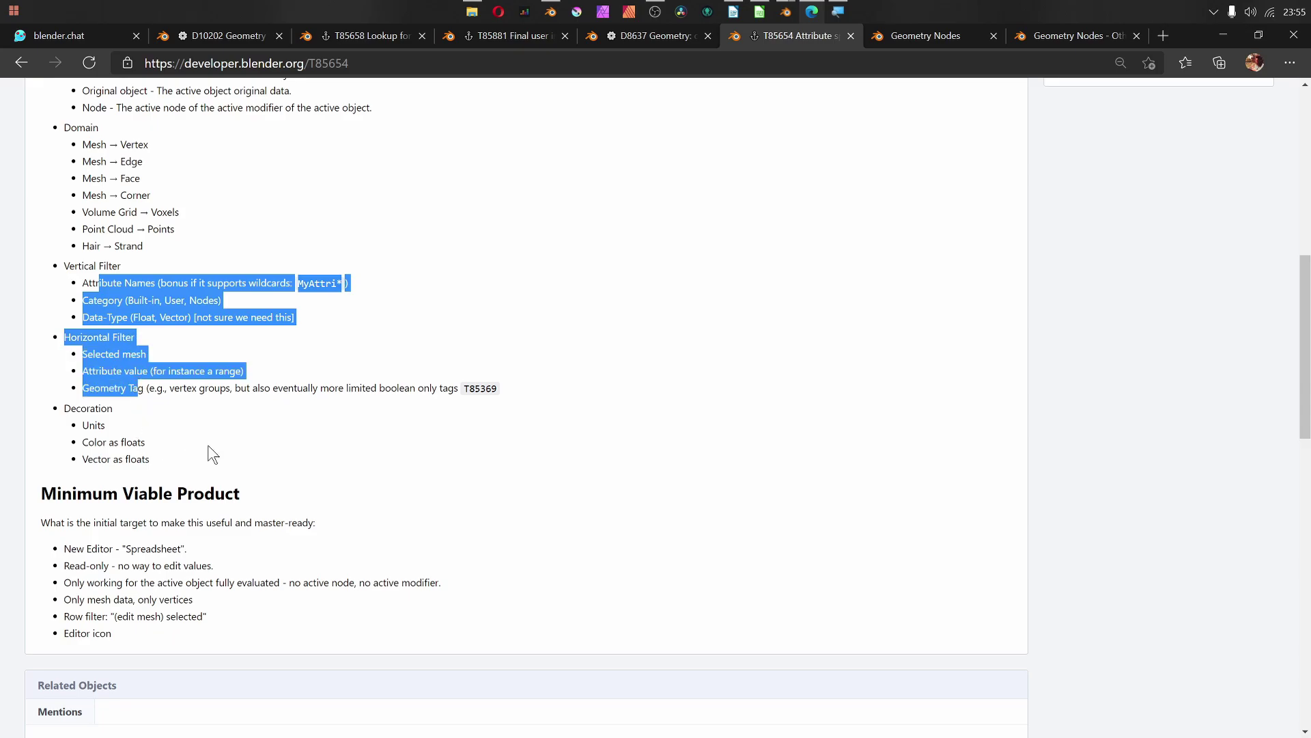
pyautogui.scroll(8, 211, 454)
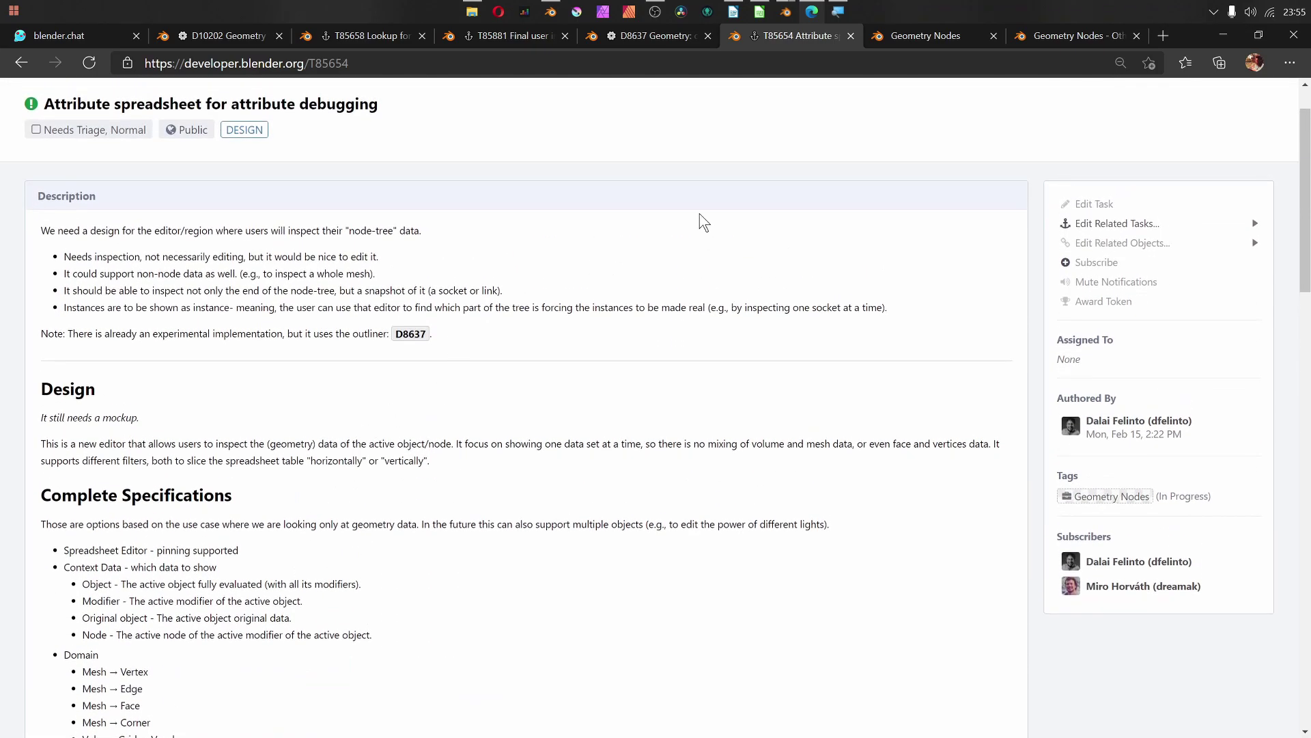
pyautogui.hotkey('ctrl', 'Tab')
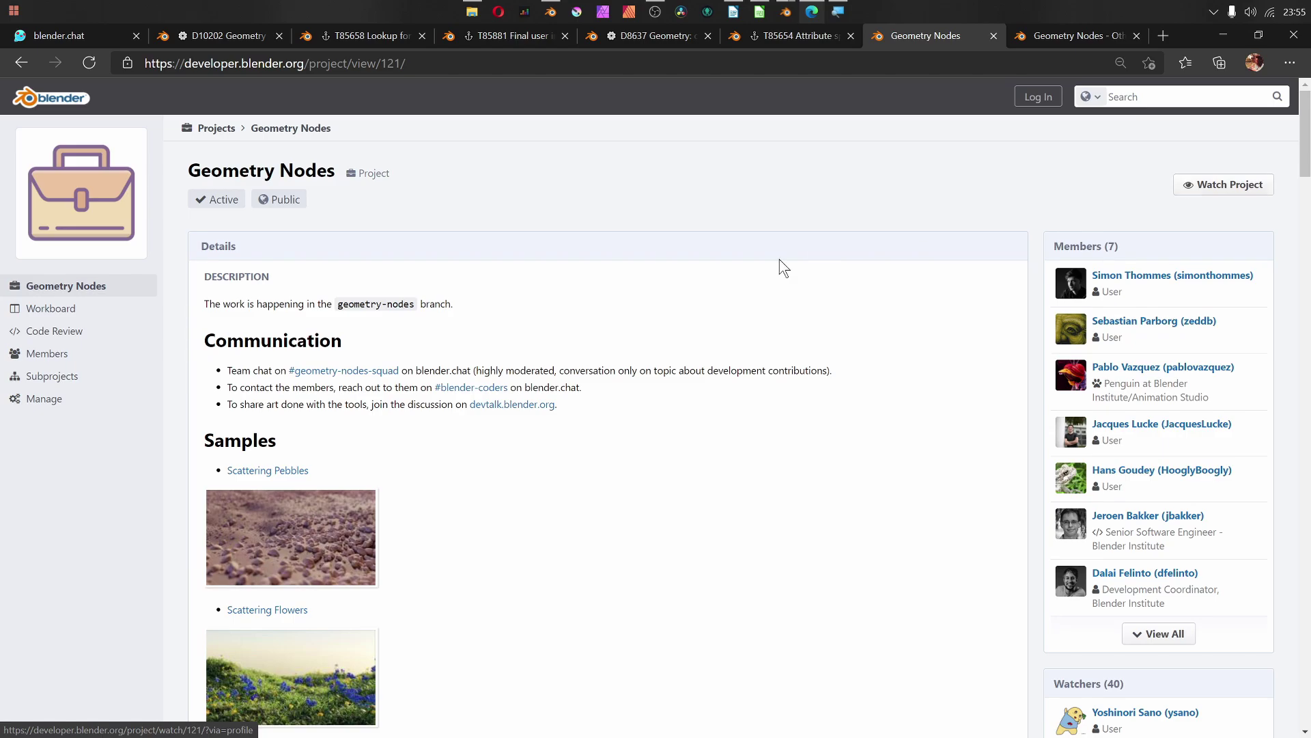
pyautogui.scroll(-10, 706, 305)
pyautogui.scroll(-10, 706, 305)
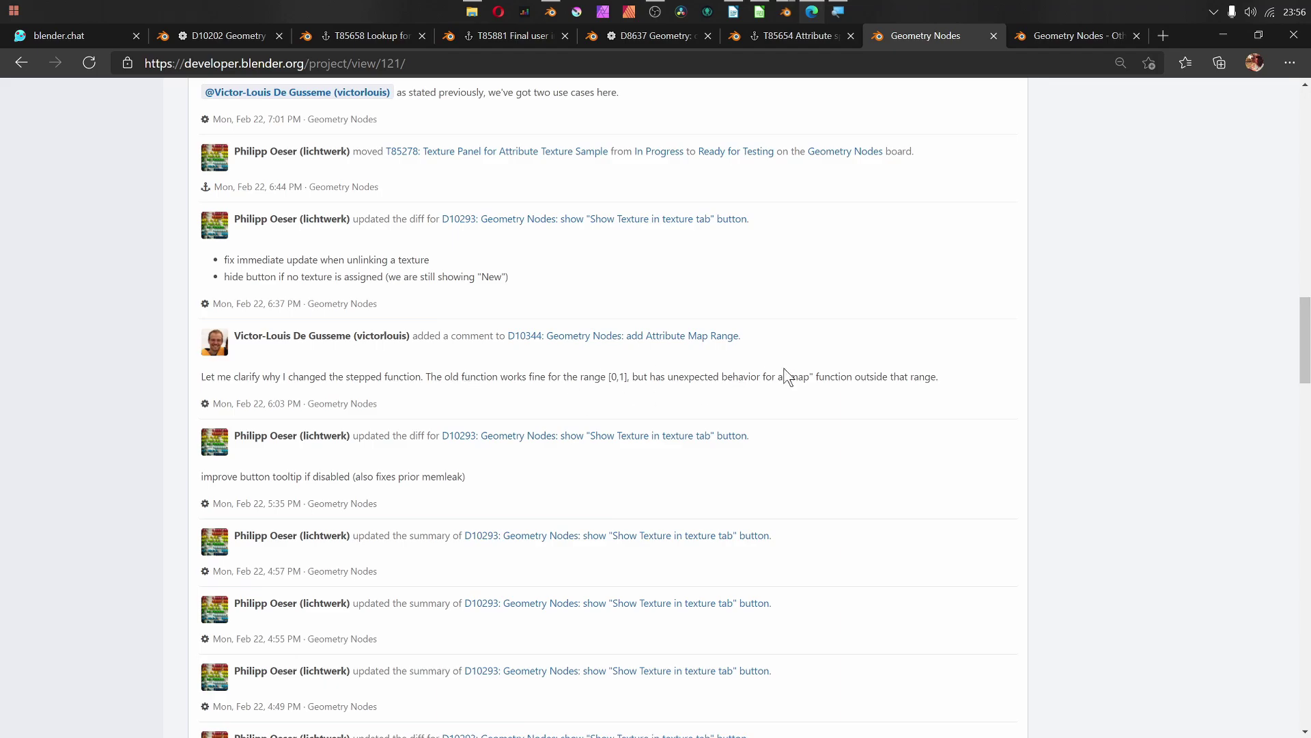
pyautogui.scroll(9, 787, 374)
pyautogui.scroll(12, 802, 401)
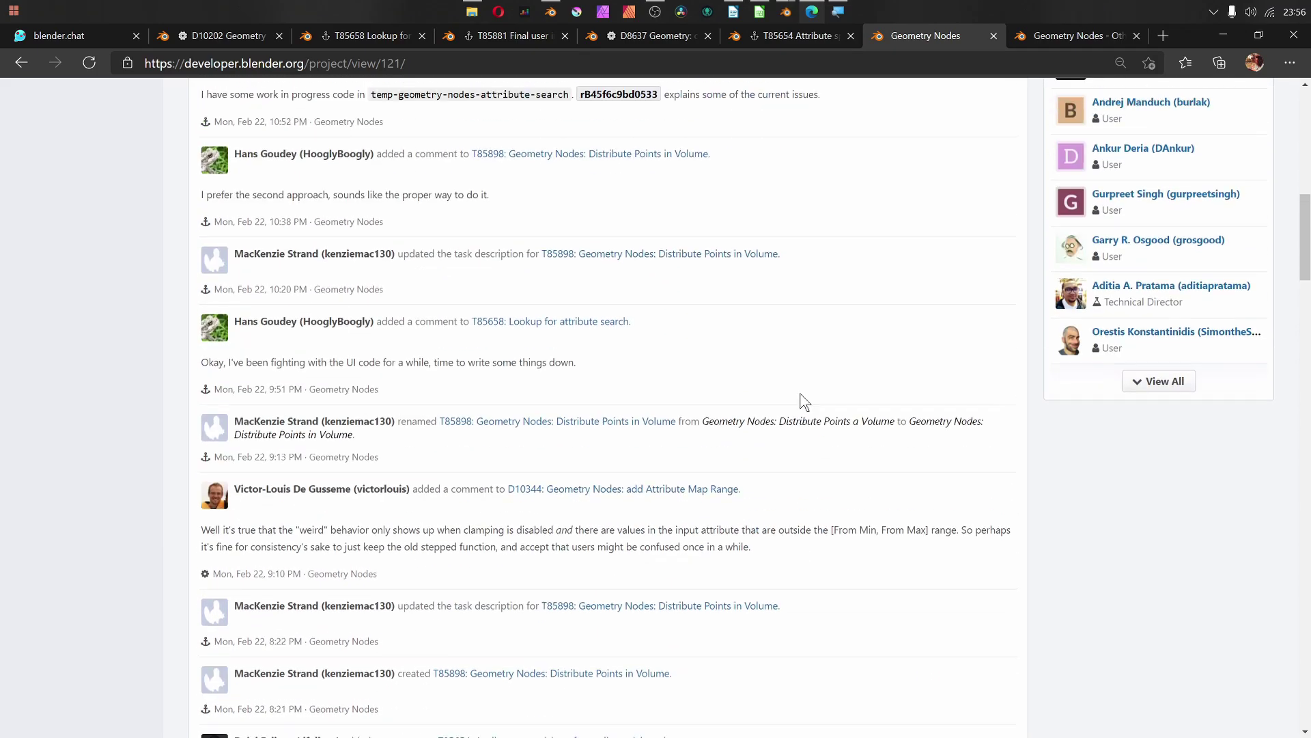
pyautogui.scroll(2, 938, 321)
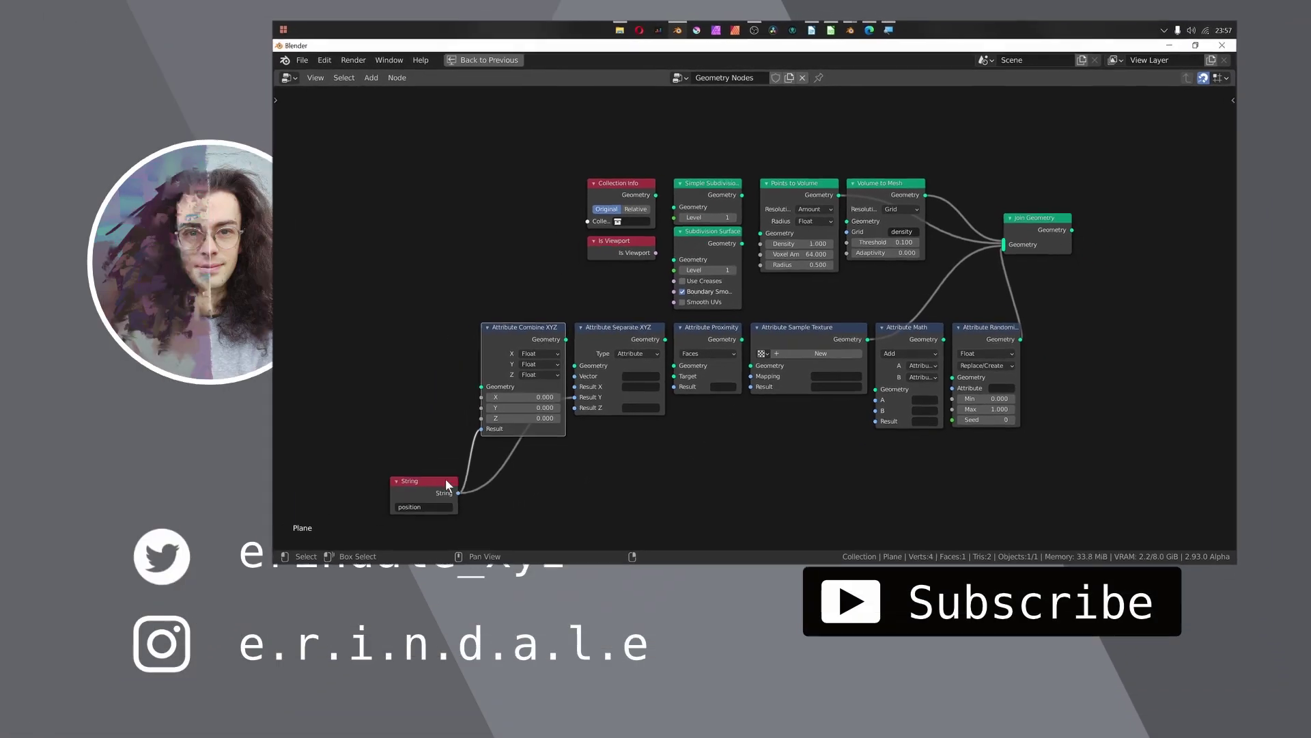
# Step: Move the position String node left of Attribute Combine XYZ, level with it
pyautogui.moveTo(199, 625); pyautogui.dragTo(254, 498)
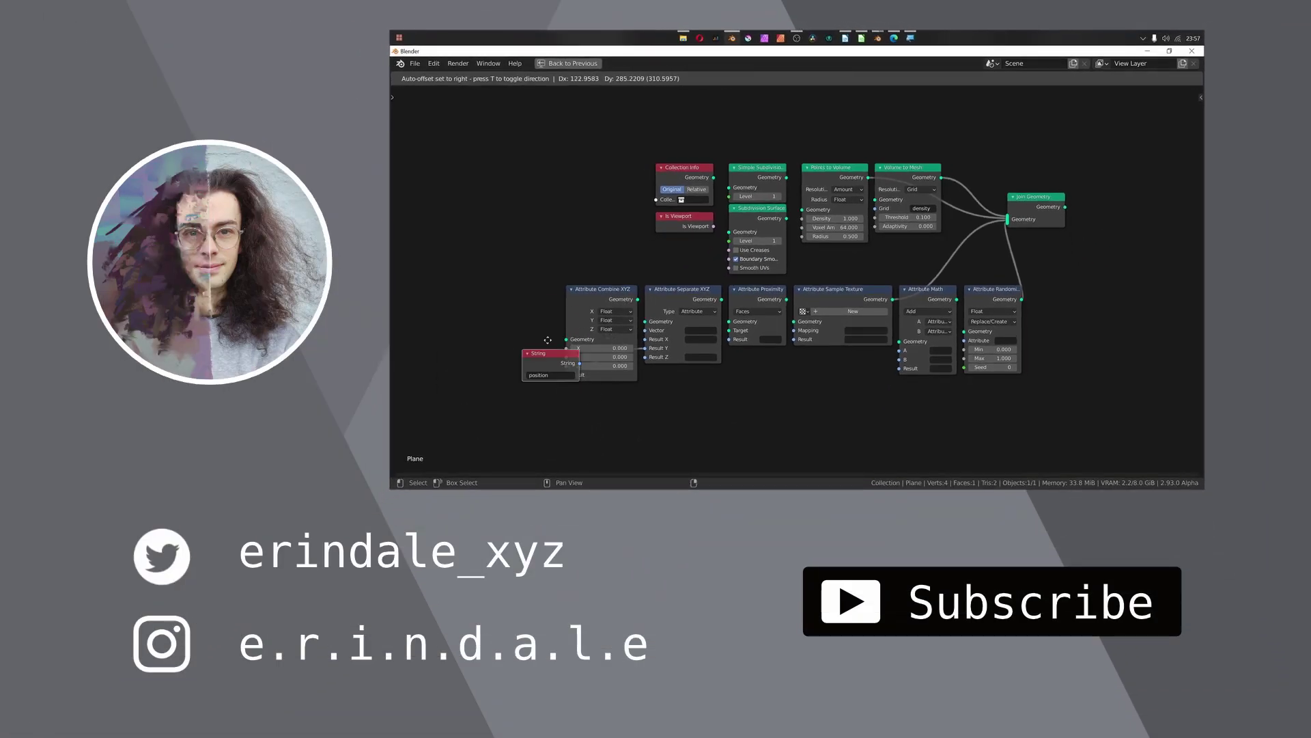
pyautogui.moveTo(548, 340); pyautogui.dragTo(481, 370)
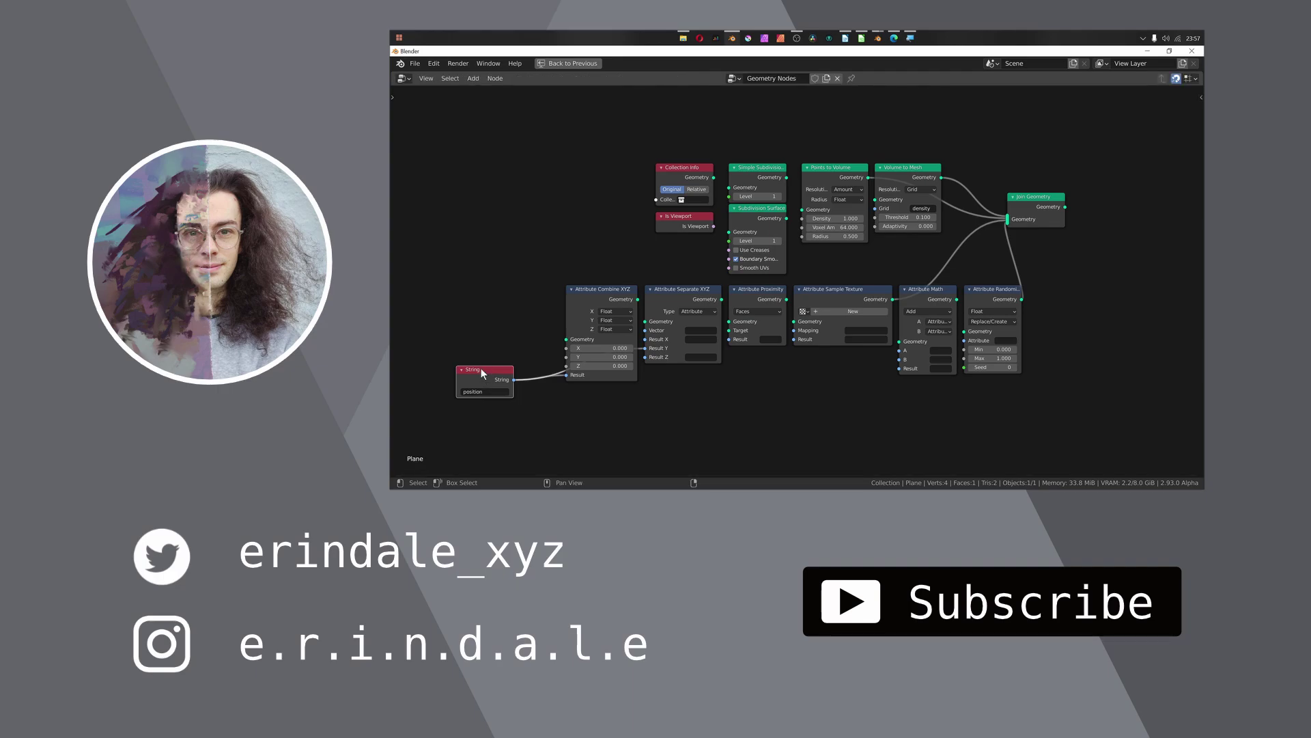
pyautogui.moveTo(502, 375); pyautogui.dragTo(502, 318)
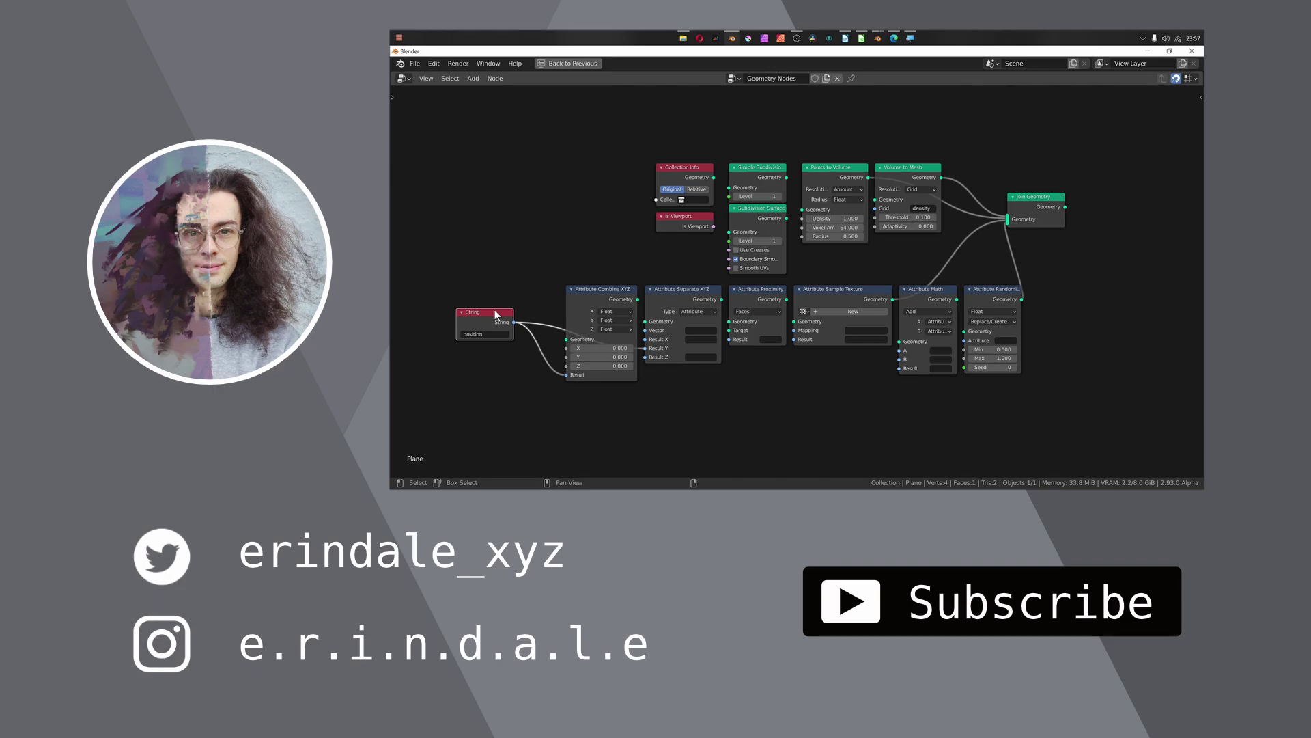